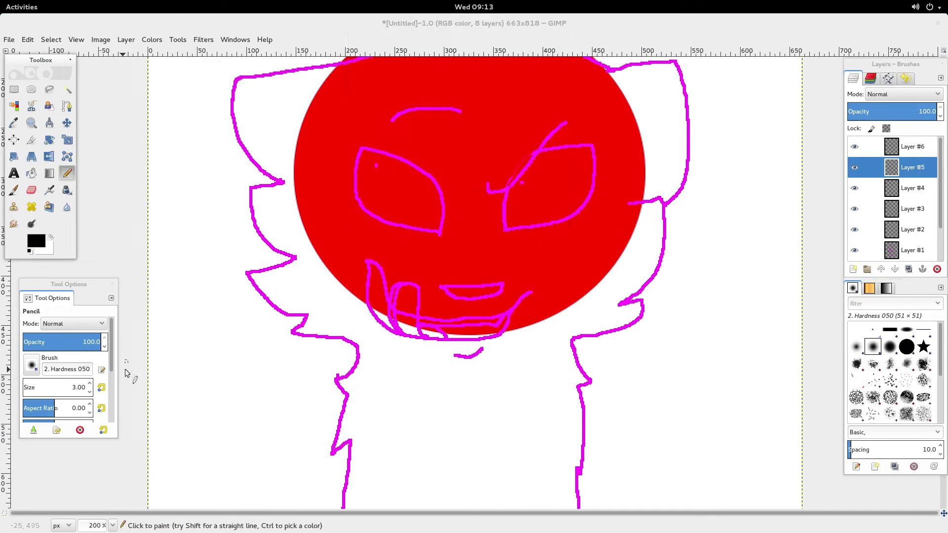
# Step: Set the Pencil size to 5 and trace the slanted eyebrow with its inner hook over the right eye in black on Layer #5
pyautogui.scroll(2, 59, 387)
pyautogui.scroll(4, 510, 339)
pyautogui.scroll(5, 513, 326)
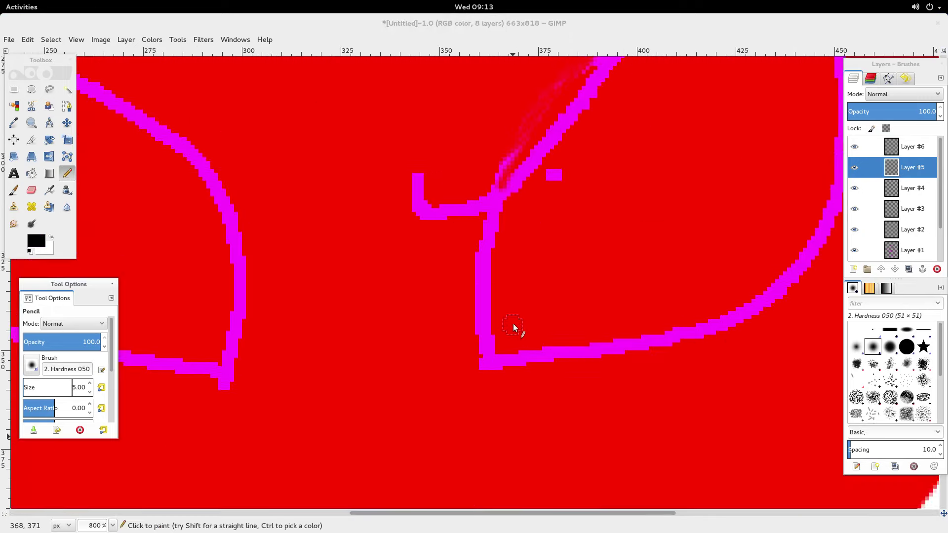
pyautogui.scroll(-1, 514, 324)
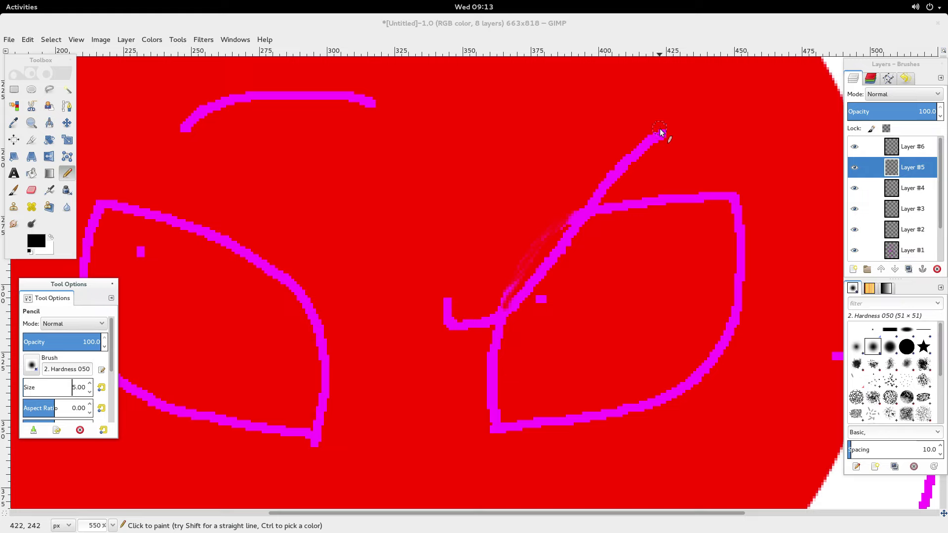
pyautogui.moveTo(656, 132)
pyautogui.mouseDown()
pyautogui.moveTo(614, 175)
pyautogui.moveTo(560, 263)
pyautogui.mouseUp()
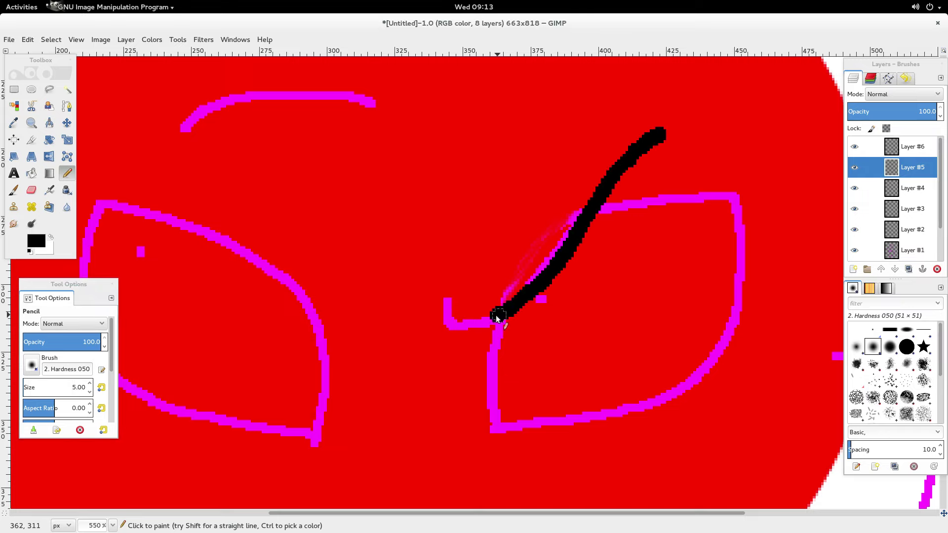
pyautogui.moveTo(498, 316)
pyautogui.mouseDown()
pyautogui.moveTo(454, 320)
pyautogui.moveTo(458, 302)
pyautogui.mouseUp()
# Step: Trace the right eye's outline in black over the magenta sketch, from the brow around to the inner corner
pyautogui.moveTo(594, 211); pyautogui.dragTo(708, 198)
pyautogui.moveTo(726, 299); pyautogui.dragTo(697, 369)
pyautogui.moveTo(611, 404)
pyautogui.mouseDown()
pyautogui.moveTo(494, 425)
pyautogui.moveTo(500, 315)
pyautogui.moveTo(524, 307)
pyautogui.mouseUp()
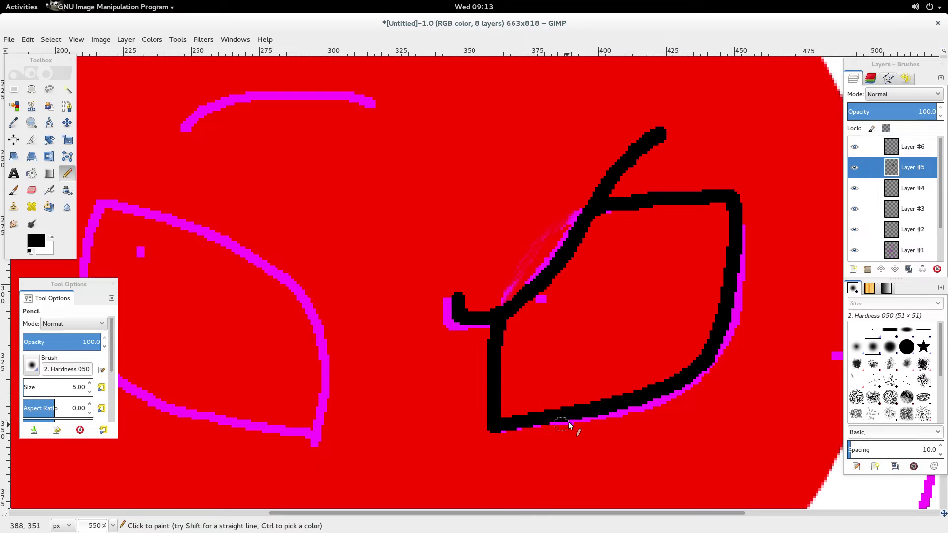
# Step: Dab black pencil spots around the magenta dot in the right eye to form most of a small pupil ring
pyautogui.keyDown('ctrl'); pyautogui.scroll(3, 618, 360); pyautogui.keyUp('ctrl')
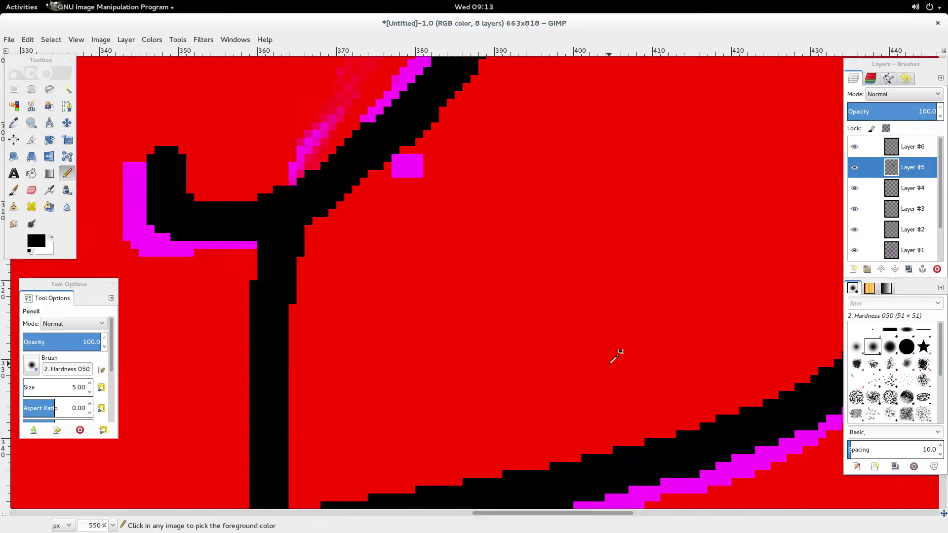
pyautogui.keyDown('ctrl'); pyautogui.scroll(3, 368, 214); pyautogui.keyUp('ctrl')
pyautogui.keyDown('ctrl'); pyautogui.scroll(-3, 371, 217); pyautogui.keyUp('ctrl')
pyautogui.keyDown('ctrl'); pyautogui.scroll(1, 349, 221); pyautogui.keyUp('ctrl')
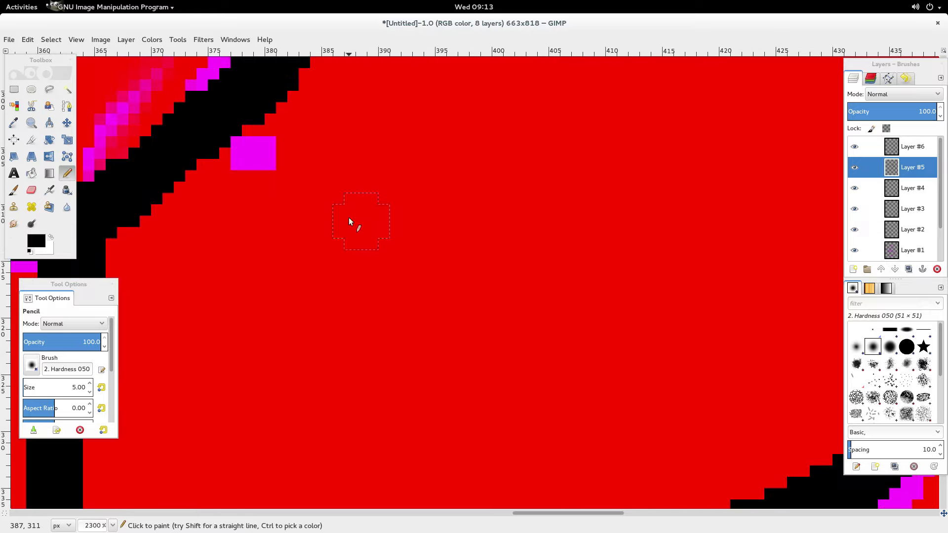
pyautogui.click(252, 229)
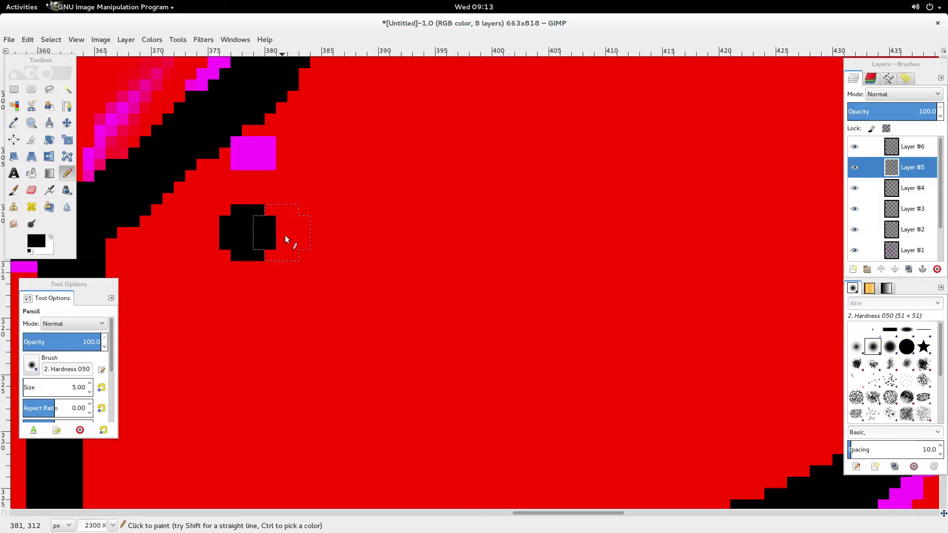
pyautogui.click(298, 188)
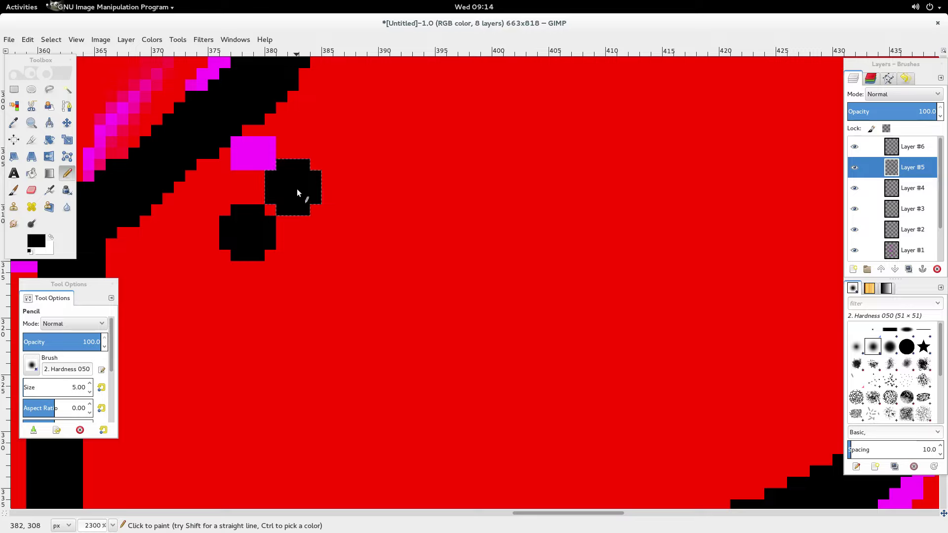
pyautogui.click(251, 140)
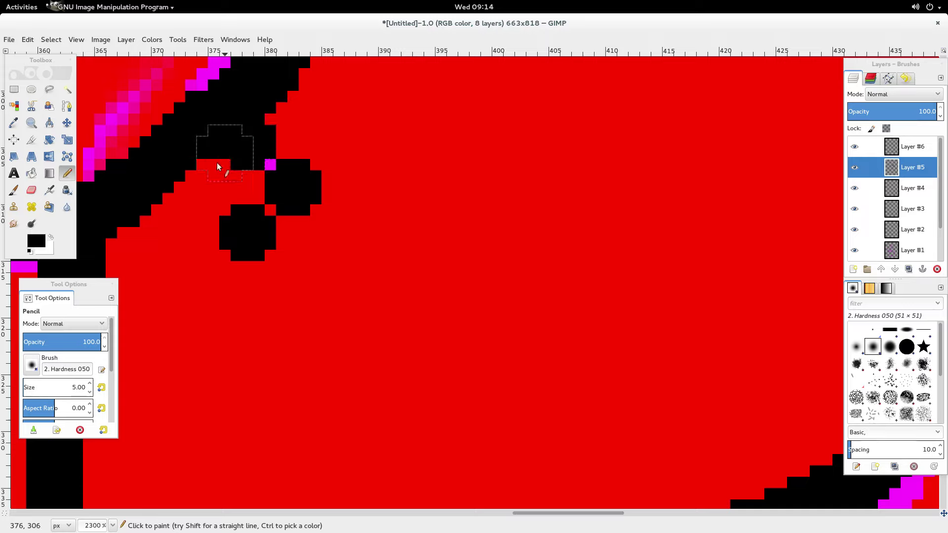
pyautogui.click(205, 187)
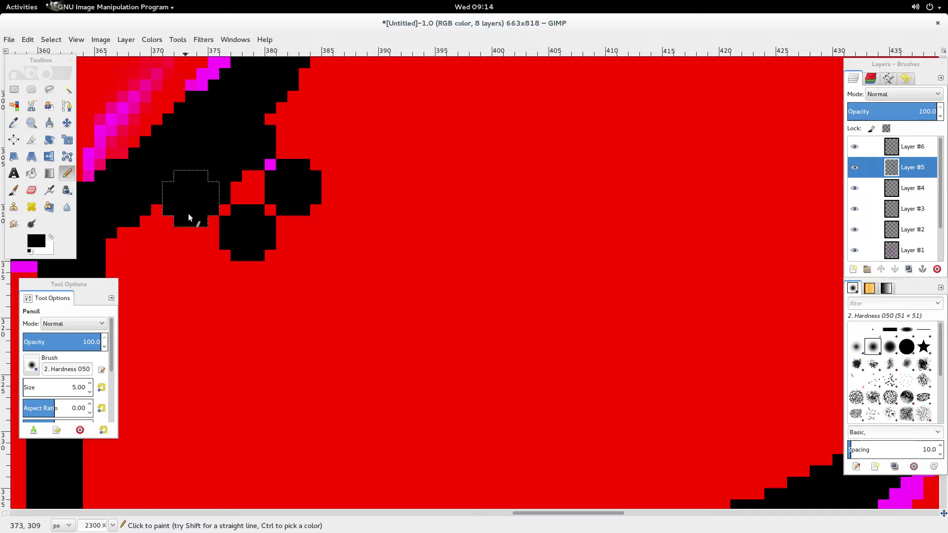
pyautogui.click(202, 155)
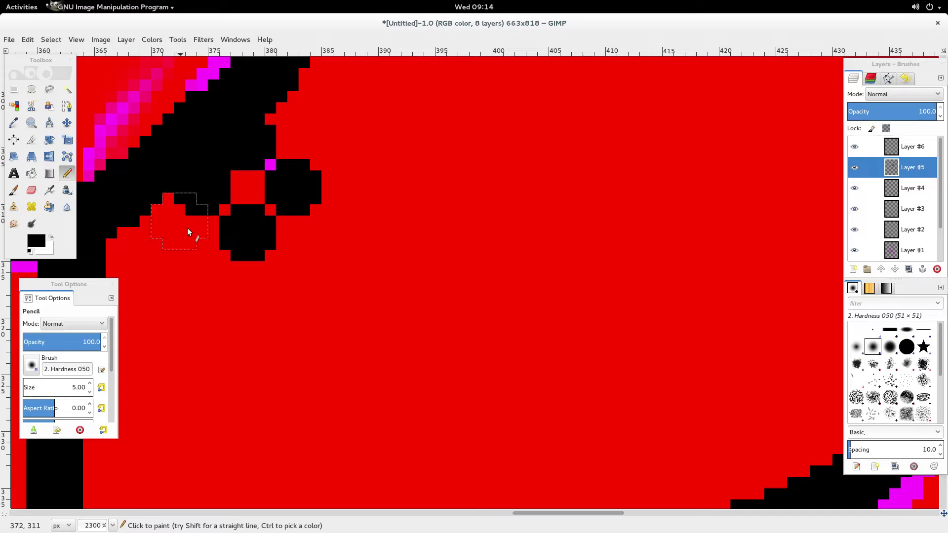
pyautogui.click(205, 222)
# Step: Switch to the Animal Jam game in Firefox and bring up the SimpleScreenRecorder window
pyautogui.moveTo(1, 1)
pyautogui.click(587, 380)
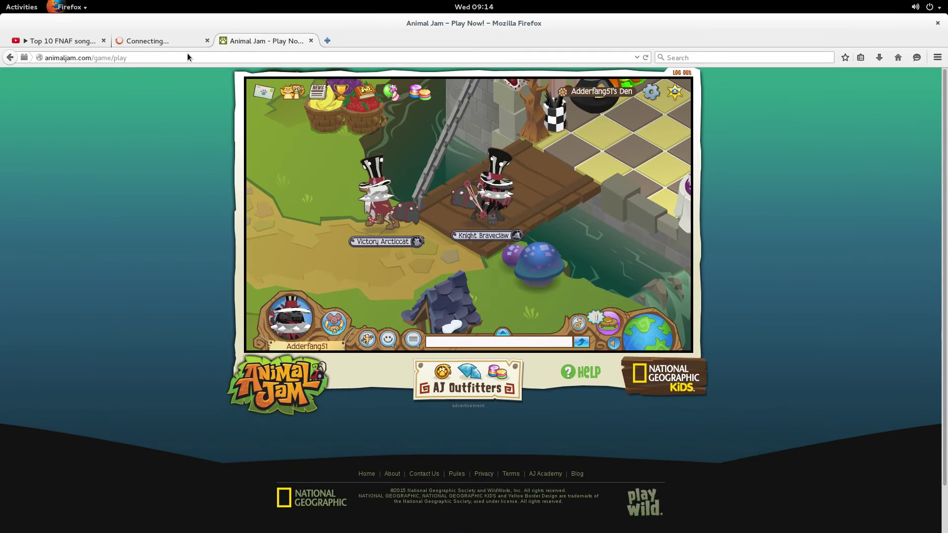
pyautogui.moveTo(1, 1)
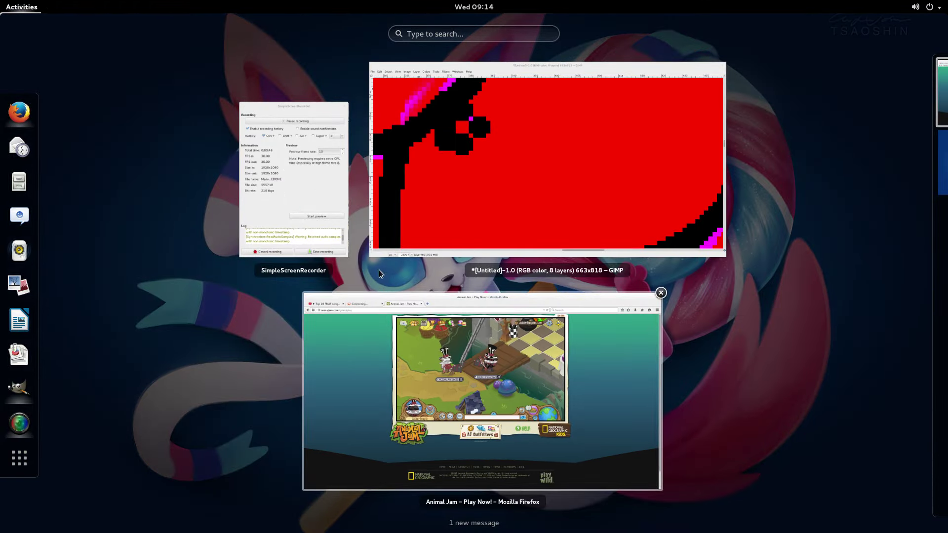
pyautogui.click(276, 188)
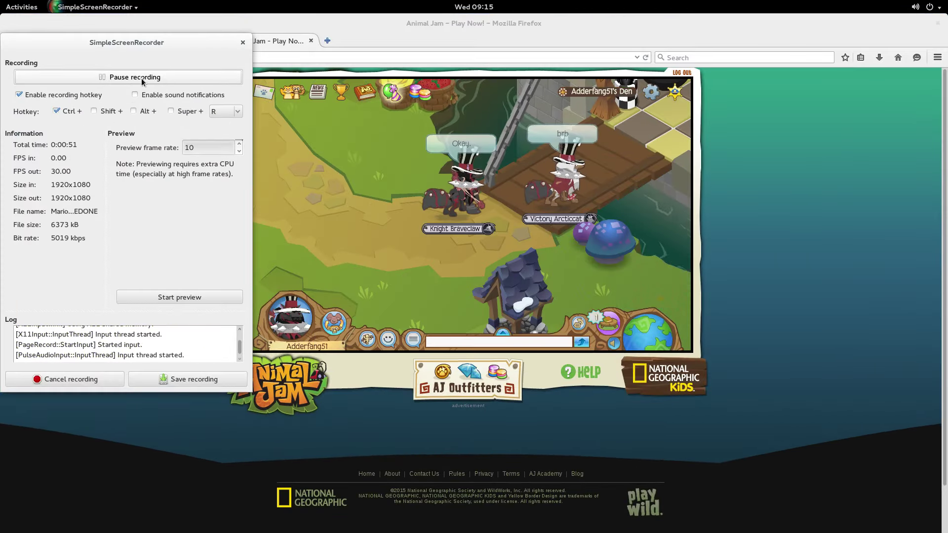
# Step: Return to GIMP and close the right eye's pupil ring with two more black pencil dabs
pyautogui.moveTo(1, 1)
pyautogui.click(508, 191)
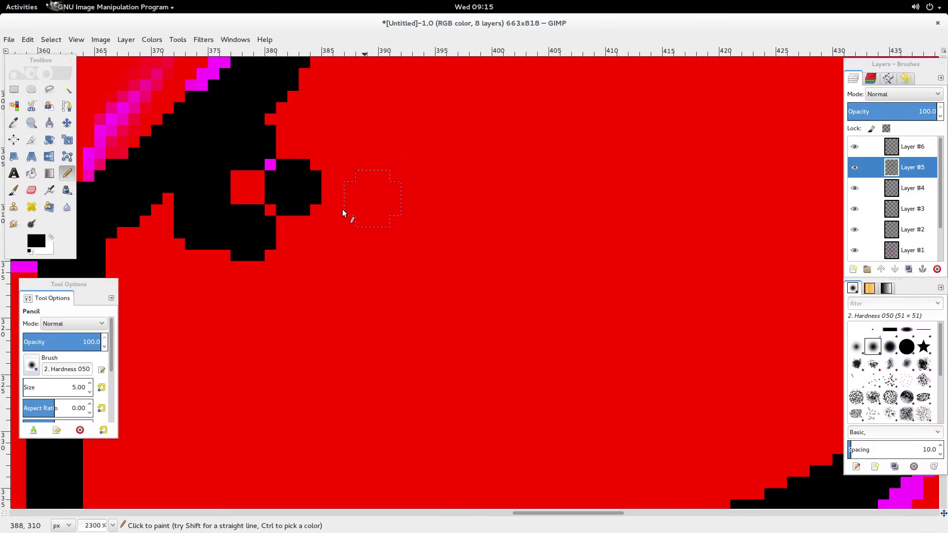
pyautogui.click(282, 218)
pyautogui.click(289, 147)
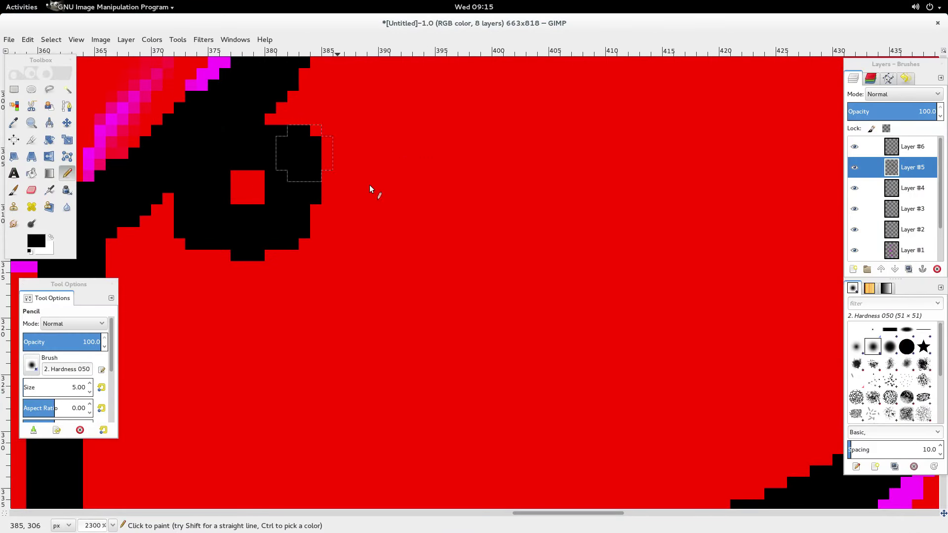
pyautogui.press('1')
pyautogui.scroll(1, 399, 222)
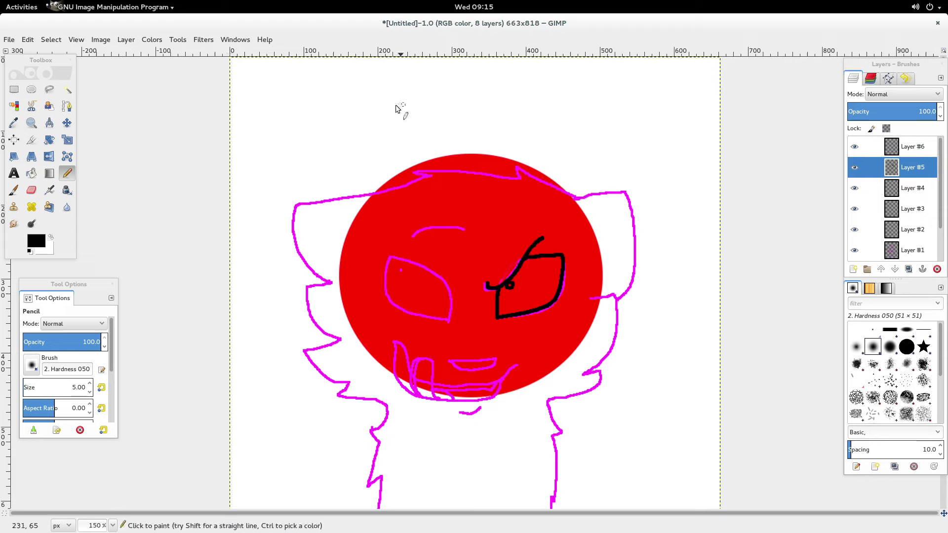
pyautogui.moveTo(318, 99)
pyautogui.mouseDown()
pyautogui.moveTo(340, 139)
pyautogui.moveTo(298, 158)
pyautogui.mouseUp()
pyautogui.hotkey('ctrl', 'z')
pyautogui.moveTo(318, 88)
pyautogui.mouseDown()
pyautogui.moveTo(325, 111)
pyautogui.moveTo(301, 139)
pyautogui.moveTo(328, 120)
pyautogui.moveTo(341, 142)
pyautogui.moveTo(354, 117)
pyautogui.moveTo(356, 149)
pyautogui.moveTo(367, 111)
pyautogui.moveTo(367, 127)
pyautogui.moveTo(389, 137)
pyautogui.moveTo(381, 175)
pyautogui.mouseUp()
pyautogui.hotkey('ctrl', 'z')
pyautogui.hotkey('ctrl', 'z')
pyautogui.hotkey('ctrl', 'z')
pyautogui.hotkey('ctrl', 'z')
pyautogui.hotkey('ctrl', 'z')
# Step: Handwrite the note "my plug-in crashed [again.]" in black pencil across the area above and beside the head
pyautogui.moveTo(299, 116)
pyautogui.mouseDown()
pyautogui.moveTo(307, 134)
pyautogui.moveTo(333, 117)
pyautogui.moveTo(324, 174)
pyautogui.mouseUp()
pyautogui.moveTo(356, 121)
pyautogui.mouseDown()
pyautogui.moveTo(353, 154)
pyautogui.moveTo(356, 143)
pyautogui.mouseUp()
pyautogui.moveTo(393, 104)
pyautogui.mouseDown()
pyautogui.moveTo(385, 144)
pyautogui.moveTo(392, 131)
pyautogui.moveTo(395, 141)
pyautogui.moveTo(399, 130)
pyautogui.moveTo(406, 141)
pyautogui.moveTo(411, 131)
pyautogui.moveTo(402, 154)
pyautogui.mouseUp()
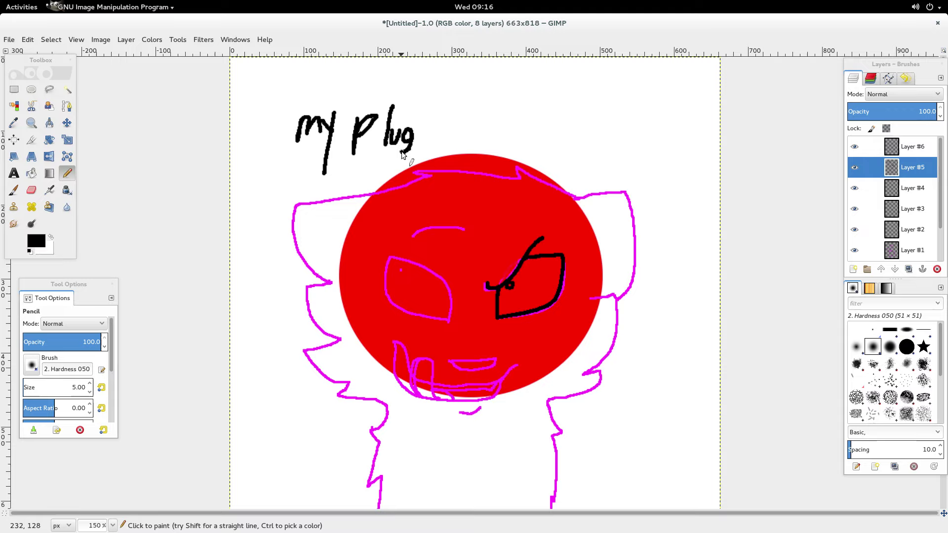
pyautogui.click(439, 122)
pyautogui.moveTo(446, 133)
pyautogui.mouseDown()
pyautogui.moveTo(464, 138)
pyautogui.moveTo(466, 154)
pyautogui.mouseUp()
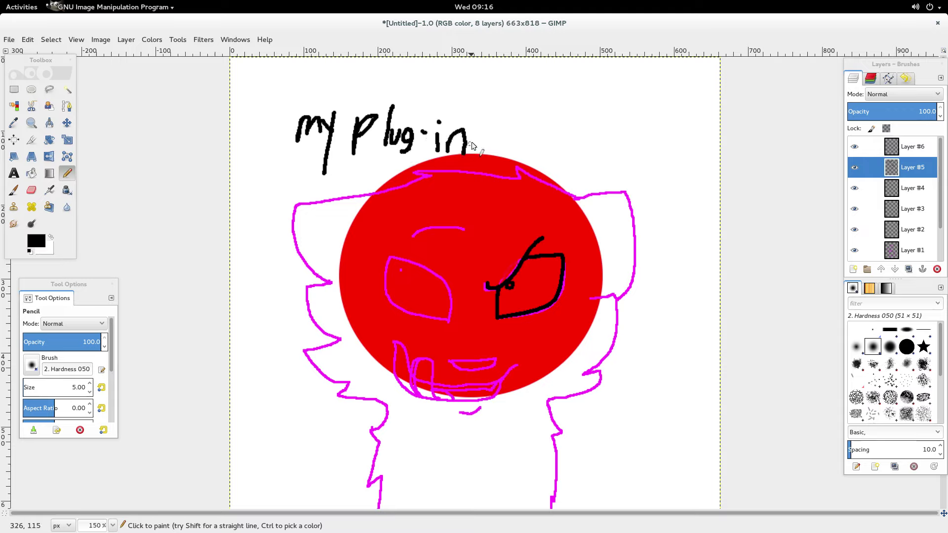
pyautogui.moveTo(507, 124); pyautogui.dragTo(501, 159)
pyautogui.moveTo(502, 143)
pyautogui.mouseDown()
pyautogui.moveTo(517, 129)
pyautogui.moveTo(524, 148)
pyautogui.moveTo(576, 148)
pyautogui.moveTo(580, 161)
pyautogui.moveTo(669, 186)
pyautogui.mouseUp()
pyautogui.hotkey('ctrl', 'z')
pyautogui.moveTo(603, 139)
pyautogui.mouseDown()
pyautogui.moveTo(600, 183)
pyautogui.moveTo(610, 164)
pyautogui.moveTo(625, 176)
pyautogui.moveTo(642, 164)
pyautogui.moveTo(634, 182)
pyautogui.moveTo(662, 172)
pyautogui.moveTo(693, 188)
pyautogui.moveTo(700, 213)
pyautogui.mouseUp()
# Step: Undo all strokes of the handwritten note above the head
pyautogui.press('z')
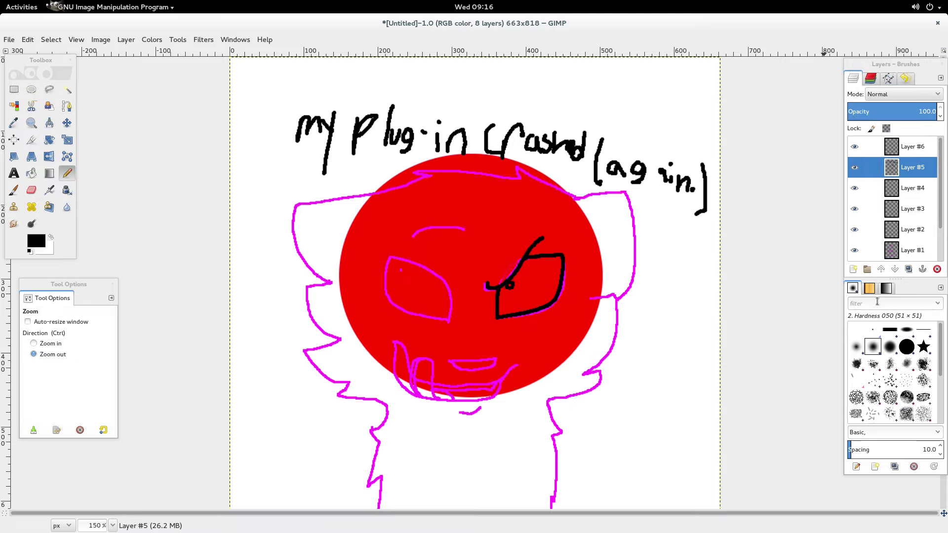
pyautogui.hotkey('ctrl', 'z')
pyautogui.hotkey('ctrl', 'z')
pyautogui.hotkey('ctrl', 'z')
pyautogui.hotkey('ctrl', 'z')
pyautogui.hotkey('ctrl', 'z')
pyautogui.hotkey('ctrl', 'z')
pyautogui.hotkey('ctrl', 'z')
pyautogui.hotkey('ctrl', 'z')
pyautogui.hotkey('ctrl', 'z')
pyautogui.hotkey('ctrl', 'z')
pyautogui.hotkey('ctrl', 'z')
pyautogui.hotkey('ctrl', 'z')
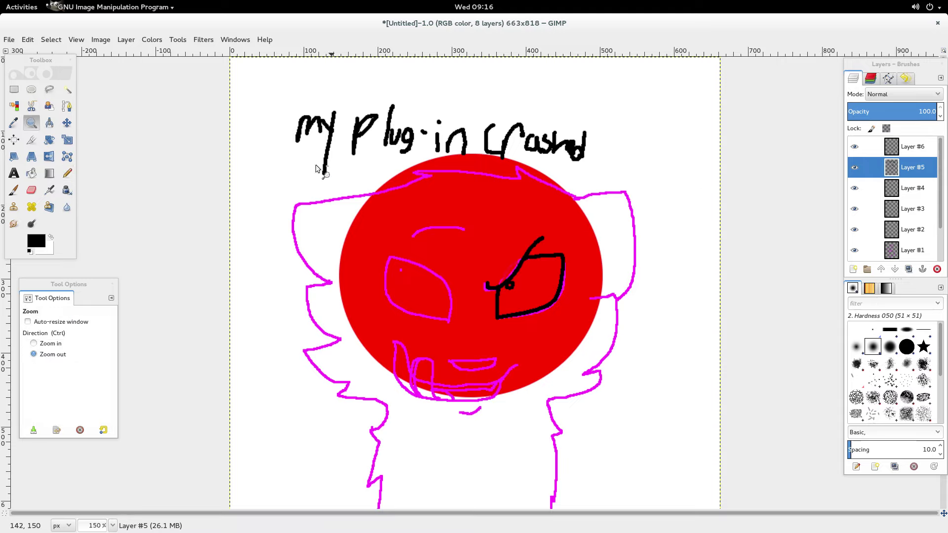
pyautogui.hotkey('ctrl', 'z')
pyautogui.hotkey('ctrl', 'z')
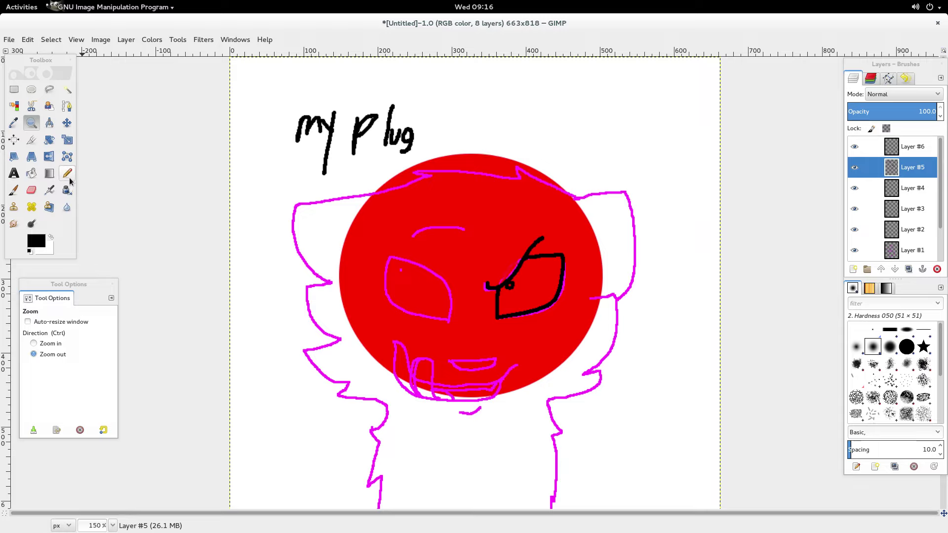
pyautogui.hotkey('ctrl', 'z')
pyautogui.hotkey('ctrl', 'z')
pyautogui.hotkey('ctrl', 'z')
pyautogui.hotkey('ctrl', 'z')
pyautogui.hotkey('ctrl', 'z')
pyautogui.hotkey('ctrl', 'z')
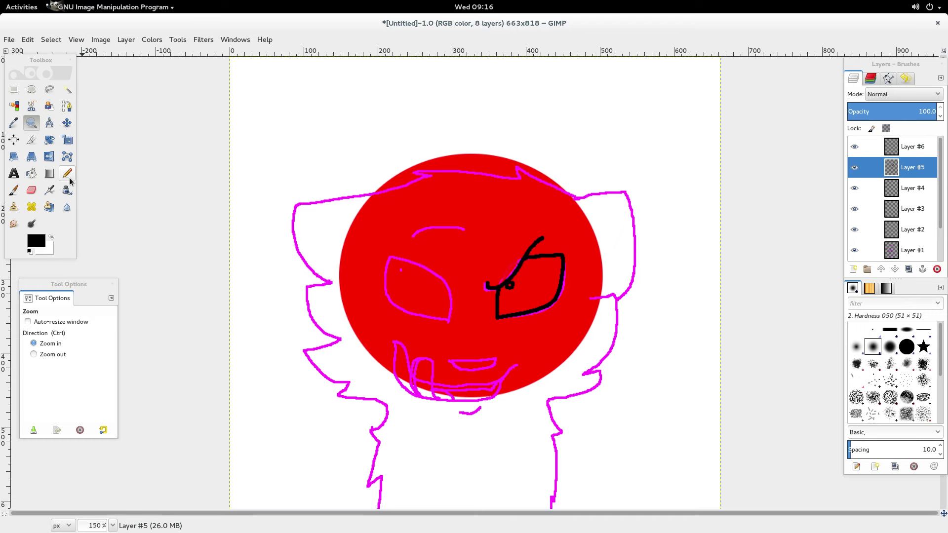
# Step: Switch back to the Pencil tool and zoom in on the left eye's magenta sketch
pyautogui.click(68, 177)
pyautogui.scroll(6, 424, 245)
pyautogui.scroll(-2, 617, 352)
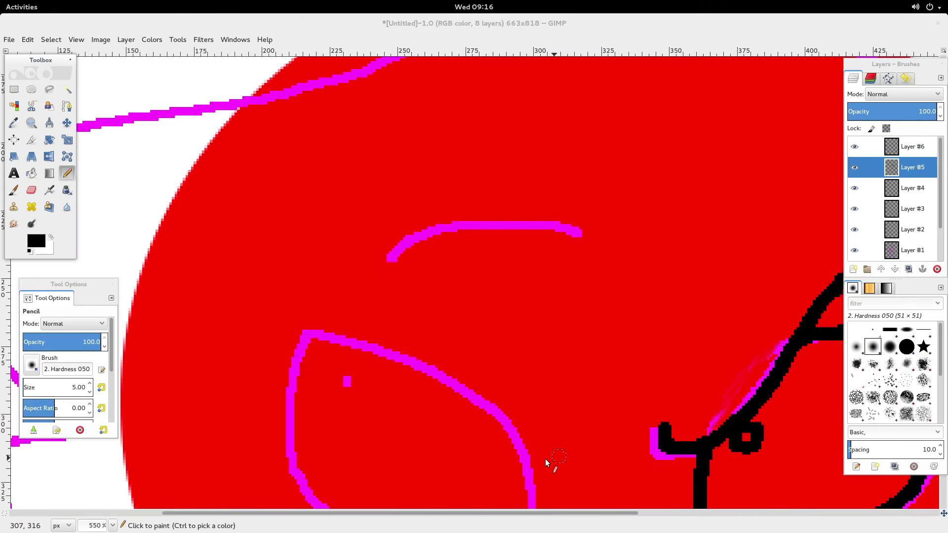
pyautogui.scroll(-5, 553, 500)
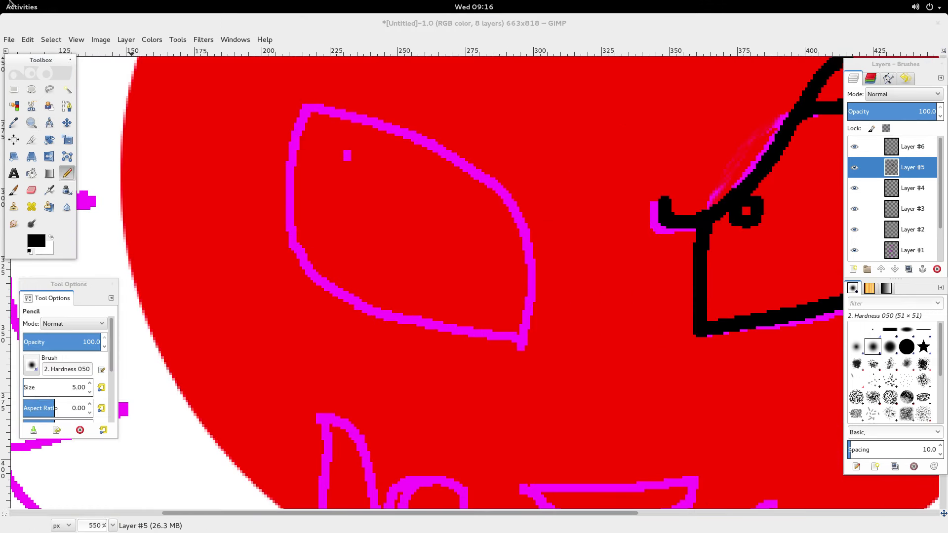
# Step: Switch to the Animal Jam game in Firefox and send the chat message ":3"
pyautogui.press('super')
pyautogui.click(560, 400)
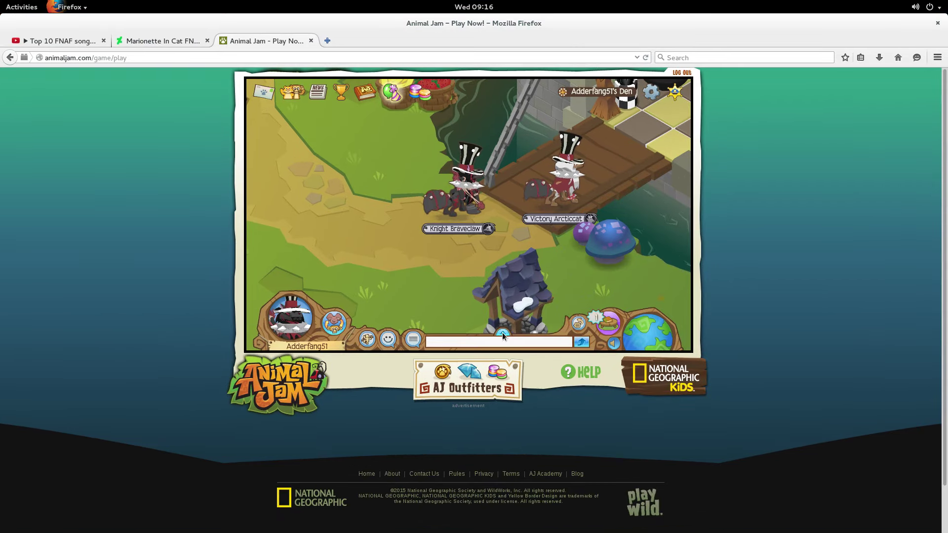
pyautogui.click(490, 342)
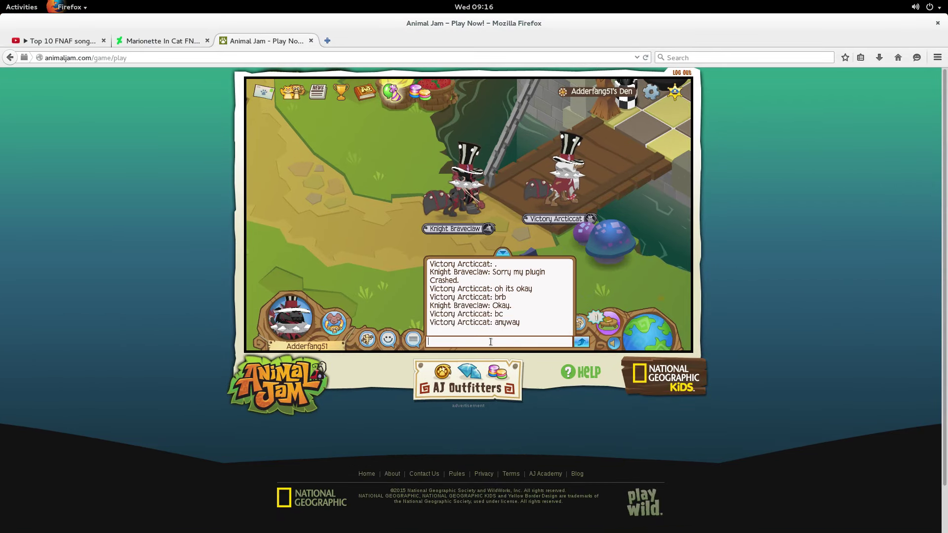
pyautogui.write(':3')
pyautogui.press('Return')
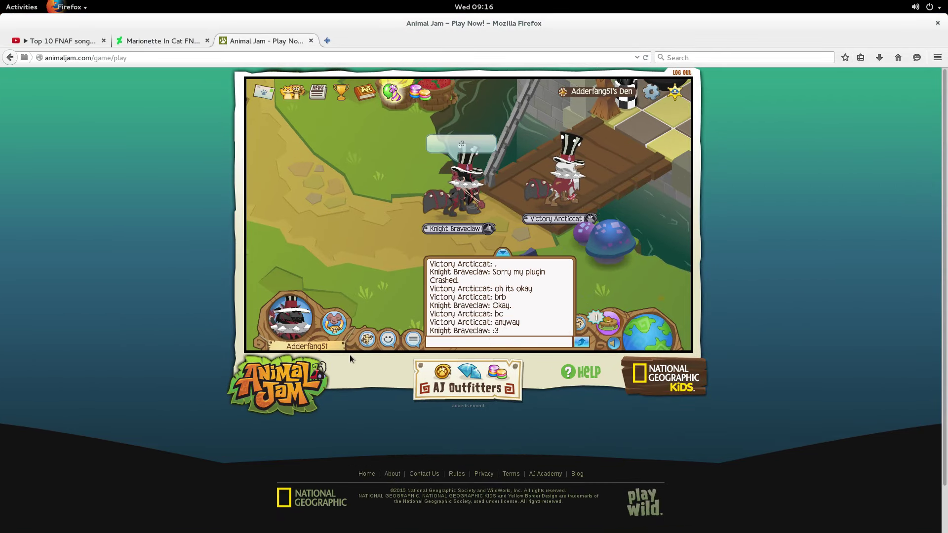
# Step: Return to GIMP and trace the left eye's full outline in black over the magenta sketch
pyautogui.press('super')
pyautogui.click(556, 215)
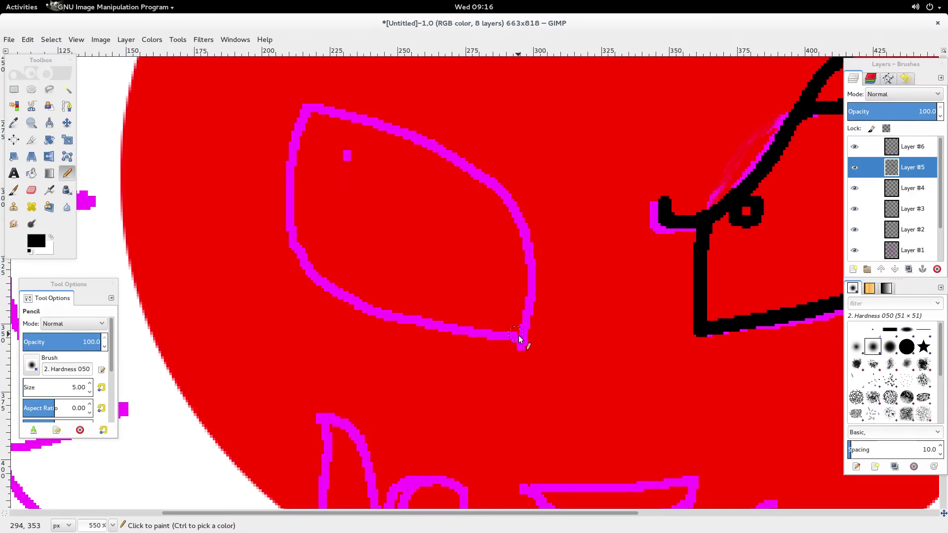
pyautogui.moveTo(526, 349)
pyautogui.mouseDown()
pyautogui.moveTo(523, 214)
pyautogui.moveTo(491, 155)
pyautogui.moveTo(344, 101)
pyautogui.mouseUp()
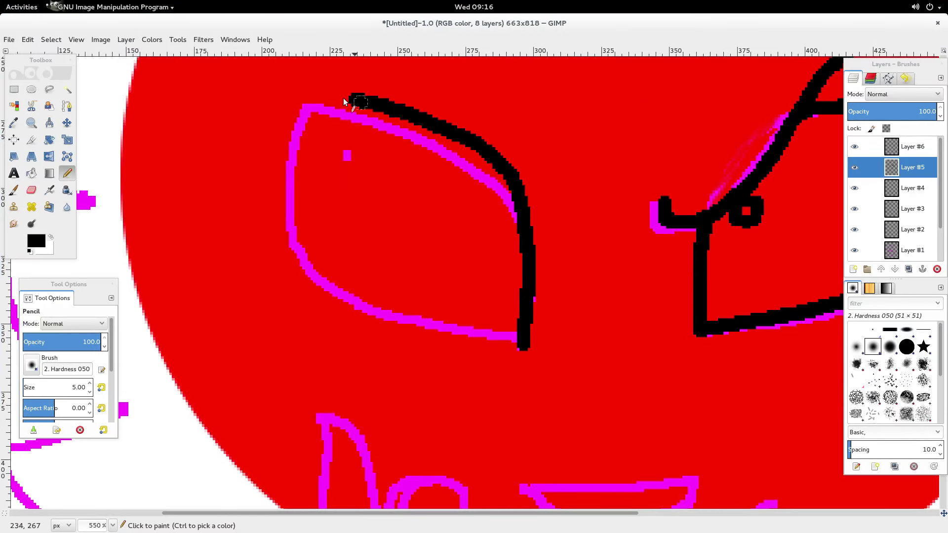
pyautogui.moveTo(293, 156)
pyautogui.mouseDown()
pyautogui.moveTo(290, 192)
pyautogui.moveTo(314, 279)
pyautogui.moveTo(466, 342)
pyautogui.moveTo(523, 348)
pyautogui.mouseUp()
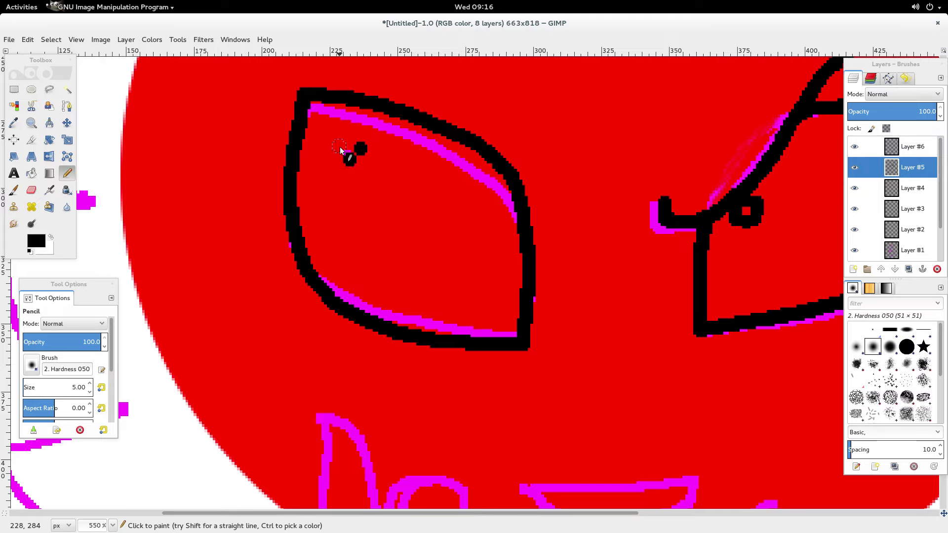
# Step: Dab a small black pupil ring around the magenta dot in the left eye, undoing and redoing a misplaced spot
pyautogui.click(341, 146)
pyautogui.hotkey('ctrl', 'z')
pyautogui.click(339, 148)
pyautogui.click(348, 137)
pyautogui.moveTo(342, 165)
pyautogui.mouseDown()
pyautogui.moveTo(335, 147)
pyautogui.moveTo(353, 142)
pyautogui.mouseUp()
pyautogui.keyDown('ctrl'); pyautogui.scroll(-4, 489, 159); pyautogui.keyUp('ctrl')
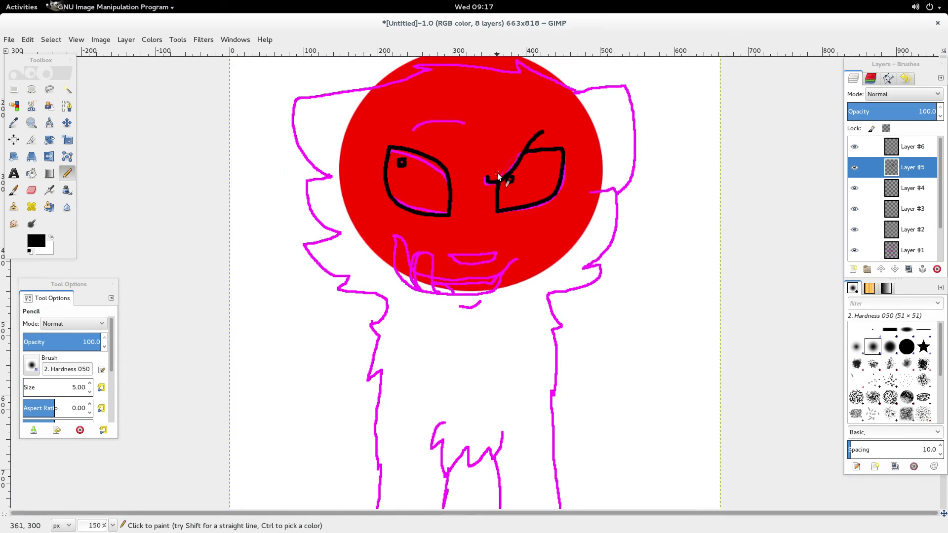
# Step: Draw a curved black eyebrow above the left eye, following the magenta sketch line
pyautogui.keyDown('ctrl'); pyautogui.scroll(1, 499, 170); pyautogui.keyUp('ctrl')
pyautogui.scroll(5, 499, 170)
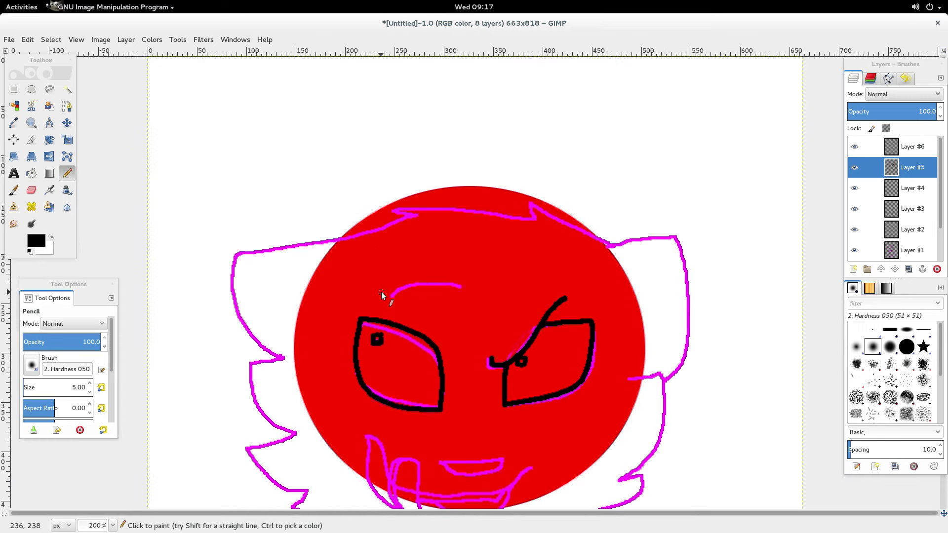
pyautogui.keyDown('ctrl'); pyautogui.scroll(-2, 443, 298); pyautogui.keyUp('ctrl')
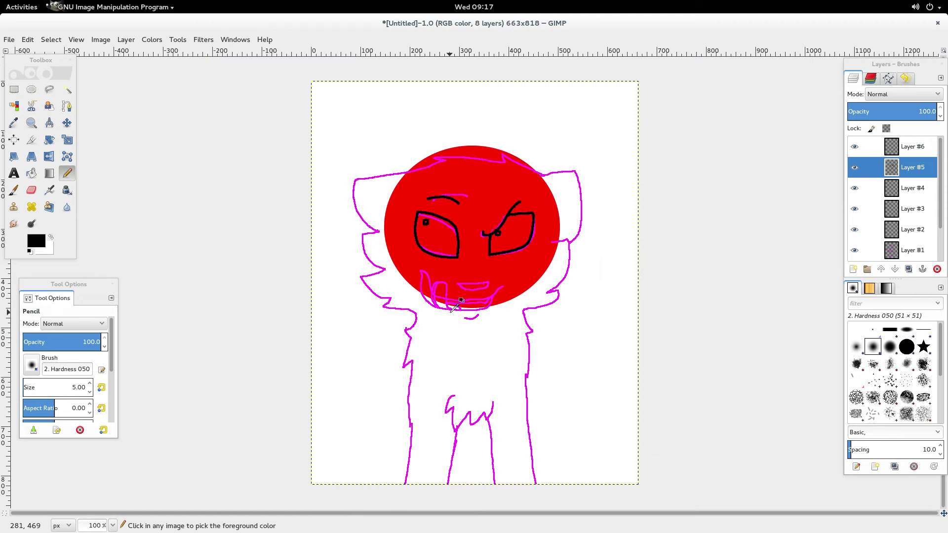
pyautogui.keyDown('ctrl'); pyautogui.scroll(4, 447, 267); pyautogui.keyUp('ctrl')
pyautogui.scroll(6, 409, 250)
pyautogui.keyDown('ctrl'); pyautogui.scroll(1, 429, 321); pyautogui.keyUp('ctrl')
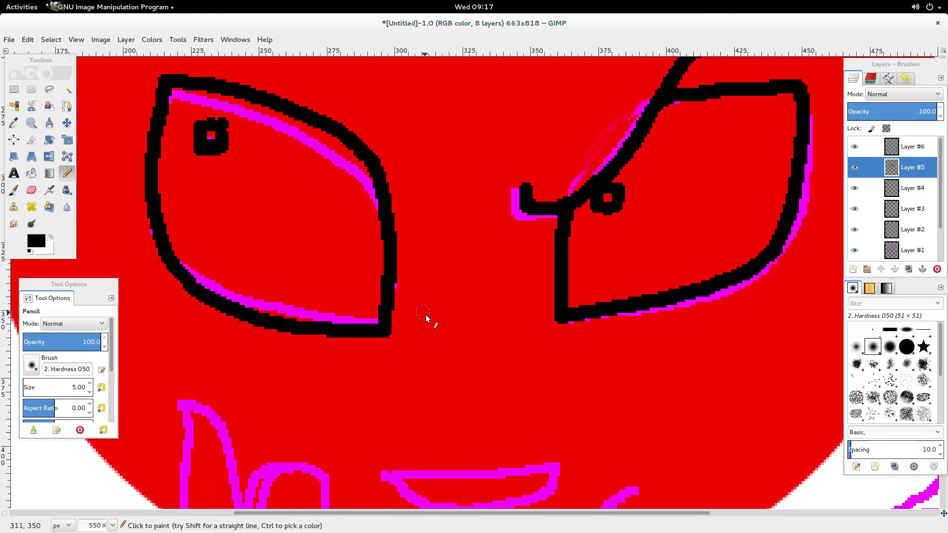
# Step: Trace the nose outline below the eyes in black over the magenta sketch, undoing a first misdrawn stroke
pyautogui.keyDown('ctrl'); pyautogui.scroll(-1, 425, 256); pyautogui.keyUp('ctrl')
pyautogui.scroll(-6, 425, 256)
pyautogui.keyDown('ctrl'); pyautogui.scroll(1, 415, 269); pyautogui.keyUp('ctrl')
pyautogui.scroll(2, 416, 269)
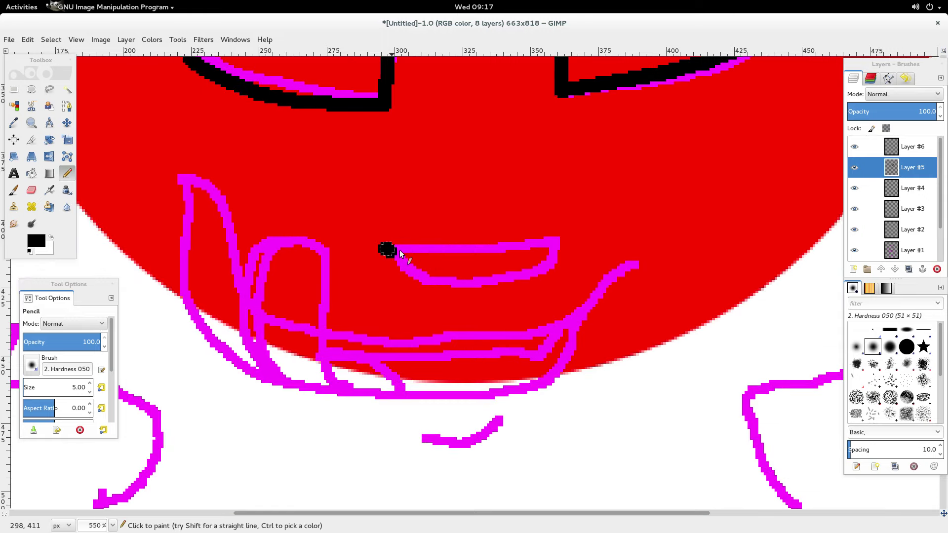
pyautogui.moveTo(388, 250)
pyautogui.mouseDown()
pyautogui.moveTo(552, 249)
pyautogui.moveTo(522, 275)
pyautogui.moveTo(433, 281)
pyautogui.moveTo(388, 263)
pyautogui.moveTo(387, 251)
pyautogui.moveTo(425, 249)
pyautogui.mouseUp()
pyautogui.hotkey('ctrl', 'z')
pyautogui.hotkey('ctrl', 'z')
pyautogui.moveTo(447, 253)
pyautogui.mouseDown()
pyautogui.moveTo(553, 249)
pyautogui.moveTo(525, 271)
pyautogui.moveTo(447, 286)
pyautogui.moveTo(381, 261)
pyautogui.mouseUp()
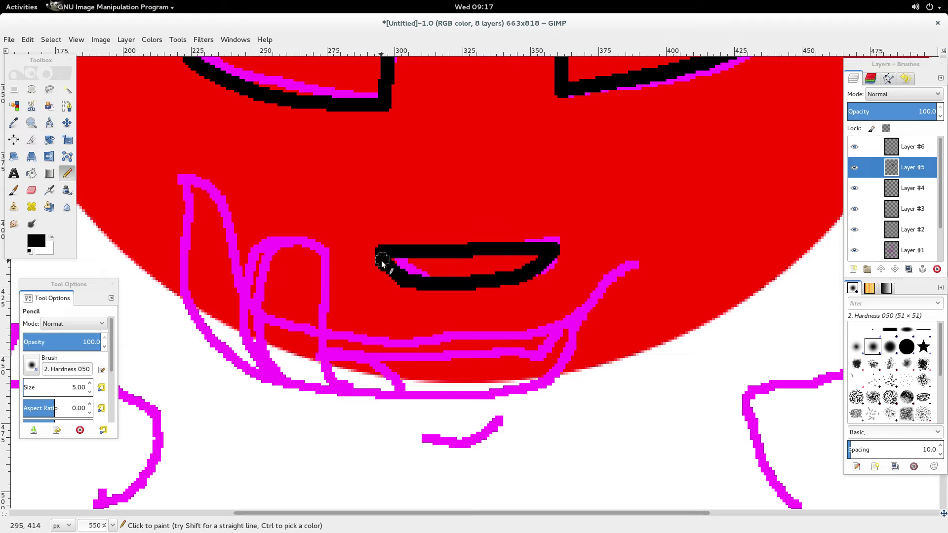
# Step: Switch to the Animal Jam game in Firefox and send the chat message "A redraw"
pyautogui.press('super')
pyautogui.click(484, 404)
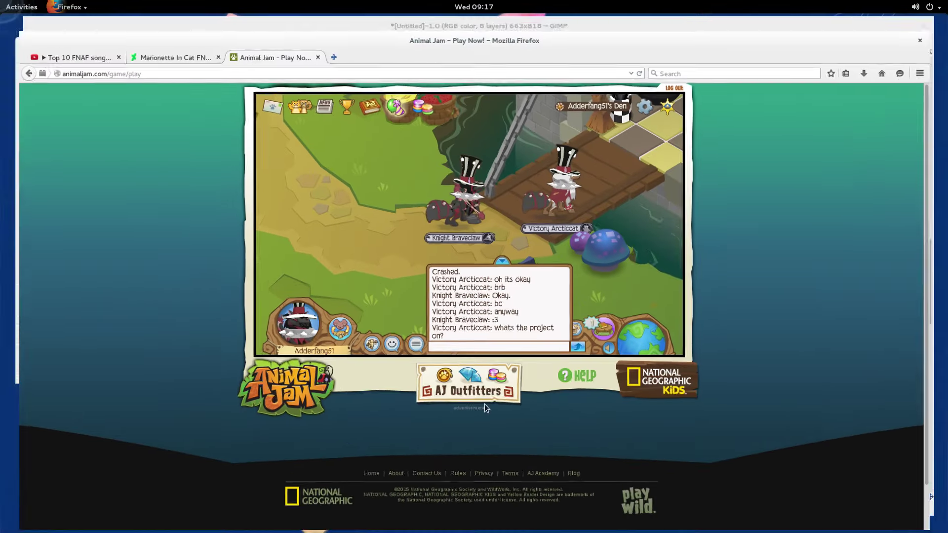
pyautogui.click(483, 340)
pyautogui.write('A redraw')
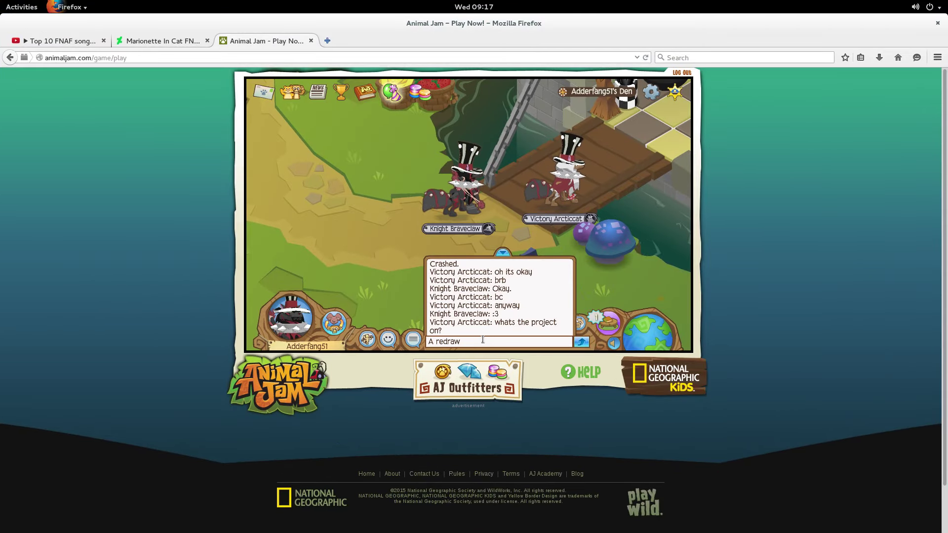
pyautogui.press('Return')
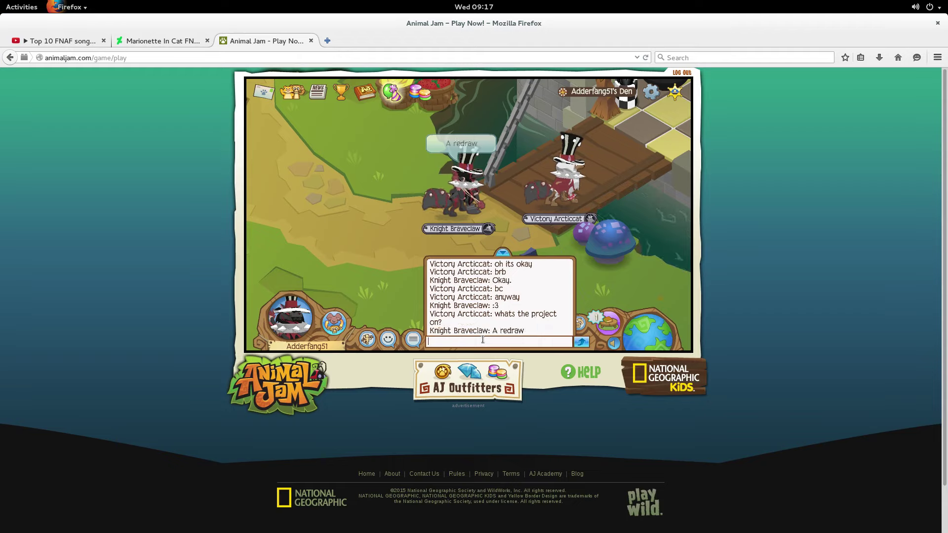
# Step: Try to send a one-piece capitalised chat message starting with "AND OMG I KEEP"
pyautogui.write('AND OMG I KEEP C')
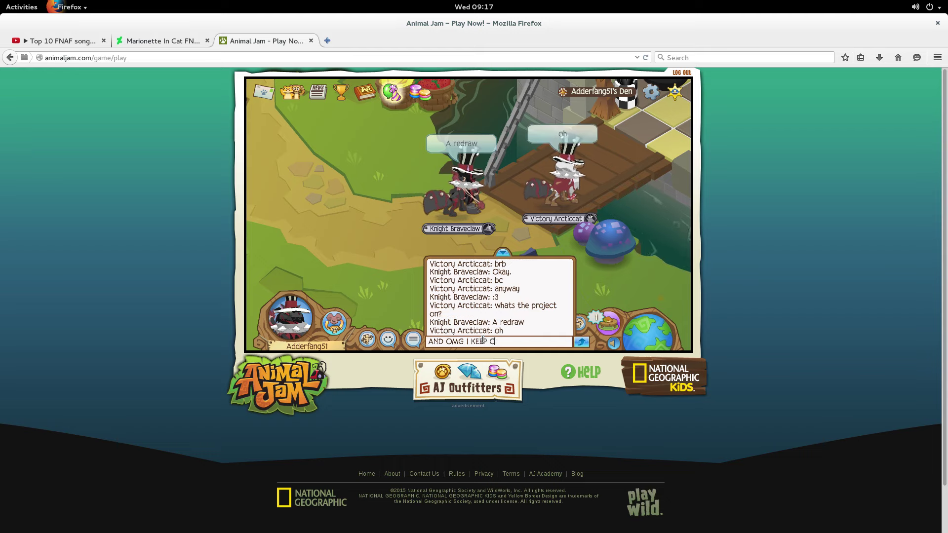
pyautogui.write('HANGING')
pyautogui.press('Return')
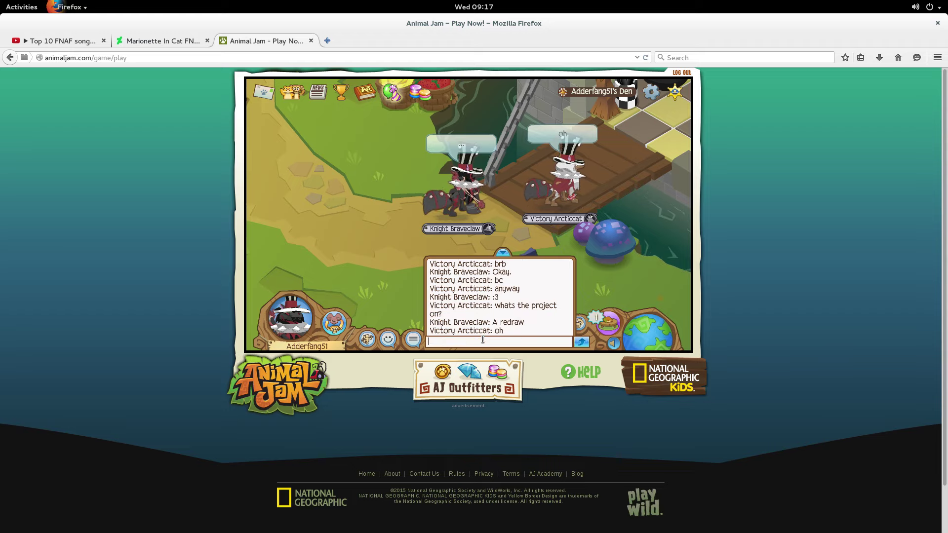
# Step: Send the remark in pieces as the chat messages "AND OMG I KEEP", "CHO", "KINGT" and "0king"
pyautogui.write('AN')
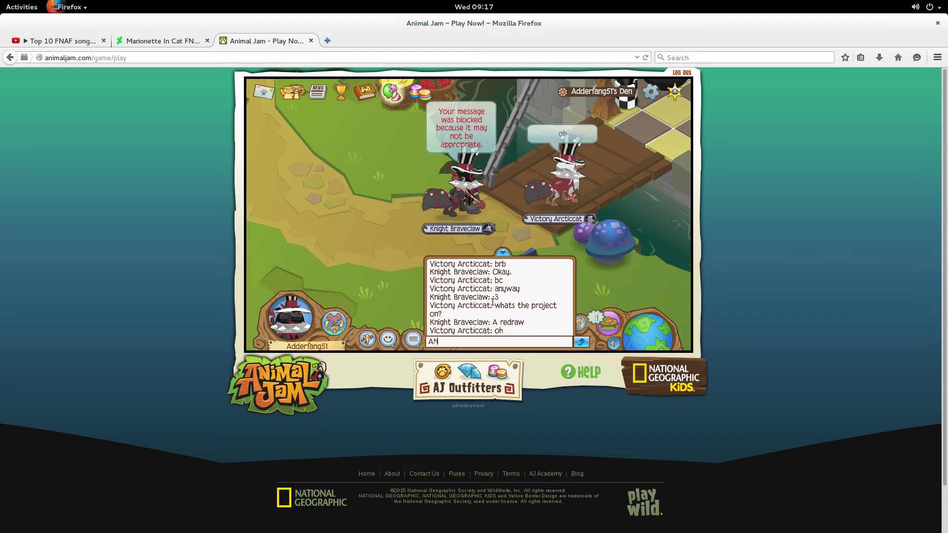
pyautogui.write('D OMG I KEEP')
pyautogui.press('Return')
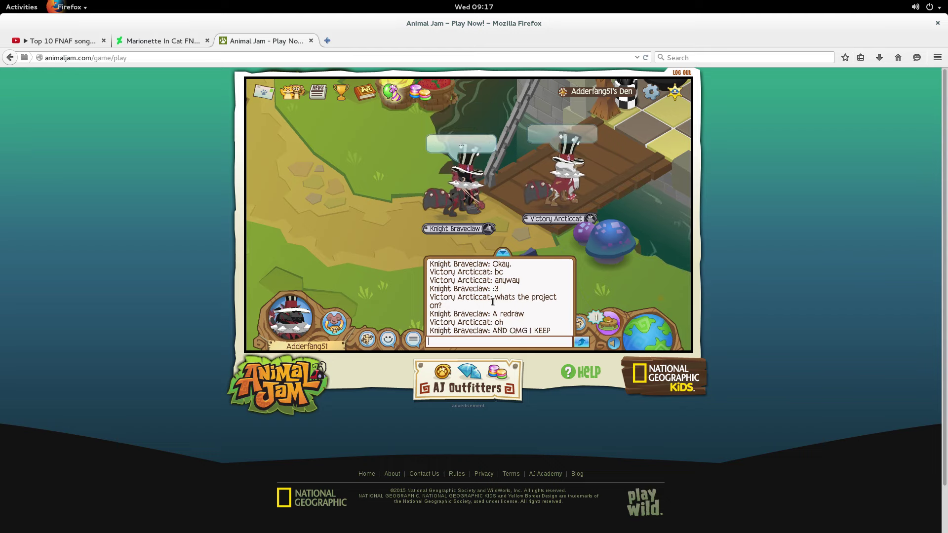
pyautogui.write('CHO')
pyautogui.press('Return')
pyautogui.write('KINGT')
pyautogui.press('Return')
pyautogui.write('0king')
pyautogui.press('Return')
# Step: Return to GIMP and, with the pencil size set to 3, trace the tall pointed left corner of the mouth in black
pyautogui.press('super')
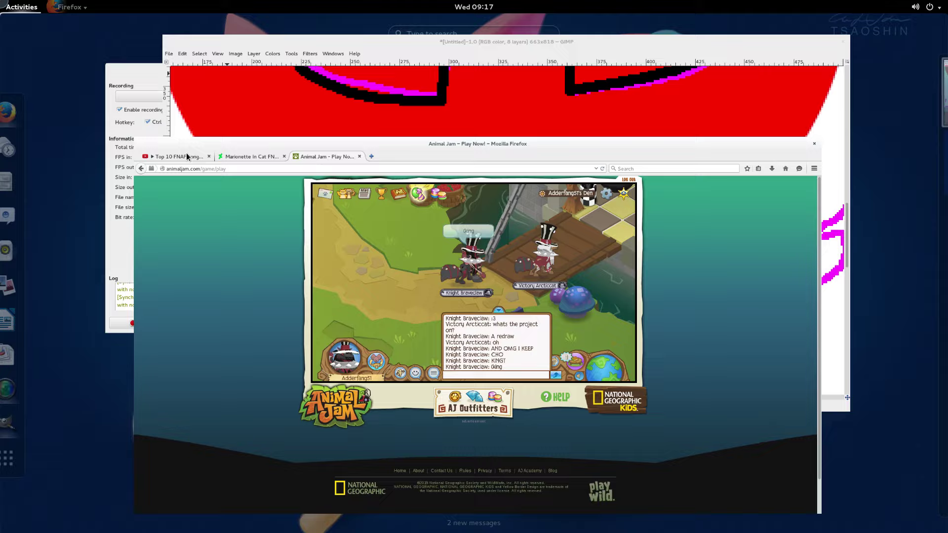
pyautogui.click(479, 145)
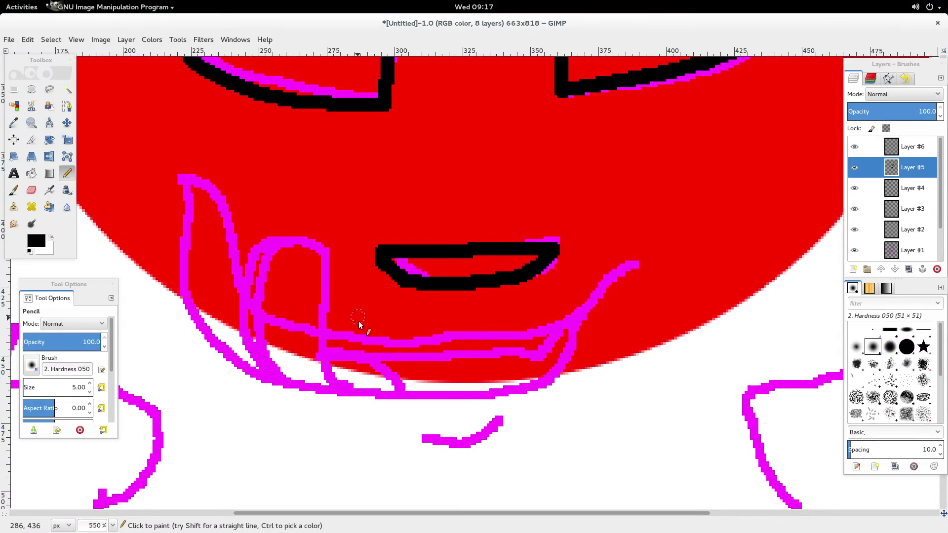
pyautogui.click(89, 391)
pyautogui.click(88, 391)
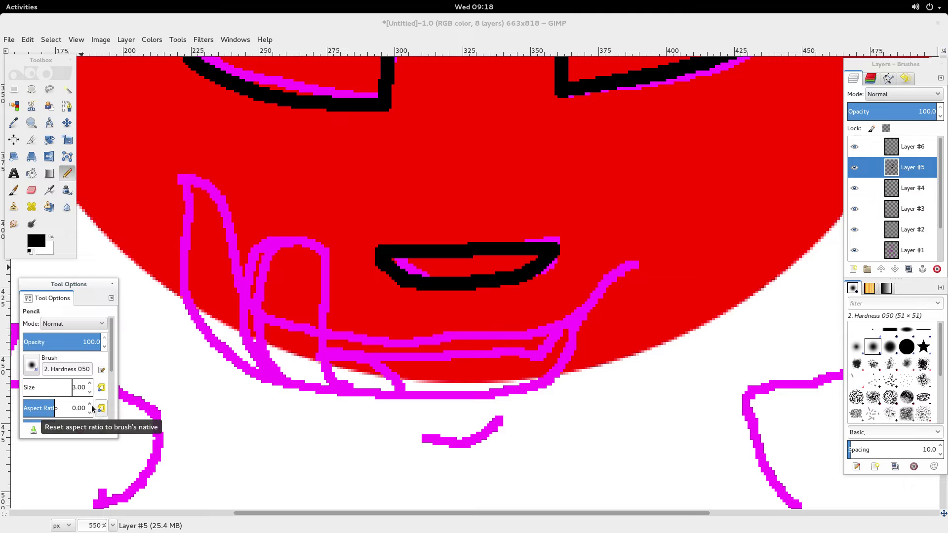
pyautogui.moveTo(239, 284)
pyautogui.mouseDown()
pyautogui.moveTo(215, 194)
pyautogui.moveTo(182, 177)
pyautogui.moveTo(181, 278)
pyautogui.moveTo(193, 323)
pyautogui.moveTo(258, 376)
pyautogui.mouseUp()
# Step: Switch to the Animal Jam game in Firefox, close the stray help tab, and send the chat message "Lol sorry"
pyautogui.click(14, 6)
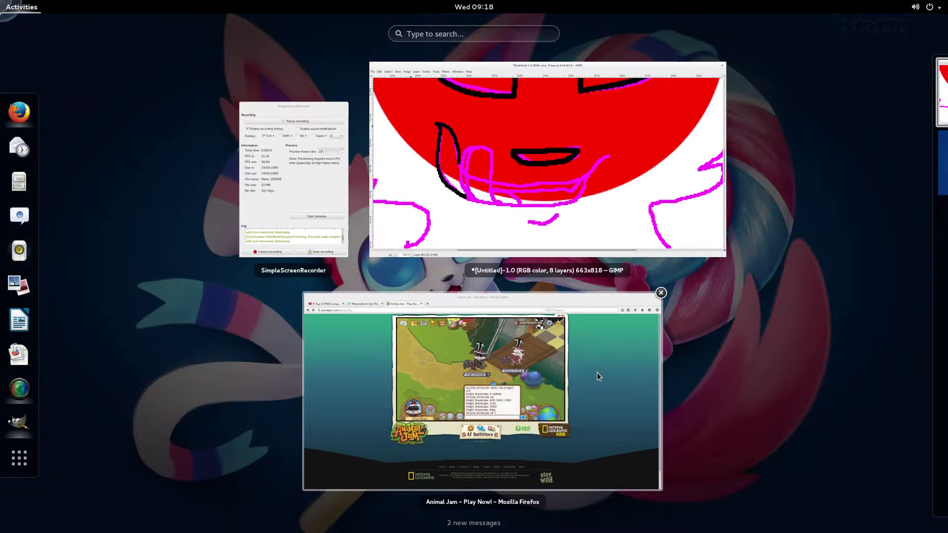
pyautogui.click(577, 377)
pyautogui.click(543, 358)
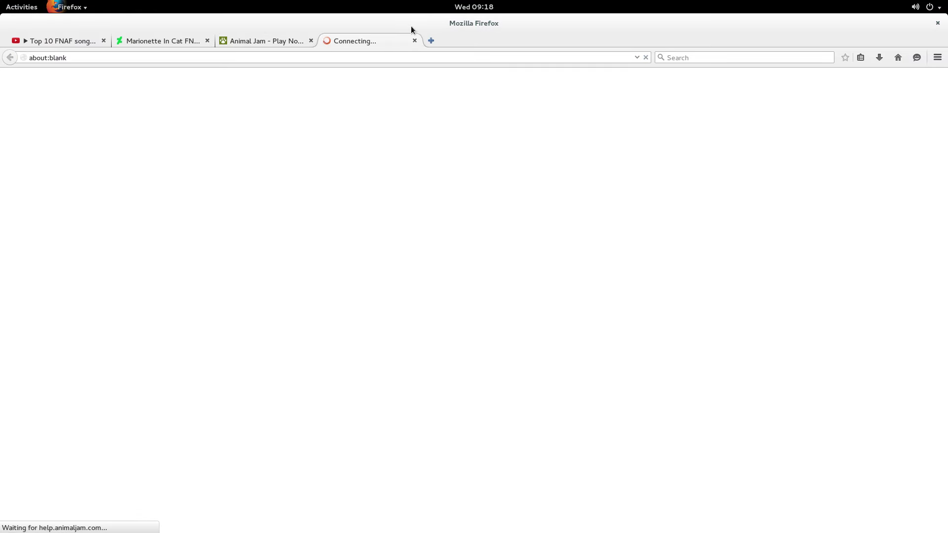
pyautogui.click(414, 41)
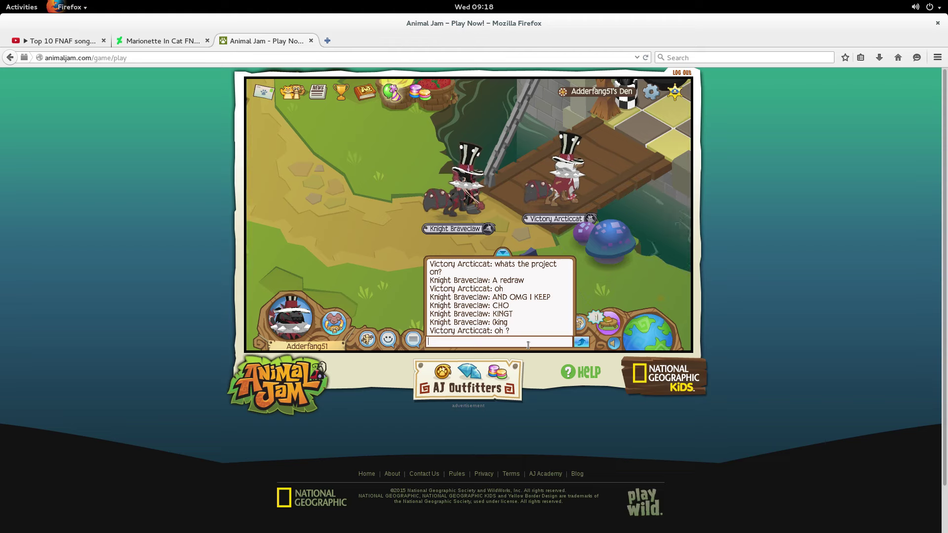
pyautogui.write('L')
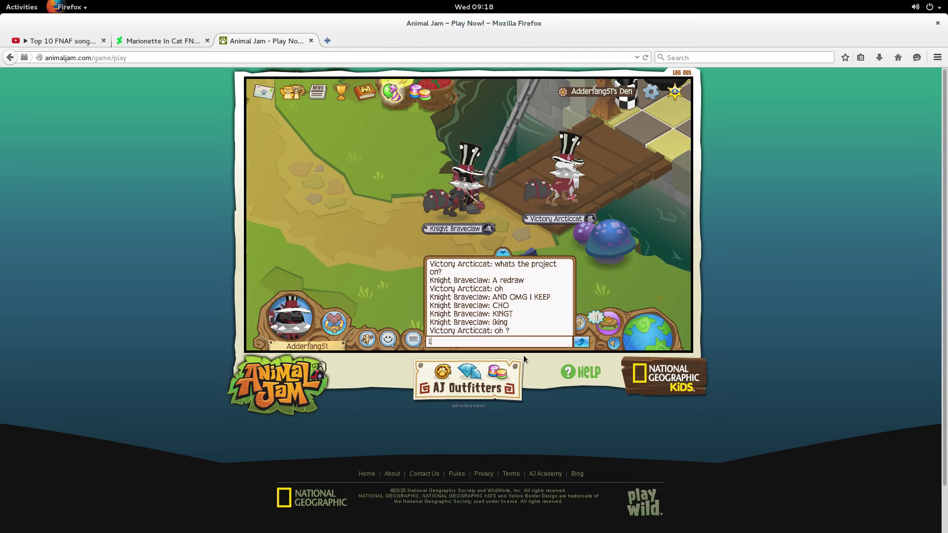
pyautogui.write('ol sorry')
pyautogui.press('Return')
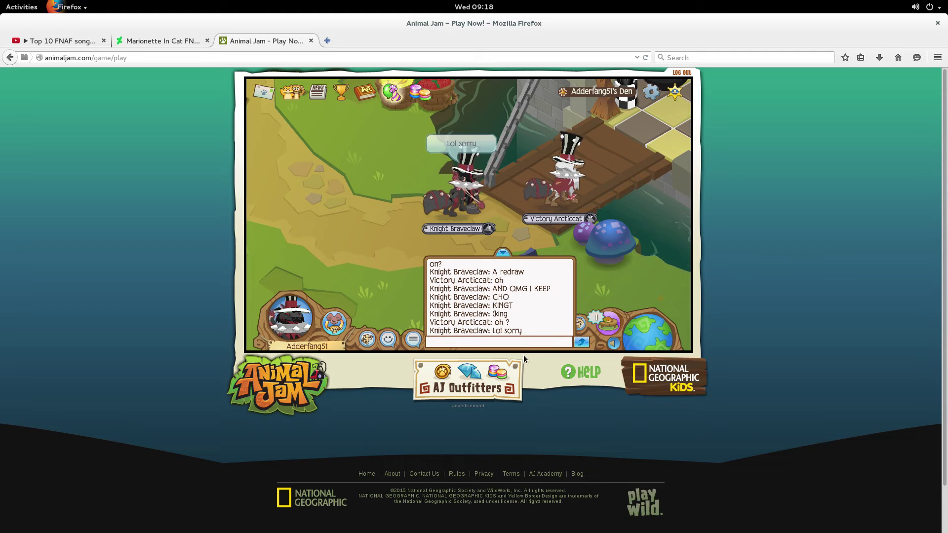
# Step: Send the chat message "Im weird like that lol"
pyautogui.write('Im weird like')
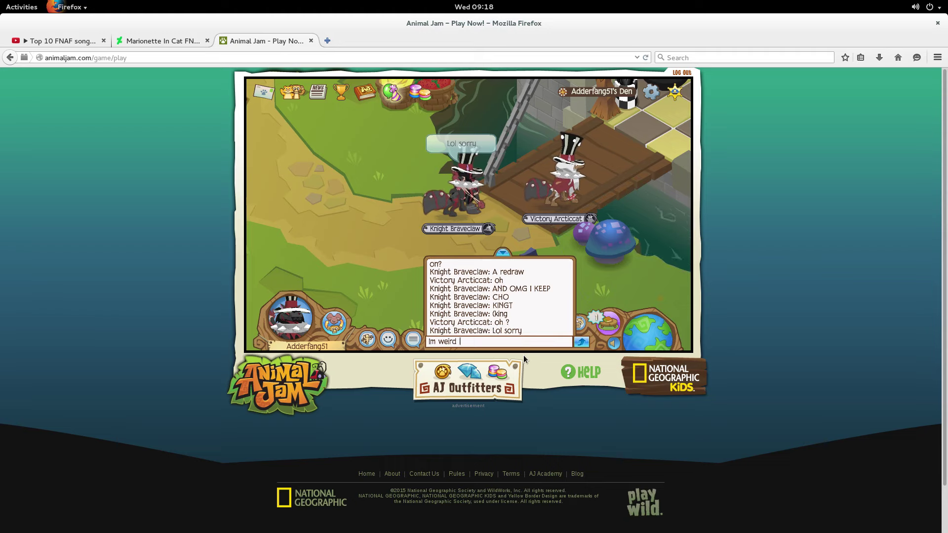
pyautogui.write(' tha')
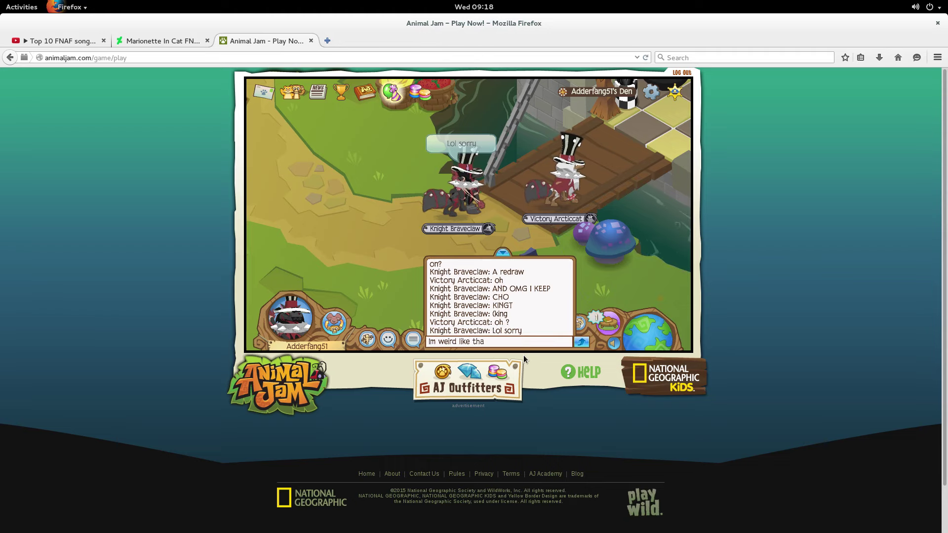
pyautogui.write('t lol')
pyautogui.press('Return')
# Step: Return to GIMP and trace the small curve inside the mouth and the right edge of the tall rounded shape, undoing a misdrawn outline
pyautogui.press('super')
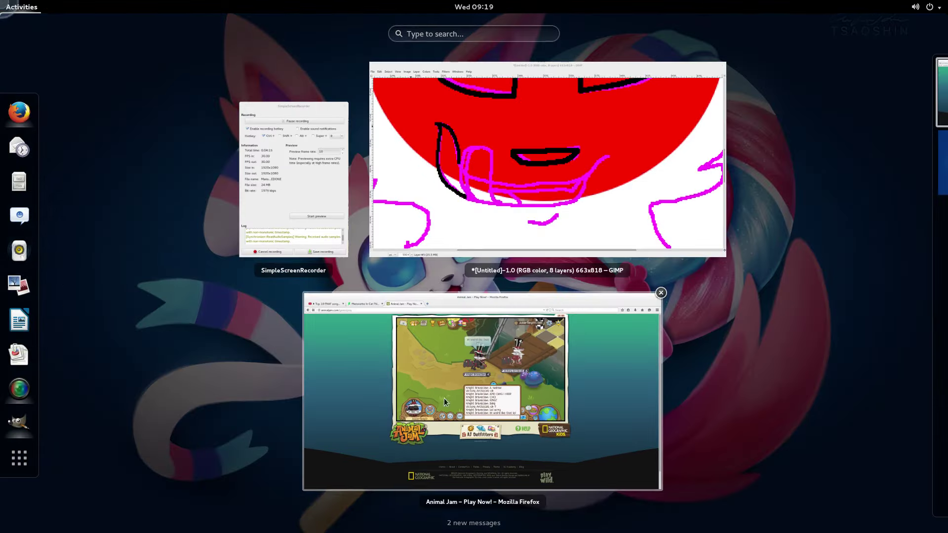
pyautogui.click(546, 191)
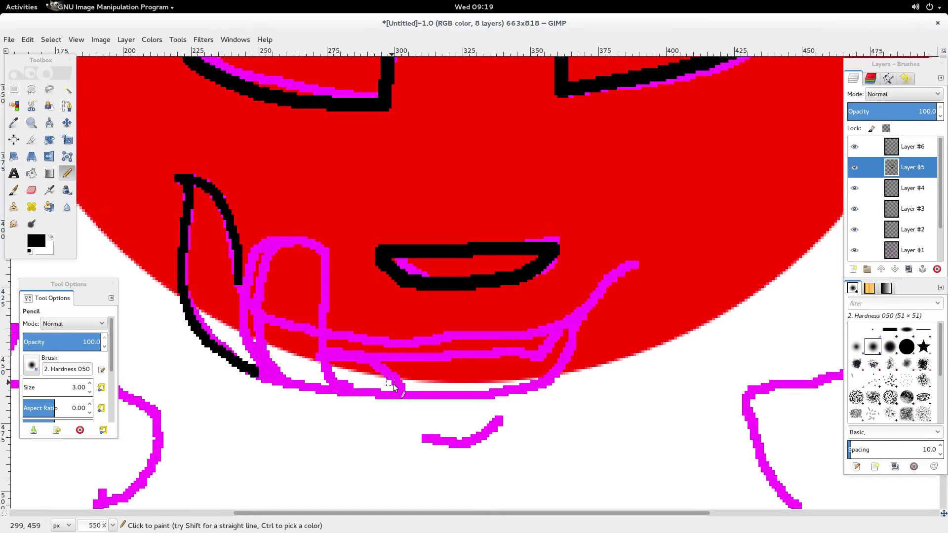
pyautogui.moveTo(402, 391)
pyautogui.mouseDown()
pyautogui.moveTo(366, 359)
pyautogui.moveTo(331, 358)
pyautogui.moveTo(327, 377)
pyautogui.moveTo(322, 302)
pyautogui.moveTo(301, 247)
pyautogui.moveTo(275, 283)
pyautogui.moveTo(273, 348)
pyautogui.moveTo(299, 372)
pyautogui.mouseUp()
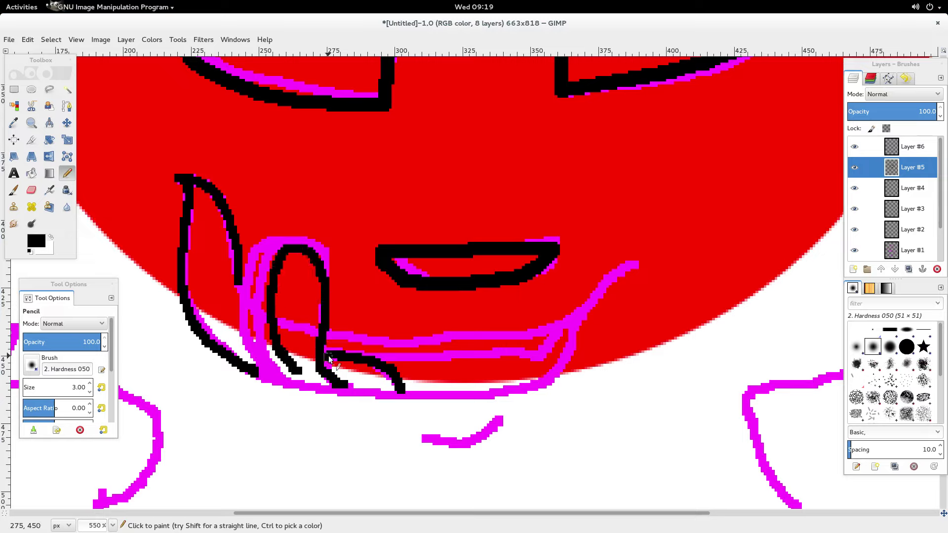
pyautogui.hotkey('ctrl', 'z')
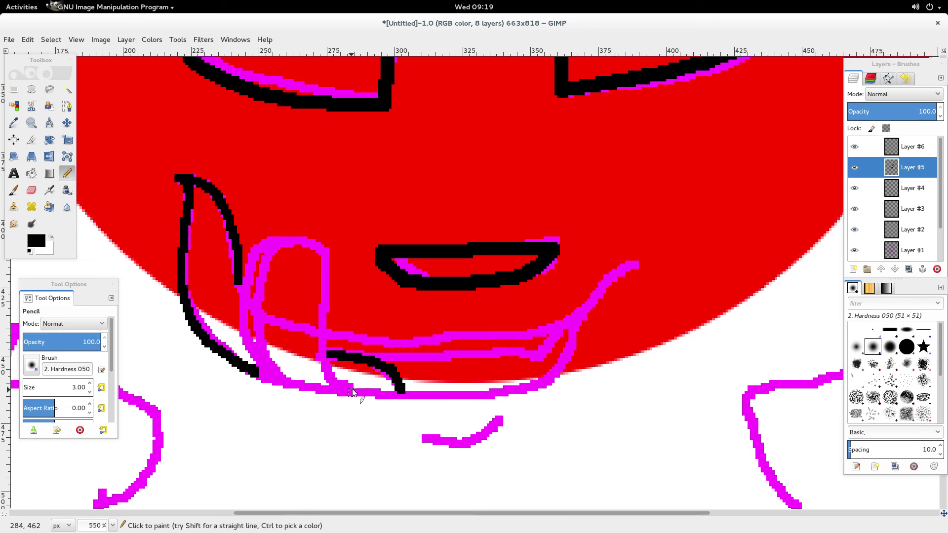
pyautogui.moveTo(354, 388)
pyautogui.mouseDown()
pyautogui.moveTo(329, 370)
pyautogui.moveTo(323, 346)
pyautogui.moveTo(325, 240)
pyautogui.mouseUp()
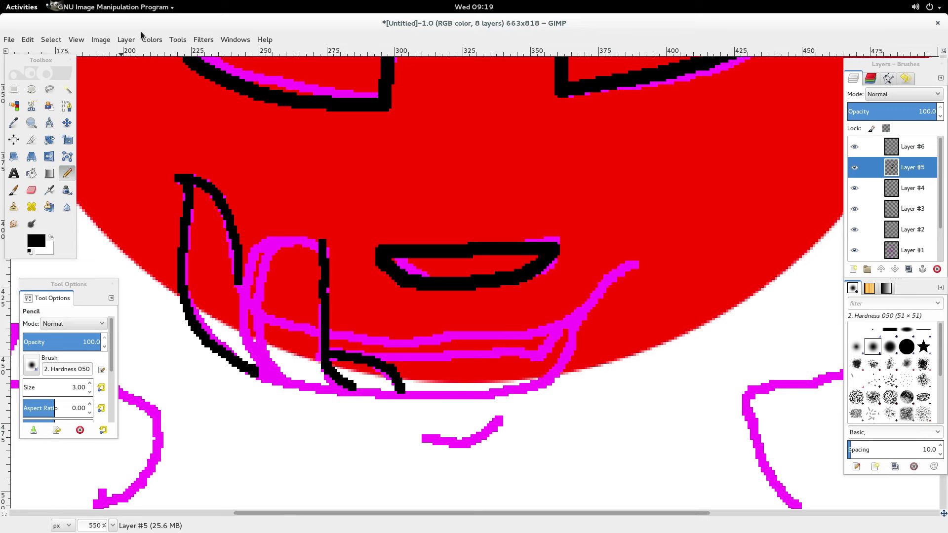
# Step: Check the mouth in the "Marionette In Cat FNaF Fanart" reference on DeviantArt in Firefox, and return to GIMP
pyautogui.click(21, 7)
pyautogui.click(502, 325)
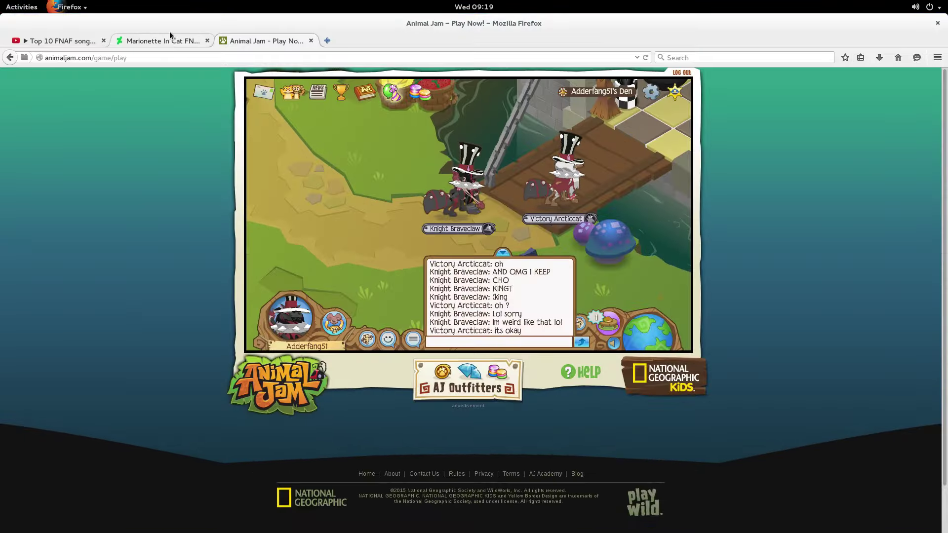
pyautogui.click(168, 41)
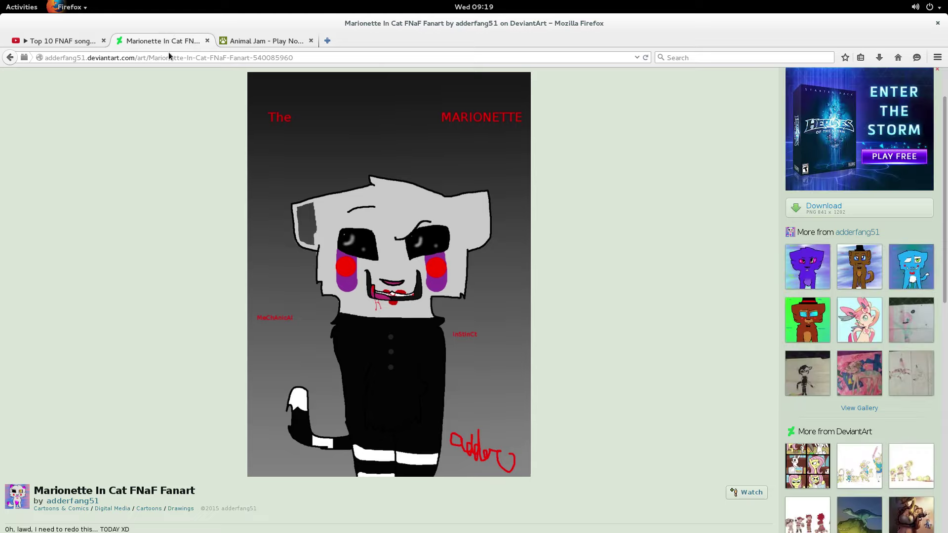
pyautogui.click(24, 6)
pyautogui.click(506, 209)
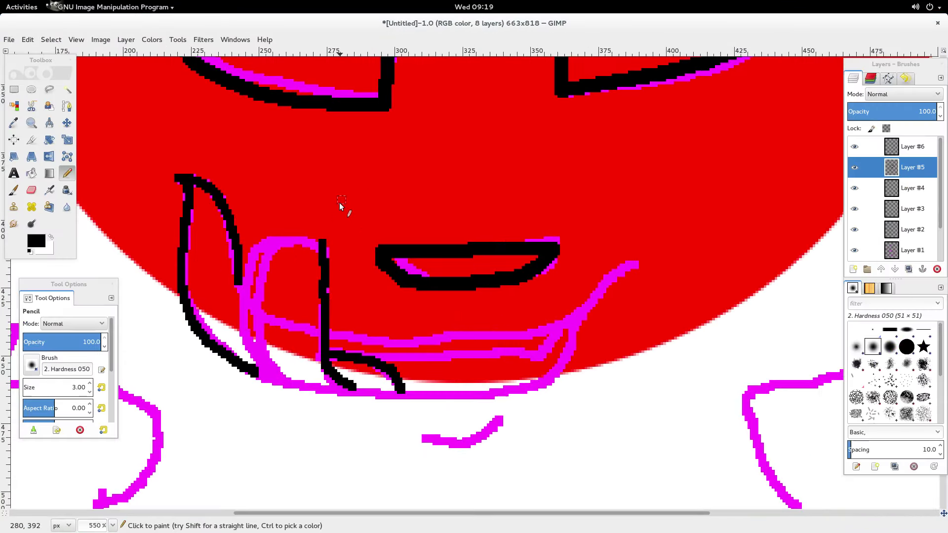
# Step: Complete the tall rounded shape's outline and trace the mouth's upper and lower lines in black out to its curled right corner
pyautogui.moveTo(325, 228)
pyautogui.mouseDown()
pyautogui.moveTo(298, 225)
pyautogui.moveTo(281, 261)
pyautogui.mouseUp()
pyautogui.moveTo(277, 319); pyautogui.dragTo(287, 374)
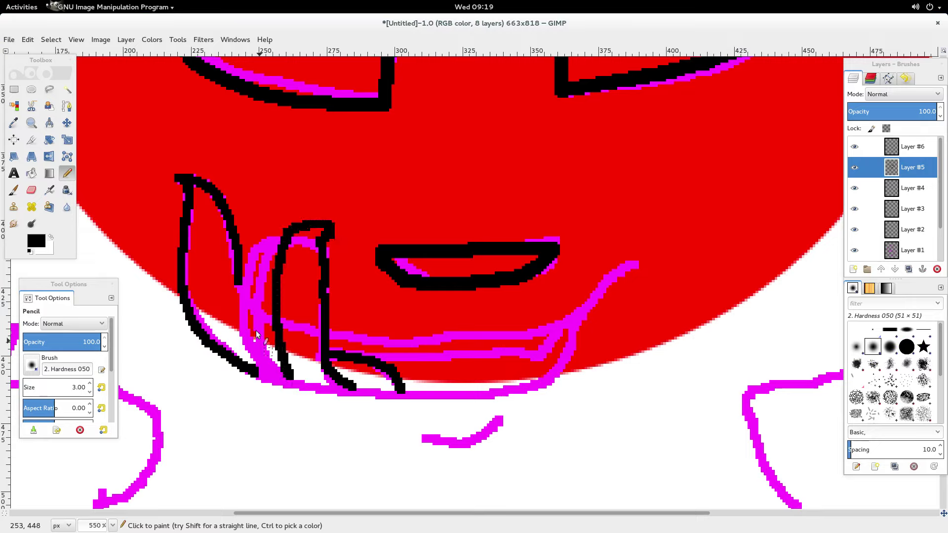
pyautogui.moveTo(238, 273); pyautogui.dragTo(274, 319)
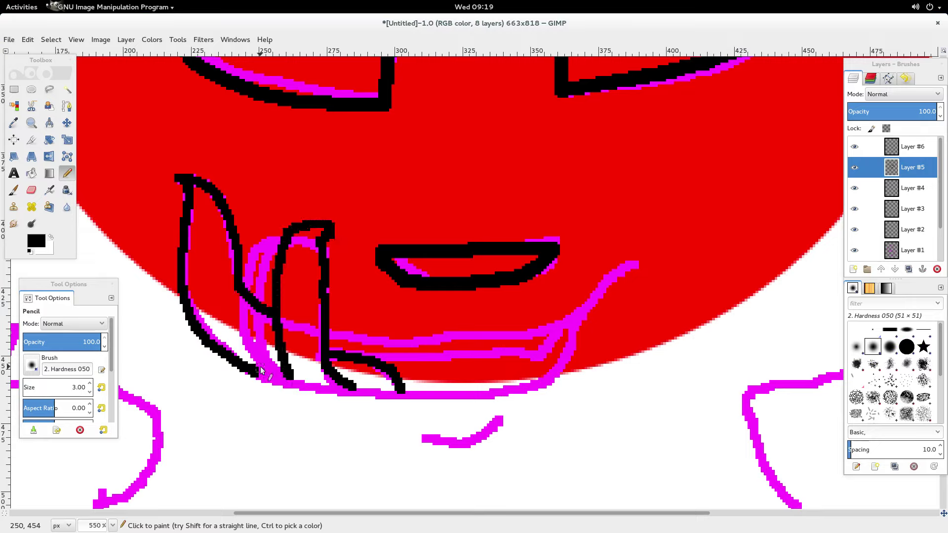
pyautogui.moveTo(261, 371)
pyautogui.mouseDown()
pyautogui.moveTo(275, 382)
pyautogui.moveTo(342, 389)
pyautogui.moveTo(504, 391)
pyautogui.moveTo(563, 378)
pyautogui.moveTo(574, 334)
pyautogui.mouseUp()
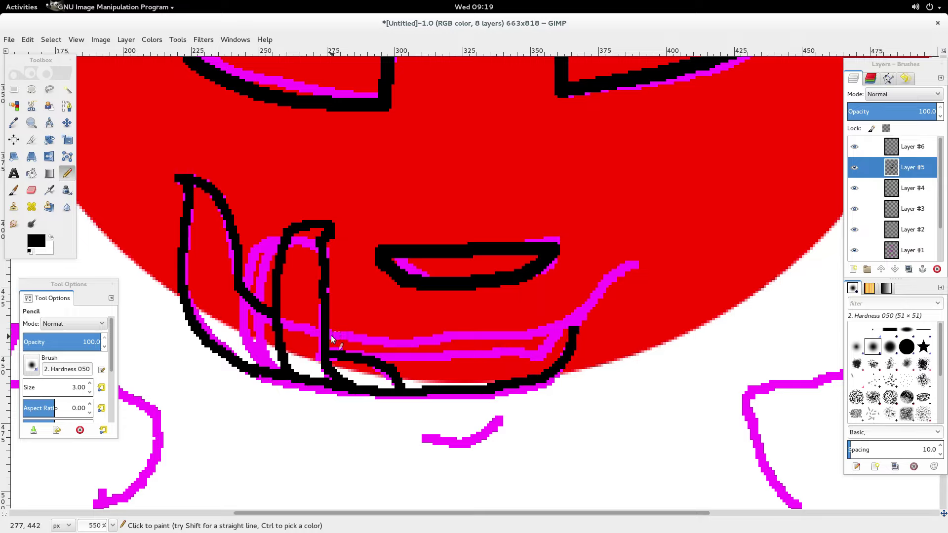
pyautogui.moveTo(330, 336)
pyautogui.mouseDown()
pyautogui.moveTo(445, 336)
pyautogui.moveTo(581, 320)
pyautogui.moveTo(622, 267)
pyautogui.mouseUp()
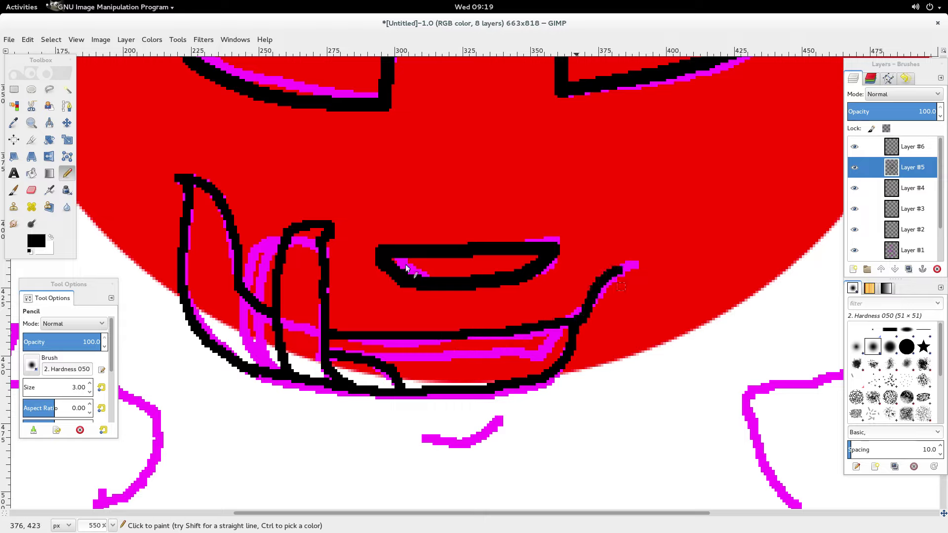
# Step: Set the pencil size to 1 and hide the layer holding the red face circle
pyautogui.click(89, 392)
pyautogui.click(89, 392)
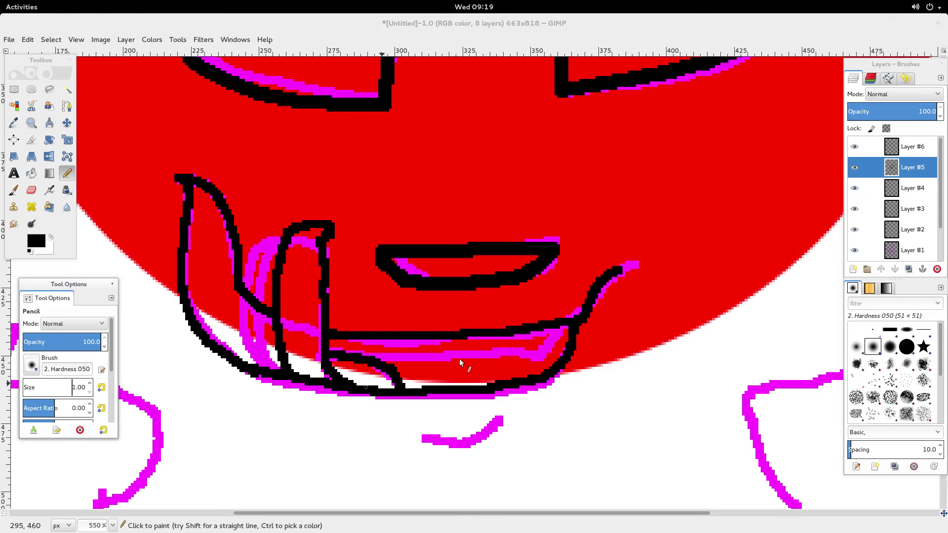
pyautogui.scroll(-2, 901, 247)
pyautogui.click(854, 229)
pyautogui.scroll(2, 888, 222)
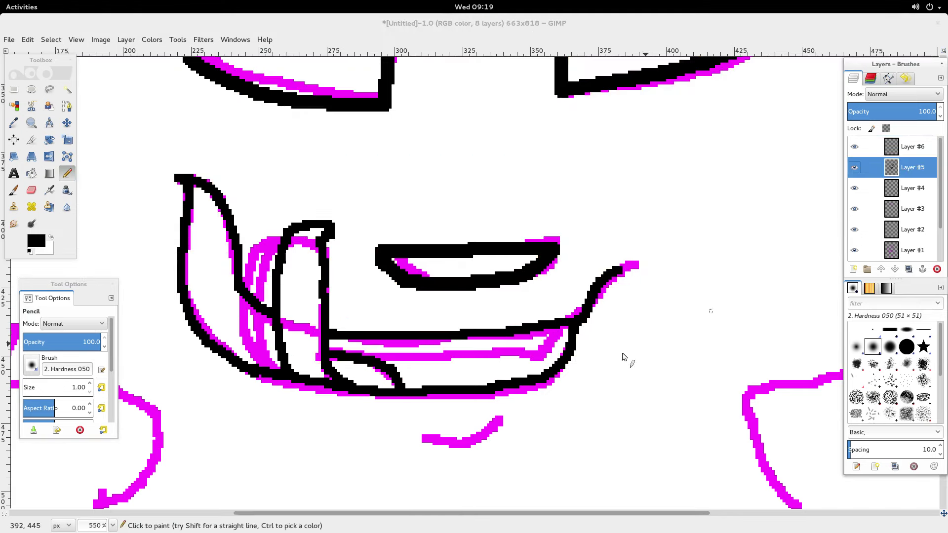
# Step: Trace the inner line of the mouth thinly in black over the magenta sketch, and show the overview of open windows
pyautogui.moveTo(554, 331); pyautogui.dragTo(540, 366)
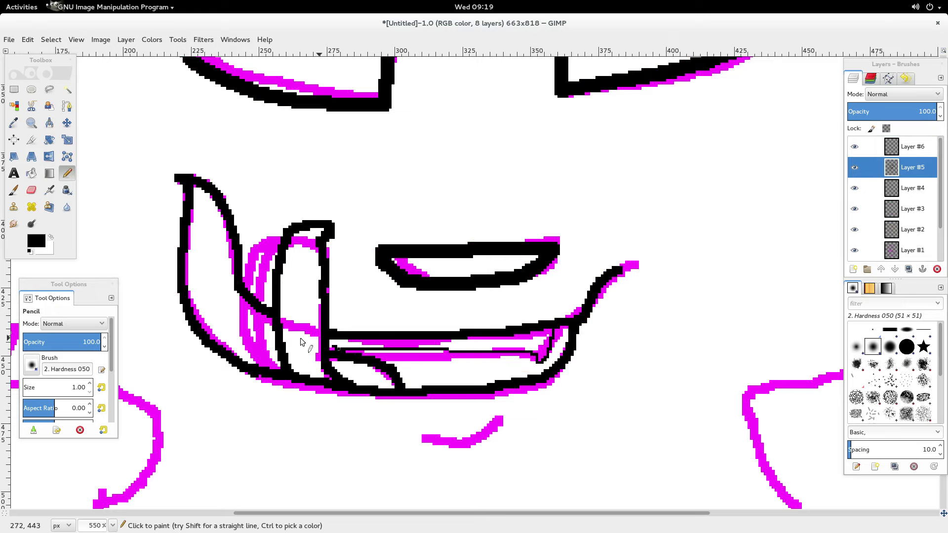
pyautogui.moveTo(3, 3)
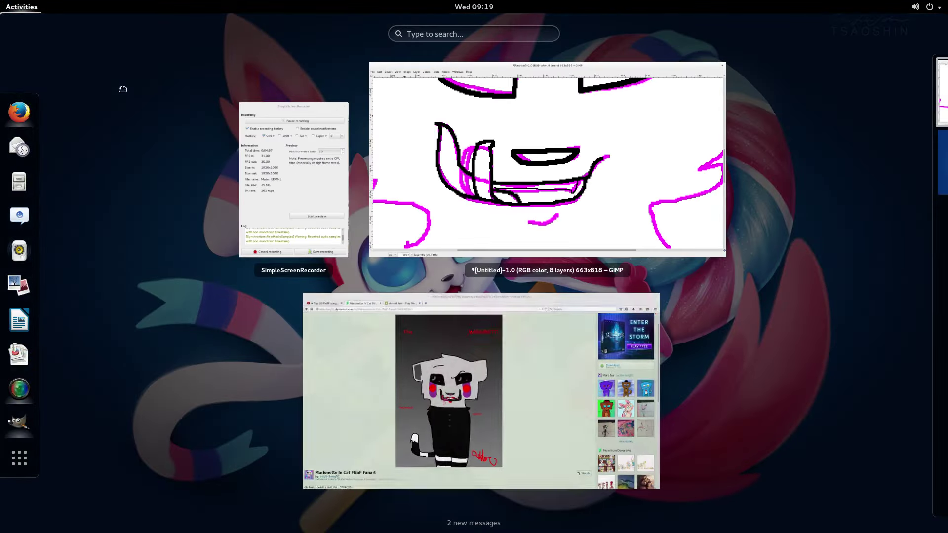
# Step: Switch to Firefox and check the "Marionette In Cat FNaF Fanart" reference on DeviantArt
pyautogui.click(28, 111)
pyautogui.click(69, 44)
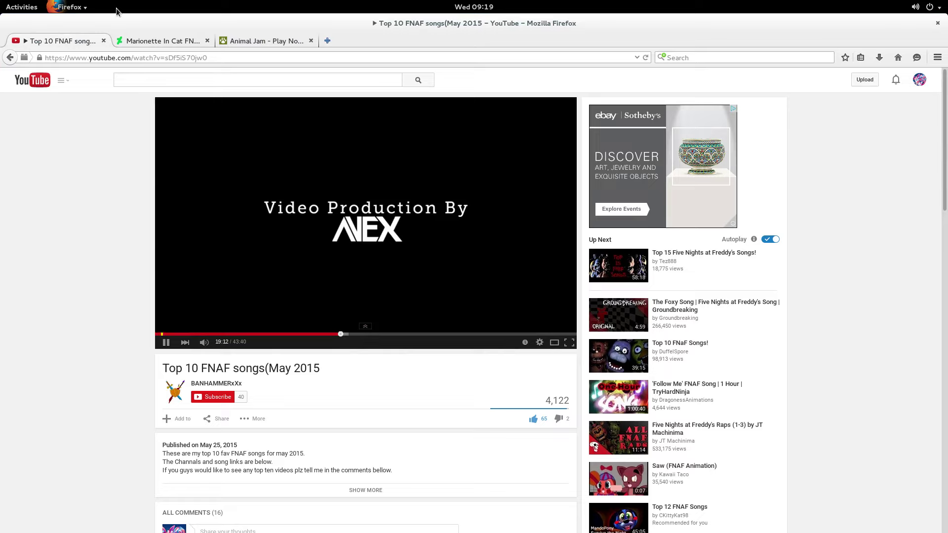
pyautogui.click(146, 42)
pyautogui.press('super')
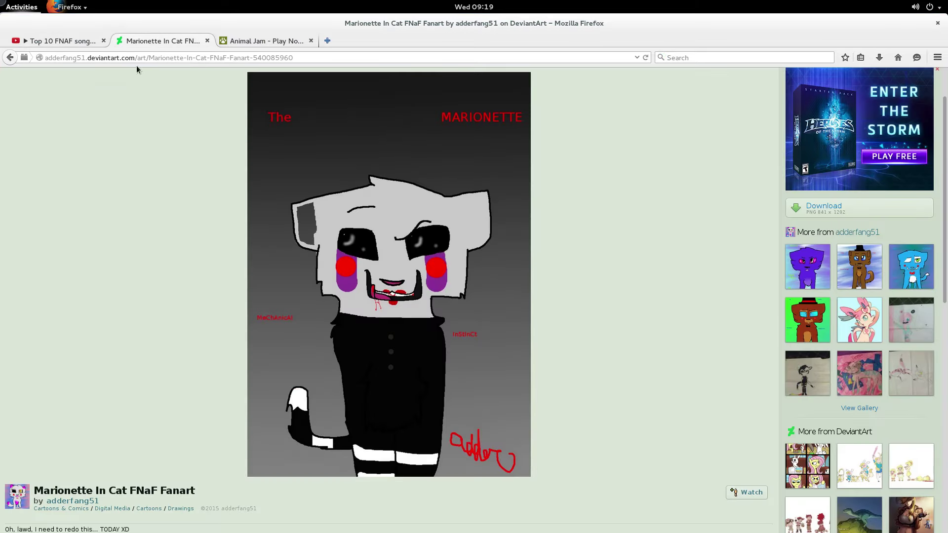
# Step: Reply "Lol" in the Animal Jam chat and show the overview of open windows
pyautogui.press('Escape')
pyautogui.moveTo(1, 2)
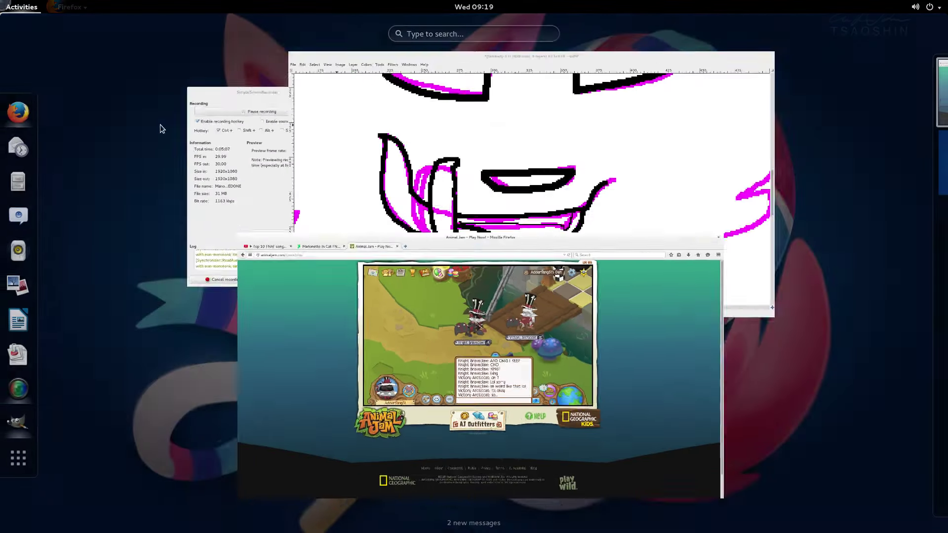
pyautogui.click(526, 376)
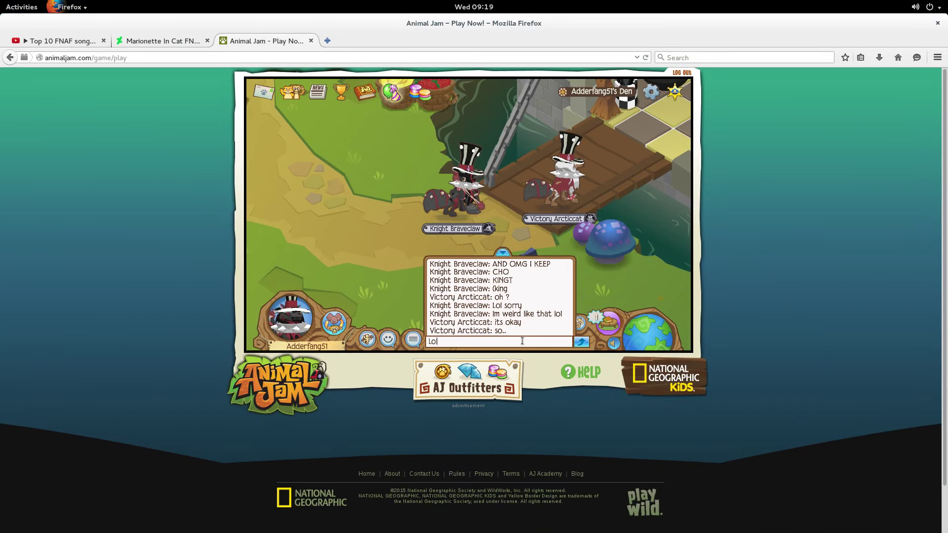
pyautogui.press('super')
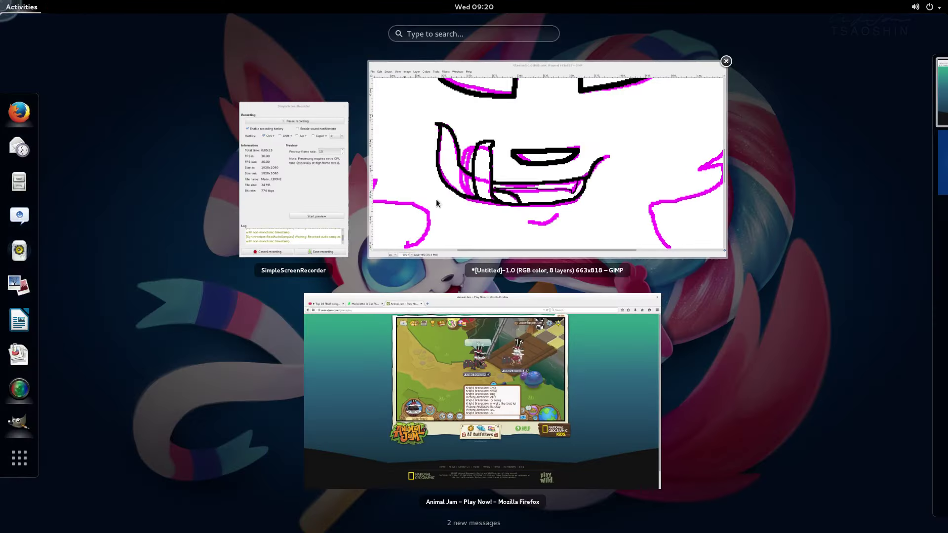
# Step: Return to GIMP, set the pencil size to 3, and trace the short curved line below the mouth in black
pyautogui.click(436, 200)
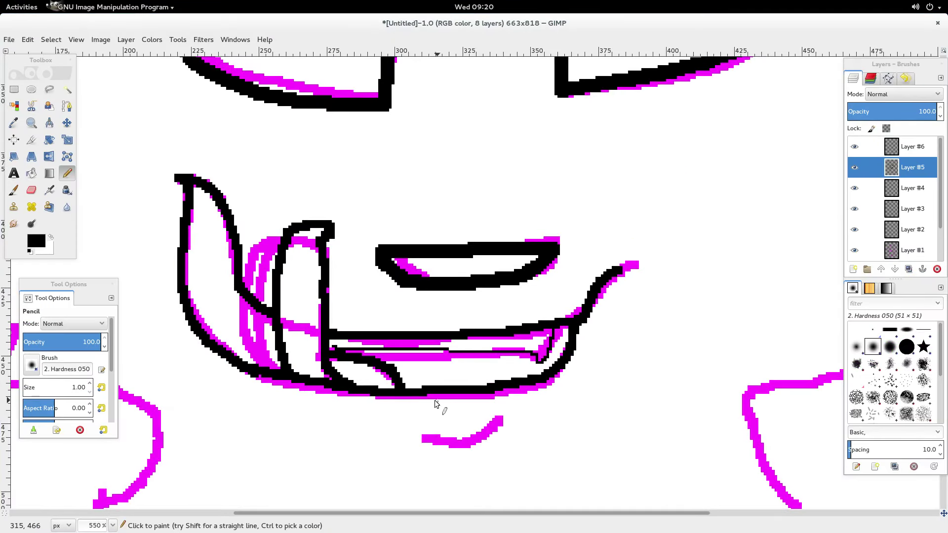
pyautogui.click(89, 385)
pyautogui.click(89, 385)
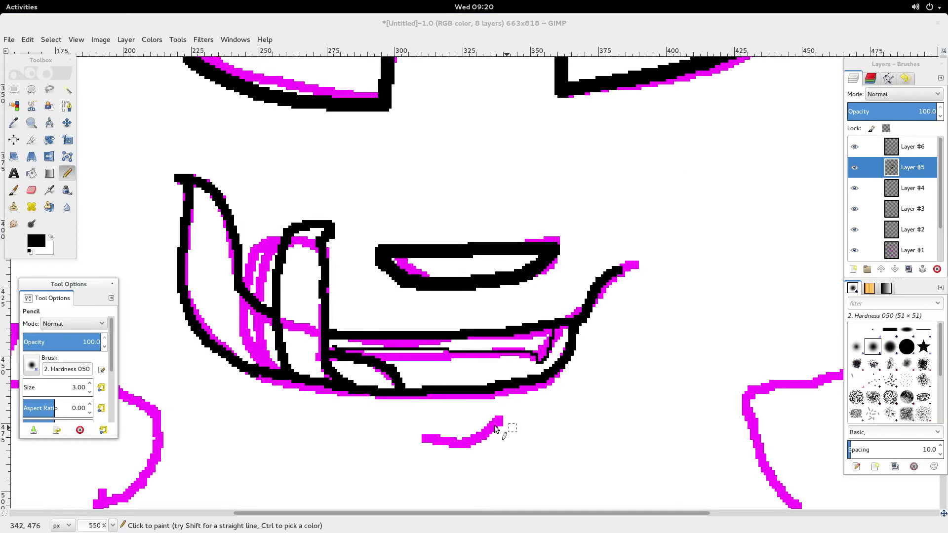
pyautogui.moveTo(501, 420)
pyautogui.mouseDown()
pyautogui.moveTo(453, 443)
pyautogui.moveTo(459, 433)
pyautogui.moveTo(420, 436)
pyautogui.mouseUp()
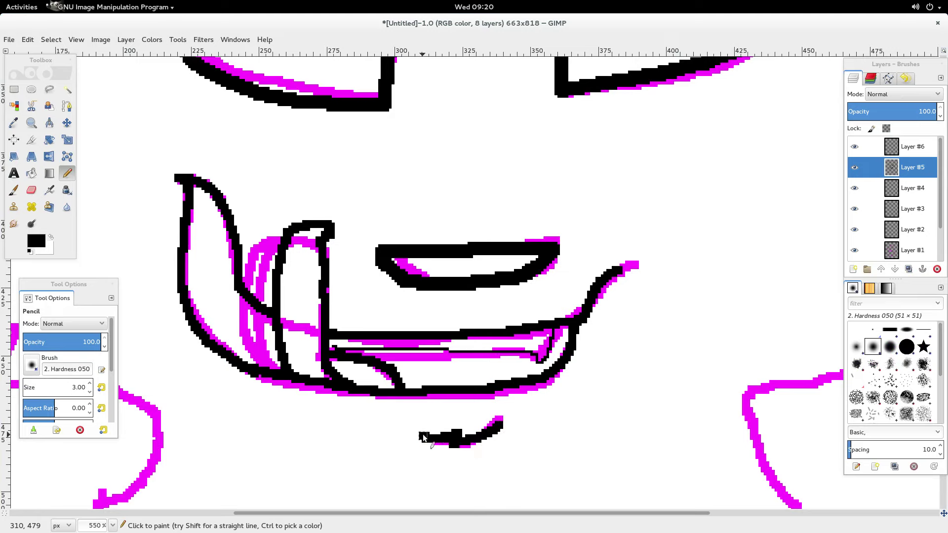
pyautogui.hscroll(5, 494, 417)
pyautogui.scroll(-3, 442, 367)
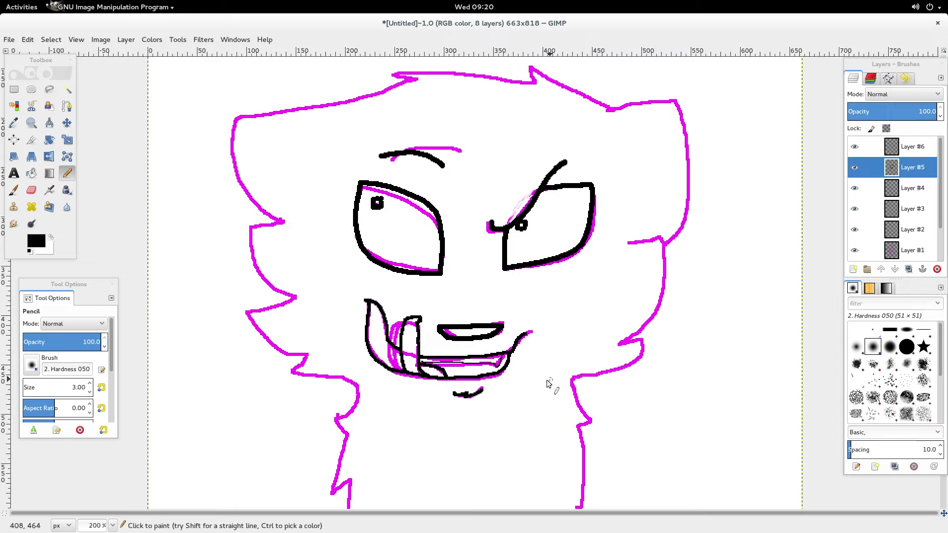
pyautogui.hotkey('shift', 'e')
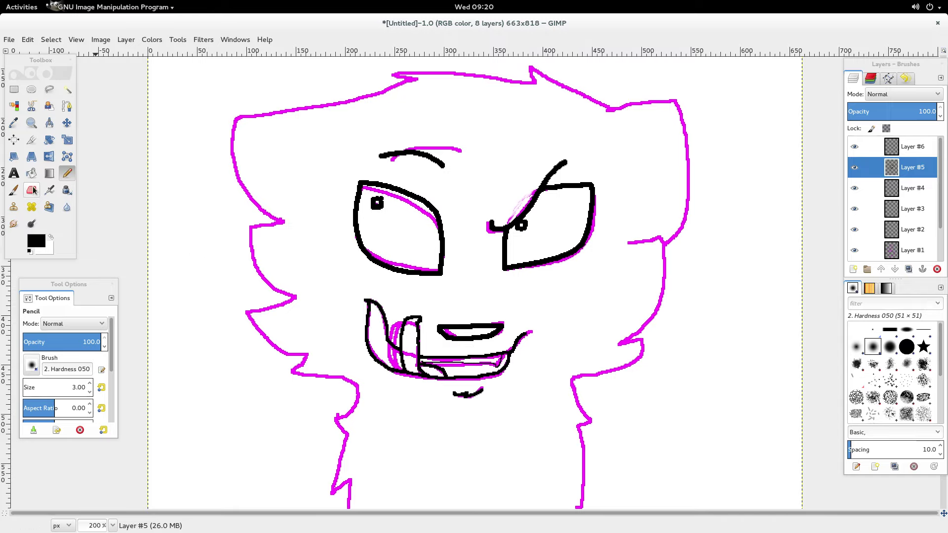
pyautogui.click(422, 308)
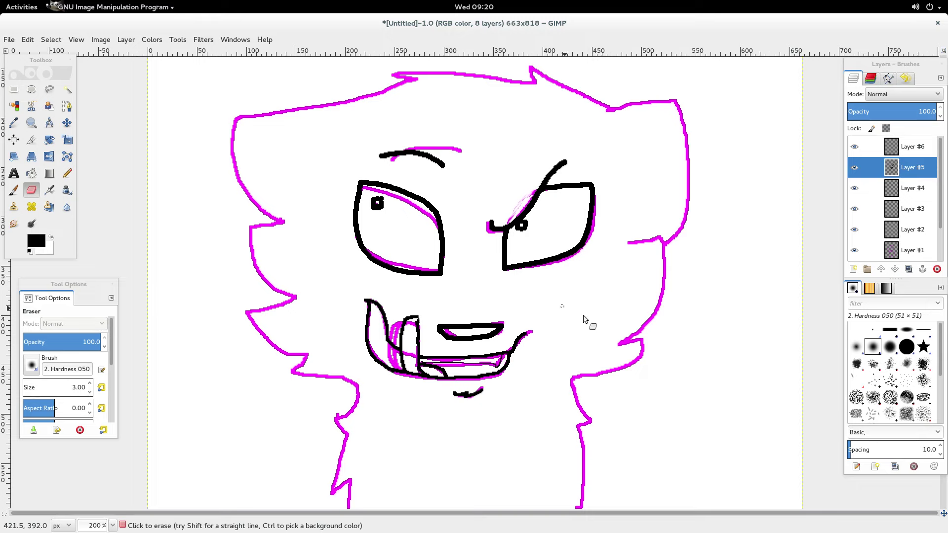
pyautogui.scroll(6, 585, 321)
pyautogui.scroll(-5, 586, 321)
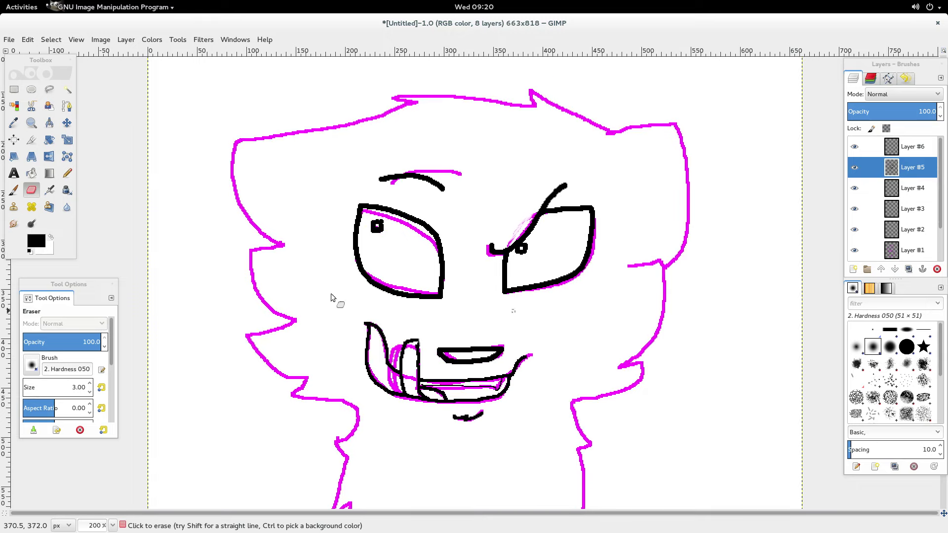
# Step: Set the brush size to 5 and trace the head's right side in black with the Pencil, from the ear's top corner down to the neck
pyautogui.doubleClick(90, 384)
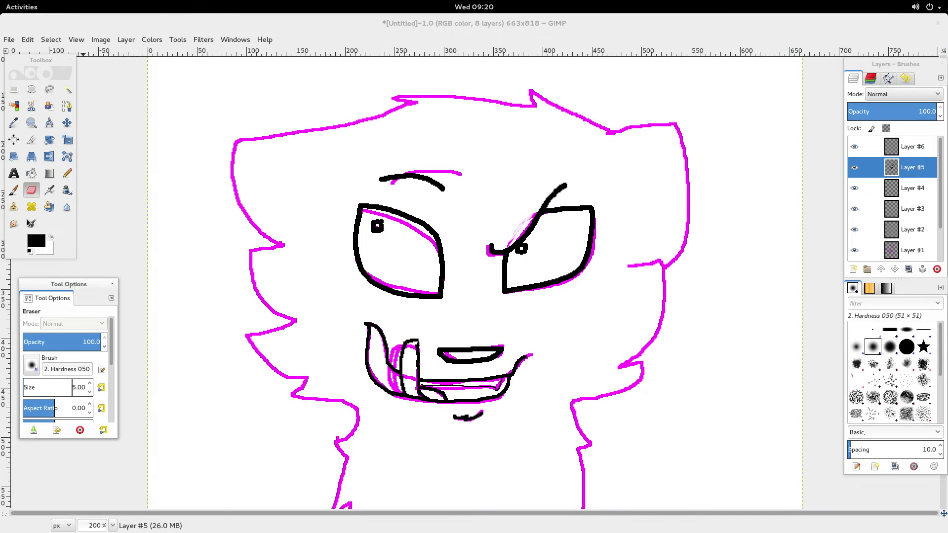
pyautogui.press('n')
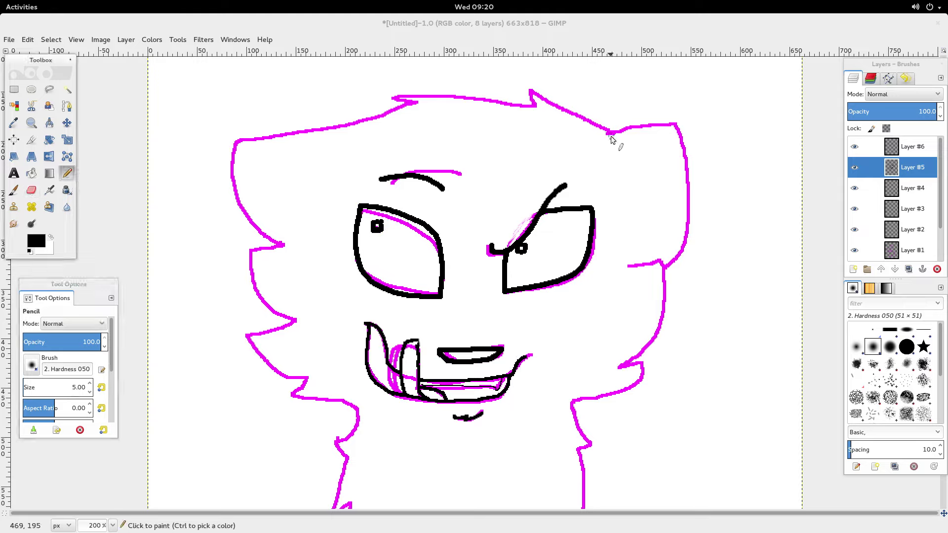
pyautogui.moveTo(611, 139)
pyautogui.mouseDown()
pyautogui.moveTo(666, 129)
pyautogui.moveTo(676, 211)
pyautogui.moveTo(663, 264)
pyautogui.moveTo(626, 271)
pyautogui.moveTo(663, 267)
pyautogui.moveTo(666, 281)
pyautogui.moveTo(648, 335)
pyautogui.moveTo(623, 364)
pyautogui.moveTo(648, 341)
pyautogui.moveTo(635, 385)
pyautogui.moveTo(580, 397)
pyautogui.moveTo(573, 409)
pyautogui.moveTo(574, 423)
pyautogui.moveTo(598, 434)
pyautogui.moveTo(573, 460)
pyautogui.mouseUp()
# Step: Ink the body's right edge down to the canvas bottom, the jagged chest fur, and the two inner leg lines in black
pyautogui.scroll(-5, 588, 451)
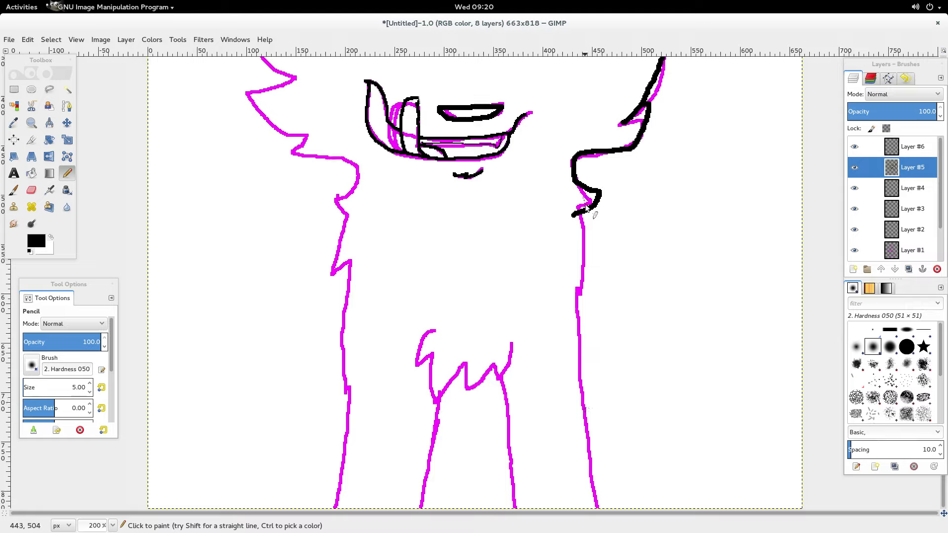
pyautogui.moveTo(576, 219)
pyautogui.mouseDown()
pyautogui.moveTo(585, 256)
pyautogui.moveTo(573, 359)
pyautogui.moveTo(577, 516)
pyautogui.mouseUp()
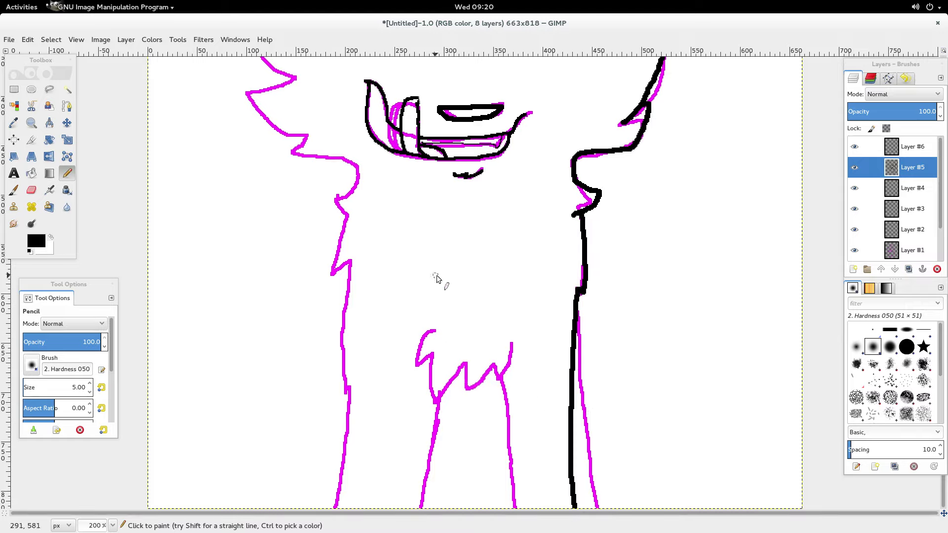
pyautogui.moveTo(442, 255)
pyautogui.mouseDown()
pyautogui.moveTo(417, 259)
pyautogui.moveTo(435, 267)
pyautogui.moveTo(418, 278)
pyautogui.moveTo(384, 346)
pyautogui.moveTo(404, 340)
pyautogui.moveTo(431, 374)
pyautogui.moveTo(491, 374)
pyautogui.moveTo(507, 340)
pyautogui.moveTo(512, 357)
pyautogui.moveTo(521, 293)
pyautogui.mouseUp()
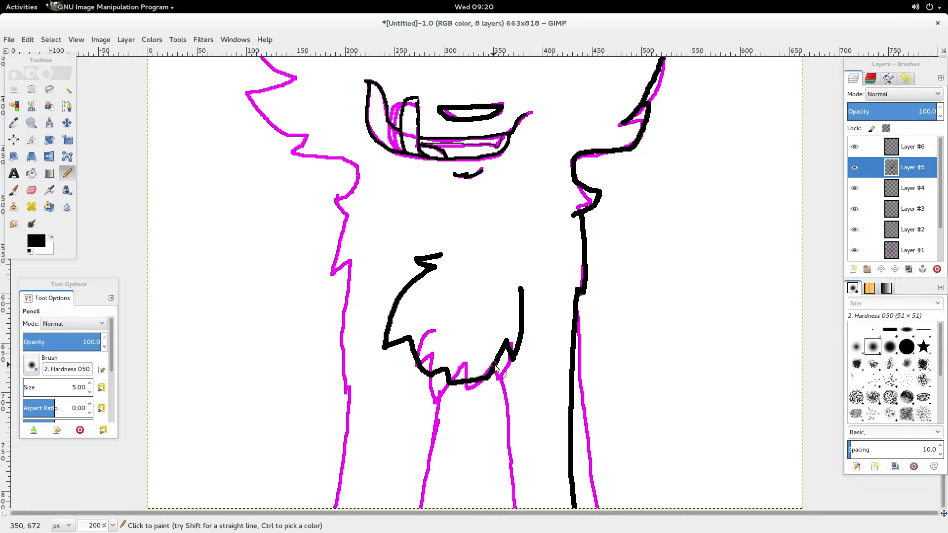
pyautogui.moveTo(496, 366); pyautogui.dragTo(513, 502)
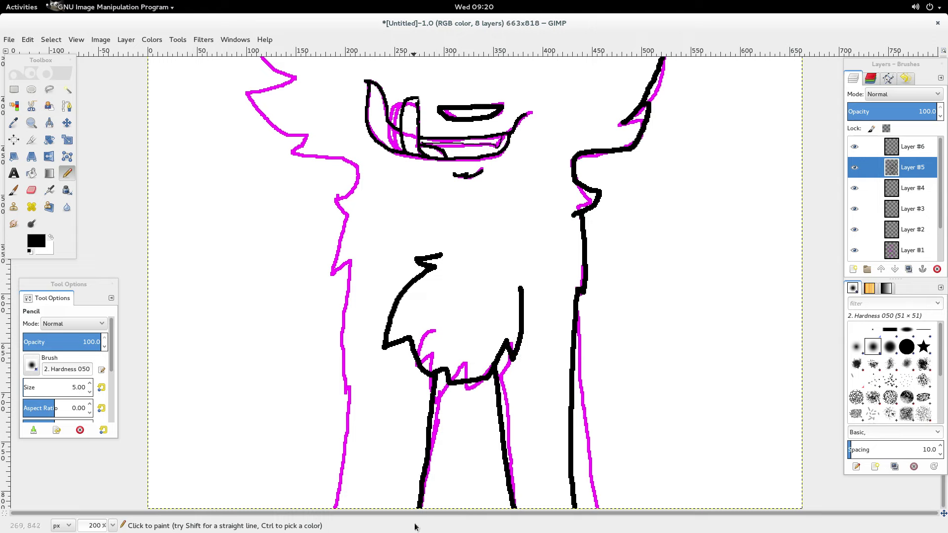
# Step: Ink the left neck fur and outer leg line in black, redrawing the leg line closer to the sketch down to the canvas bottom
pyautogui.scroll(5, 386, 327)
pyautogui.moveTo(354, 288)
pyautogui.mouseDown()
pyautogui.moveTo(337, 322)
pyautogui.moveTo(346, 329)
pyautogui.moveTo(338, 361)
pyautogui.moveTo(347, 380)
pyautogui.mouseUp()
pyautogui.scroll(-5, 352, 380)
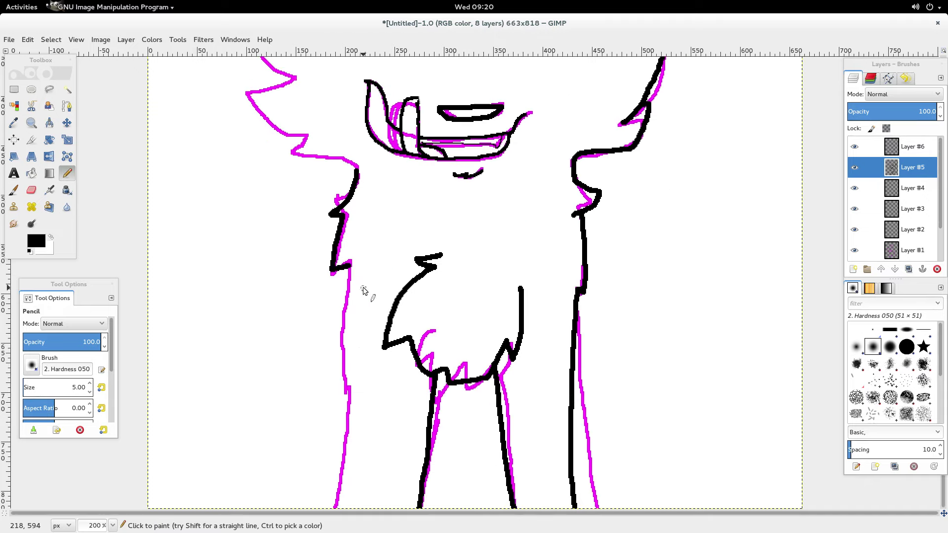
pyautogui.moveTo(349, 269)
pyautogui.mouseDown()
pyautogui.moveTo(329, 438)
pyautogui.moveTo(301, 531)
pyautogui.mouseUp()
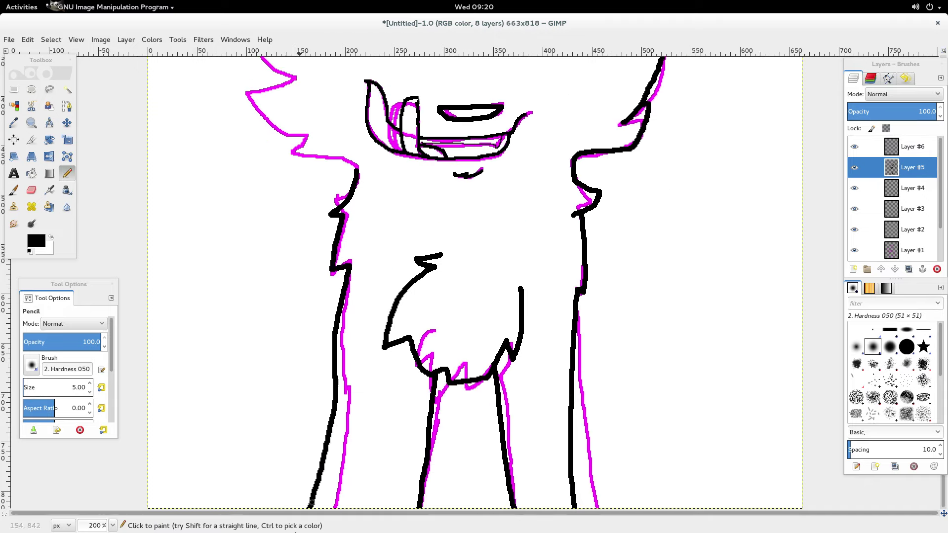
pyautogui.hotkey('ctrl', 'z')
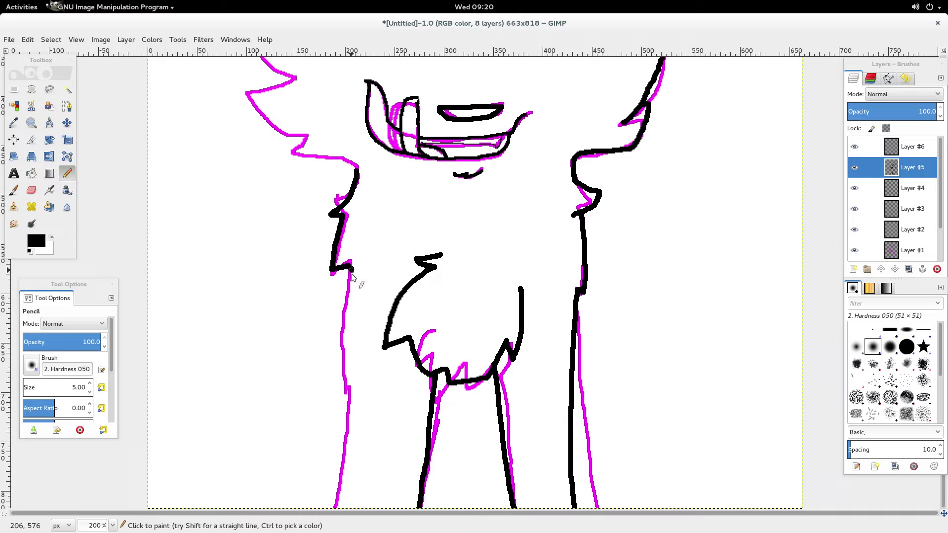
pyautogui.moveTo(352, 277)
pyautogui.mouseDown()
pyautogui.moveTo(325, 518)
pyautogui.moveTo(323, 506)
pyautogui.mouseUp()
# Step: Trace the top of the head with its hair tufts, the left ear, and the left cheek fur in black down to the neck
pyautogui.scroll(5, 335, 403)
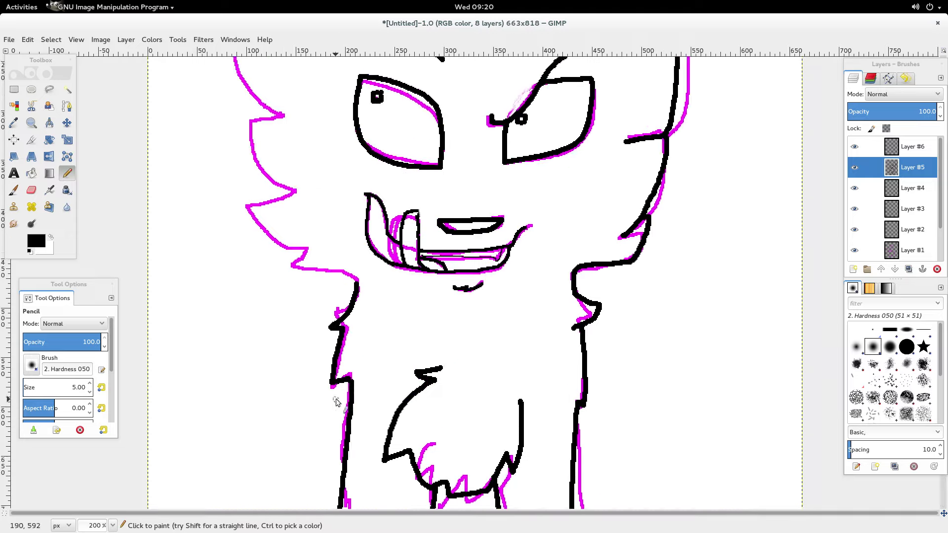
pyautogui.scroll(10, 336, 402)
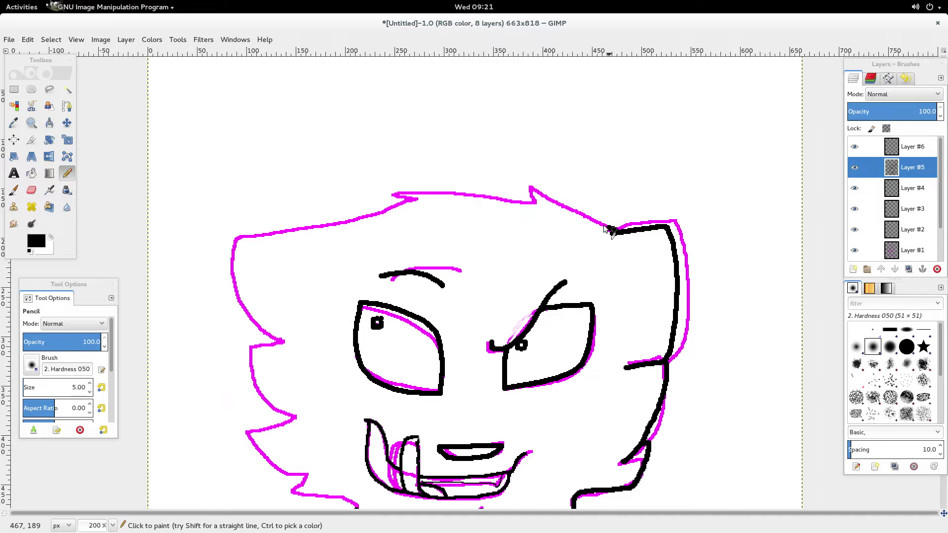
pyautogui.moveTo(604, 227)
pyautogui.mouseDown()
pyautogui.moveTo(505, 190)
pyautogui.moveTo(517, 212)
pyautogui.moveTo(364, 193)
pyautogui.moveTo(385, 209)
pyautogui.moveTo(245, 237)
pyautogui.moveTo(235, 292)
pyautogui.moveTo(244, 334)
pyautogui.moveTo(266, 357)
pyautogui.moveTo(272, 410)
pyautogui.moveTo(249, 409)
pyautogui.moveTo(250, 425)
pyautogui.moveTo(269, 469)
pyautogui.moveTo(303, 470)
pyautogui.mouseUp()
pyautogui.scroll(-5, 302, 469)
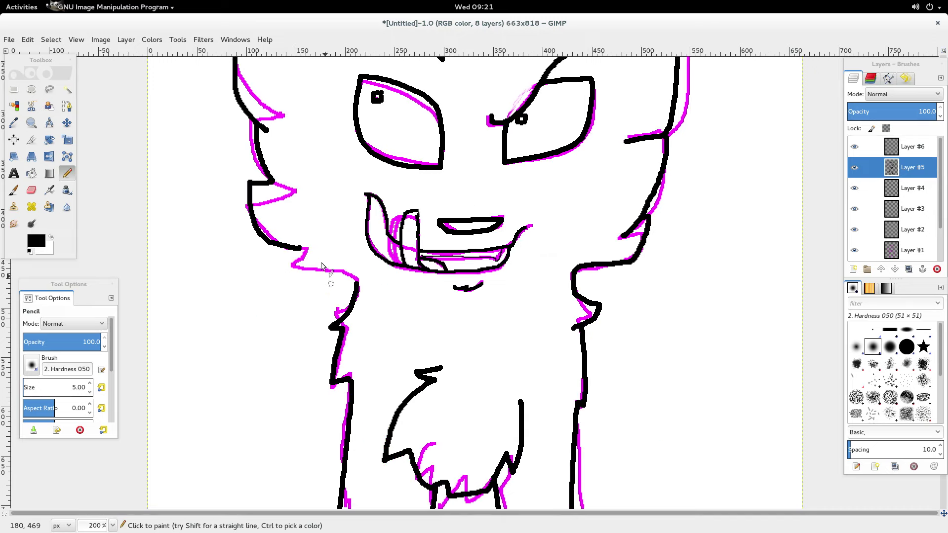
pyautogui.moveTo(300, 265); pyautogui.dragTo(370, 281)
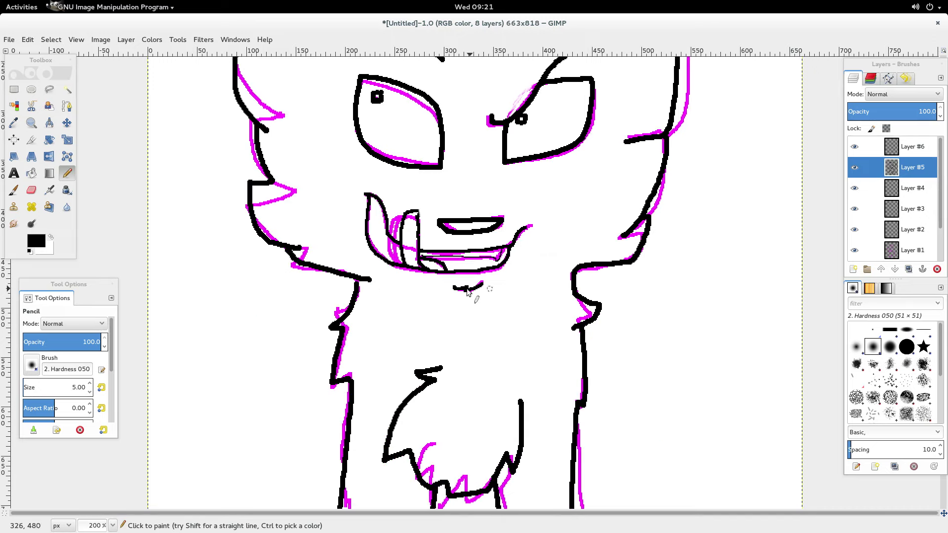
# Step: Hide Layer #1 with the magenta sketch, review the black outline, and select Layer #4
pyautogui.scroll(5, 455, 254)
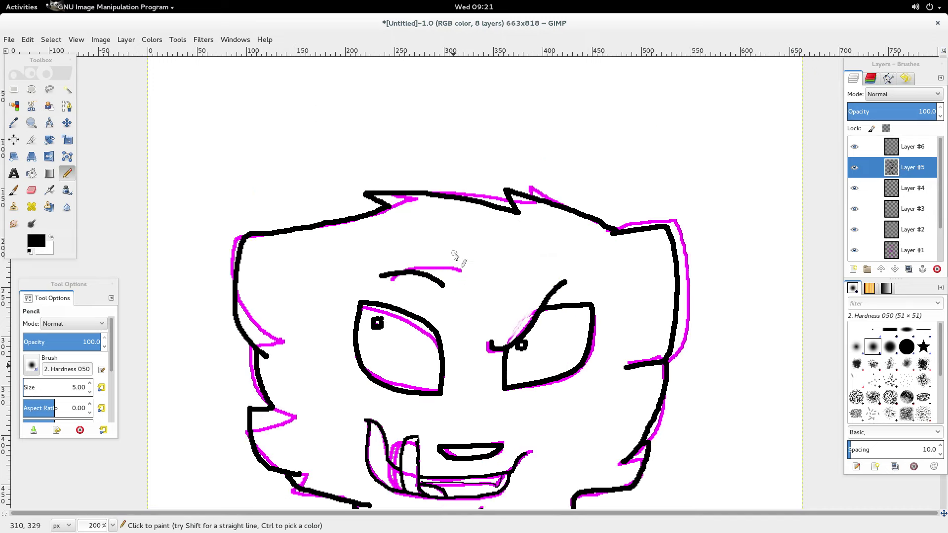
pyautogui.scroll(-7, 757, 218)
pyautogui.scroll(-2, 914, 212)
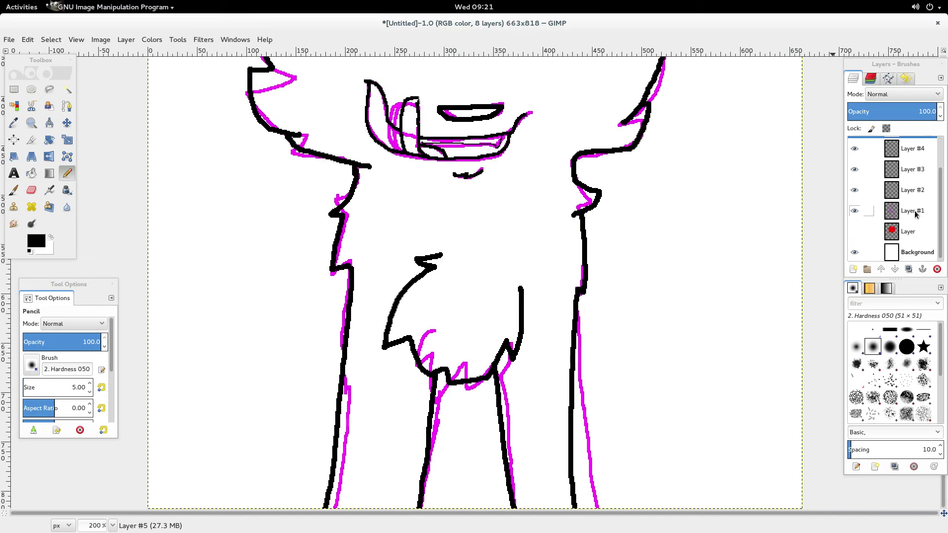
pyautogui.click(854, 211)
pyautogui.scroll(-3, 483, 239)
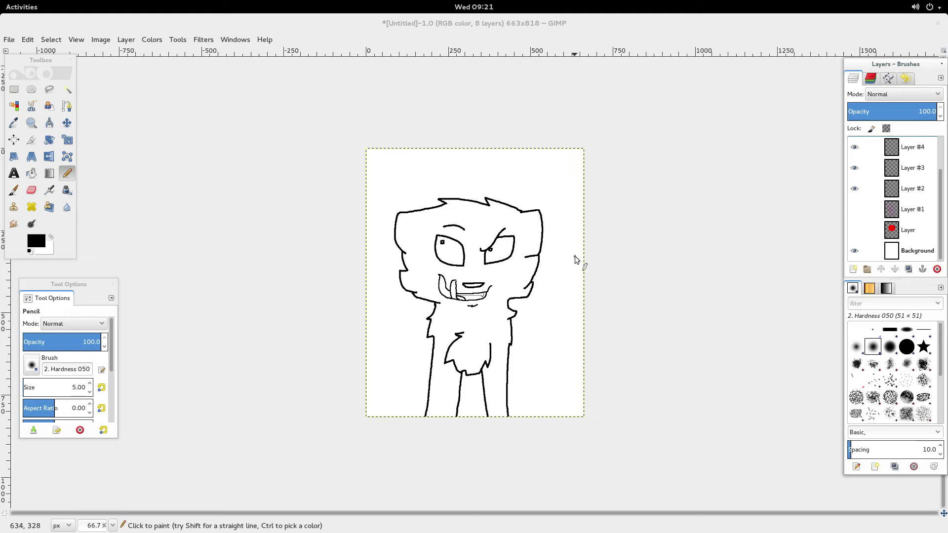
pyautogui.scroll(2, 575, 258)
pyautogui.scroll(2, 914, 183)
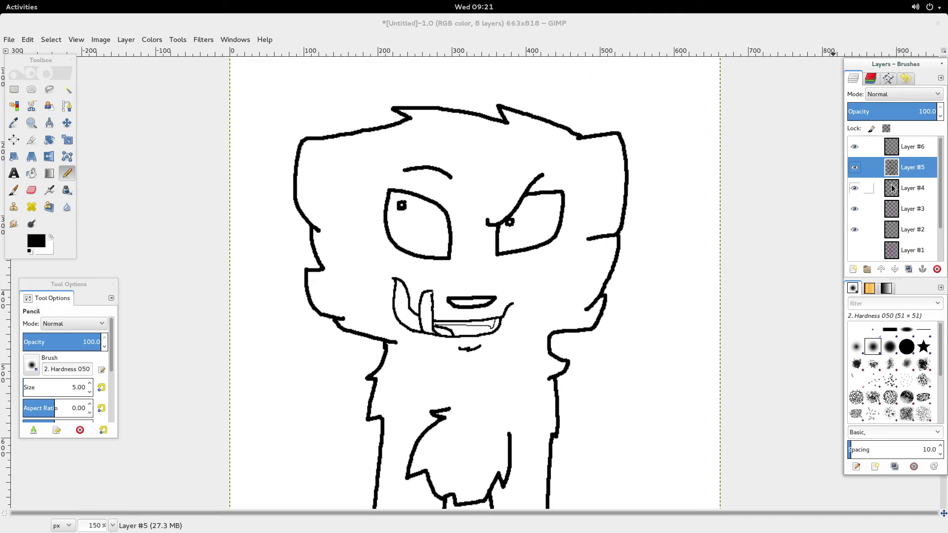
pyautogui.click(892, 188)
# Step: Switch to Animal Jam in Firefox and start a card to the online buddy from the buddy list
pyautogui.press('super')
pyautogui.click(437, 395)
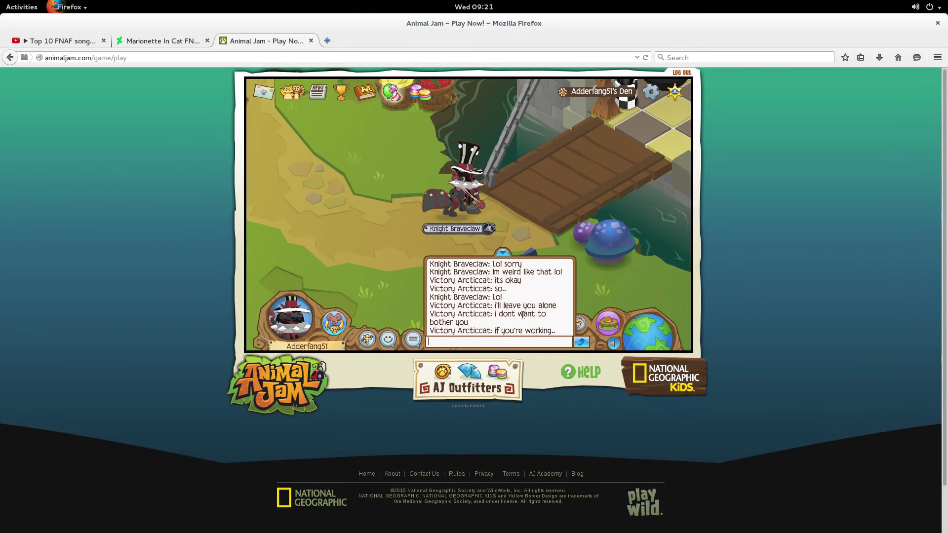
pyautogui.click(290, 91)
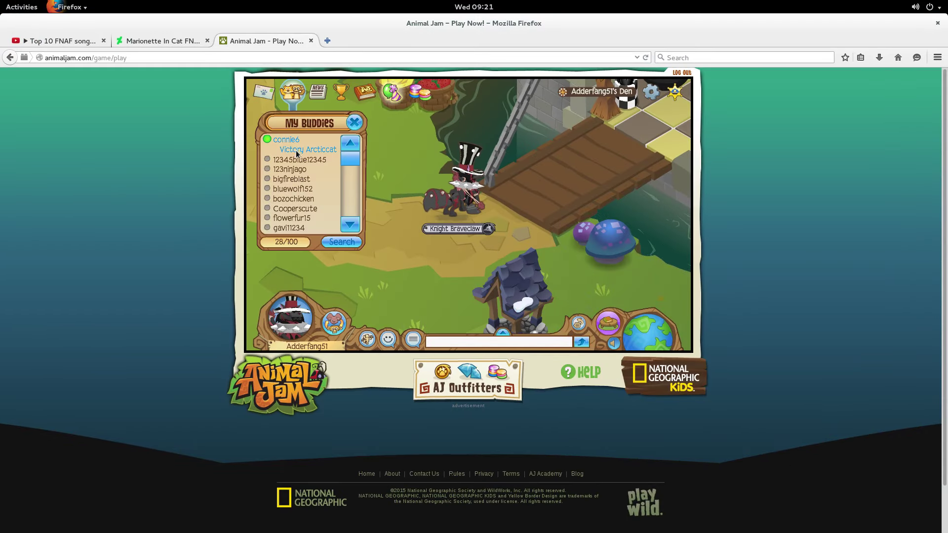
pyautogui.click(296, 153)
pyautogui.click(674, 144)
# Step: Write the message "btw you're not both me, just to let you know." on the eagle card
pyautogui.write("btw you're ")
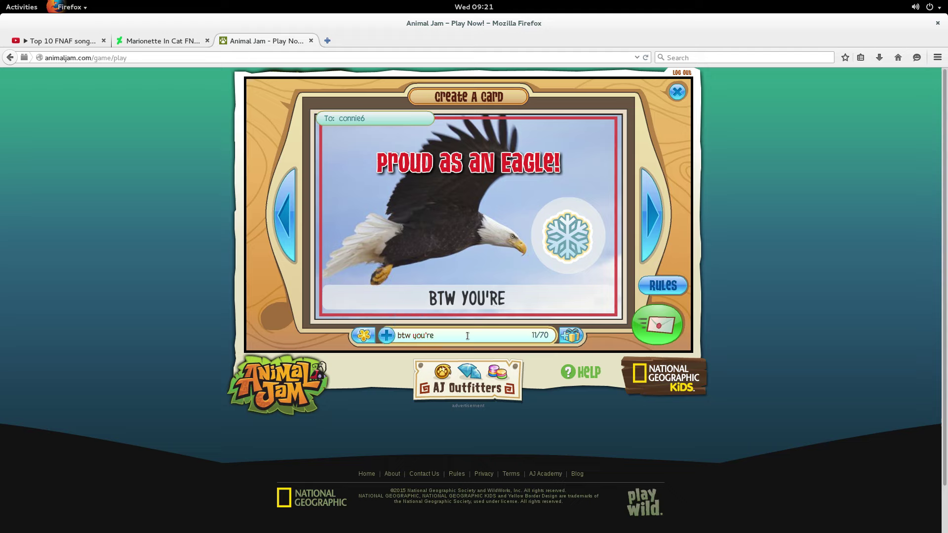
pyautogui.write('not bothe')
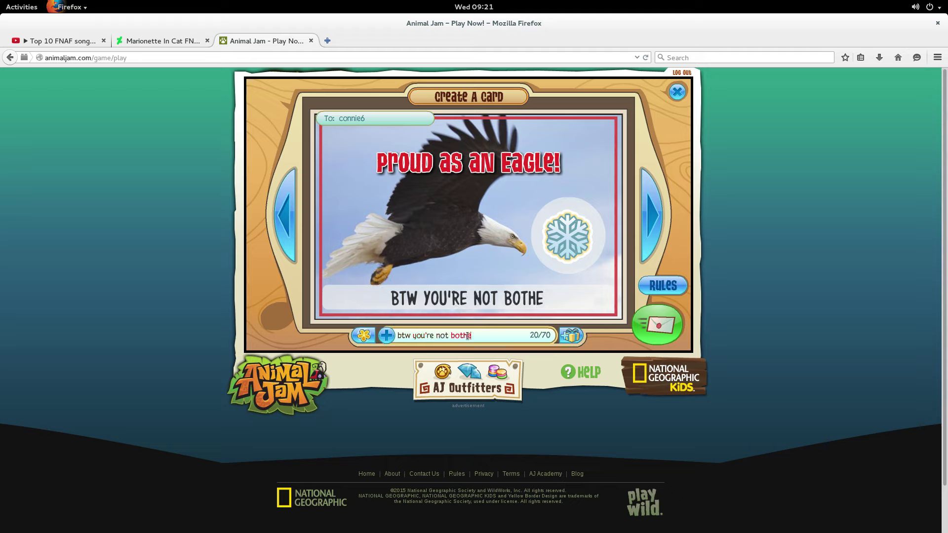
pyautogui.press('BackSpace')
pyautogui.write('me,')
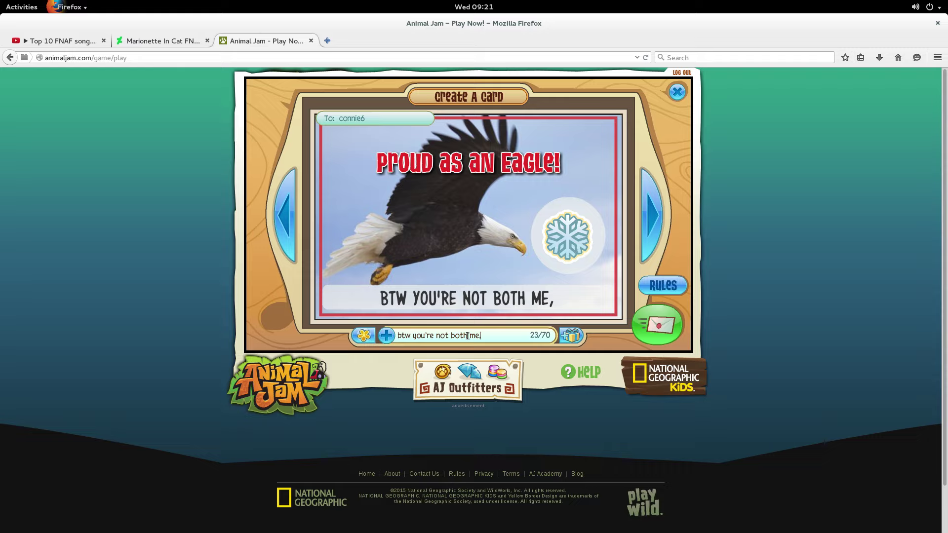
pyautogui.write('just to ke')
pyautogui.write('y')
pyautogui.press('BackSpace')
pyautogui.press('BackSpace')
pyautogui.press('BackSpace')
pyautogui.write('let you know.')
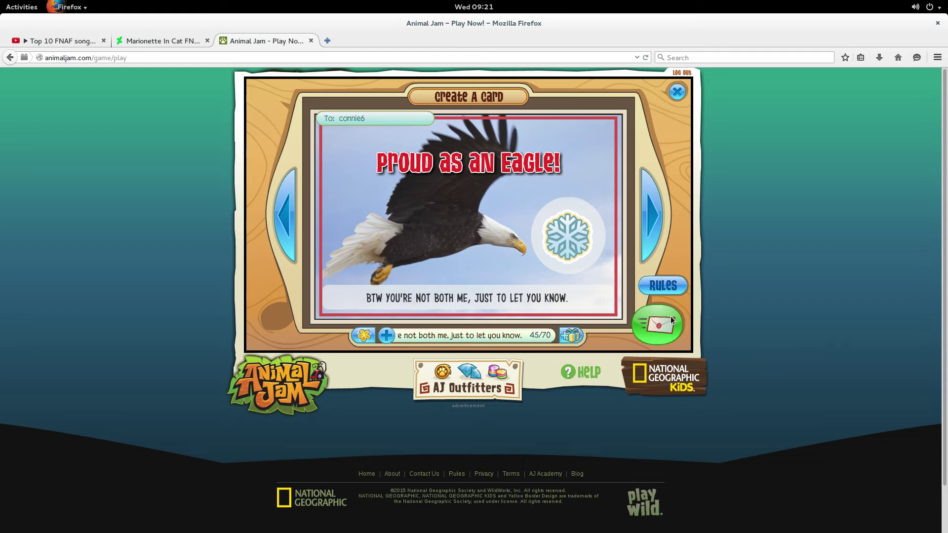
# Step: Send the finished eagle card to the buddy and switch back to the cat drawing in GIMP
pyautogui.click(657, 325)
pyautogui.moveTo(0, 0)
pyautogui.click(592, 228)
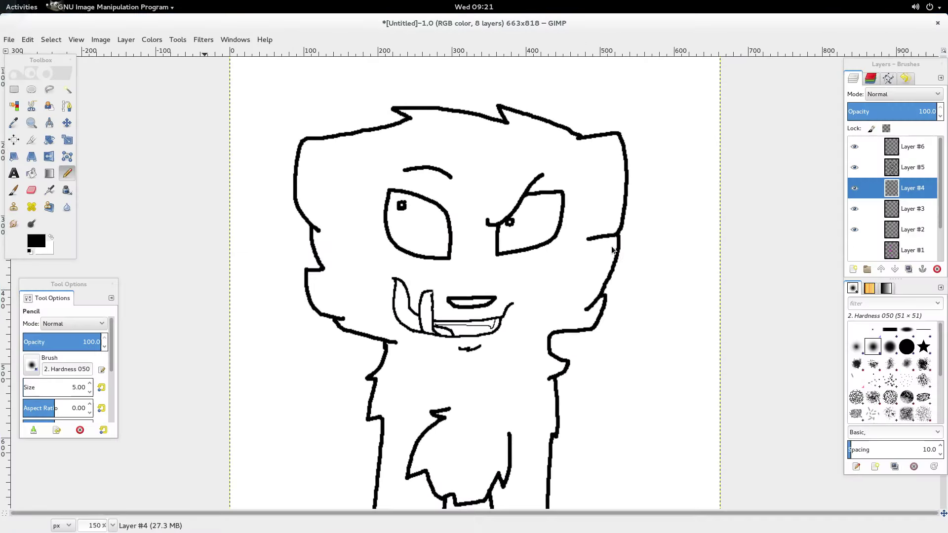
# Step: On Layer #5, clean up the ragged upper corner of the tall fang with the Pencil at size 3
pyautogui.scroll(2, 565, 242)
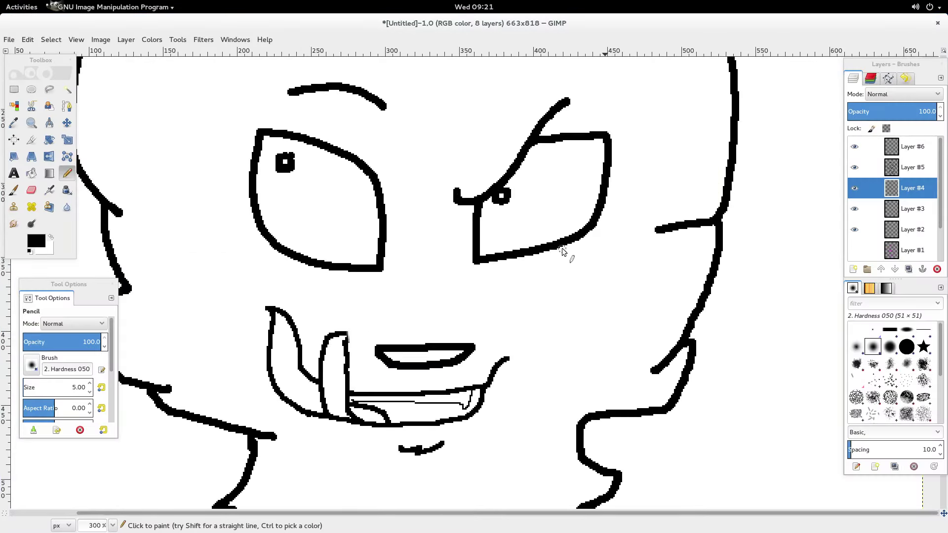
pyautogui.keyDown('ctrl'); pyautogui.scroll(-2, 330, 352); pyautogui.keyUp('ctrl')
pyautogui.keyDown('ctrl'); pyautogui.scroll(4, 330, 352); pyautogui.keyUp('ctrl')
pyautogui.click(31, 190)
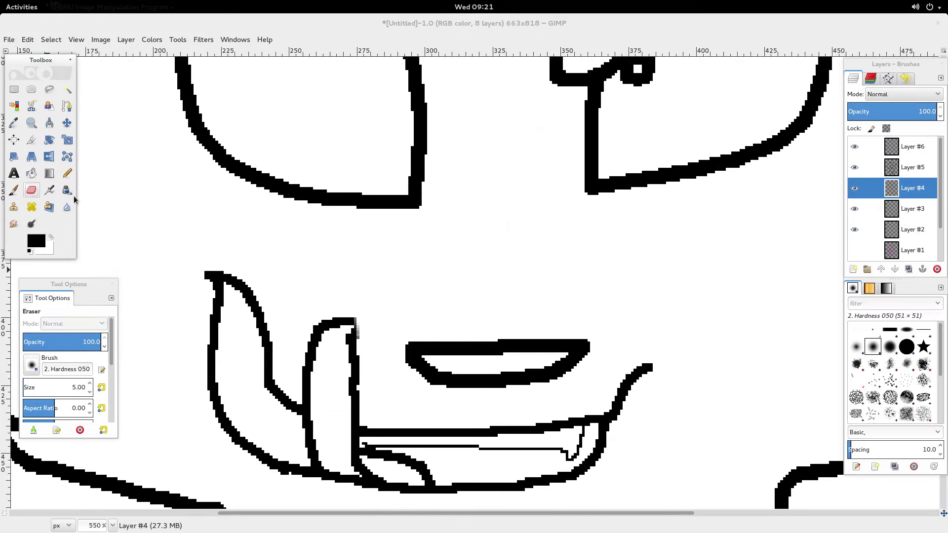
pyautogui.click(904, 169)
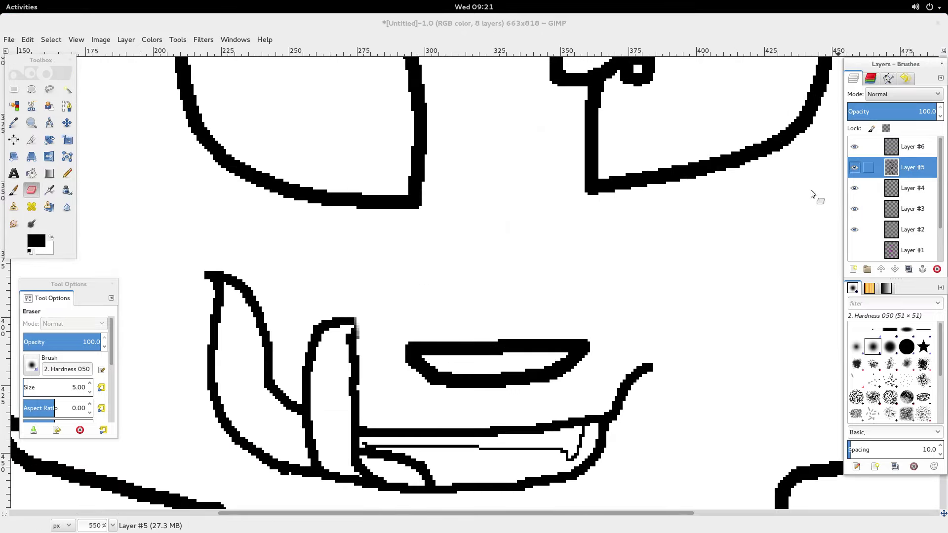
pyautogui.click(360, 319)
pyautogui.hotkey('ctrl', 'z')
pyautogui.click(66, 174)
pyautogui.click(84, 389)
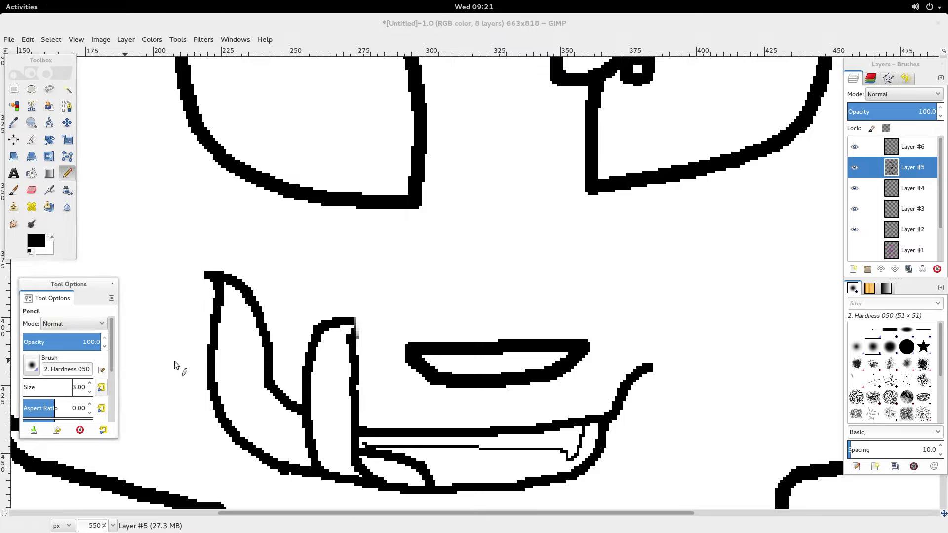
pyautogui.moveTo(349, 328)
pyautogui.mouseDown()
pyautogui.moveTo(364, 339)
pyautogui.moveTo(356, 344)
pyautogui.mouseUp()
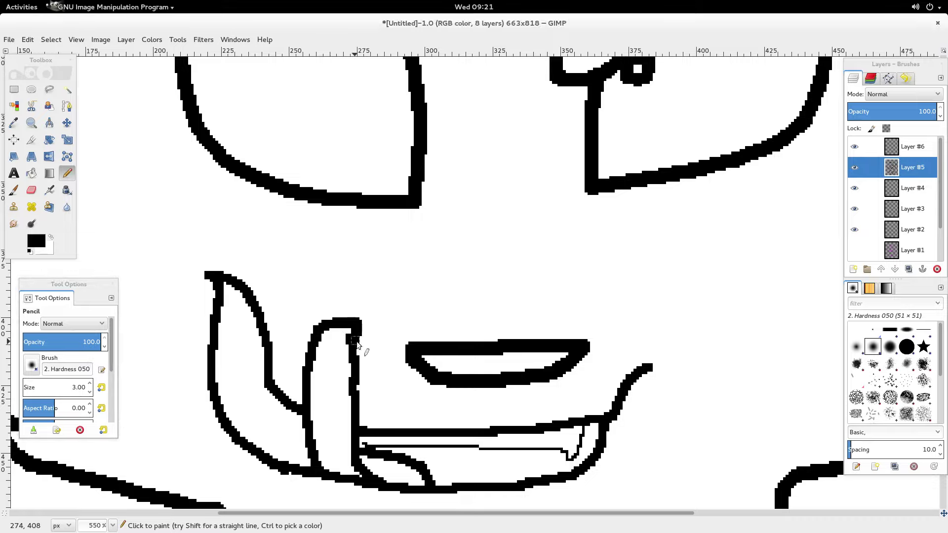
# Step: Select Layer #4 and set the Pencil brush size to 28.77
pyautogui.click(917, 191)
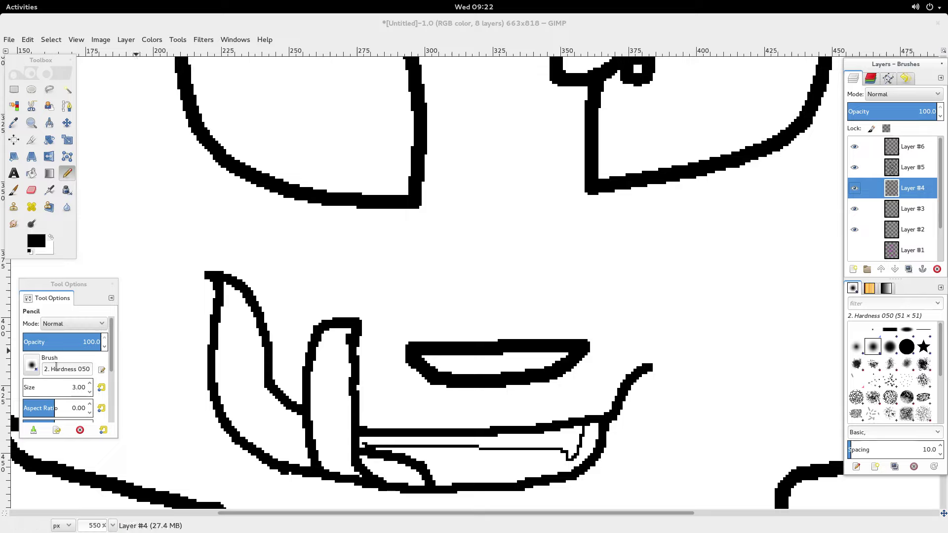
pyautogui.click(88, 387)
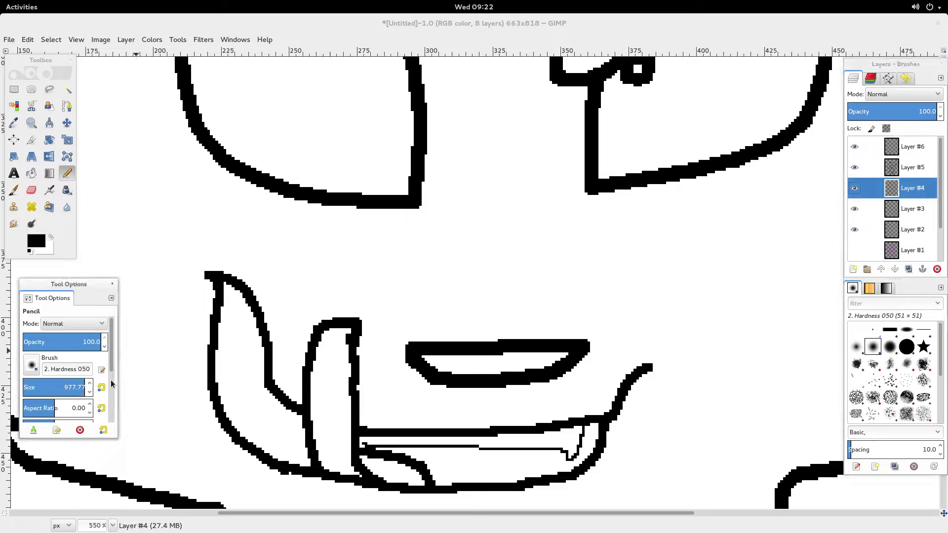
pyautogui.click(90, 395)
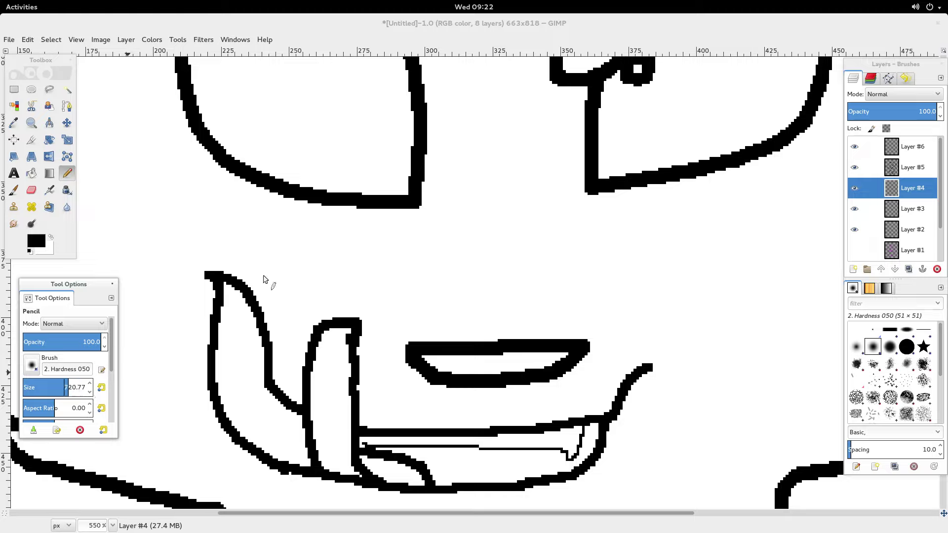
pyautogui.click(90, 393)
pyautogui.click(90, 394)
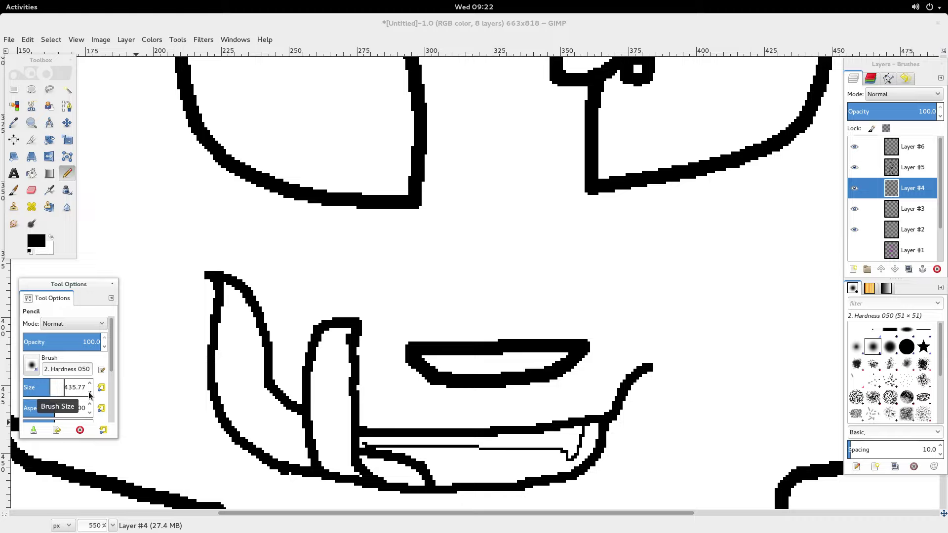
pyautogui.click(90, 394)
pyautogui.click(89, 394)
pyautogui.moveTo(90, 394); pyautogui.dragTo(89, 393)
pyautogui.keyDown('ctrl'); pyautogui.scroll(-2, 167, 330); pyautogui.keyUp('ctrl')
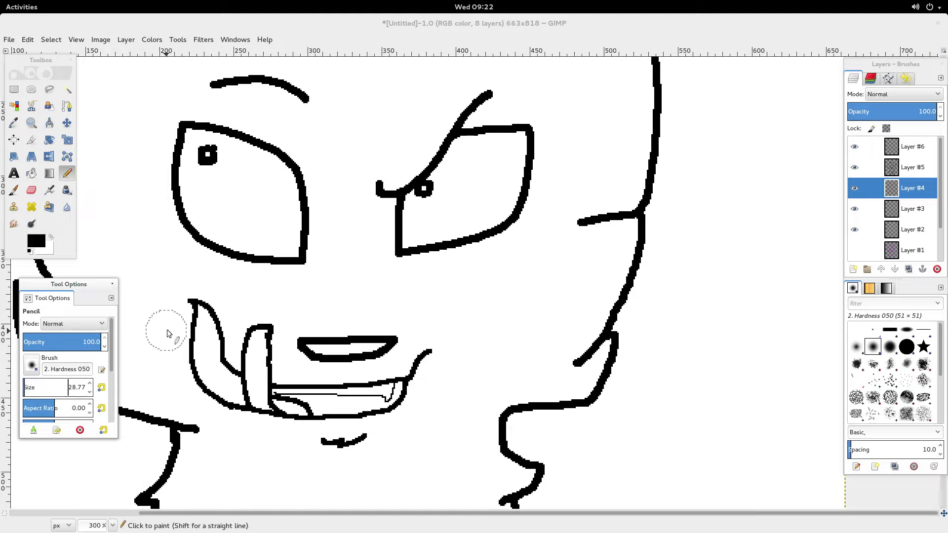
pyautogui.keyDown('ctrl'); pyautogui.scroll(-3, 166, 330); pyautogui.keyUp('ctrl')
# Step: Switch to Animal Jam in Firefox, open the buddy's mail and reply with the message "i am, lol"
pyautogui.moveTo(1, 1)
pyautogui.click(462, 401)
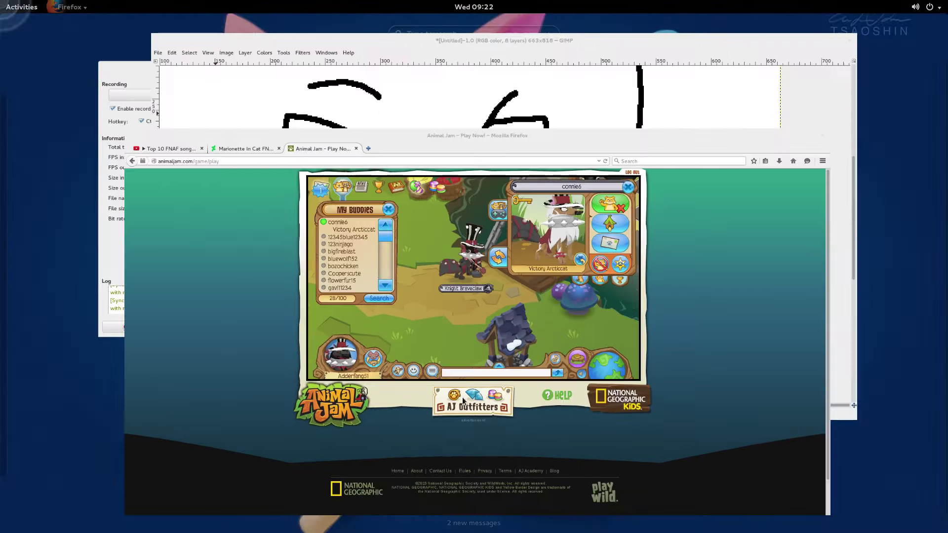
pyautogui.click(391, 95)
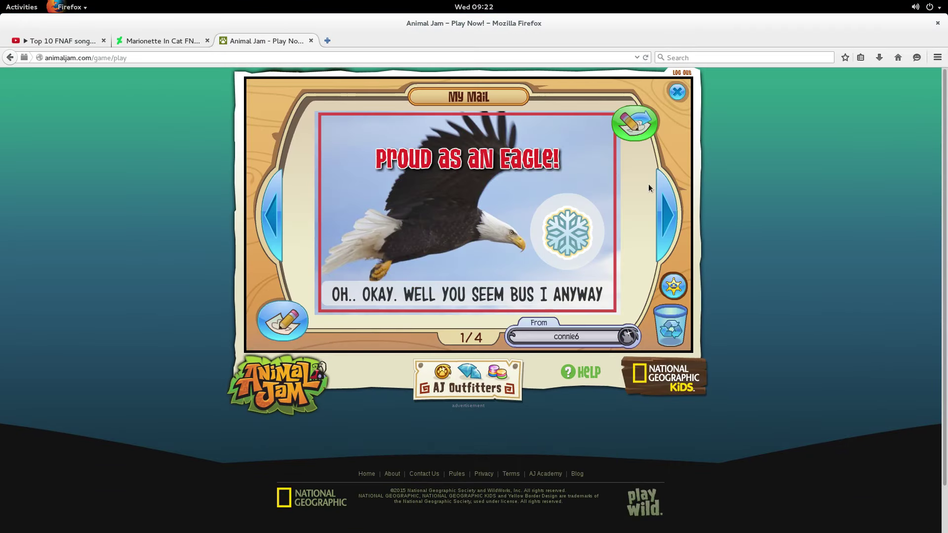
pyautogui.click(635, 102)
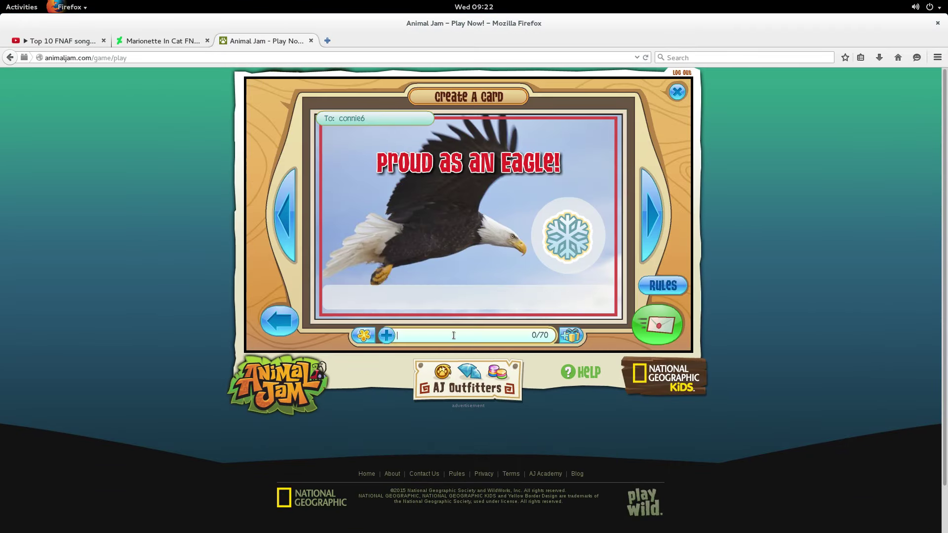
pyautogui.write('i am, lol')
pyautogui.press('Return')
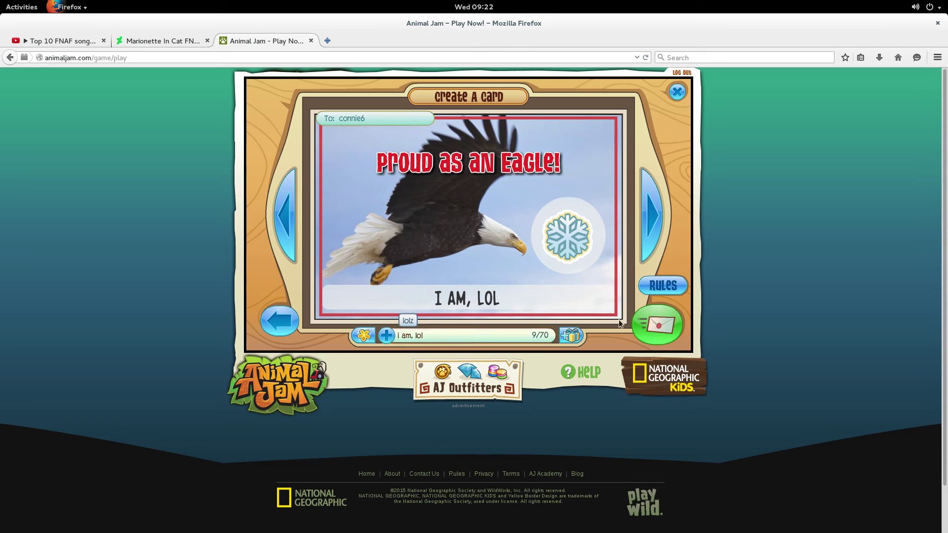
# Step: Check the Marionette In Cat FNaF Fanart reference on DeviantArt and return to the drawing in GIMP
pyautogui.click(163, 41)
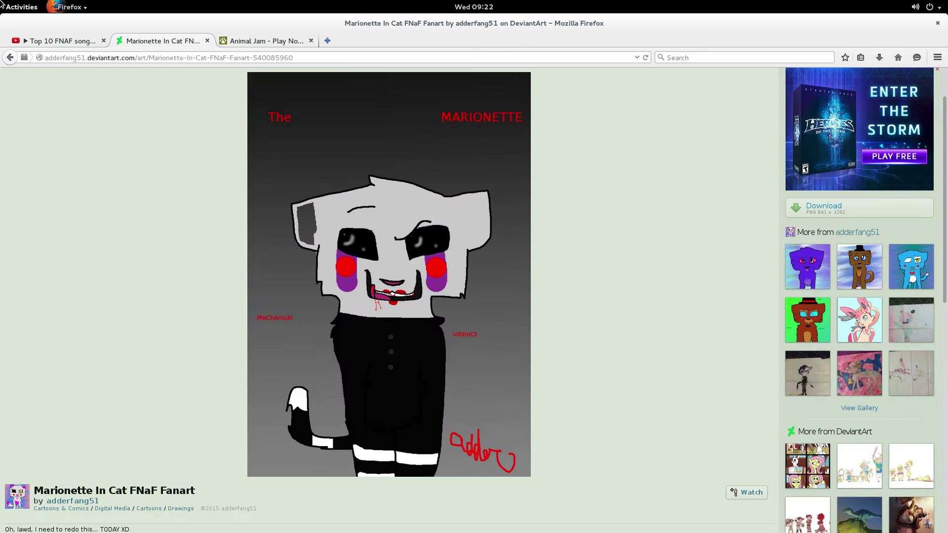
pyautogui.moveTo(2, 1)
pyautogui.click(416, 139)
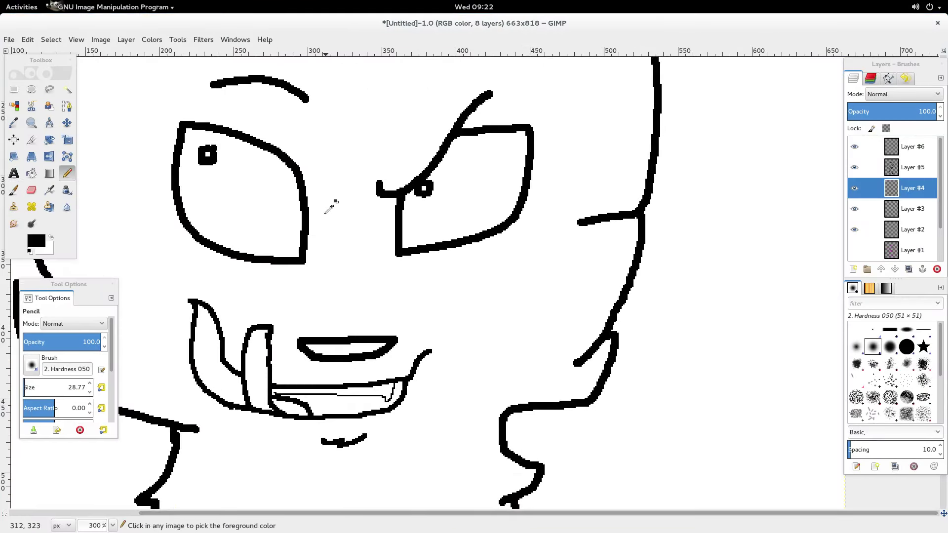
# Step: Set the foreground color to a very dark grey slightly lighter than the black outline
pyautogui.press('-')
pyautogui.press('-')
pyautogui.click(36, 240)
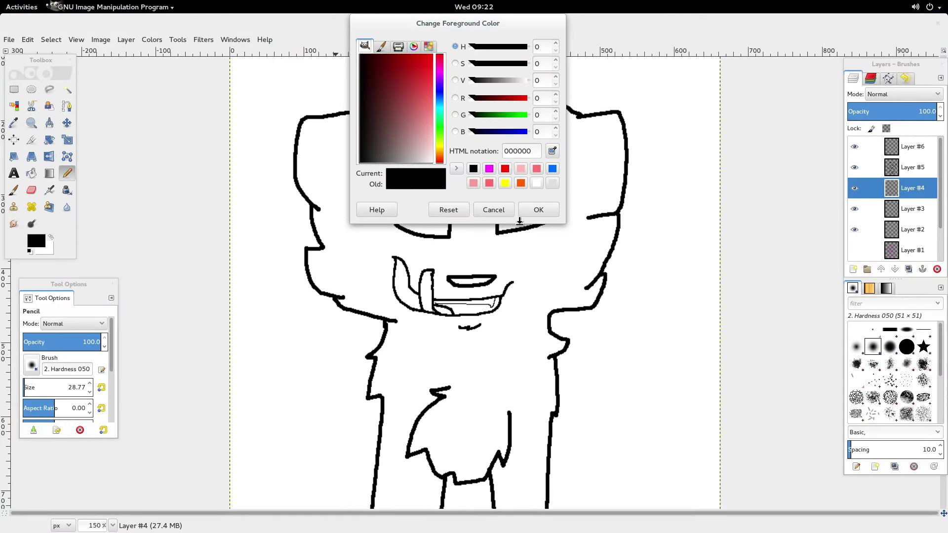
pyautogui.click(475, 80)
pyautogui.click(538, 210)
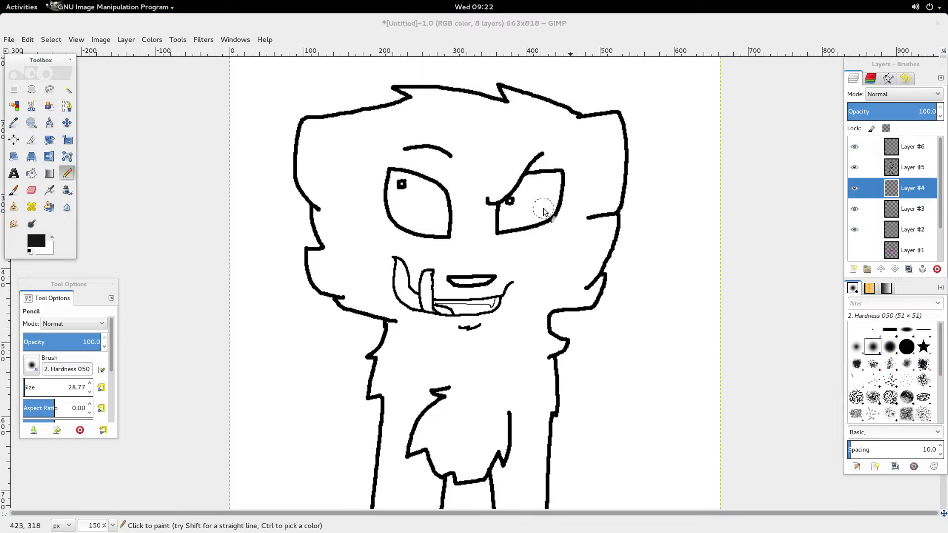
# Step: Paint a thick dark grey band inside the outline of the left ear and down the side of the head
pyautogui.press('+')
pyautogui.press('+')
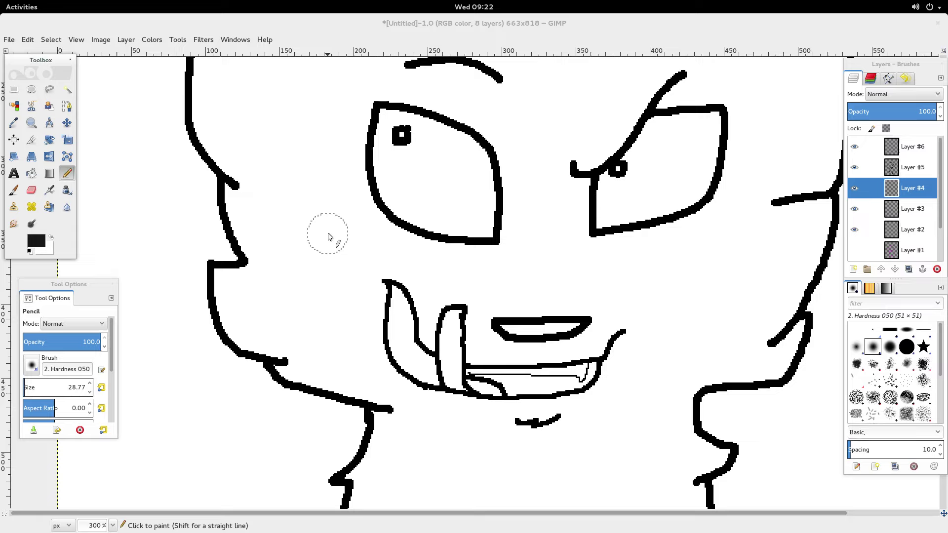
pyautogui.press('+')
pyautogui.scroll(10, 303, 218)
pyautogui.scroll(-10, 293, 222)
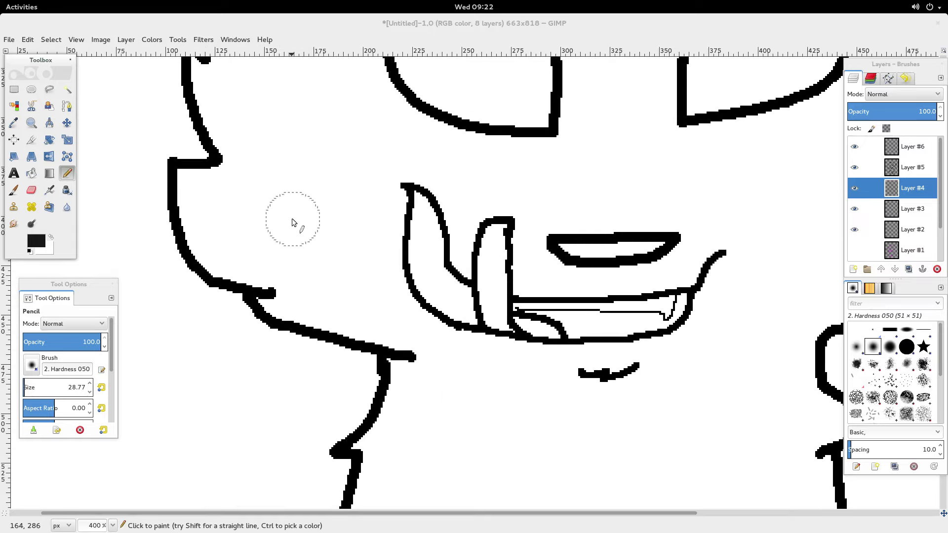
pyautogui.scroll(-5, 293, 223)
pyautogui.scroll(7, 295, 225)
pyautogui.scroll(8, 276, 212)
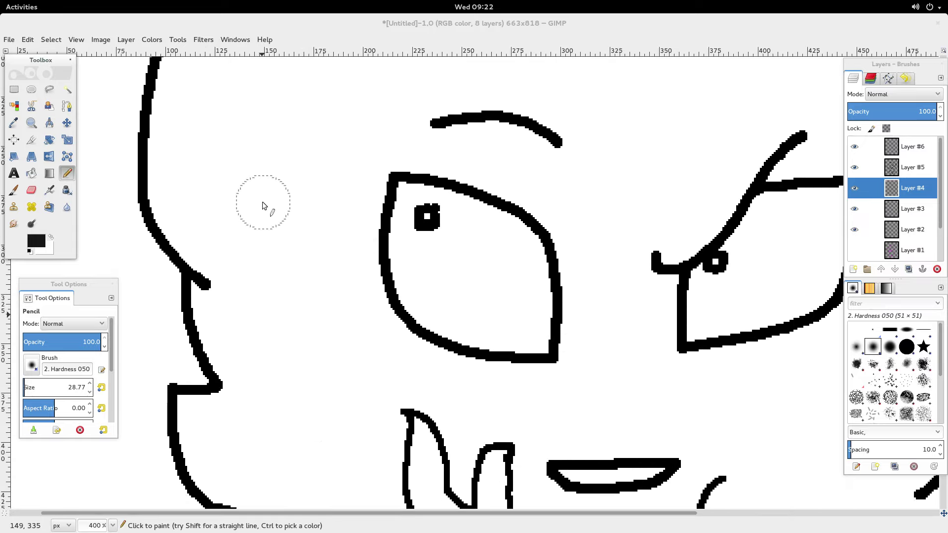
pyautogui.moveTo(183, 180)
pyautogui.mouseDown()
pyautogui.moveTo(173, 316)
pyautogui.moveTo(183, 342)
pyautogui.moveTo(215, 368)
pyautogui.mouseUp()
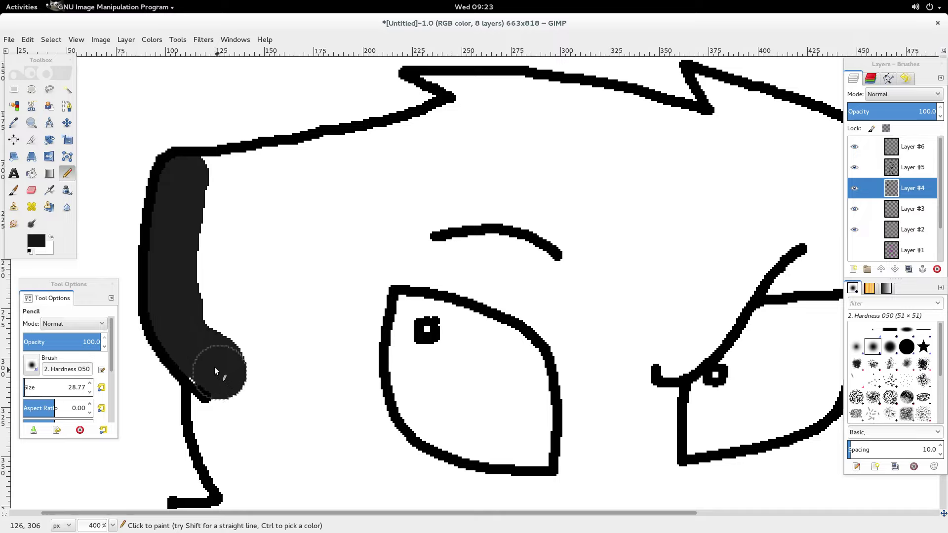
pyautogui.scroll(-4, 226, 351)
pyautogui.moveTo(215, 284); pyautogui.dragTo(220, 330)
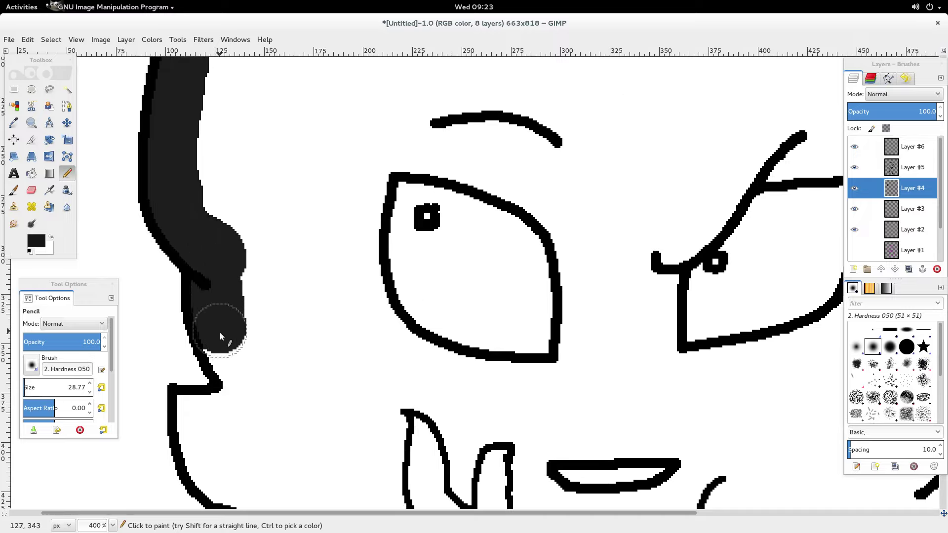
# Step: Continue the dark grey shading along the inside of the left cheek fur toward the jaw
pyautogui.scroll(-4, 241, 378)
pyautogui.moveTo(244, 281)
pyautogui.mouseDown()
pyautogui.moveTo(247, 300)
pyautogui.moveTo(218, 296)
pyautogui.moveTo(200, 306)
pyautogui.moveTo(206, 339)
pyautogui.moveTo(234, 371)
pyautogui.moveTo(292, 395)
pyautogui.mouseUp()
pyautogui.scroll(-8, 297, 331)
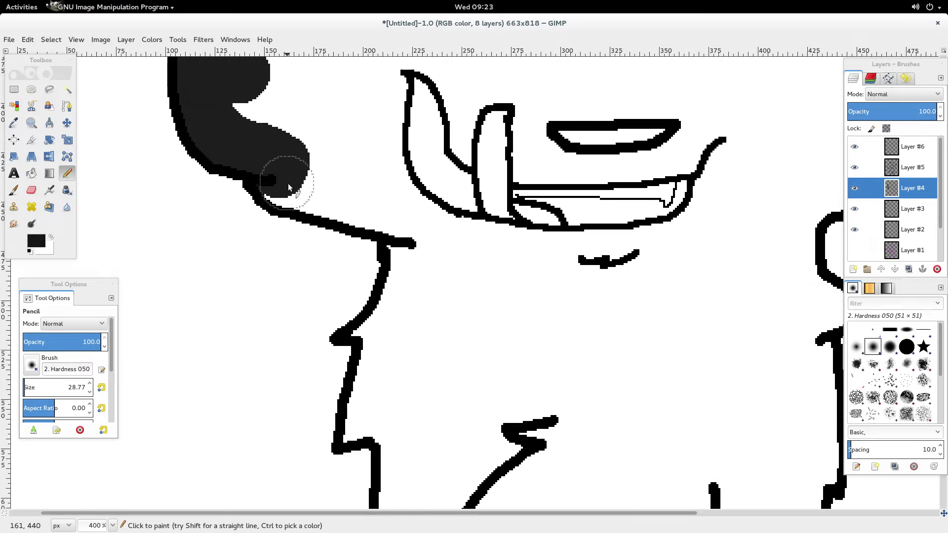
# Step: Switch to YouTube in Firefox, search for "The puppet gatopaint" and open GatoPaint's "The Puppet ( Five Nights at Freddy's 2 Song )"
pyautogui.moveTo(3, 2)
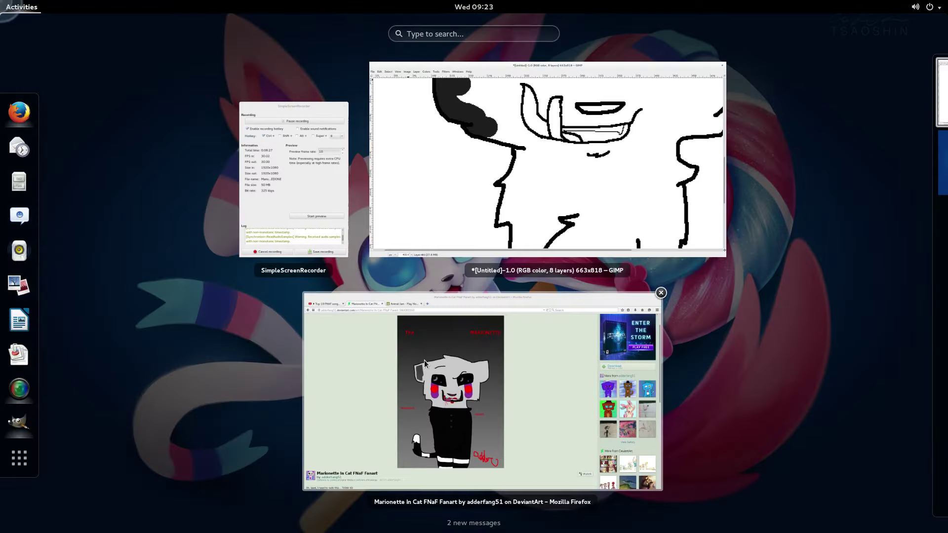
pyautogui.click(474, 389)
pyautogui.hotkey('ctrl', 'pageup')
pyautogui.click(246, 79)
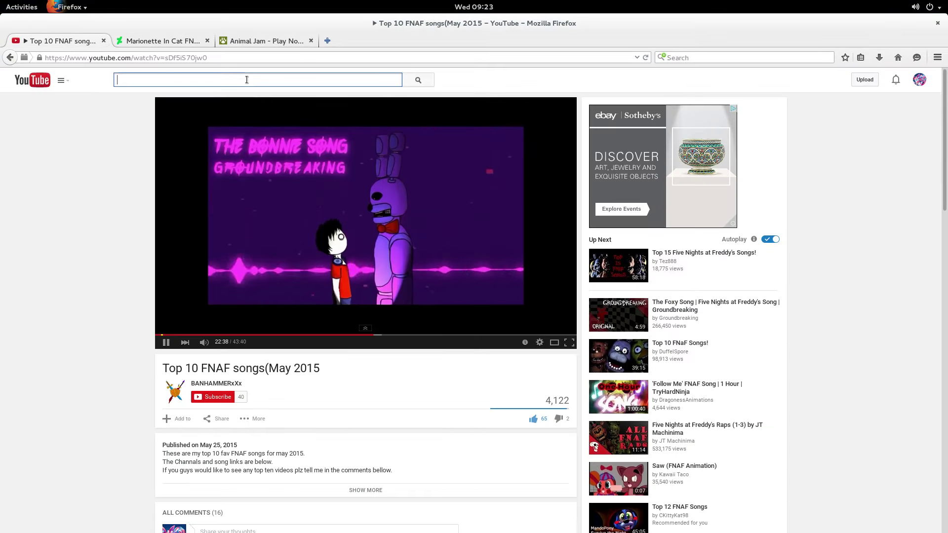
pyautogui.write('The puppe')
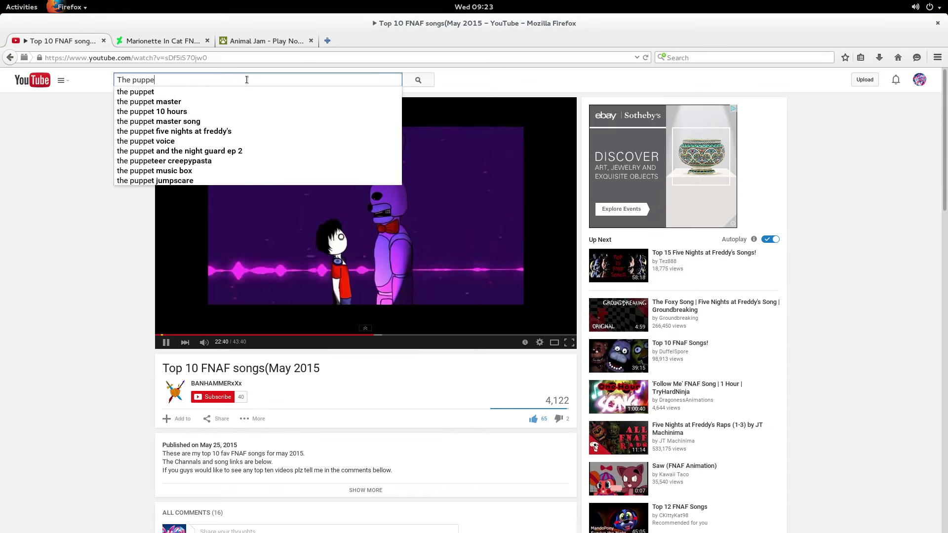
pyautogui.write('t gatopaint')
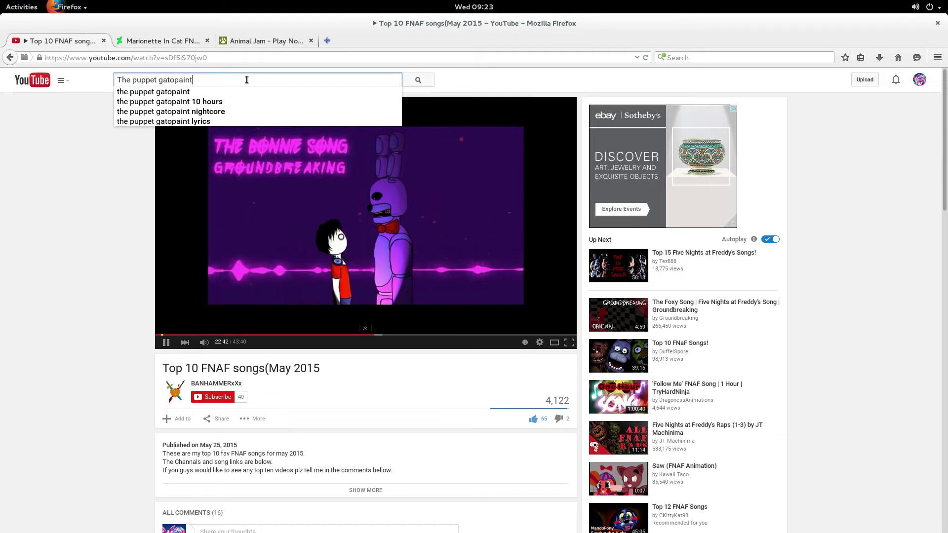
pyautogui.press('Return')
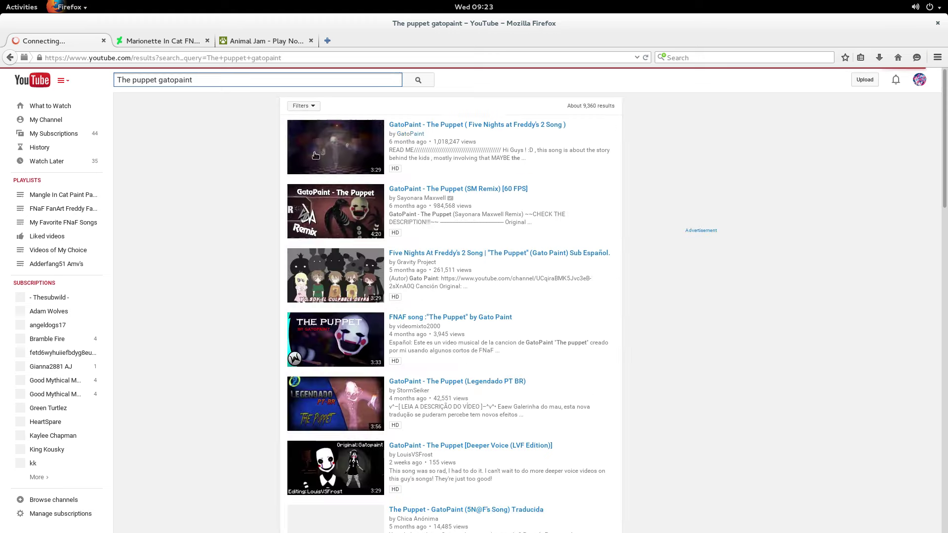
pyautogui.click(368, 365)
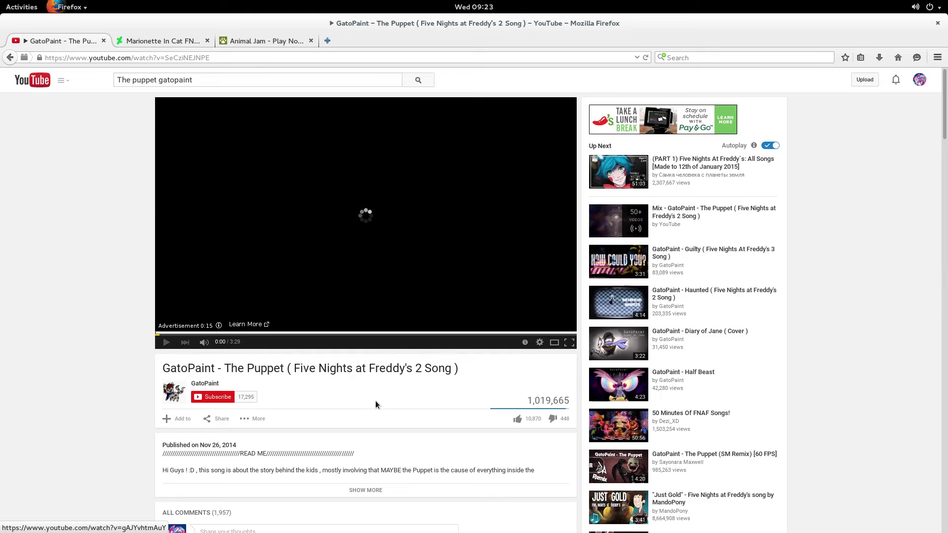
# Step: Switch back to GIMP and continue the dark grey shading under the left cheek and down the neck to the lower fur tuft
pyautogui.moveTo(0, 0)
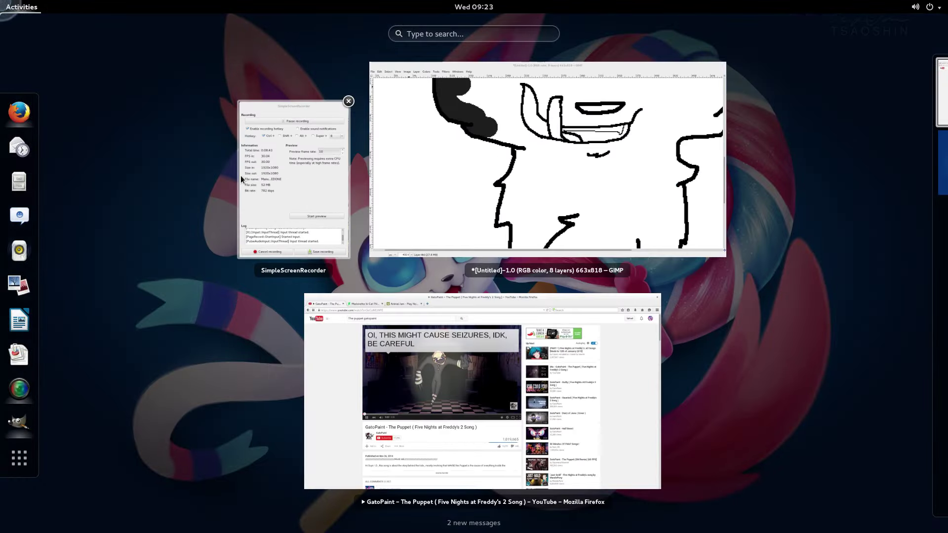
pyautogui.click(530, 207)
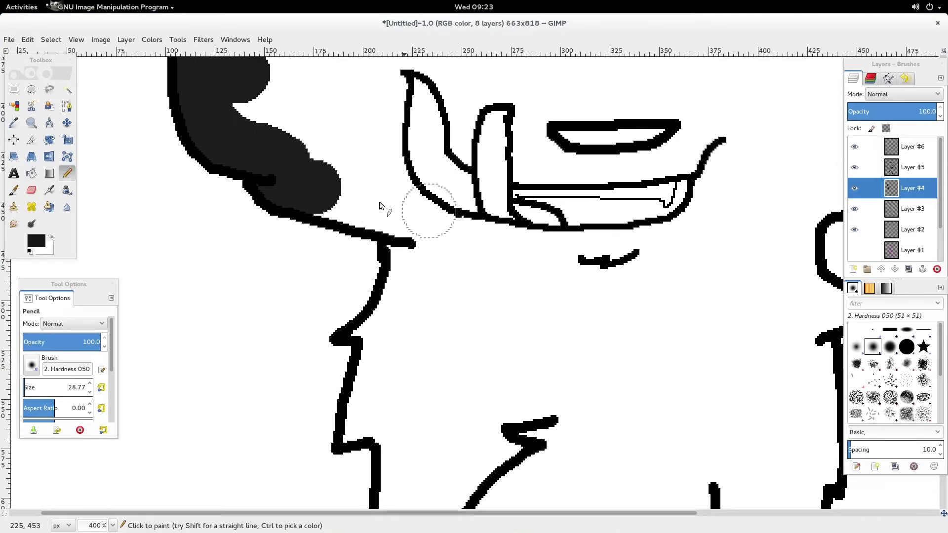
pyautogui.click(351, 199)
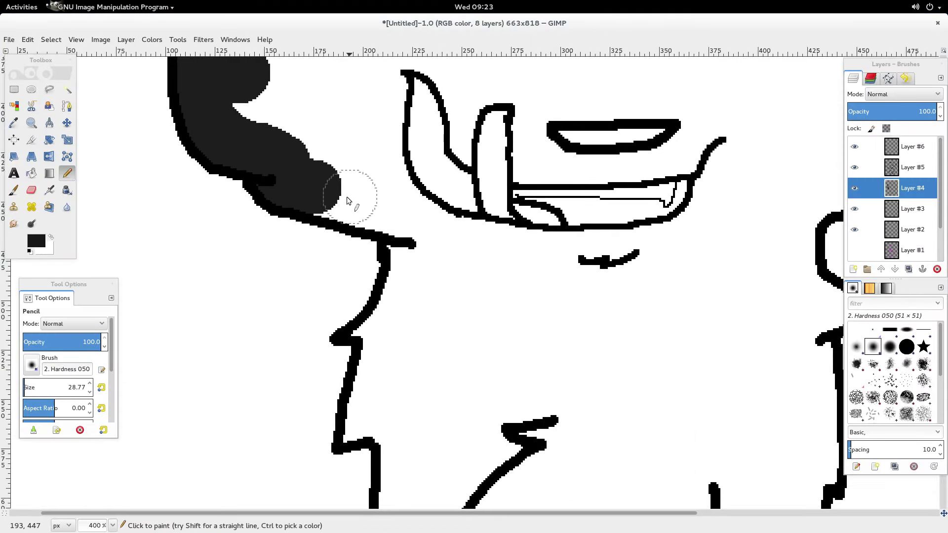
pyautogui.moveTo(349, 200)
pyautogui.mouseDown()
pyautogui.moveTo(400, 219)
pyautogui.moveTo(412, 238)
pyautogui.moveTo(405, 305)
pyautogui.moveTo(376, 338)
pyautogui.moveTo(393, 349)
pyautogui.moveTo(359, 411)
pyautogui.mouseUp()
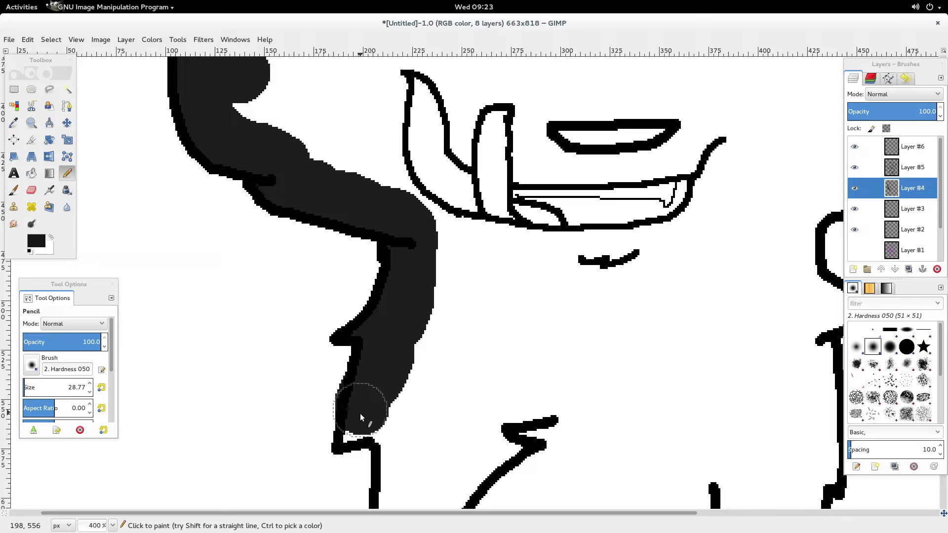
pyautogui.hotkey('ctrl', 'z')
pyautogui.moveTo(390, 365); pyautogui.dragTo(366, 424)
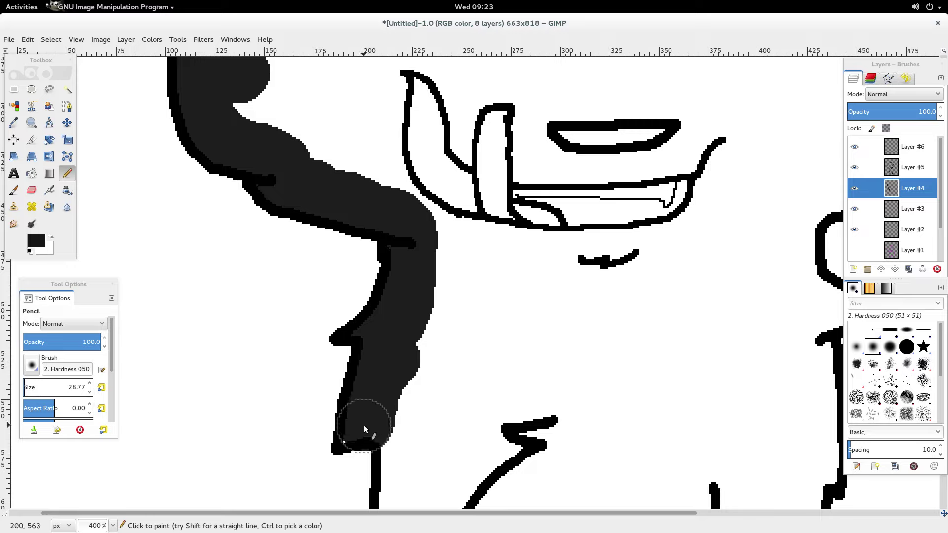
pyautogui.moveTo(362, 422); pyautogui.dragTo(402, 437)
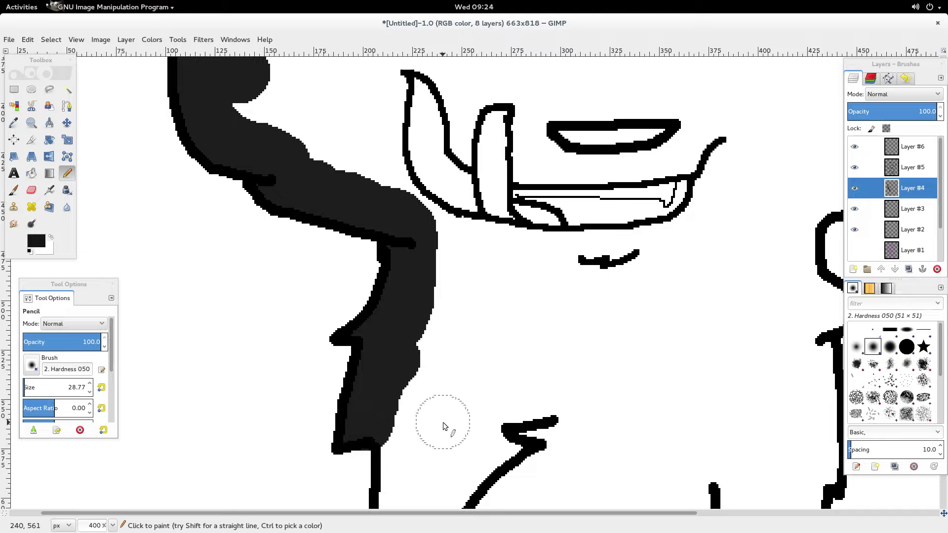
pyautogui.hotkey('ctrl', 'z')
pyautogui.hotkey('ctrl', 'z')
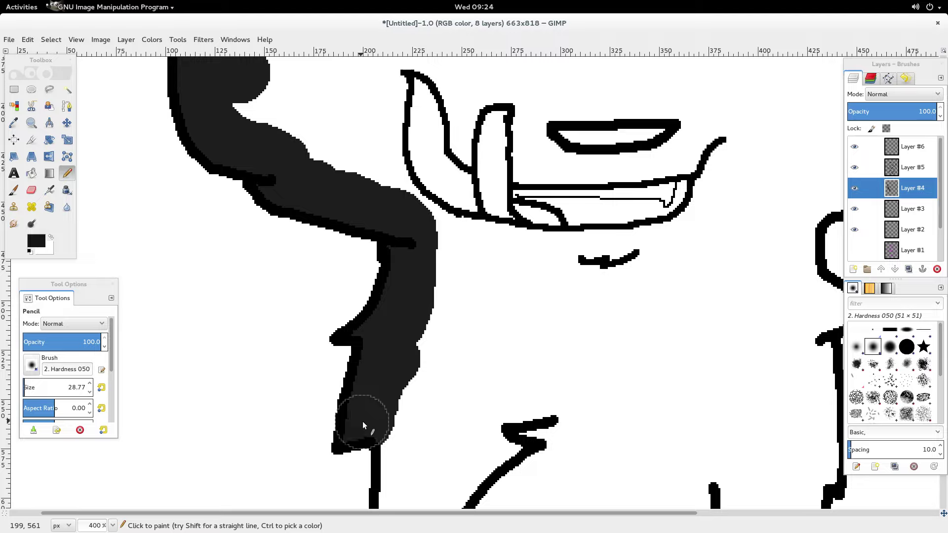
# Step: Shade a thick dark grey band down the left side of the body, from the fur tuft into the left front leg
pyautogui.scroll(-5, 440, 425)
pyautogui.click(405, 216)
pyautogui.moveTo(405, 218)
pyautogui.mouseDown()
pyautogui.moveTo(390, 316)
pyautogui.moveTo(392, 306)
pyautogui.mouseUp()
pyautogui.hotkey('ctrl', 'z')
pyautogui.moveTo(403, 224); pyautogui.dragTo(401, 329)
pyautogui.scroll(2, 400, 330)
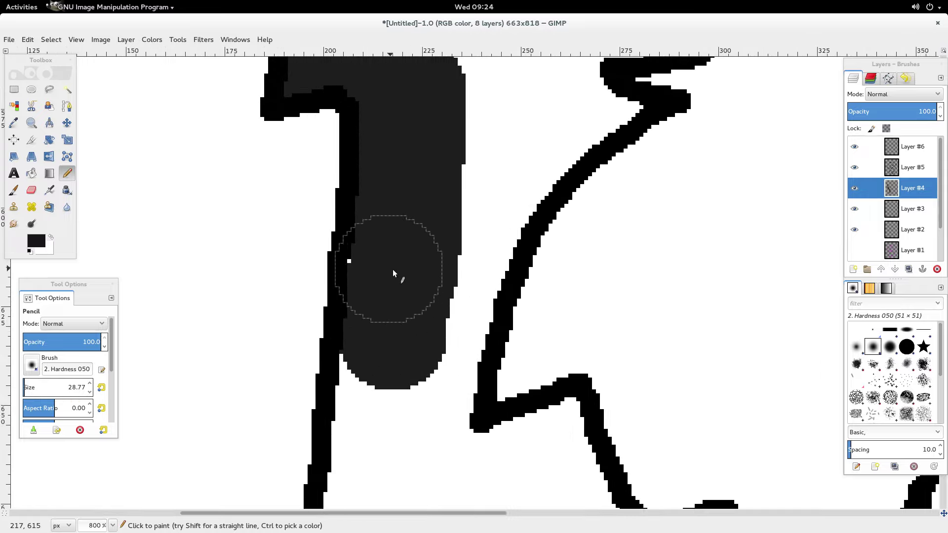
pyautogui.scroll(-5, 394, 264)
pyautogui.moveTo(398, 141)
pyautogui.mouseDown()
pyautogui.moveTo(384, 160)
pyautogui.moveTo(372, 226)
pyautogui.moveTo(364, 363)
pyautogui.mouseUp()
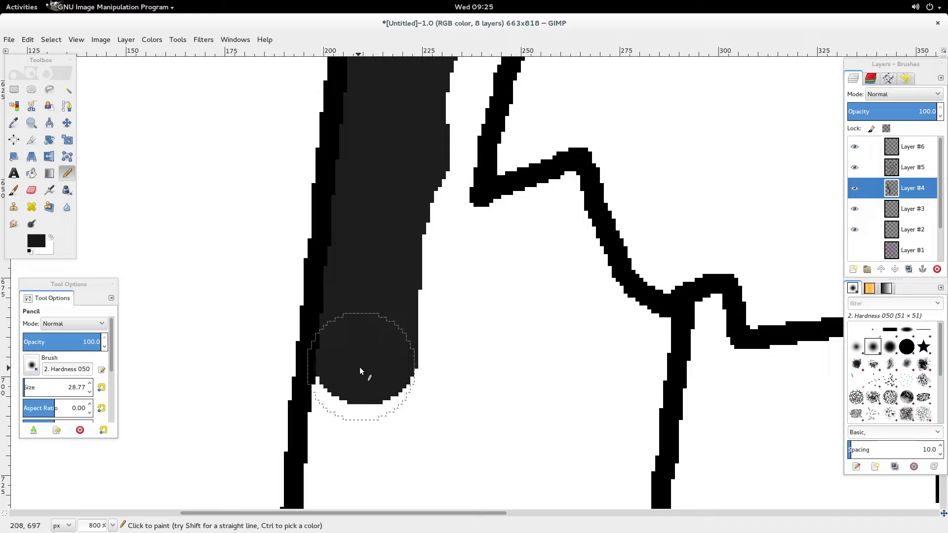
# Step: Carry the dark grey band down the left leg's outer edge, across its base and up its inner edge to the chest fur
pyautogui.scroll(-5, 390, 321)
pyautogui.moveTo(353, 171); pyautogui.dragTo(344, 381)
pyautogui.scroll(-3, 345, 381)
pyautogui.moveTo(350, 315)
pyautogui.mouseDown()
pyautogui.moveTo(309, 500)
pyautogui.moveTo(306, 478)
pyautogui.moveTo(346, 473)
pyautogui.moveTo(352, 483)
pyautogui.moveTo(422, 490)
pyautogui.moveTo(566, 485)
pyautogui.moveTo(622, 97)
pyautogui.moveTo(611, 171)
pyautogui.mouseUp()
pyautogui.scroll(3, 618, 96)
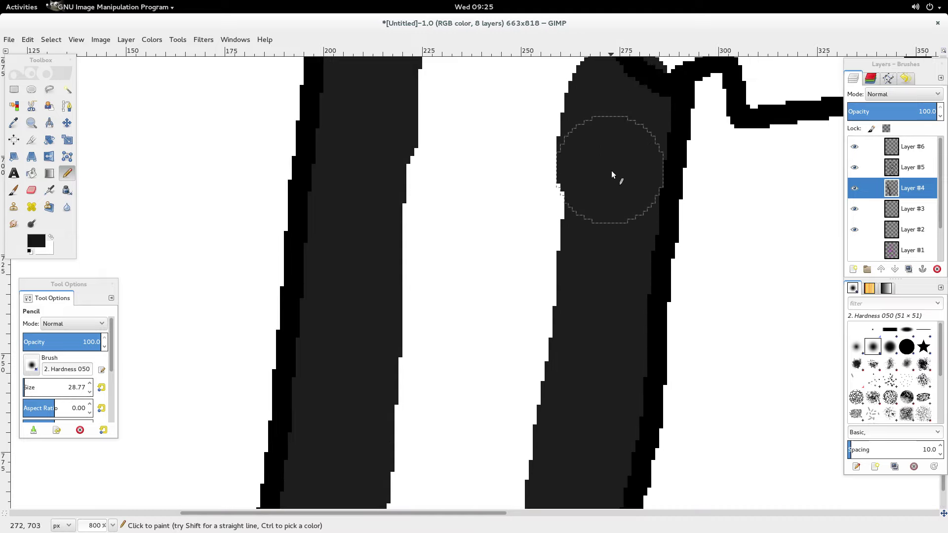
# Step: Paint dark grey along the inside of the chest fur's lower outline, from the left leg over to the right leg
pyautogui.scroll(-4, 611, 170)
pyautogui.scroll(2, 611, 174)
pyautogui.scroll(1, 487, 190)
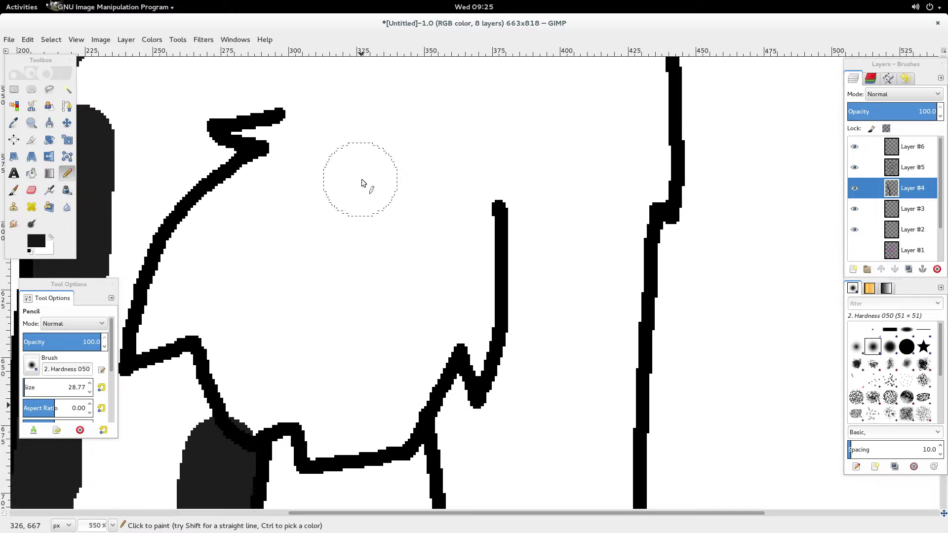
pyautogui.moveTo(486, 513); pyautogui.dragTo(413, 516)
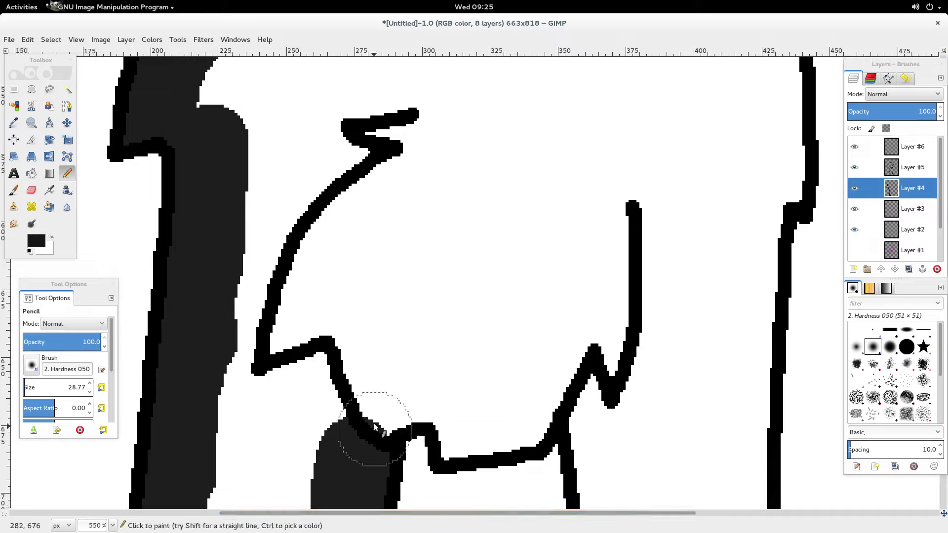
pyautogui.click(381, 399)
pyautogui.moveTo(382, 399)
pyautogui.mouseDown()
pyautogui.moveTo(447, 402)
pyautogui.moveTo(468, 411)
pyautogui.moveTo(466, 433)
pyautogui.moveTo(561, 393)
pyautogui.moveTo(587, 405)
pyautogui.moveTo(581, 397)
pyautogui.moveTo(605, 443)
pyautogui.moveTo(608, 478)
pyautogui.mouseUp()
# Step: Shade dark grey down the right leg's inner edge, across its base and up the right side of the body to the neck
pyautogui.scroll(-5, 608, 475)
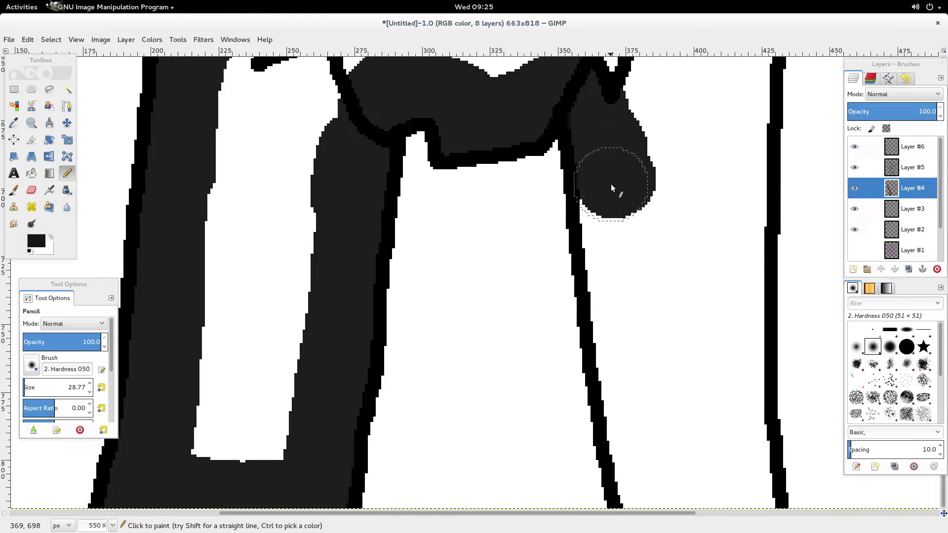
pyautogui.moveTo(614, 244)
pyautogui.mouseDown()
pyautogui.moveTo(632, 384)
pyautogui.moveTo(651, 443)
pyautogui.mouseUp()
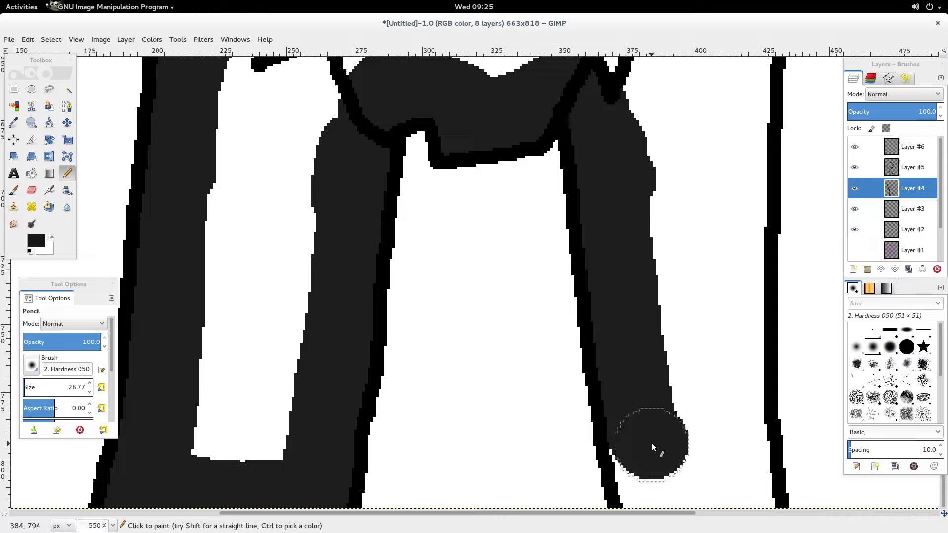
pyautogui.moveTo(657, 504)
pyautogui.mouseDown()
pyautogui.moveTo(744, 499)
pyautogui.moveTo(738, 268)
pyautogui.mouseUp()
pyautogui.moveTo(736, 208)
pyautogui.mouseDown()
pyautogui.moveTo(736, 191)
pyautogui.moveTo(728, 296)
pyautogui.moveTo(736, 398)
pyautogui.moveTo(738, 260)
pyautogui.moveTo(735, 283)
pyautogui.mouseUp()
pyautogui.scroll(5, 736, 192)
pyautogui.scroll(5, 735, 282)
pyautogui.moveTo(742, 469)
pyautogui.mouseDown()
pyautogui.moveTo(758, 322)
pyautogui.moveTo(773, 329)
pyautogui.moveTo(765, 226)
pyautogui.mouseUp()
pyautogui.moveTo(762, 180); pyautogui.dragTo(759, 162)
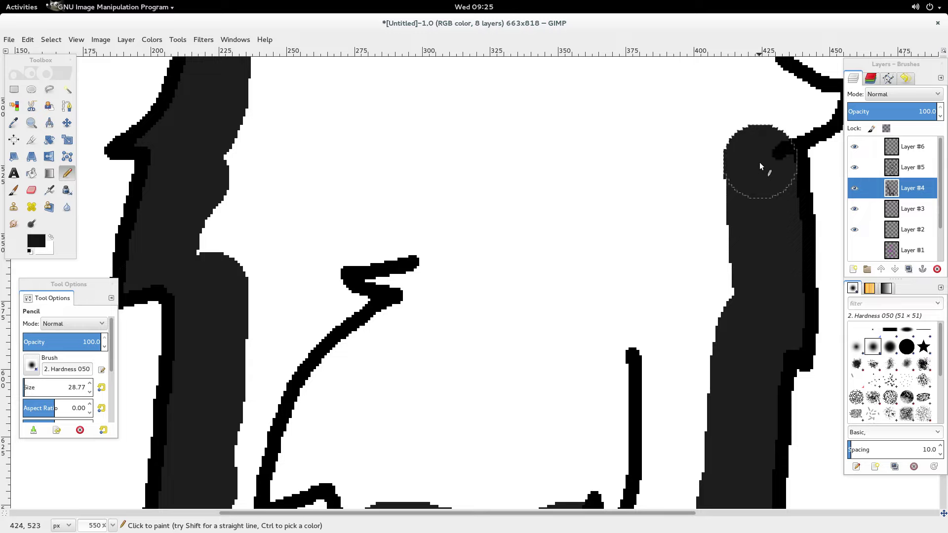
# Step: Fill the right neck fur tuft with dark grey and extend the shading up the neck toward the cheek
pyautogui.scroll(5, 760, 162)
pyautogui.moveTo(623, 514); pyautogui.dragTo(654, 514)
pyautogui.moveTo(711, 381)
pyautogui.mouseDown()
pyautogui.moveTo(733, 358)
pyautogui.moveTo(732, 334)
pyautogui.moveTo(744, 334)
pyautogui.mouseUp()
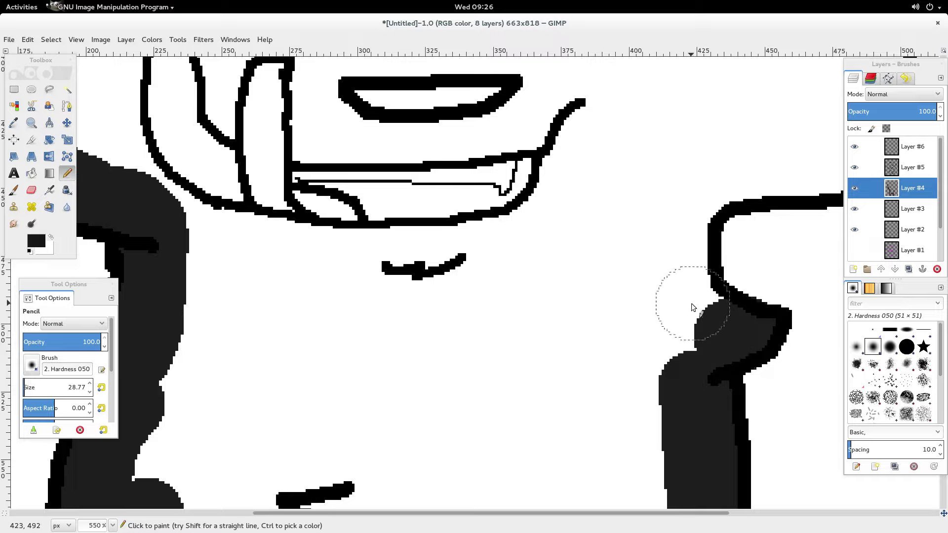
pyautogui.moveTo(688, 316)
pyautogui.mouseDown()
pyautogui.moveTo(691, 231)
pyautogui.moveTo(672, 233)
pyautogui.moveTo(690, 311)
pyautogui.mouseUp()
pyautogui.hotkey('ctrl', 'z')
pyautogui.click(674, 217)
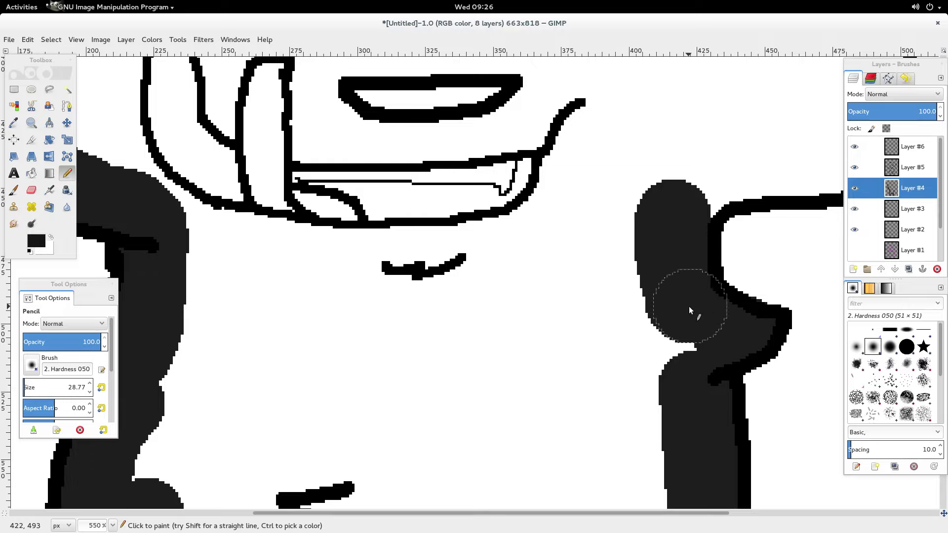
# Step: Continue the dark grey shading along the underside of the right cheek and into the cheek fur
pyautogui.scroll(3, 659, 340)
pyautogui.moveTo(651, 514); pyautogui.dragTo(694, 514)
pyautogui.moveTo(627, 307); pyautogui.dragTo(640, 295)
pyautogui.moveTo(695, 286); pyautogui.dragTo(776, 271)
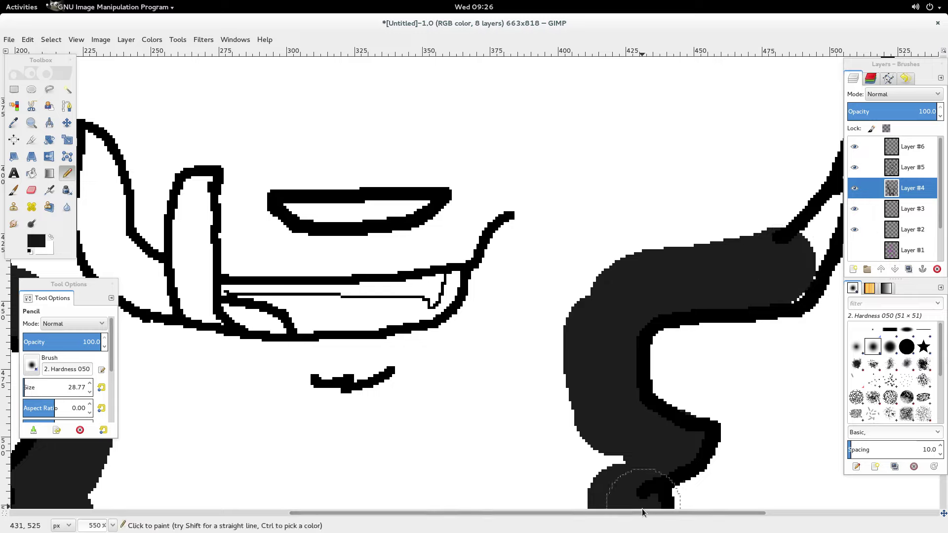
pyautogui.moveTo(645, 513); pyautogui.dragTo(698, 514)
pyautogui.moveTo(687, 286)
pyautogui.mouseDown()
pyautogui.moveTo(683, 268)
pyautogui.moveTo(705, 213)
pyautogui.mouseUp()
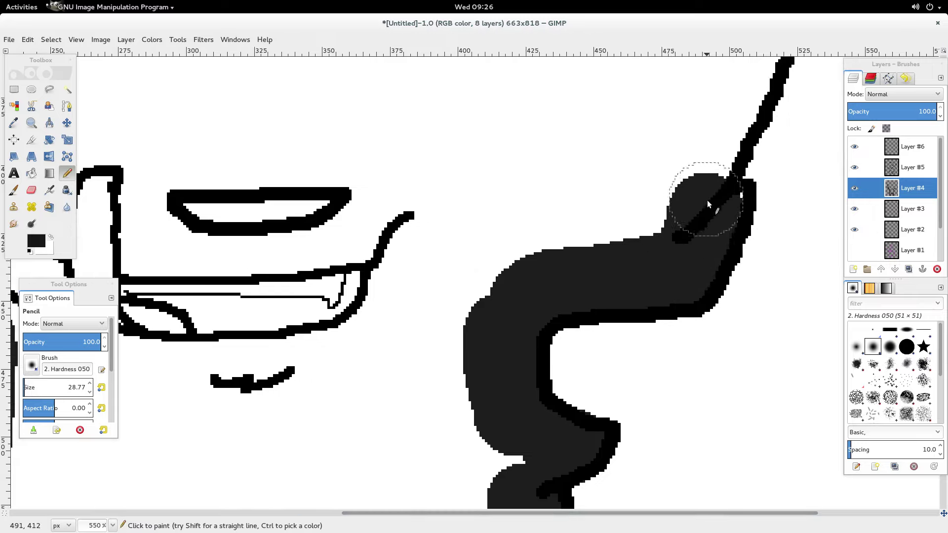
# Step: Paint the dark grey band from the right cheek fur up the inside of the head's right edge
pyautogui.scroll(3, 699, 233)
pyautogui.moveTo(691, 269)
pyautogui.mouseDown()
pyautogui.moveTo(741, 198)
pyautogui.moveTo(763, 120)
pyautogui.mouseUp()
pyautogui.scroll(6, 742, 189)
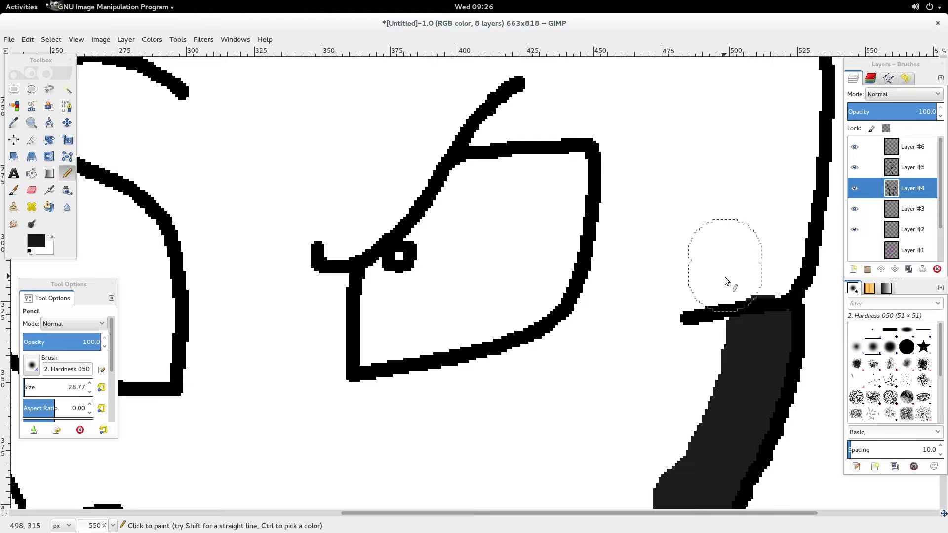
pyautogui.moveTo(760, 282); pyautogui.dragTo(784, 182)
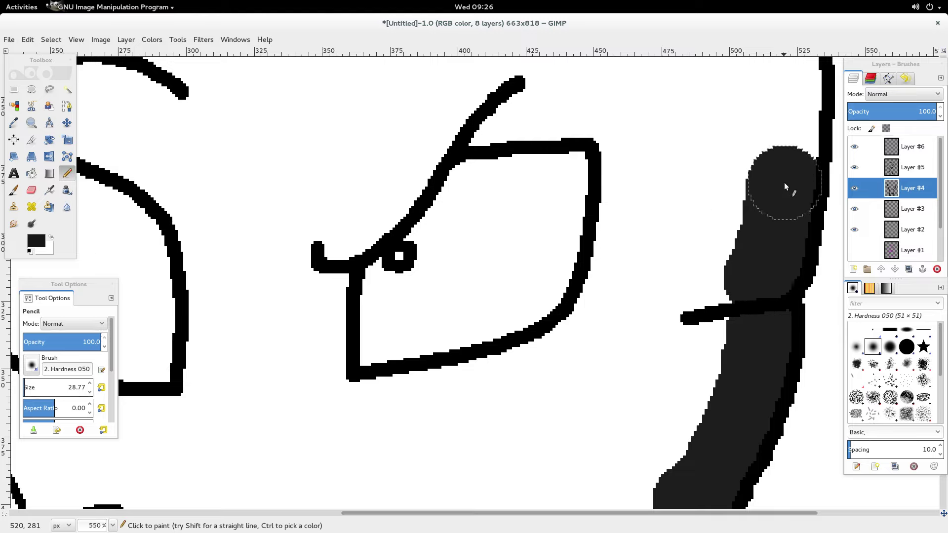
pyautogui.scroll(3, 800, 259)
pyautogui.moveTo(790, 232); pyautogui.dragTo(784, 181)
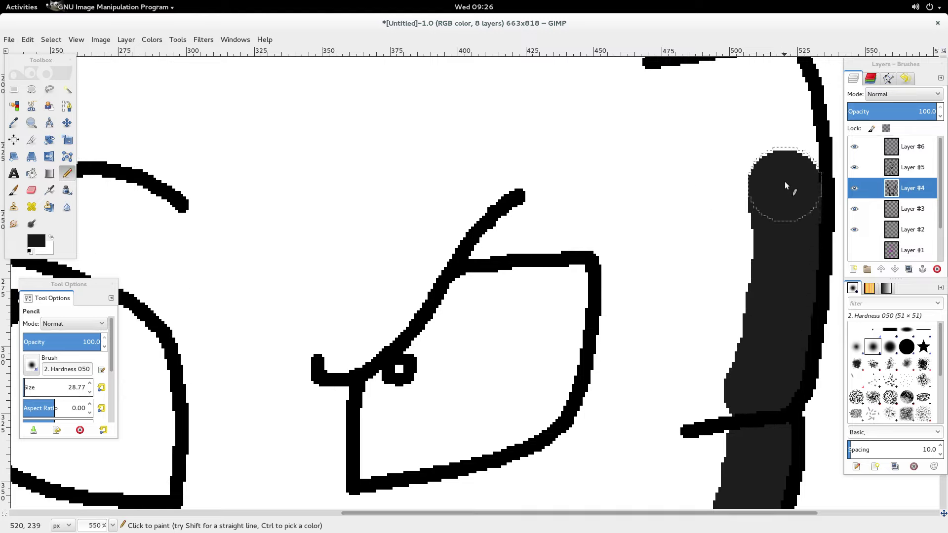
# Step: Shade around the head's upper right corner and along the top outline to the right hair spike
pyautogui.scroll(6, 770, 247)
pyautogui.moveTo(775, 306); pyautogui.dragTo(791, 399)
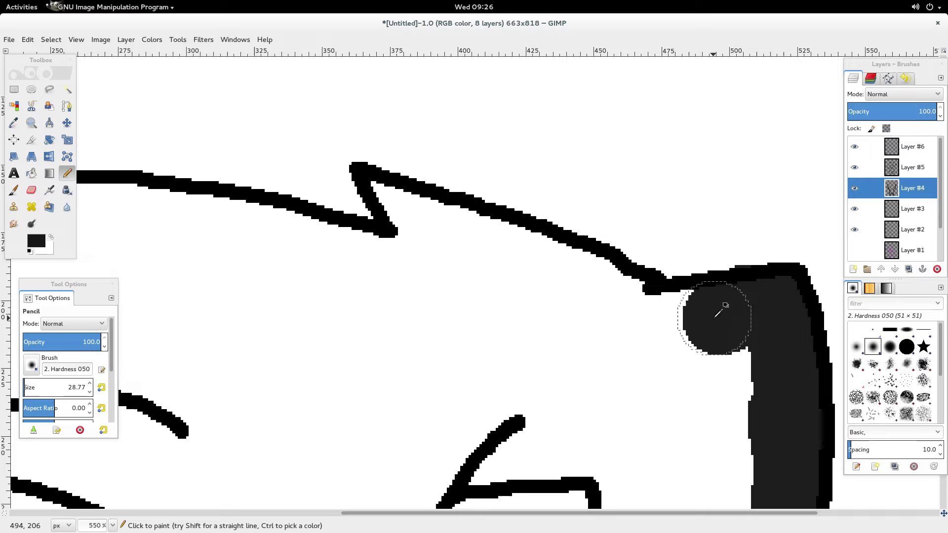
pyautogui.hotkey('ctrl', 'z')
pyautogui.moveTo(745, 316)
pyautogui.mouseDown()
pyautogui.moveTo(682, 321)
pyautogui.moveTo(585, 298)
pyautogui.moveTo(612, 297)
pyautogui.mouseUp()
pyautogui.moveTo(568, 277)
pyautogui.mouseDown()
pyautogui.moveTo(422, 229)
pyautogui.moveTo(413, 218)
pyautogui.mouseUp()
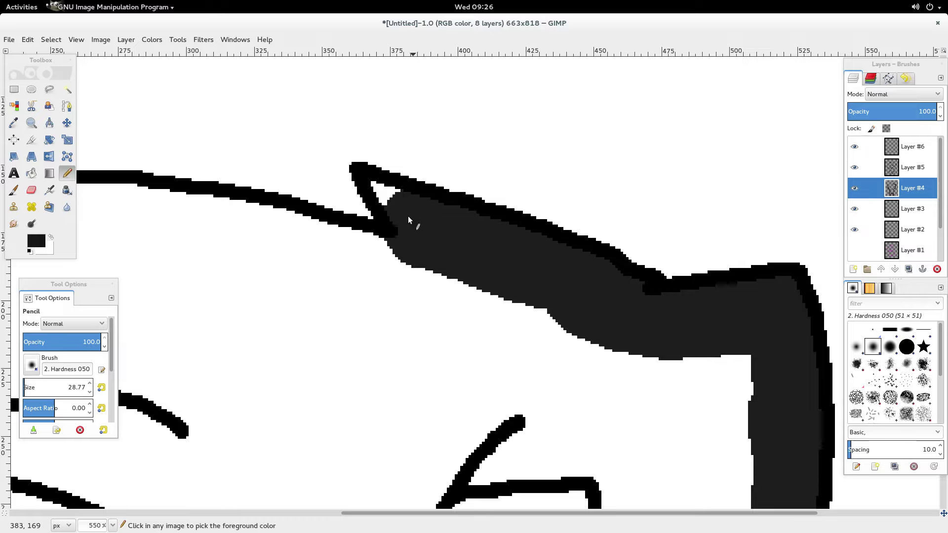
# Step: Reduce the pencil size to 4.77 and fill the white gap in the tip of the right hair spike with dark grey
pyautogui.click(90, 391)
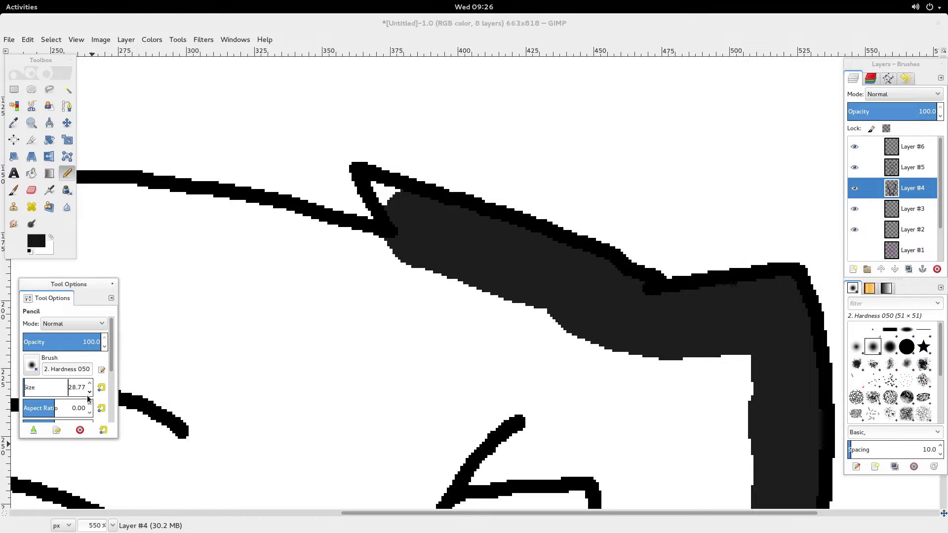
pyautogui.scroll(-20, 90, 398)
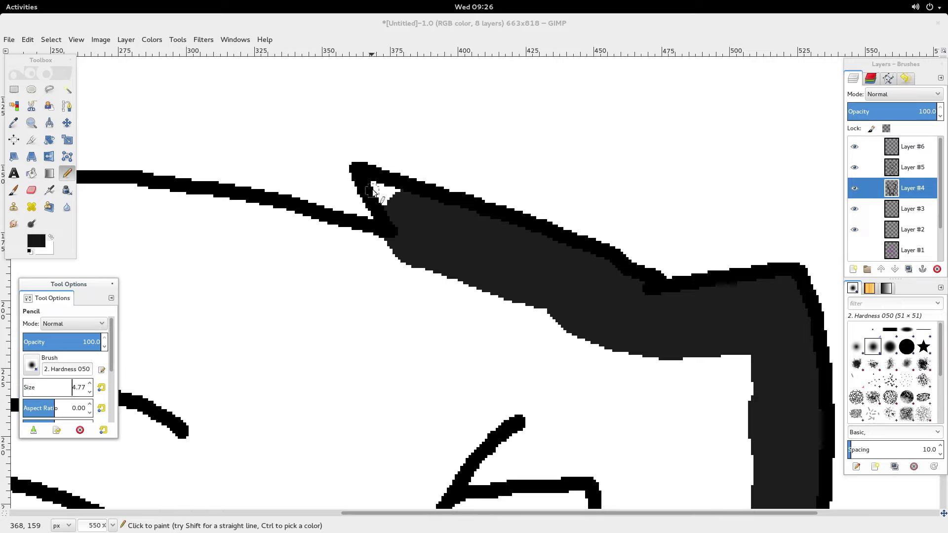
pyautogui.moveTo(369, 191); pyautogui.dragTo(384, 204)
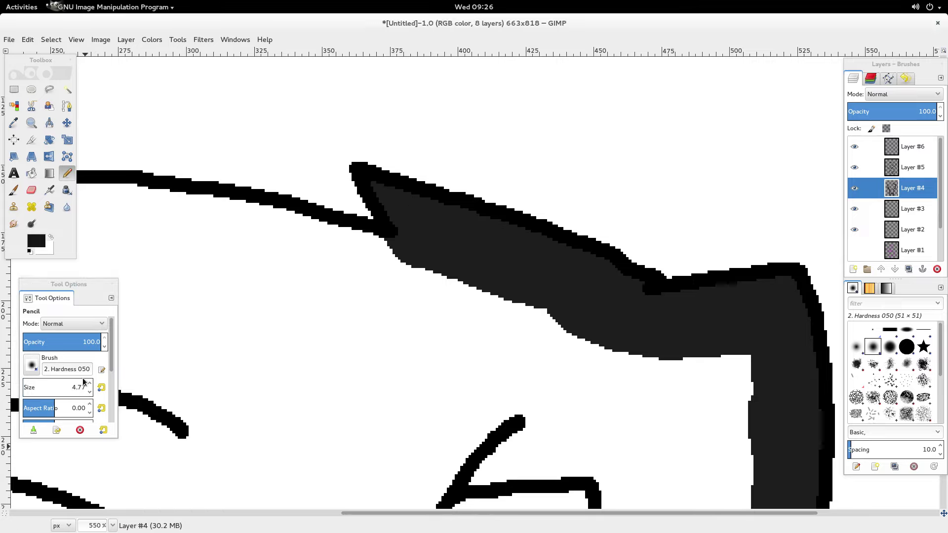
# Step: Restore the pencil size to 28.77 and shade along the top of the head until it joins the band at the upper left corner
pyautogui.scroll(14, 90, 387)
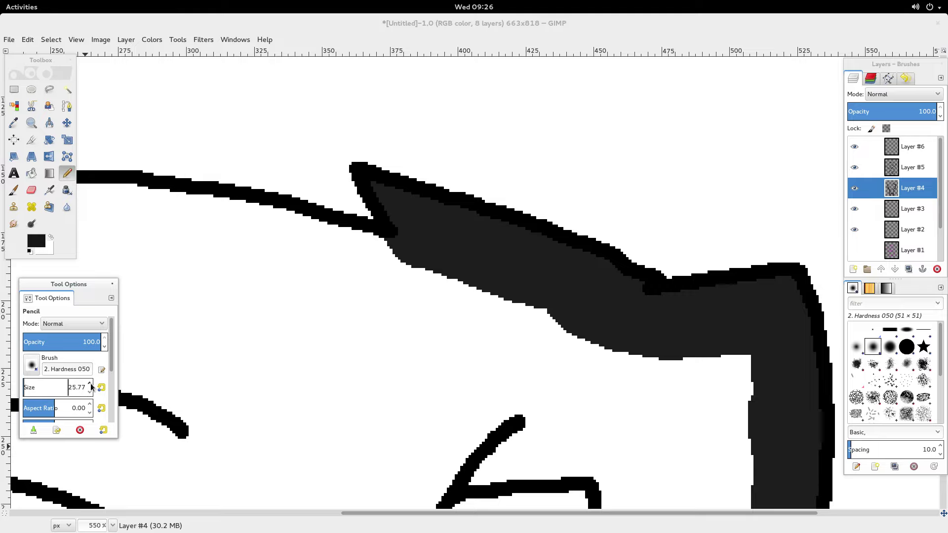
pyautogui.moveTo(386, 270)
pyautogui.mouseDown()
pyautogui.moveTo(235, 232)
pyautogui.moveTo(124, 217)
pyautogui.mouseUp()
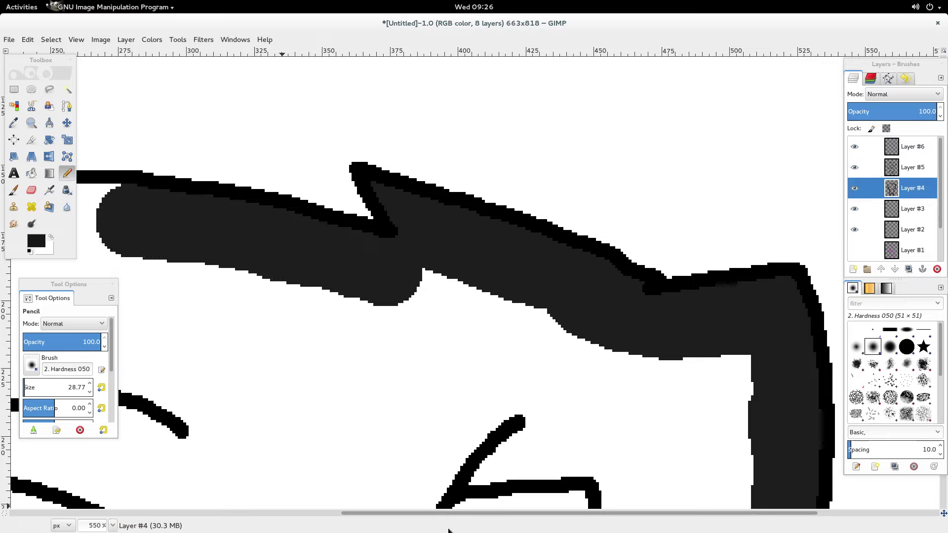
pyautogui.moveTo(369, 515); pyautogui.dragTo(159, 514)
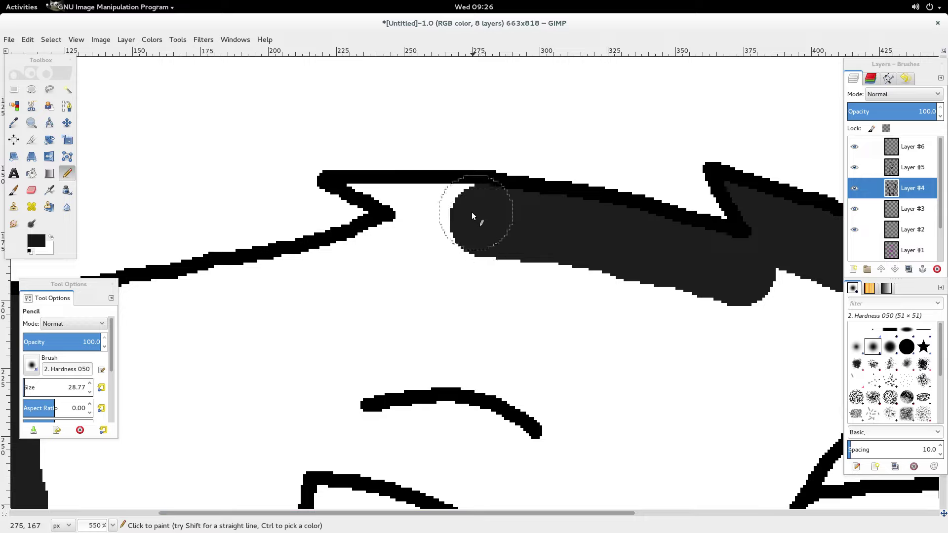
pyautogui.moveTo(430, 216)
pyautogui.mouseDown()
pyautogui.moveTo(403, 211)
pyautogui.moveTo(389, 247)
pyautogui.moveTo(309, 278)
pyautogui.moveTo(148, 318)
pyautogui.mouseUp()
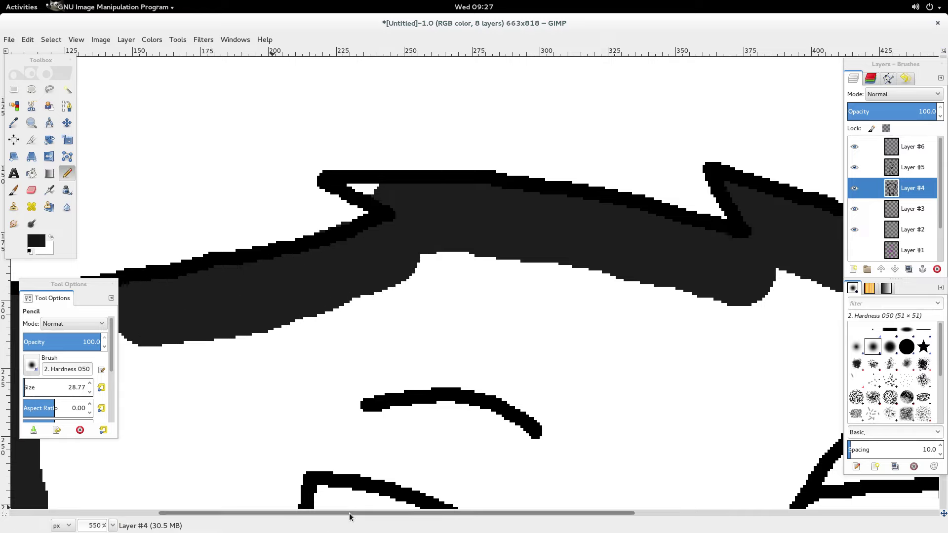
pyautogui.moveTo(350, 515); pyautogui.dragTo(251, 519)
pyautogui.moveTo(222, 349)
pyautogui.mouseDown()
pyautogui.moveTo(226, 333)
pyautogui.moveTo(247, 321)
pyautogui.moveTo(279, 325)
pyautogui.mouseUp()
# Step: Set the pencil size to 4 and fill the remaining white gaps along the top outline and in the left hair spike
pyautogui.click(89, 392)
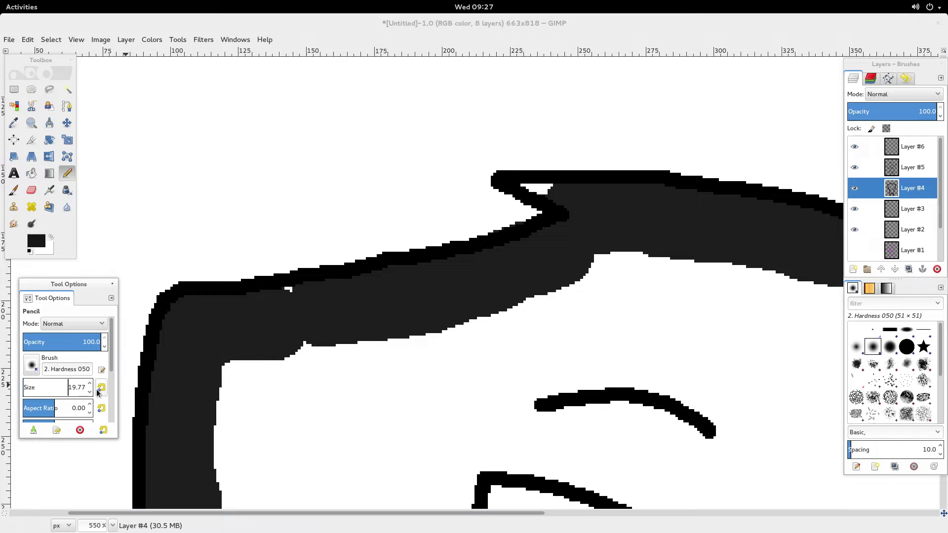
pyautogui.rightClick(90, 394)
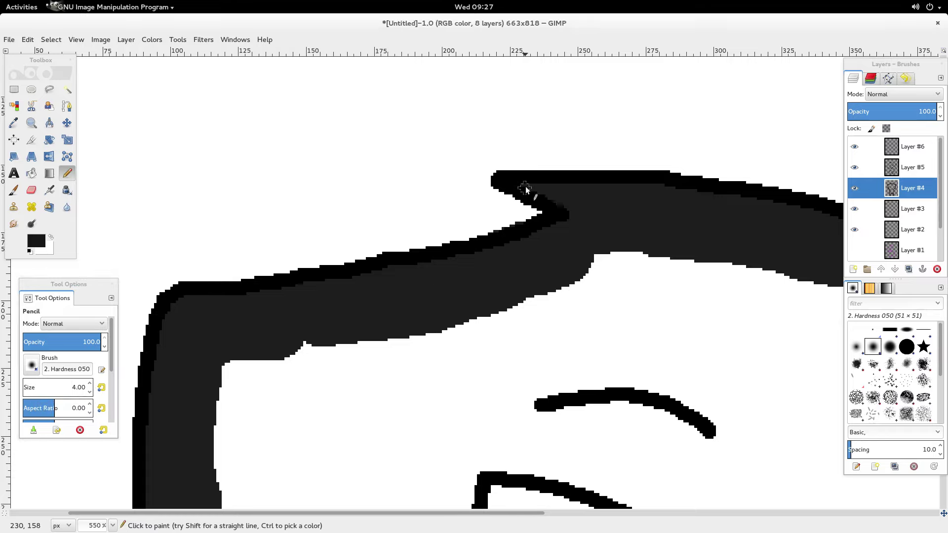
# Step: Switch to the YouTube page in Firefox and open the account notifications
pyautogui.press('super')
pyautogui.click(493, 398)
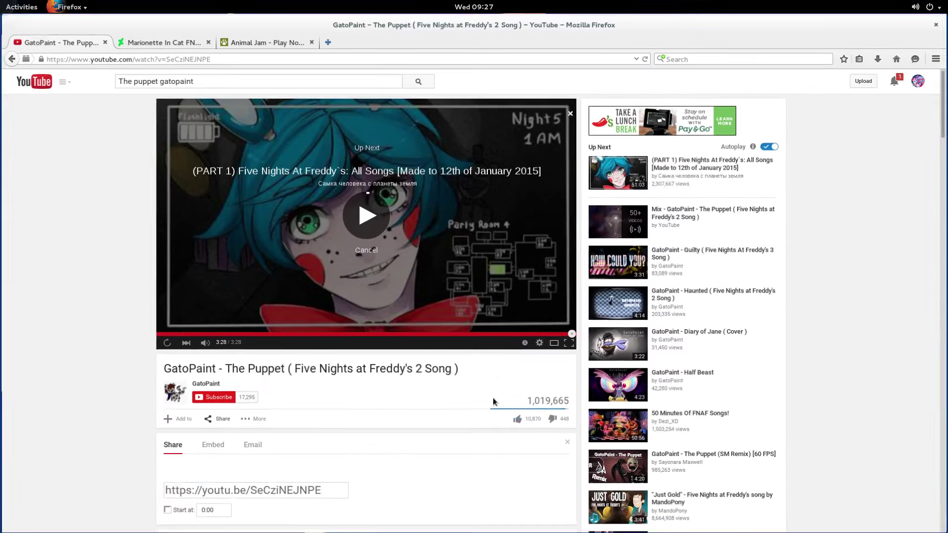
pyautogui.click(899, 81)
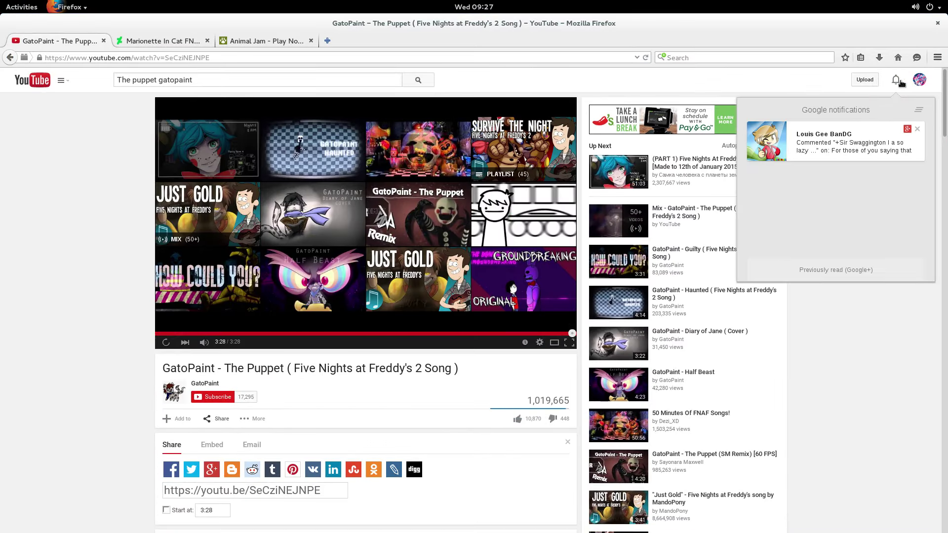
# Step: Dismiss the notifications, search YouTube for "i have no strings groundbreaking" and play the original No Strings song by Groundbreaking
pyautogui.click(901, 83)
pyautogui.scroll(-3, 771, 310)
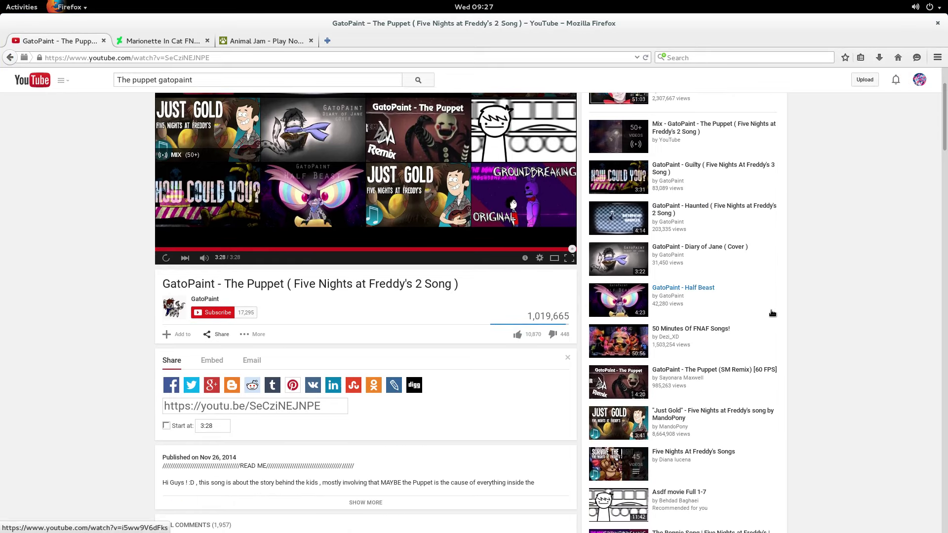
pyautogui.scroll(-2, 772, 313)
pyautogui.scroll(5, 772, 313)
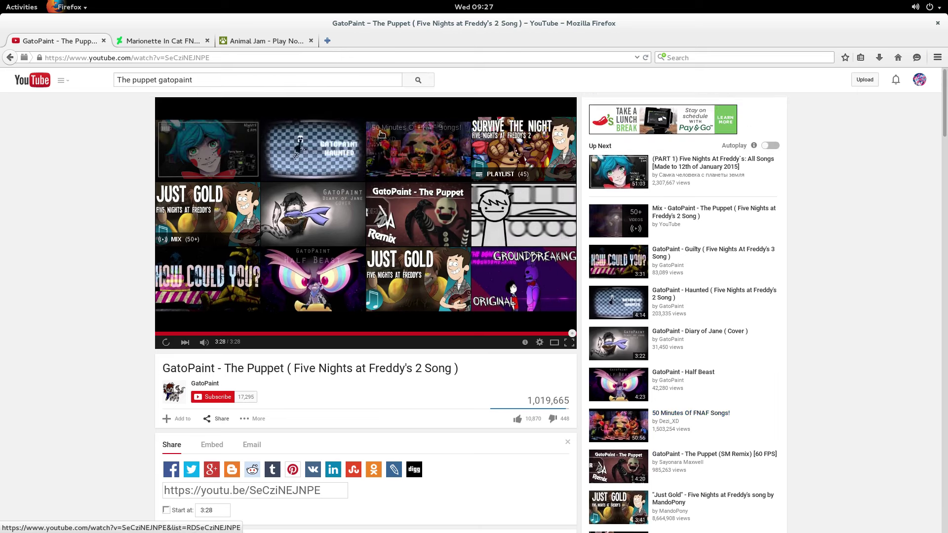
pyautogui.click(220, 81)
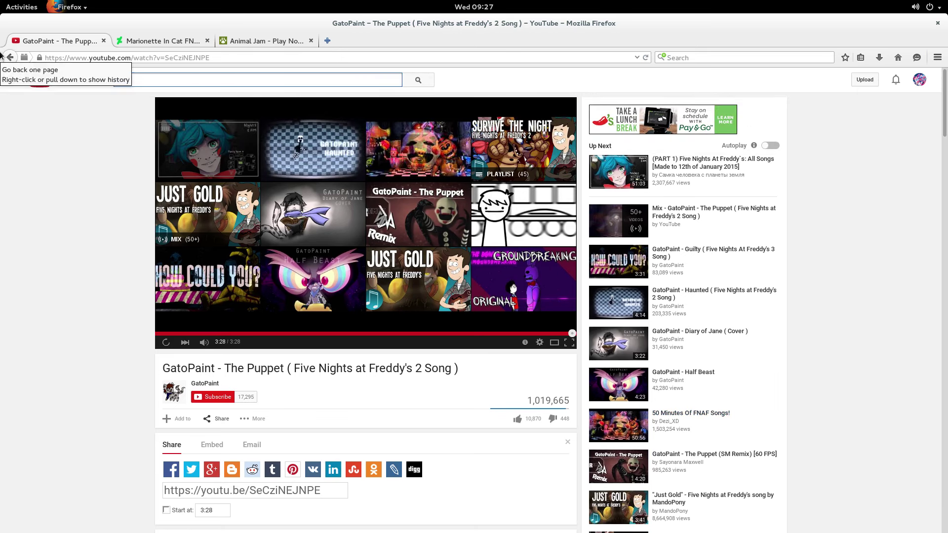
pyautogui.write('i have no strings ground')
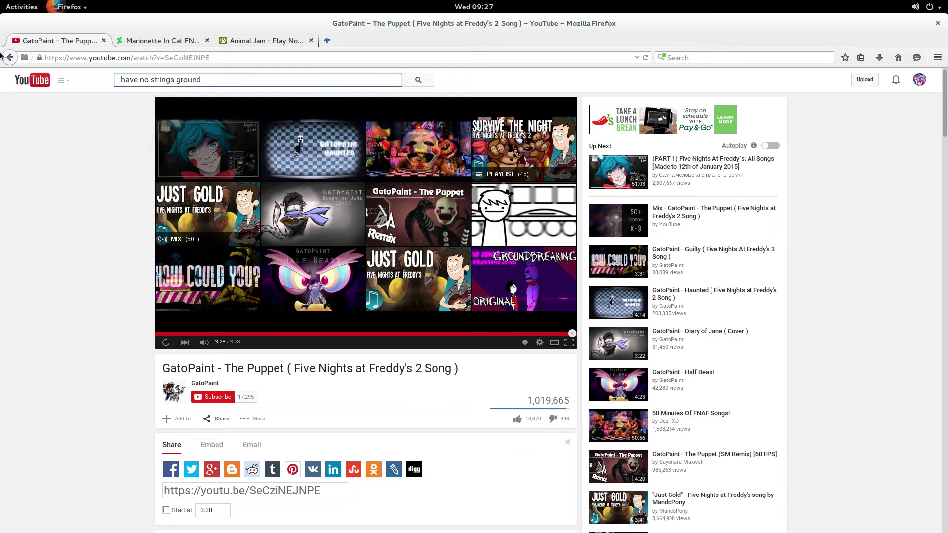
pyautogui.write('breaking')
pyautogui.press('Return')
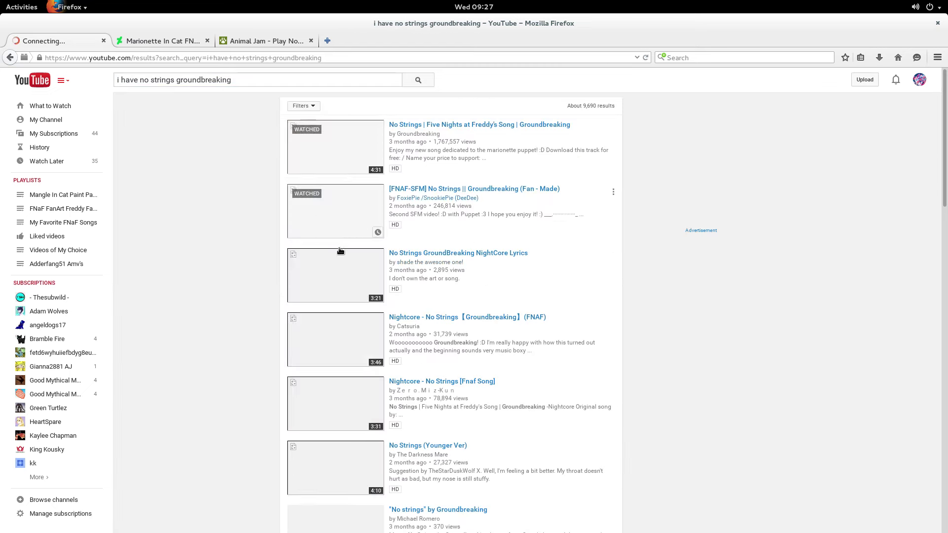
pyautogui.click(341, 140)
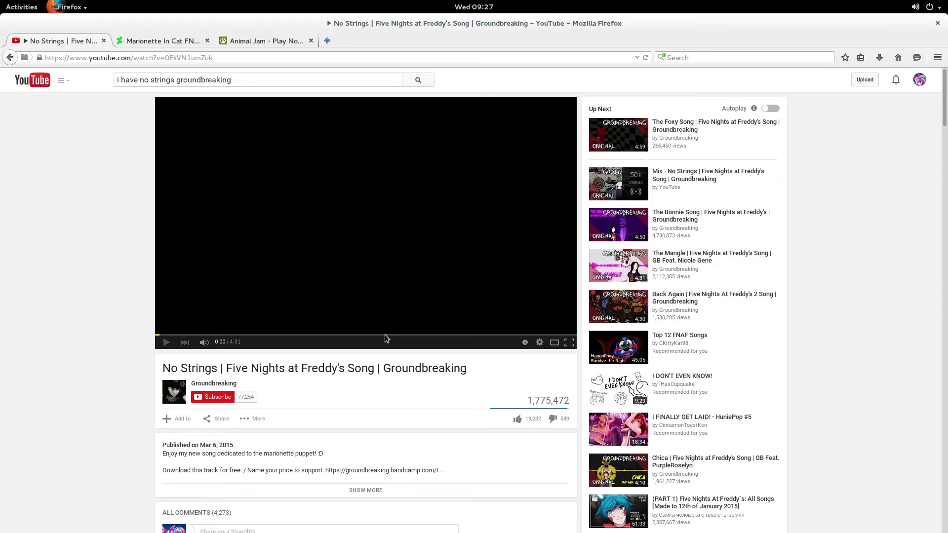
# Step: Switch to the GIMP drawing and bucket-fill the white interior of the cat's head and body with dark grey
pyautogui.press('super')
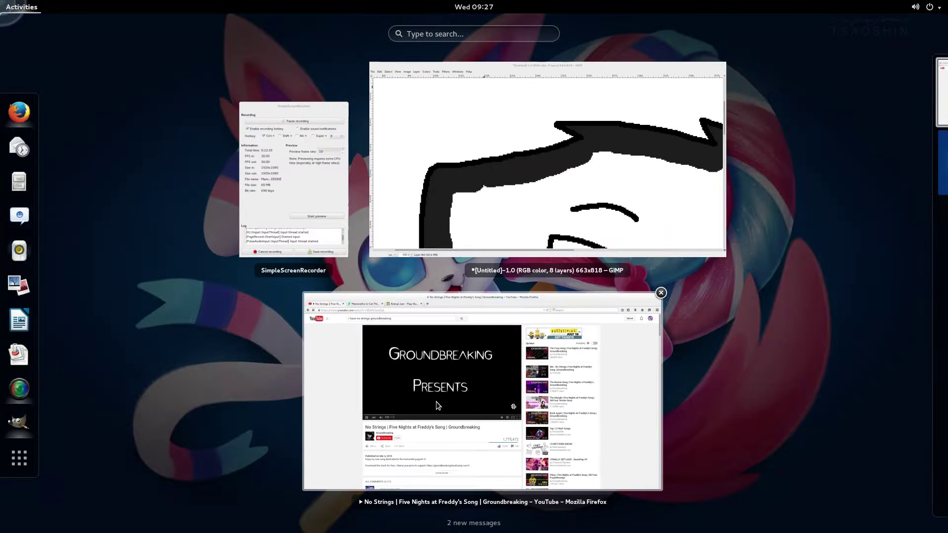
pyautogui.click(558, 213)
pyautogui.keyDown('ctrl'); pyautogui.scroll(-3, 530, 240); pyautogui.keyUp('ctrl')
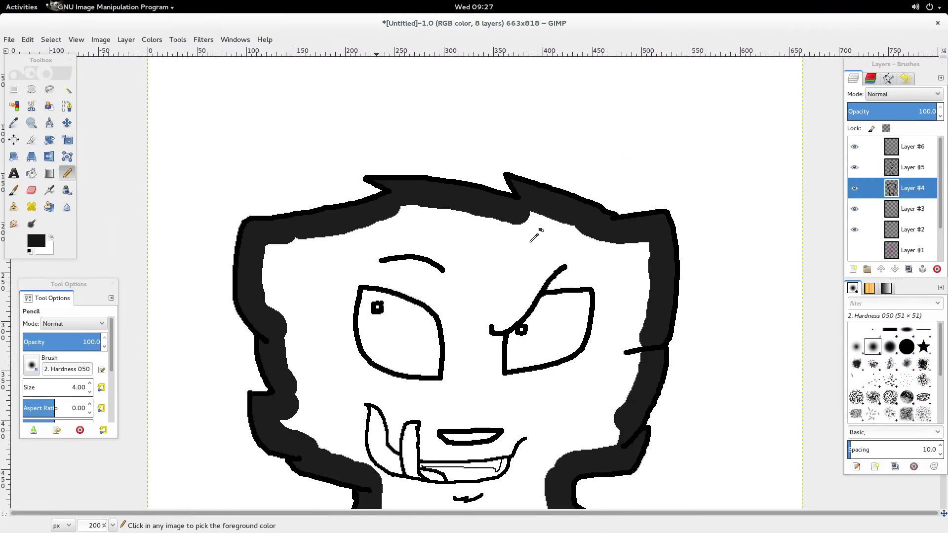
pyautogui.scroll(-5, 530, 242)
pyautogui.scroll(2, 530, 245)
pyautogui.scroll(3, 529, 245)
pyautogui.click(31, 174)
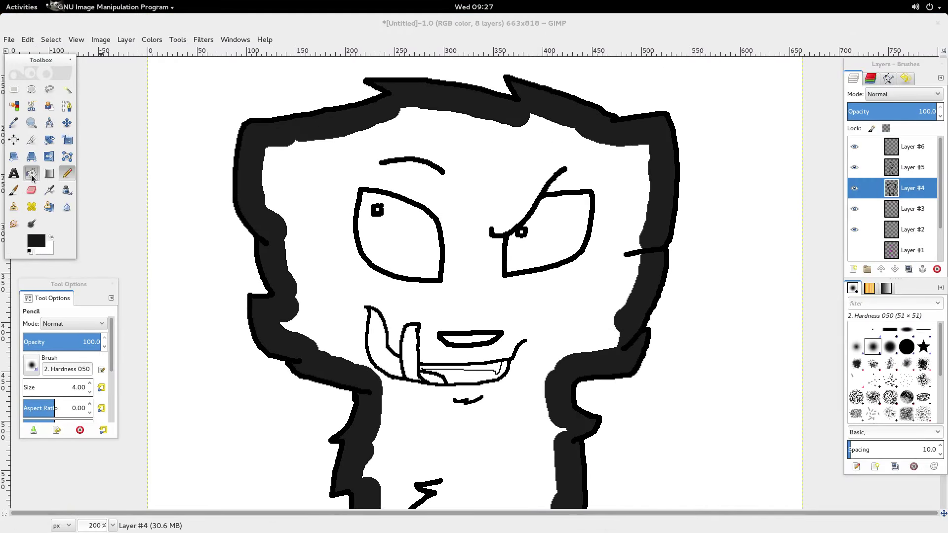
pyautogui.click(321, 202)
pyautogui.scroll(-5, 374, 244)
pyautogui.scroll(7, 398, 247)
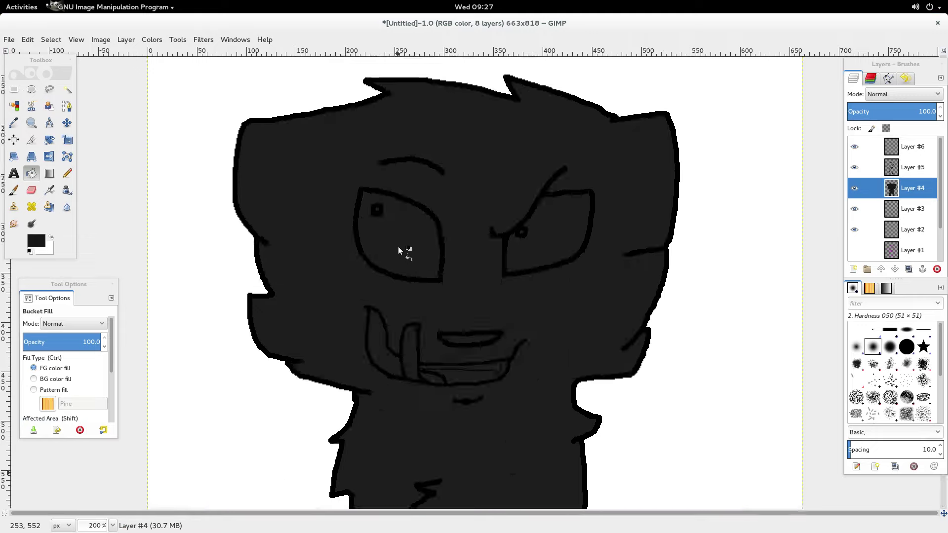
# Step: Select the dark grey fill by color and set the foreground color to light grey c9c9c9
pyautogui.click(14, 105)
pyautogui.click(384, 359)
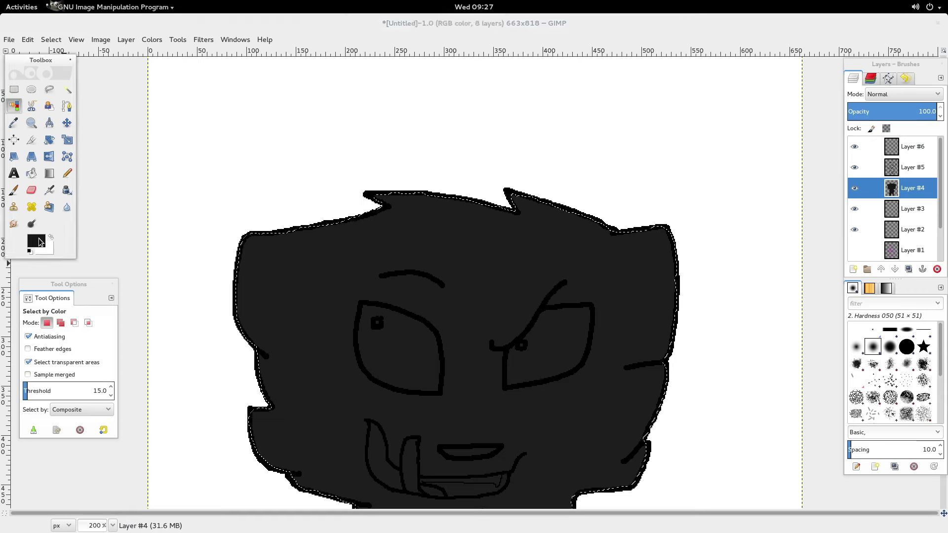
pyautogui.click(39, 242)
pyautogui.click(552, 184)
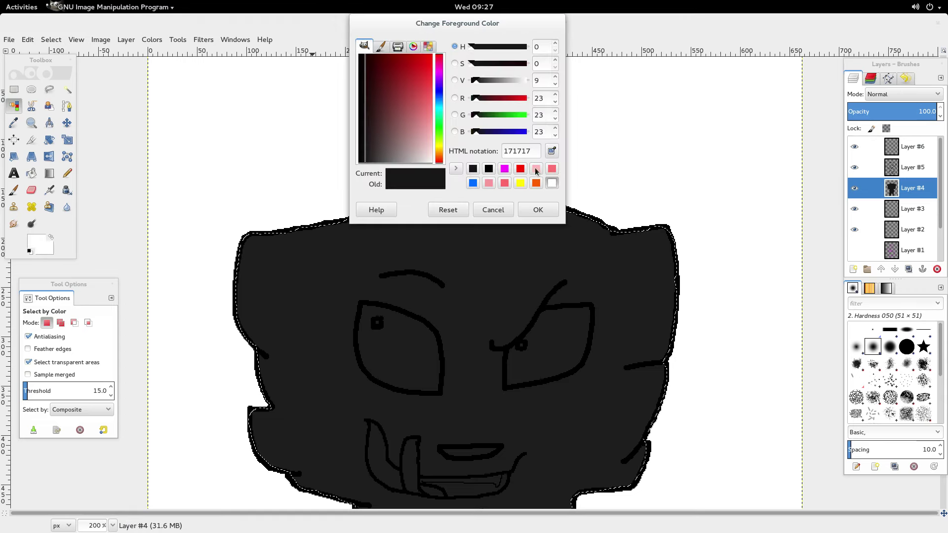
pyautogui.click(556, 84)
pyautogui.click(555, 83)
pyautogui.click(555, 83)
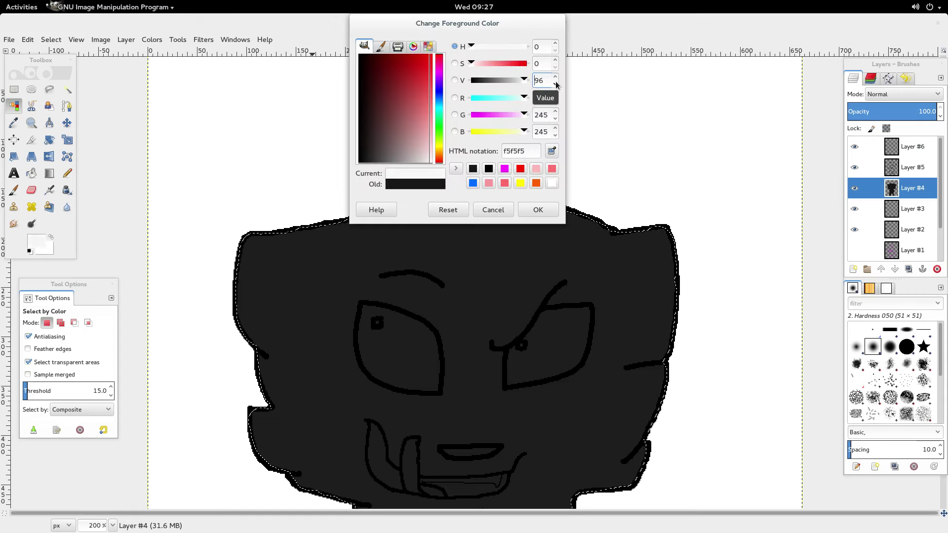
pyautogui.click(555, 84)
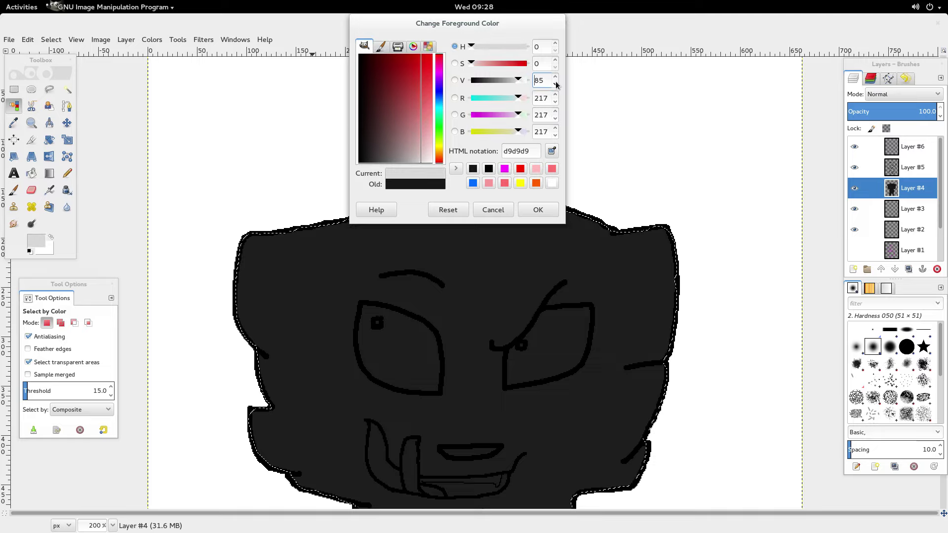
pyautogui.click(555, 83)
pyautogui.click(522, 209)
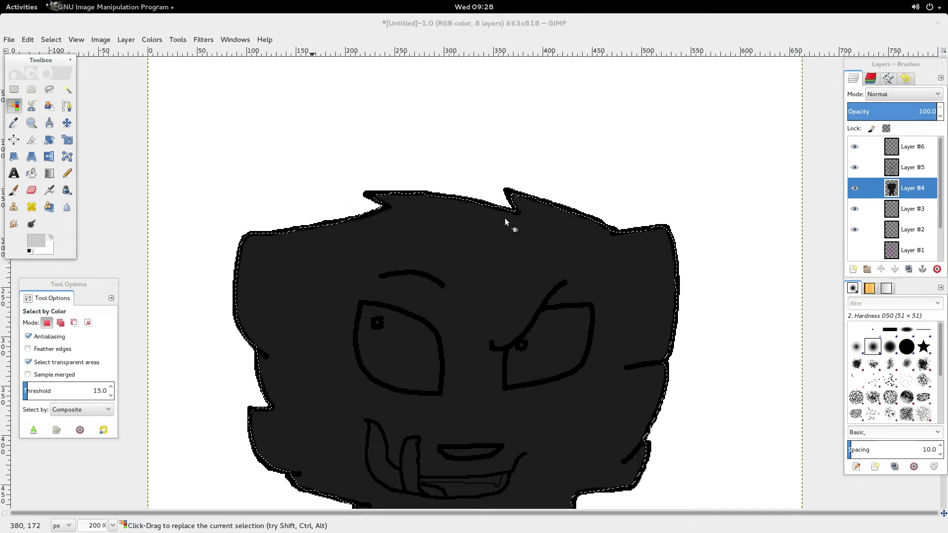
# Step: Set the pencil size to 24 and paint a light grey band below the mouth along the head's lower edge
pyautogui.scroll(-10, 131, 385)
pyautogui.scroll(7, 131, 385)
pyautogui.click(67, 173)
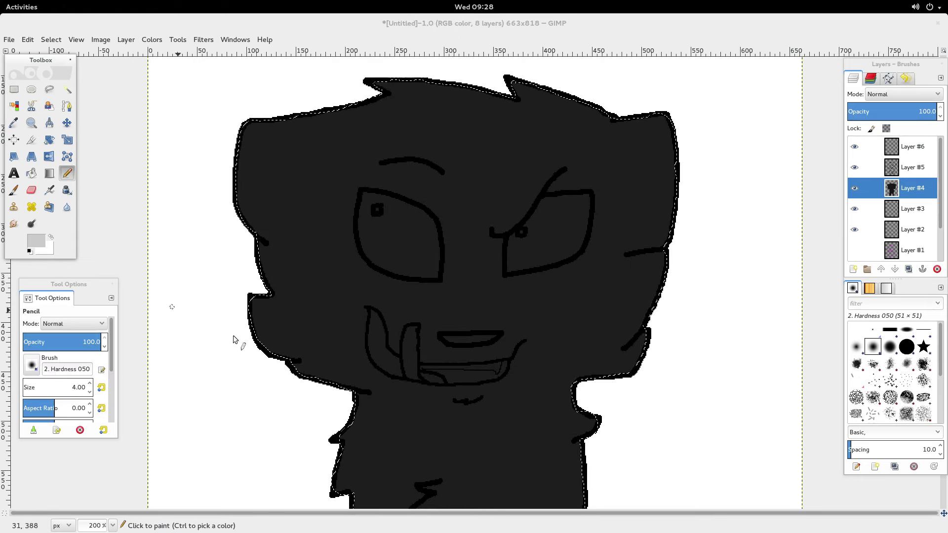
pyautogui.scroll(20, 89, 385)
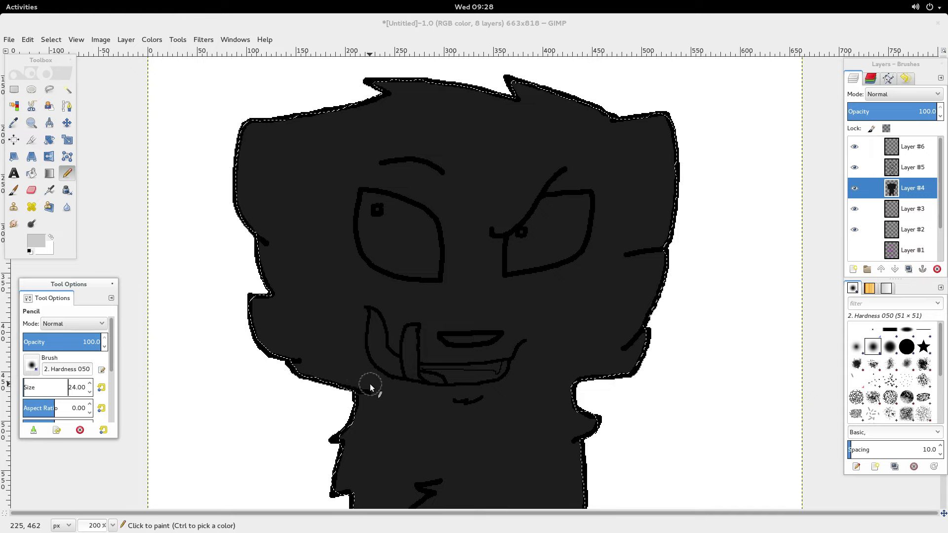
pyautogui.moveTo(369, 383); pyautogui.dragTo(587, 393)
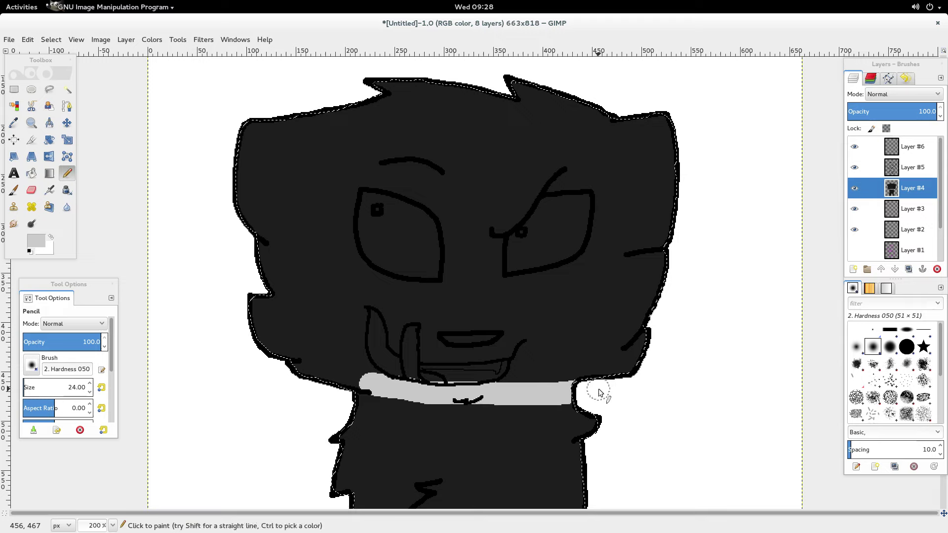
pyautogui.moveTo(362, 387); pyautogui.dragTo(287, 360)
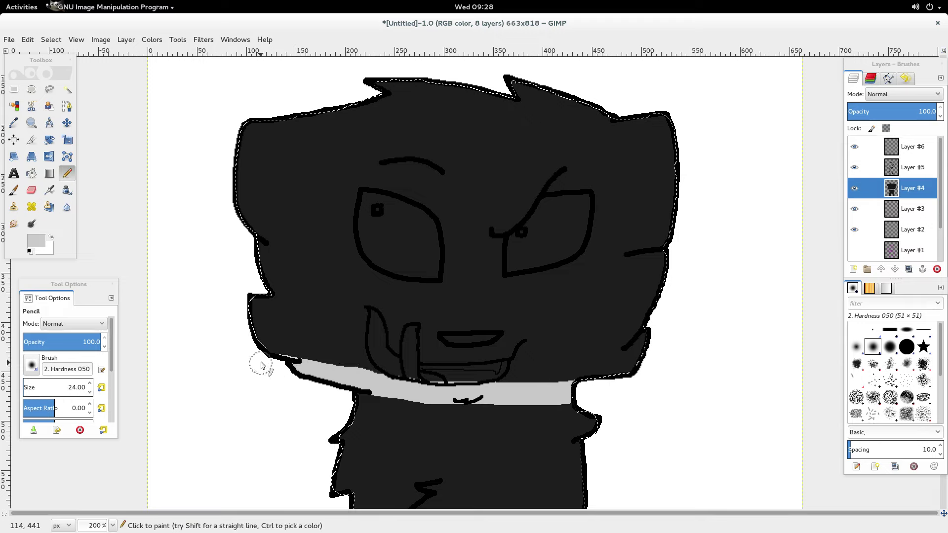
# Step: Set the pencil size to 81 and paint the forehead and both ears light grey
pyautogui.click(91, 384)
pyautogui.scroll(20, 89, 385)
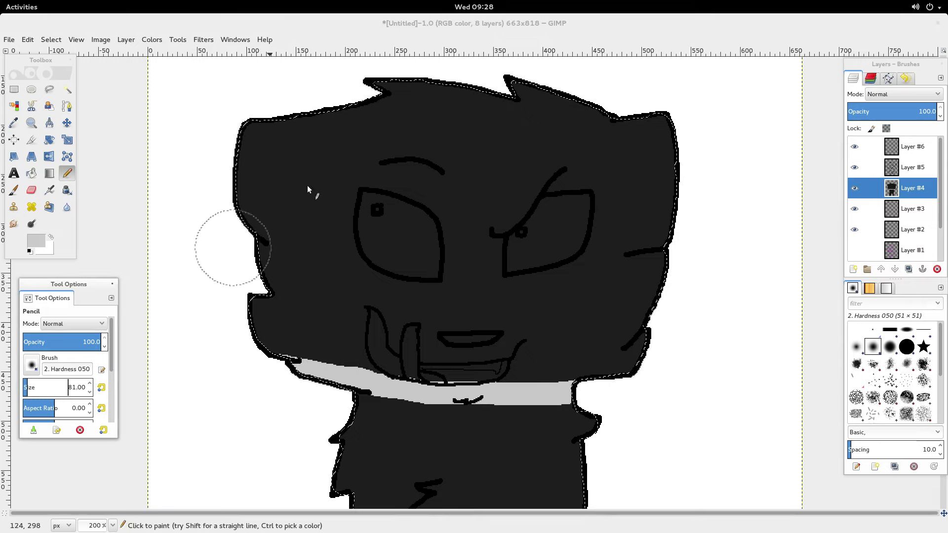
pyautogui.moveTo(307, 185)
pyautogui.mouseDown()
pyautogui.moveTo(328, 136)
pyautogui.moveTo(404, 113)
pyautogui.moveTo(630, 132)
pyautogui.moveTo(642, 269)
pyautogui.mouseUp()
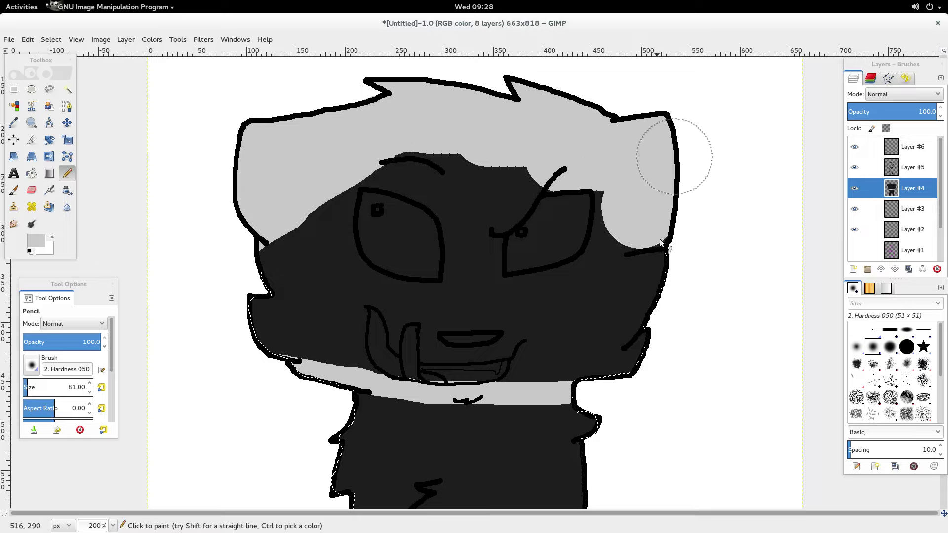
# Step: Change the foreground color to a near-white grey by raising its brightness value
pyautogui.click(38, 248)
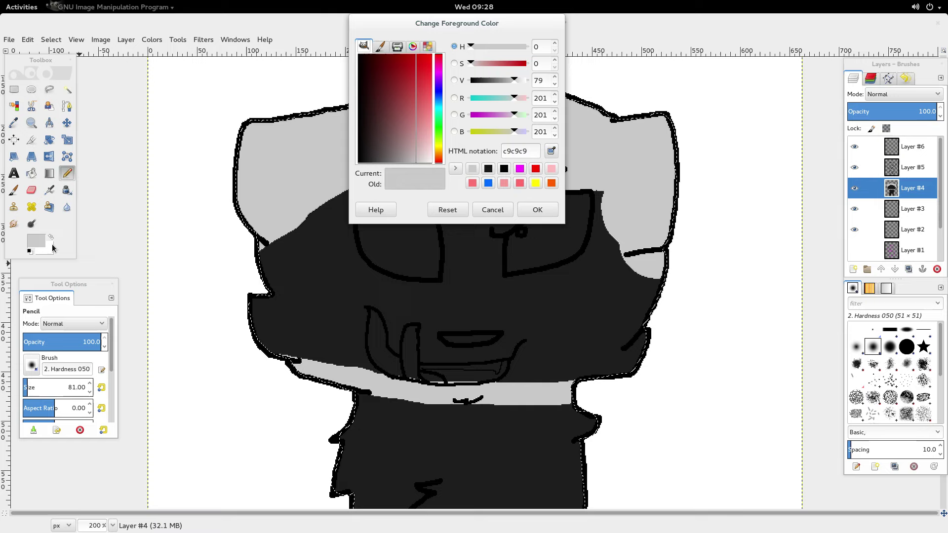
pyautogui.scroll(20, 556, 78)
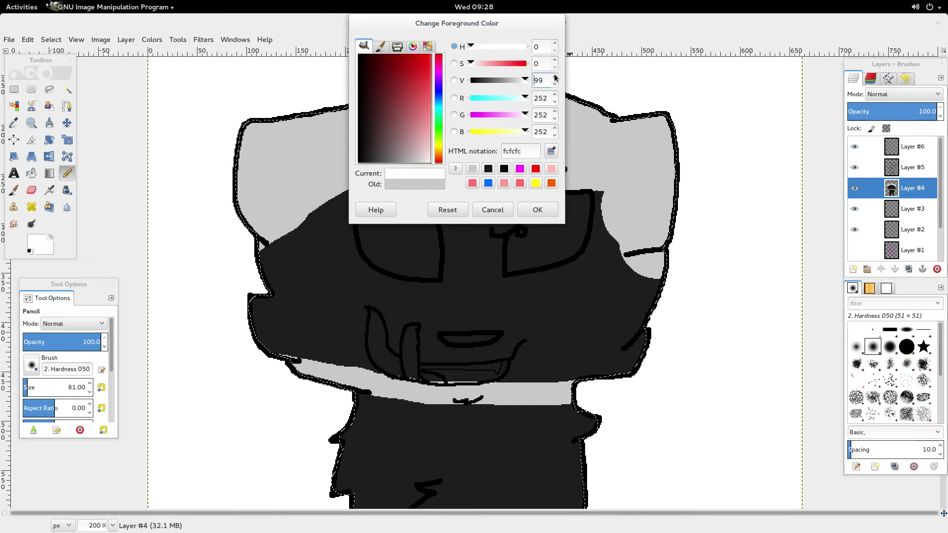
pyautogui.scroll(-6, 556, 80)
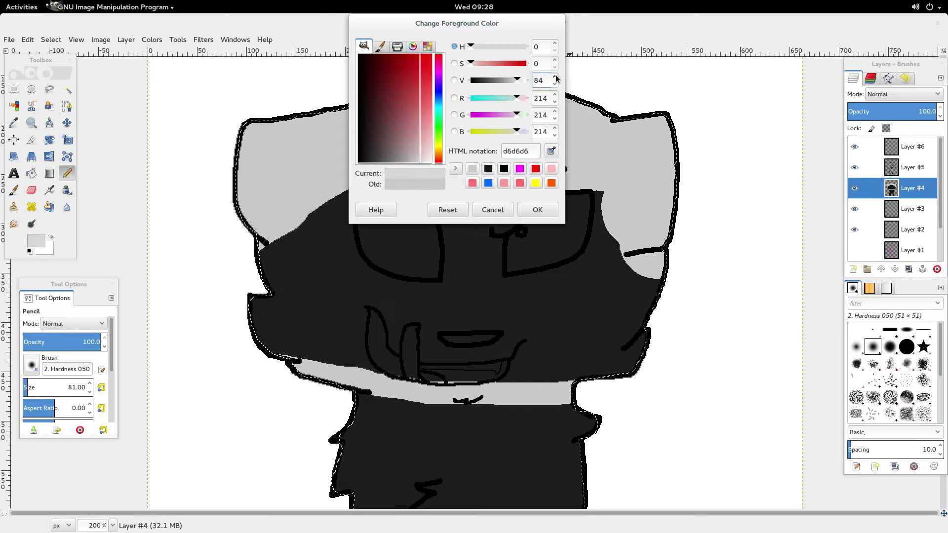
pyautogui.scroll(6, 556, 79)
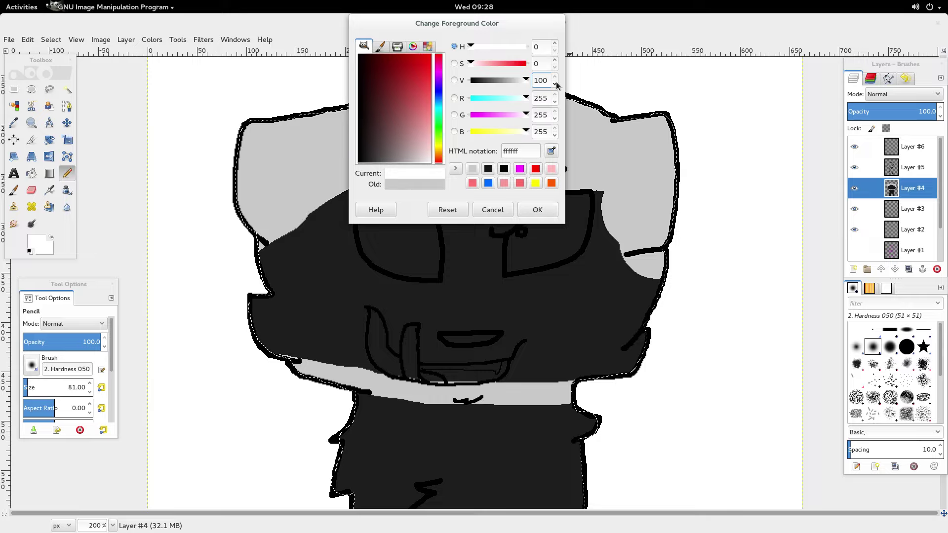
pyautogui.scroll(-2, 554, 80)
pyautogui.click(537, 209)
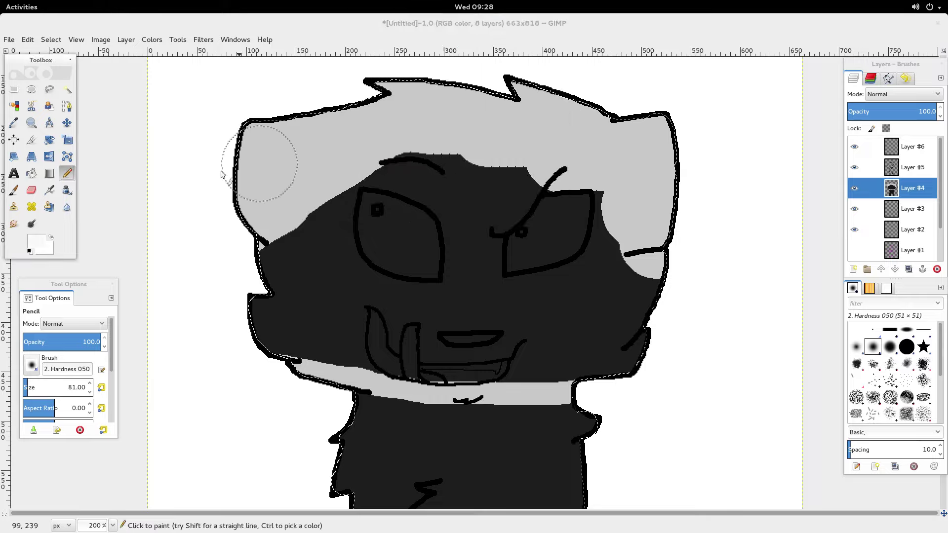
# Step: Paint the whole head down to the neck and the lower ends of both legs near-white
pyautogui.moveTo(249, 169)
pyautogui.mouseDown()
pyautogui.moveTo(285, 188)
pyautogui.moveTo(266, 184)
pyautogui.moveTo(236, 212)
pyautogui.moveTo(340, 161)
pyautogui.moveTo(422, 82)
pyautogui.moveTo(599, 123)
pyautogui.moveTo(646, 161)
pyautogui.moveTo(639, 255)
pyautogui.moveTo(488, 163)
pyautogui.moveTo(399, 158)
pyautogui.moveTo(352, 215)
pyautogui.moveTo(535, 201)
pyautogui.moveTo(596, 231)
pyautogui.moveTo(246, 269)
pyautogui.mouseUp()
pyautogui.moveTo(263, 324)
pyautogui.mouseDown()
pyautogui.moveTo(413, 365)
pyautogui.moveTo(562, 375)
pyautogui.moveTo(611, 348)
pyautogui.moveTo(625, 298)
pyautogui.moveTo(261, 272)
pyautogui.moveTo(493, 312)
pyautogui.mouseUp()
pyautogui.keyDown('ctrl'); pyautogui.scroll(-1, 505, 288); pyautogui.keyUp('ctrl')
pyautogui.scroll(1, 503, 286)
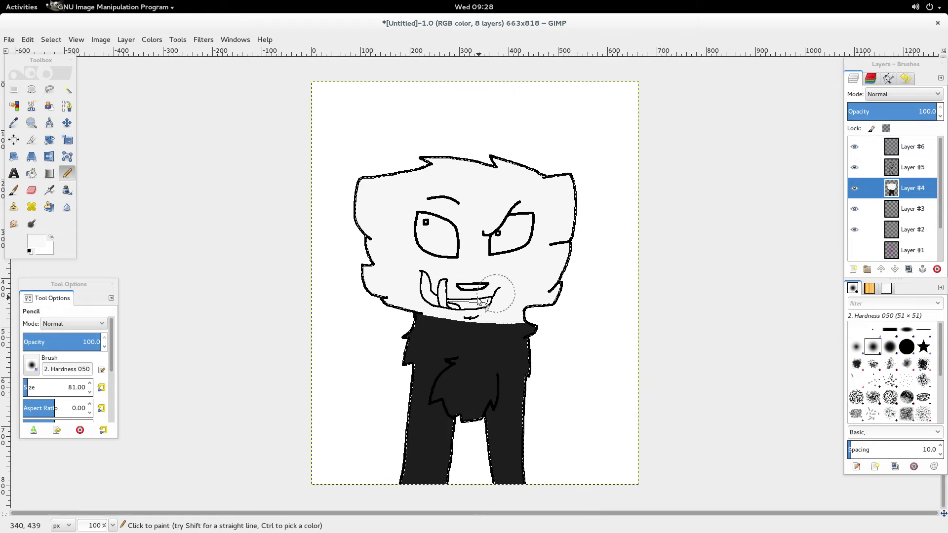
pyautogui.moveTo(489, 486); pyautogui.dragTo(519, 490)
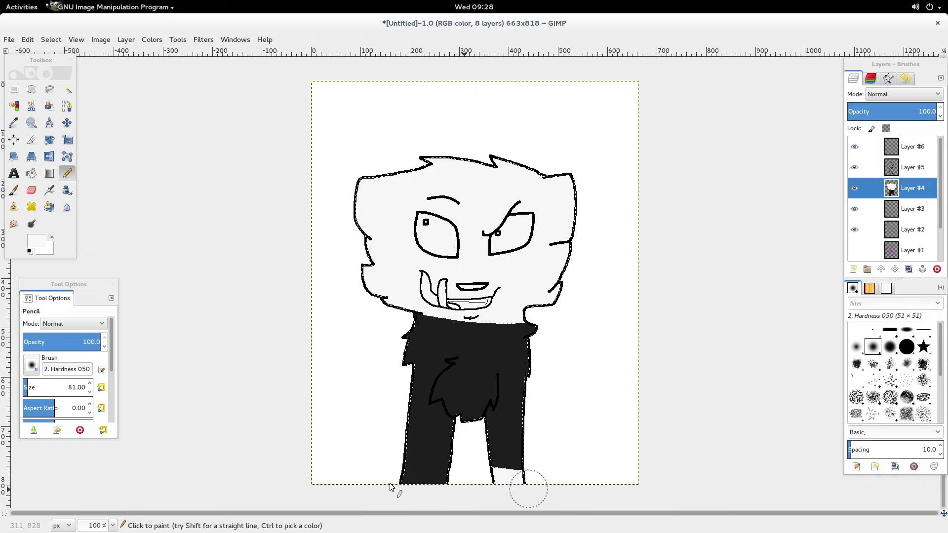
pyautogui.moveTo(398, 480); pyautogui.dragTo(491, 497)
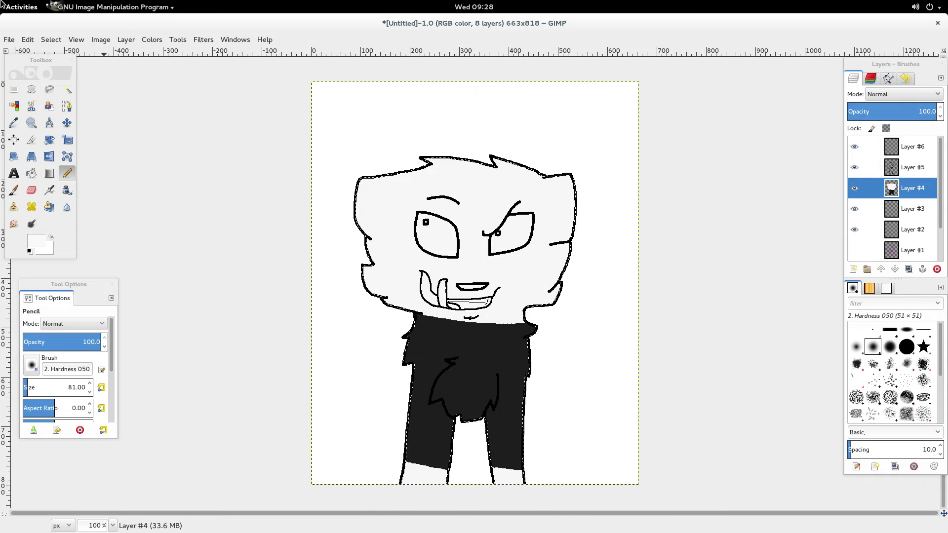
# Step: Switch to Firefox and open the chat history in the Animal Jam game
pyautogui.moveTo(1, 1)
pyautogui.click(402, 296)
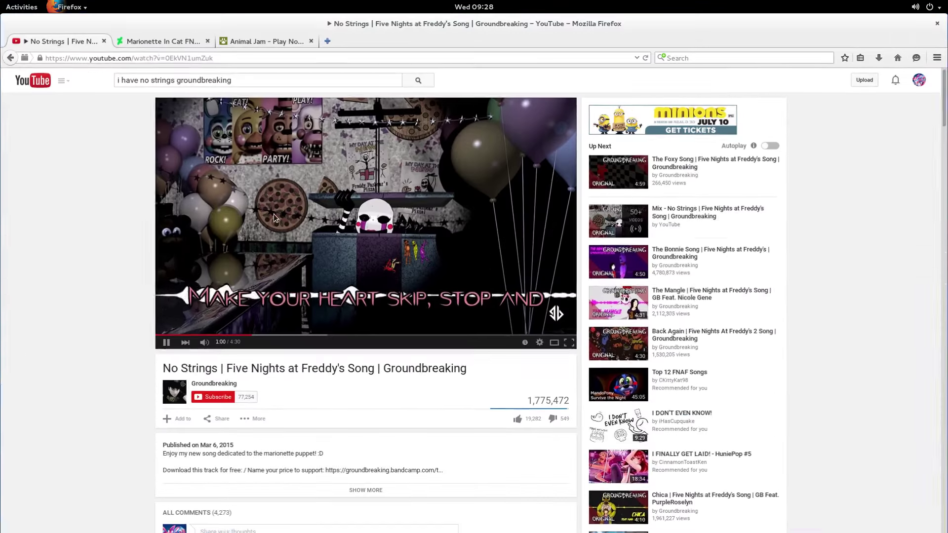
pyautogui.click(163, 40)
pyautogui.click(266, 43)
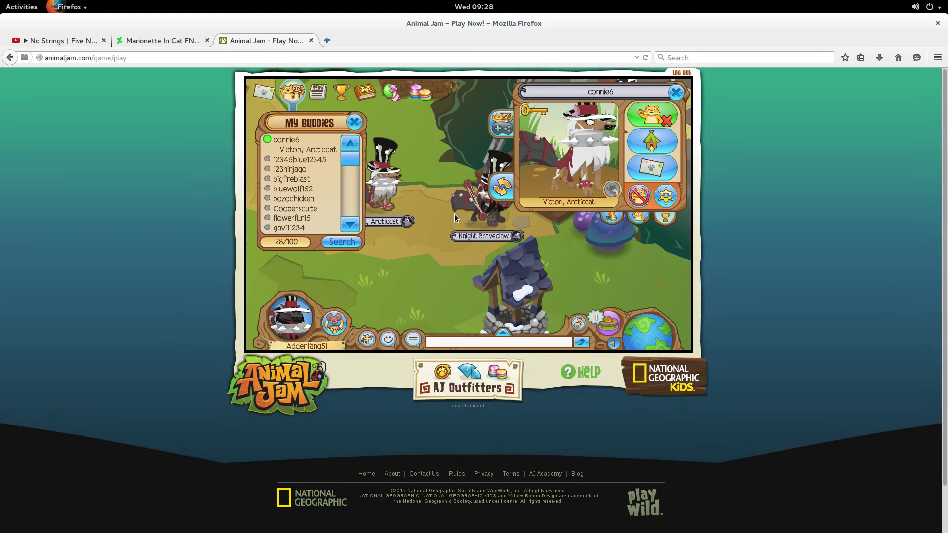
pyautogui.click(501, 343)
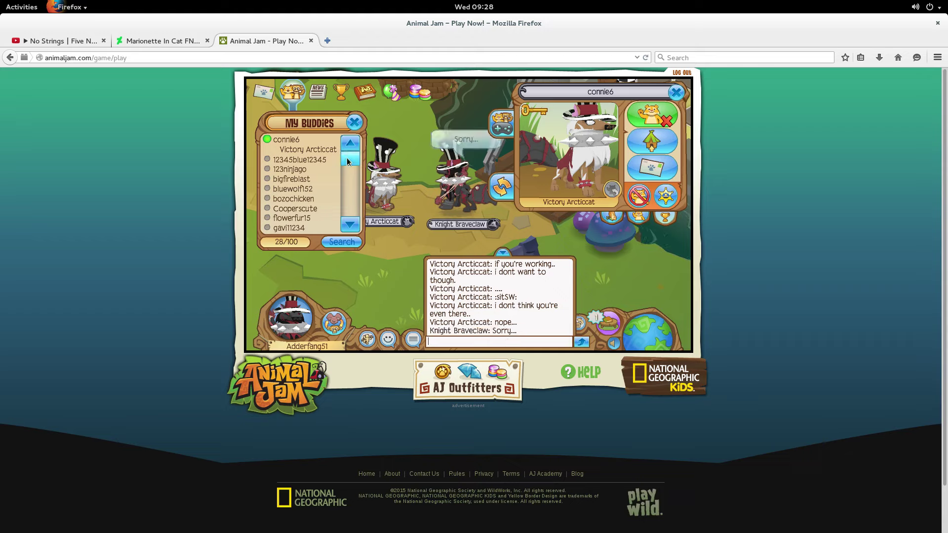
# Step: View the Marionette In Cat FNaF Fanart reference on DeviantArt and return to the GIMP drawing
pyautogui.click(157, 41)
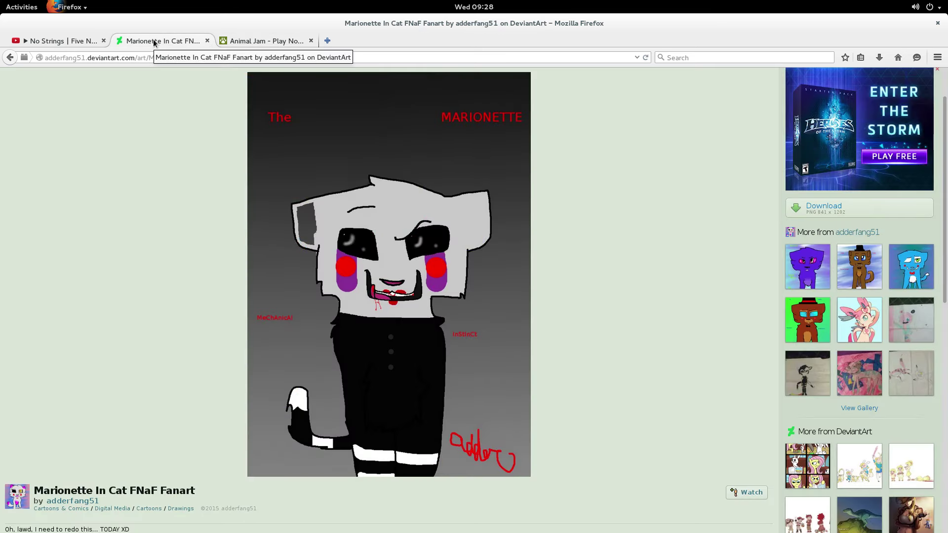
pyautogui.moveTo(0, 0)
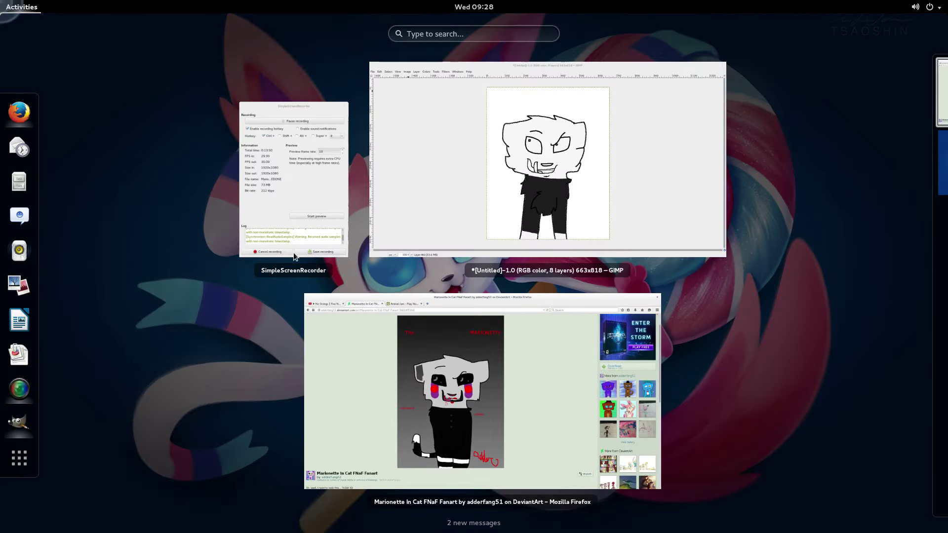
pyautogui.click(462, 192)
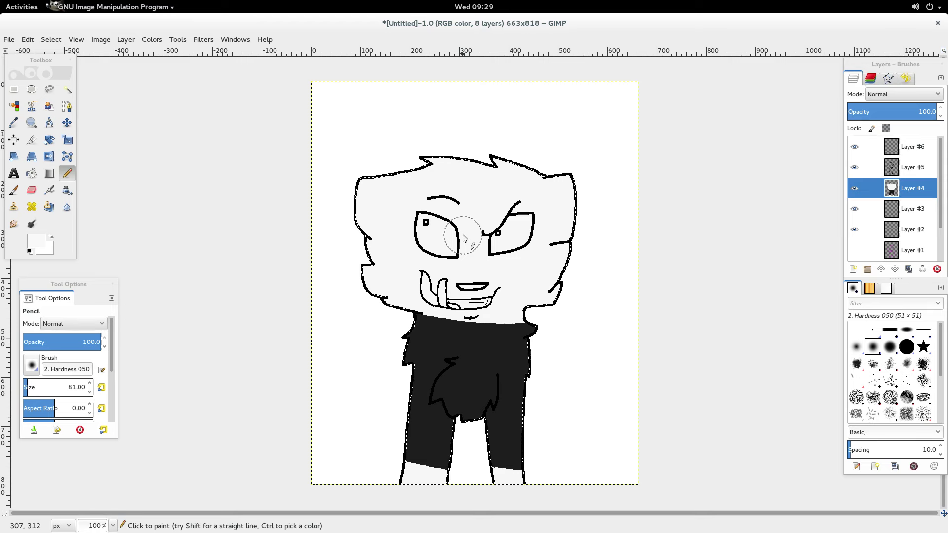
# Step: Glance at the Marionette cat reference among the open windows and clear the selection around the drawn cat
pyautogui.moveTo(1, 1)
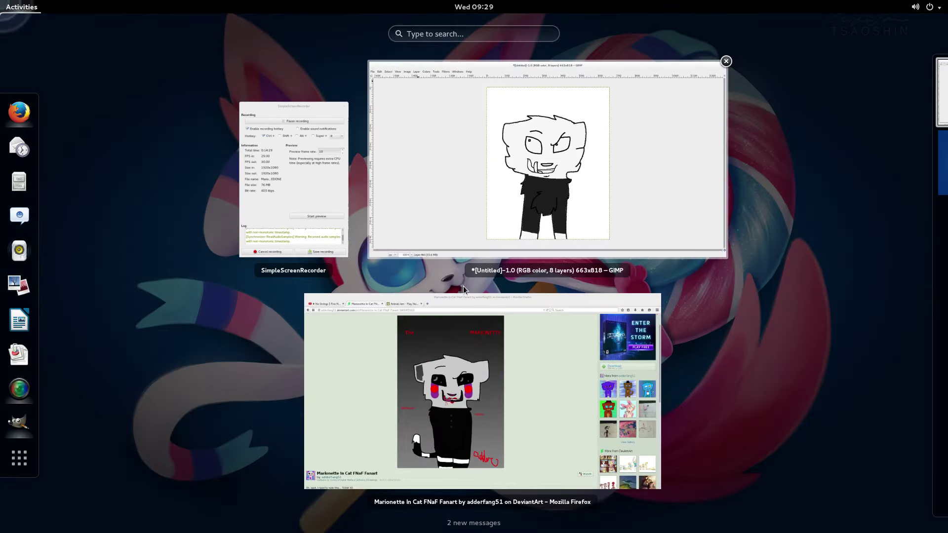
pyautogui.click(488, 227)
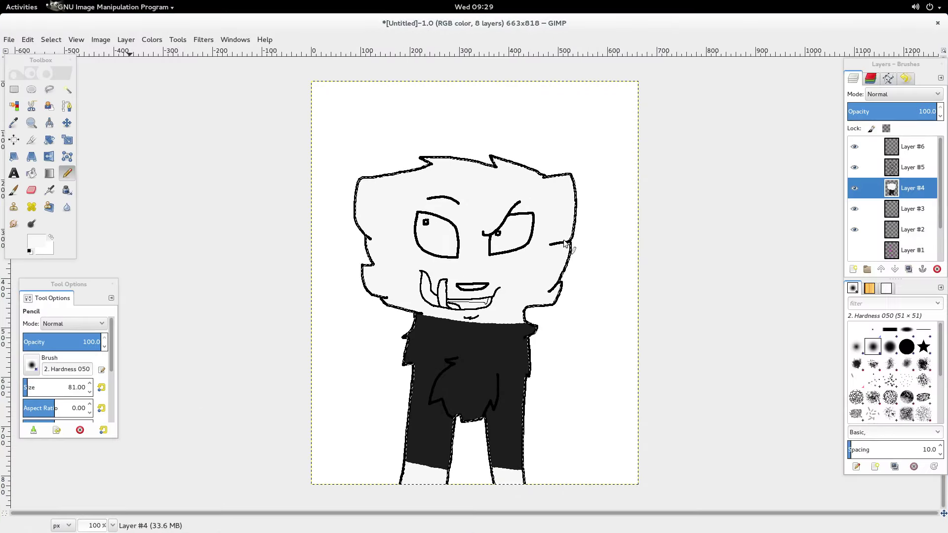
pyautogui.scroll(2, 475, 237)
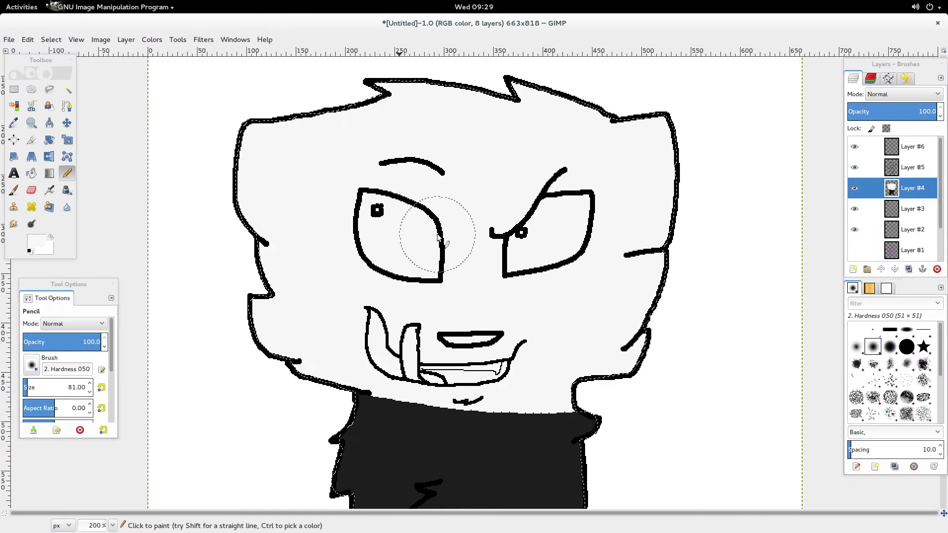
pyautogui.press('ctrl')
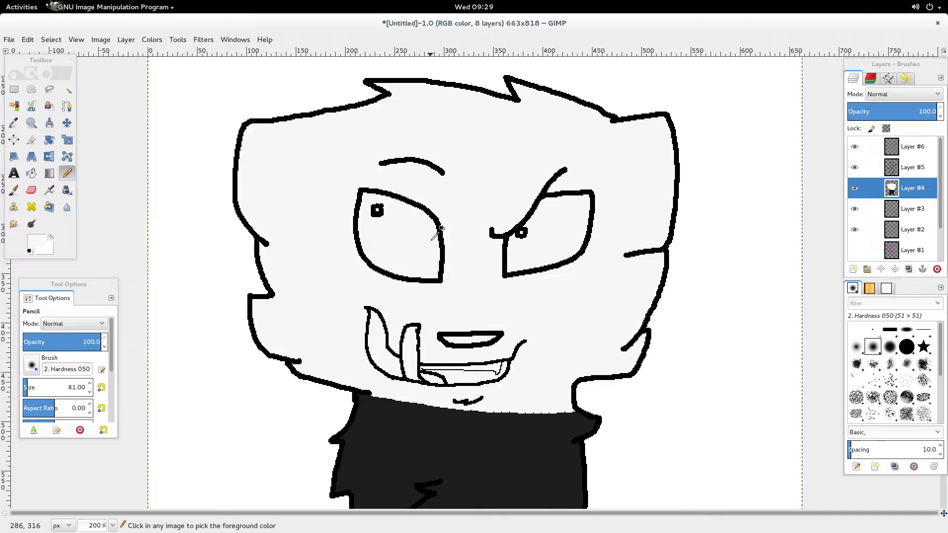
# Step: Change the foreground color to black (000000) for coloring the cat's left-hand eye
pyautogui.scroll(4, 258, 233)
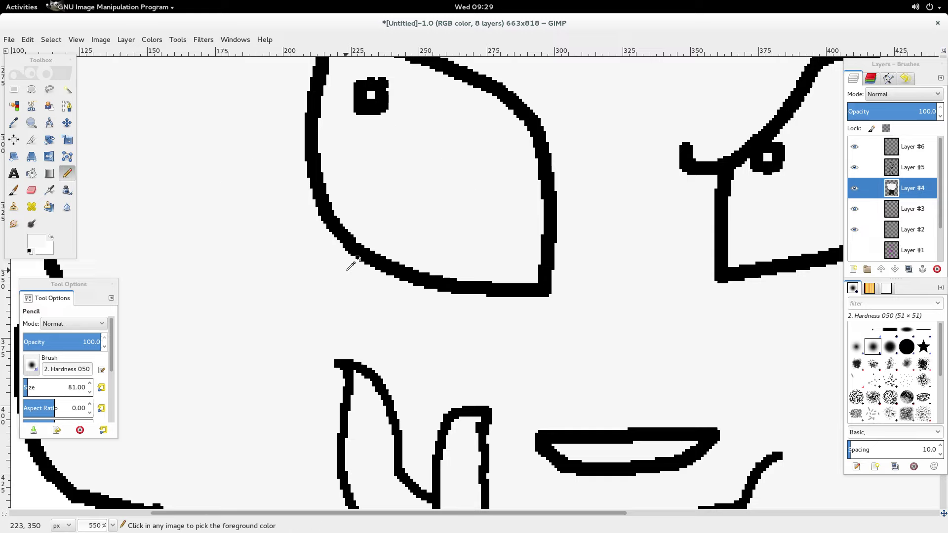
pyautogui.click(36, 242)
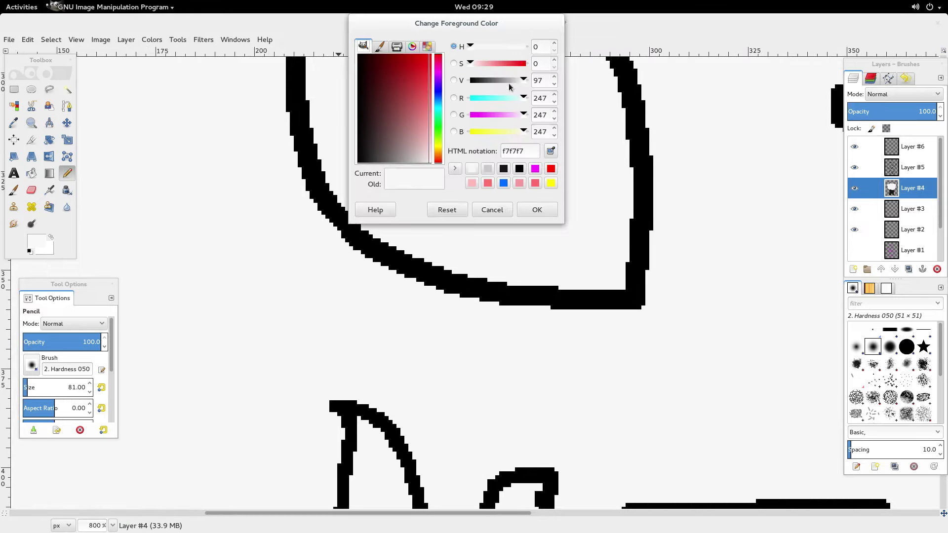
pyautogui.moveTo(520, 81); pyautogui.dragTo(470, 81)
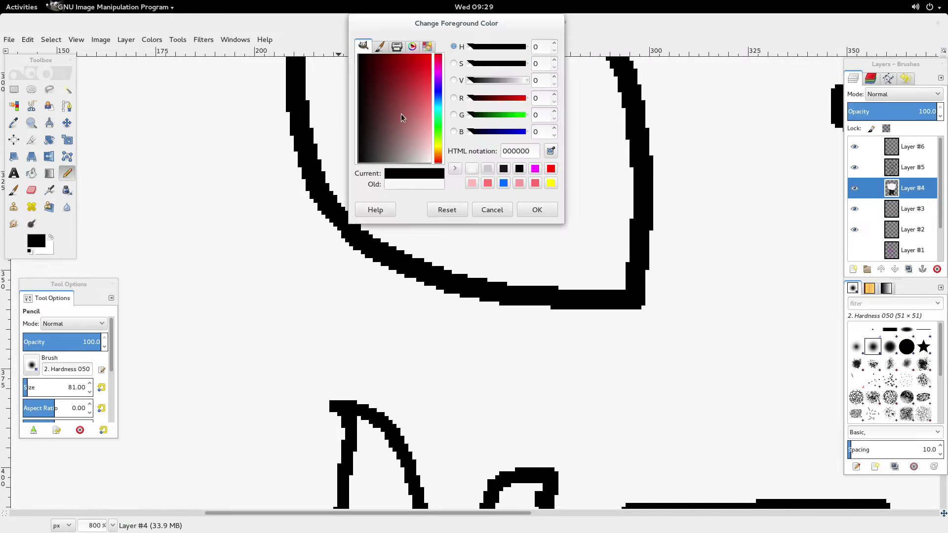
pyautogui.click(536, 210)
pyautogui.scroll(3, 511, 229)
pyautogui.hotkey('shift', 'ctrl', 'a')
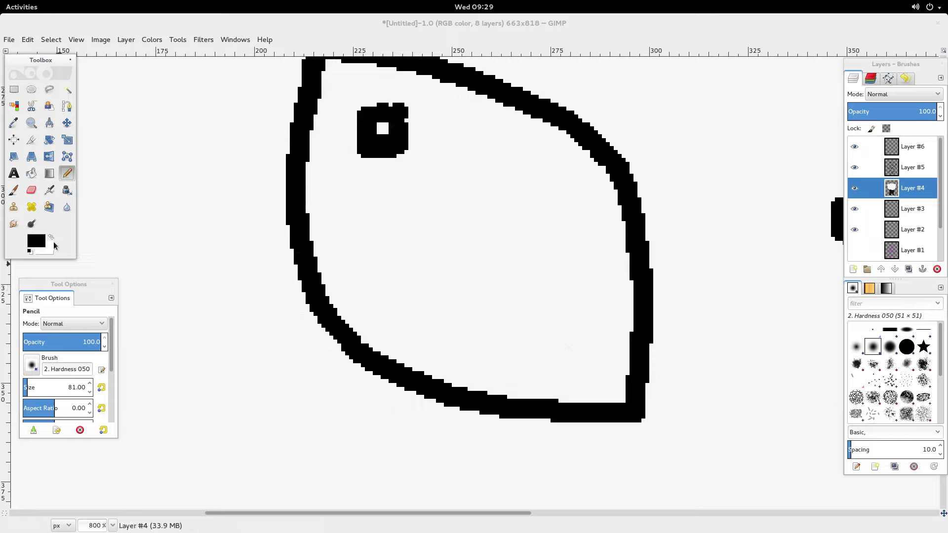
# Step: Paint the lower part of the left-hand eye black on Layer #4 with the Pencil at brush size 51
pyautogui.click(89, 395)
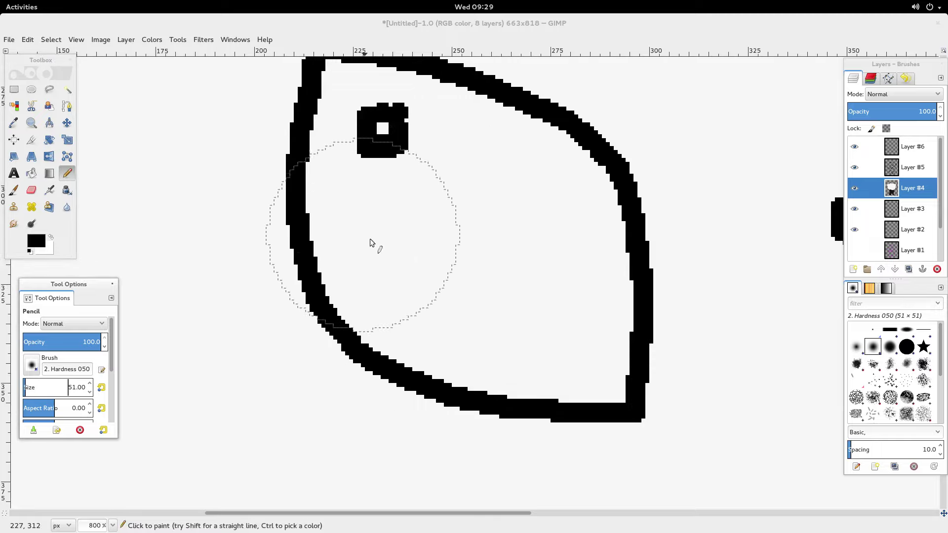
pyautogui.moveTo(405, 246)
pyautogui.mouseDown()
pyautogui.moveTo(447, 290)
pyautogui.moveTo(433, 293)
pyautogui.moveTo(557, 319)
pyautogui.mouseUp()
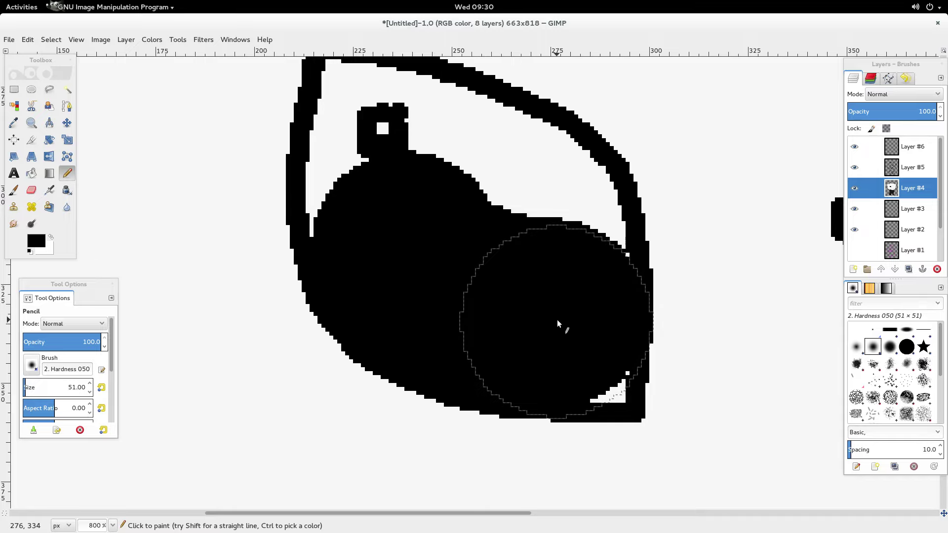
pyautogui.moveTo(557, 321); pyautogui.dragTo(557, 321)
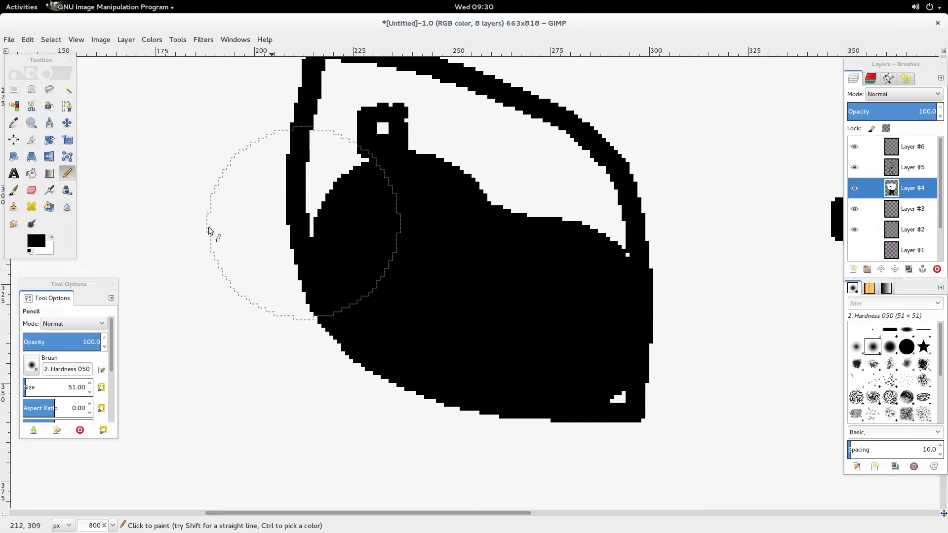
# Step: Reduce the Pencil brush size to 37
pyautogui.click(90, 393)
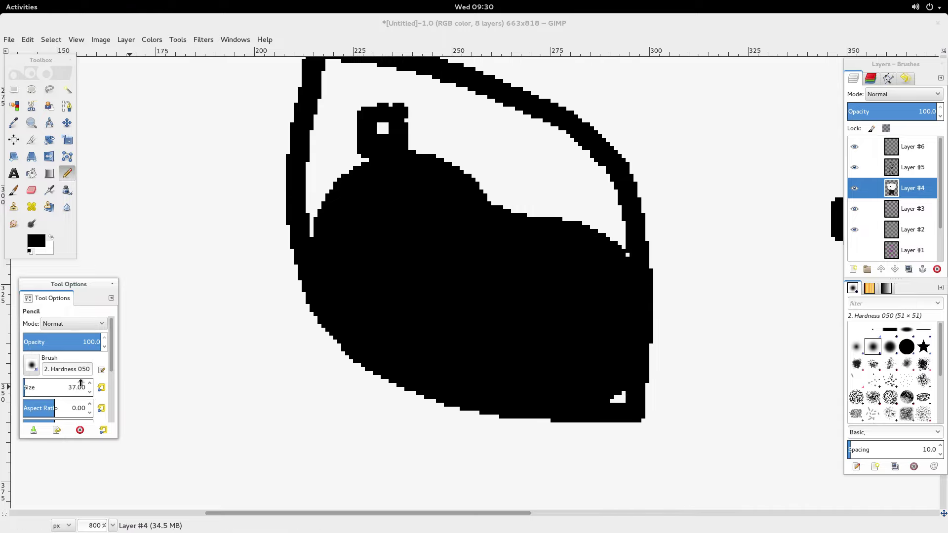
# Step: Set the pencil size to 10 and fill the left eye black, keeping the small square highlight white
pyautogui.click(89, 394)
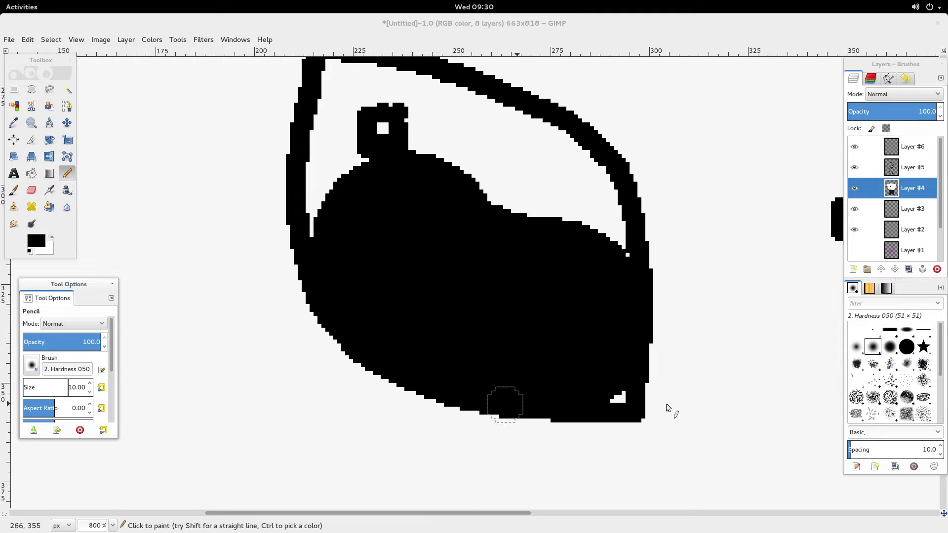
pyautogui.click(628, 405)
pyautogui.moveTo(603, 182); pyautogui.dragTo(570, 144)
pyautogui.scroll(5, 577, 224)
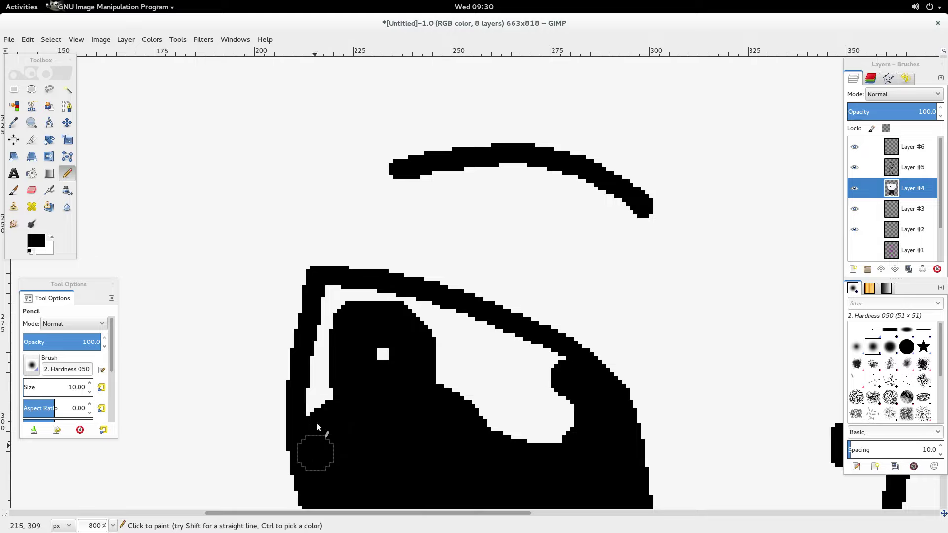
pyautogui.moveTo(408, 311); pyautogui.dragTo(533, 352)
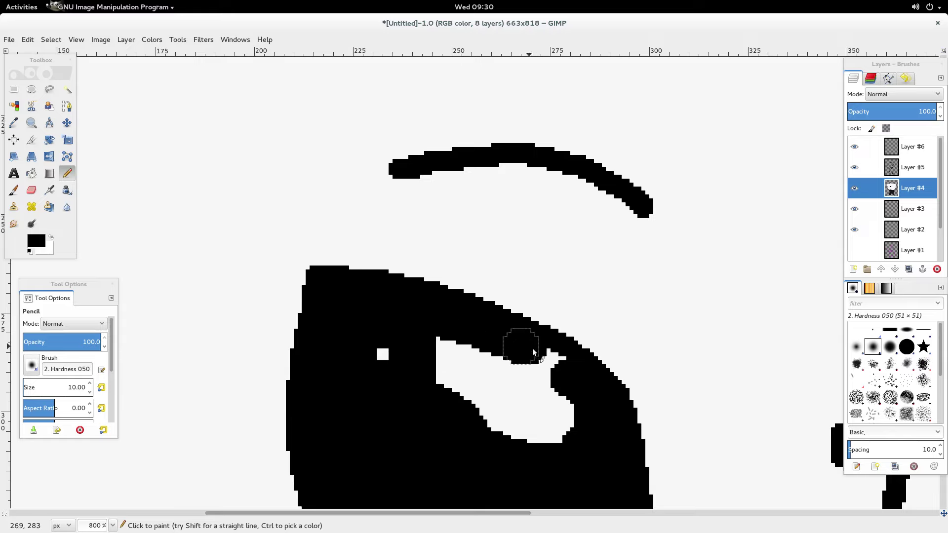
pyautogui.moveTo(569, 430)
pyautogui.mouseDown()
pyautogui.moveTo(523, 450)
pyautogui.moveTo(437, 374)
pyautogui.moveTo(445, 357)
pyautogui.moveTo(558, 413)
pyautogui.mouseUp()
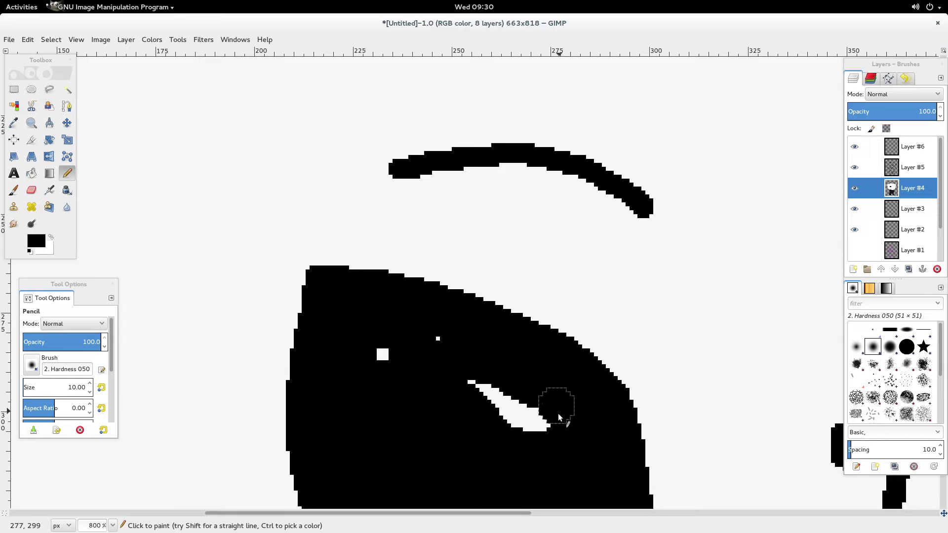
# Step: Paint the inner half of the right eye black around its small white square highlight
pyautogui.scroll(-4, 540, 364)
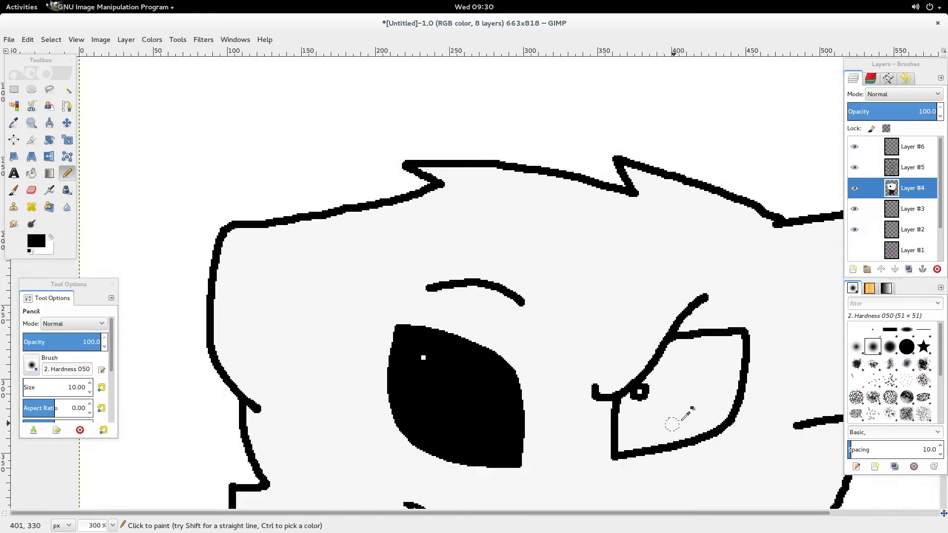
pyautogui.scroll(1, 689, 413)
pyautogui.scroll(4, 688, 413)
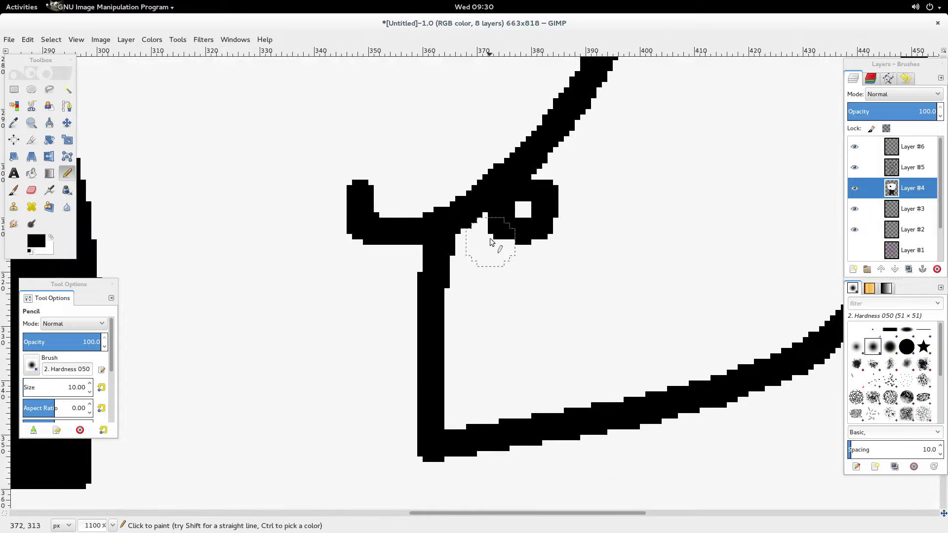
pyautogui.moveTo(473, 252); pyautogui.dragTo(460, 359)
pyautogui.moveTo(501, 402)
pyautogui.mouseDown()
pyautogui.moveTo(533, 405)
pyautogui.moveTo(556, 361)
pyautogui.moveTo(555, 285)
pyautogui.moveTo(530, 263)
pyautogui.mouseUp()
pyautogui.moveTo(489, 329)
pyautogui.mouseDown()
pyautogui.moveTo(521, 324)
pyautogui.moveTo(533, 306)
pyautogui.mouseUp()
pyautogui.scroll(3, 681, 385)
pyautogui.moveTo(605, 215)
pyautogui.mouseDown()
pyautogui.moveTo(625, 242)
pyautogui.moveTo(662, 389)
pyautogui.moveTo(656, 473)
pyautogui.mouseUp()
pyautogui.scroll(-3, 653, 472)
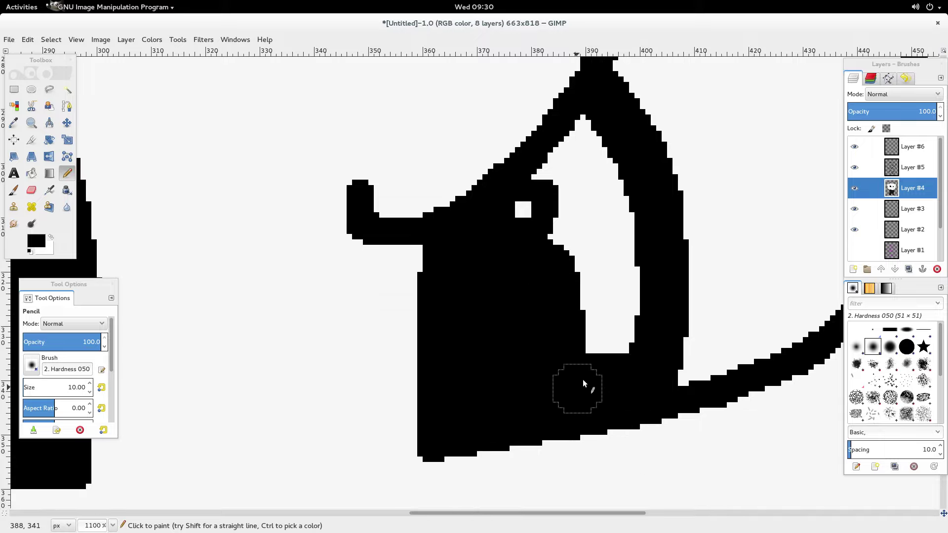
pyautogui.moveTo(583, 380); pyautogui.dragTo(637, 319)
pyautogui.moveTo(627, 278)
pyautogui.mouseDown()
pyautogui.moveTo(636, 233)
pyautogui.moveTo(563, 249)
pyautogui.moveTo(573, 221)
pyautogui.moveTo(610, 203)
pyautogui.moveTo(589, 126)
pyautogui.mouseUp()
pyautogui.moveTo(554, 164); pyautogui.dragTo(570, 179)
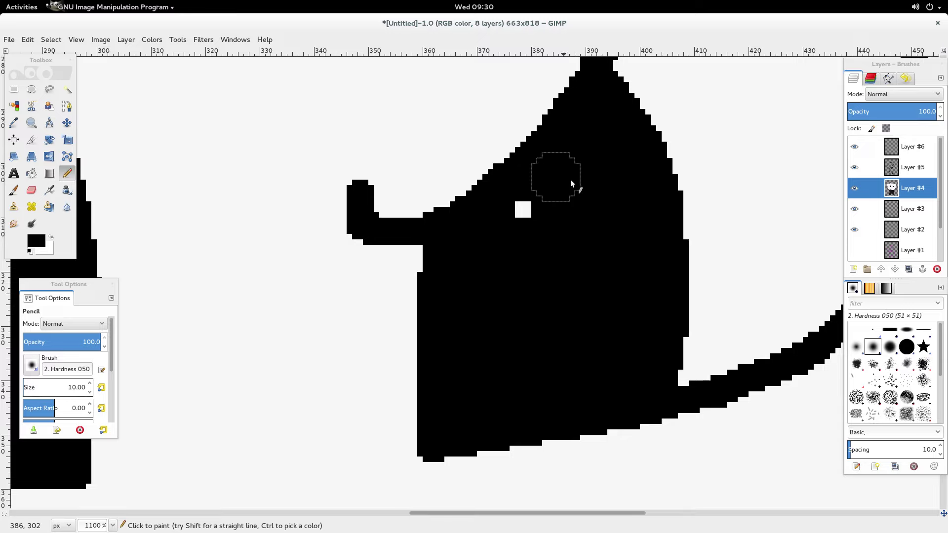
# Step: Fill the remaining outer part of the right eye black, working inward from its outline
pyautogui.moveTo(586, 515); pyautogui.dragTo(613, 514)
pyautogui.scroll(5, 621, 409)
pyautogui.scroll(-5, 621, 409)
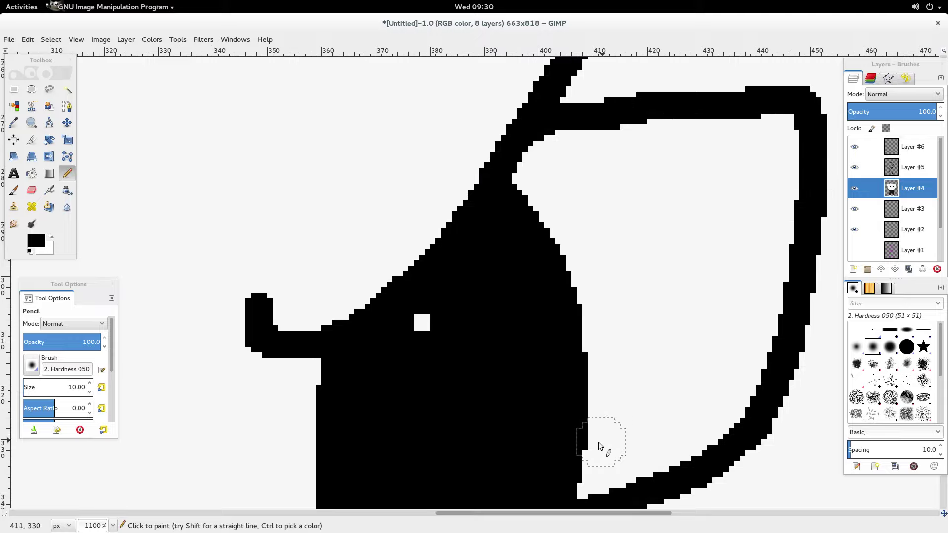
pyautogui.moveTo(586, 476)
pyautogui.mouseDown()
pyautogui.moveTo(687, 440)
pyautogui.moveTo(755, 386)
pyautogui.moveTo(778, 342)
pyautogui.moveTo(790, 154)
pyautogui.moveTo(787, 136)
pyautogui.moveTo(565, 109)
pyautogui.mouseUp()
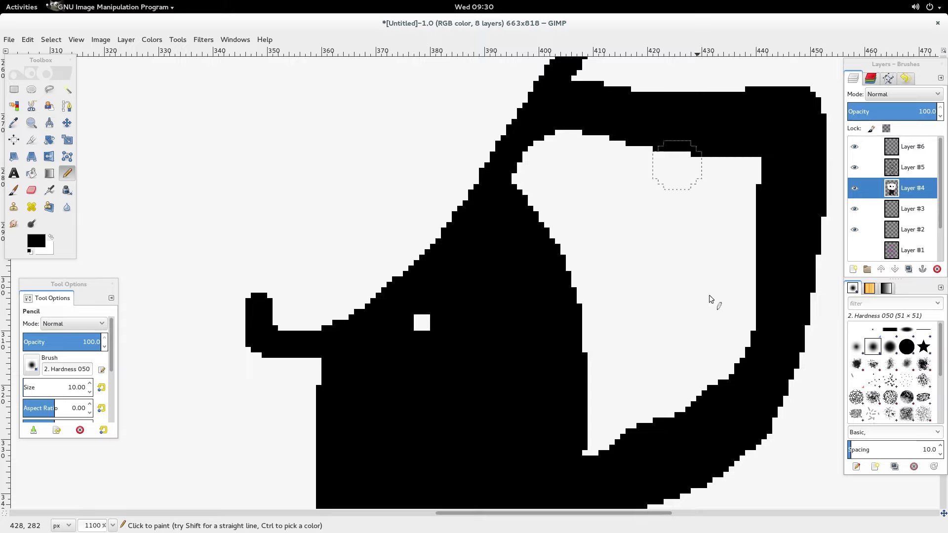
pyautogui.hotkey('ctrl', 'z')
pyautogui.moveTo(528, 198)
pyautogui.mouseDown()
pyautogui.moveTo(546, 138)
pyautogui.moveTo(612, 143)
pyautogui.moveTo(742, 121)
pyautogui.moveTo(778, 134)
pyautogui.mouseUp()
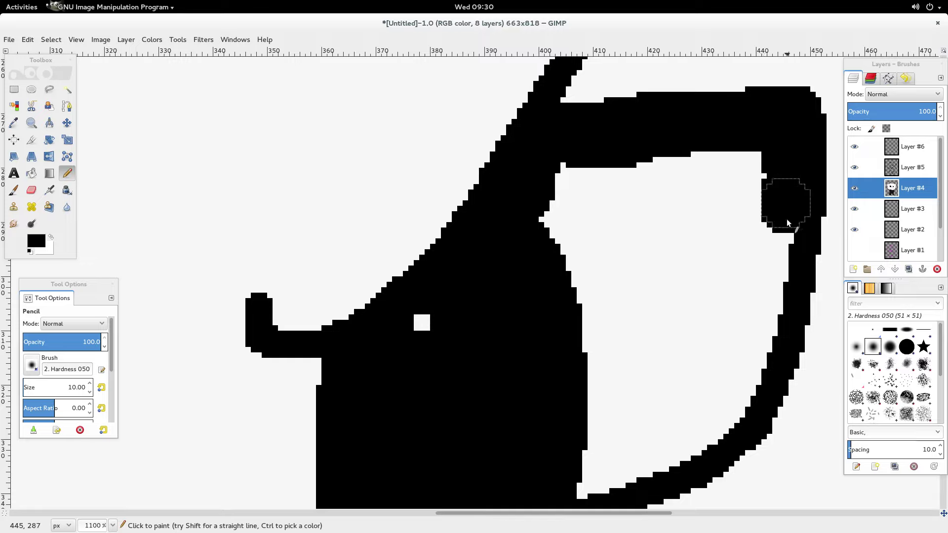
pyautogui.moveTo(786, 218)
pyautogui.mouseDown()
pyautogui.moveTo(769, 328)
pyautogui.moveTo(747, 393)
pyautogui.moveTo(731, 420)
pyautogui.moveTo(642, 459)
pyautogui.mouseUp()
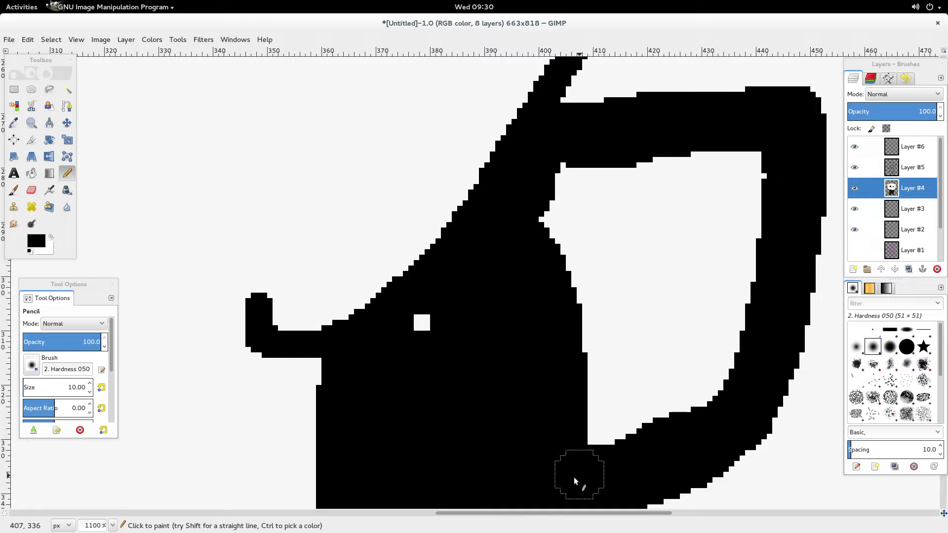
pyautogui.moveTo(573, 477)
pyautogui.mouseDown()
pyautogui.moveTo(651, 439)
pyautogui.moveTo(742, 366)
pyautogui.moveTo(770, 260)
pyautogui.moveTo(758, 142)
pyautogui.moveTo(695, 371)
pyautogui.moveTo(588, 404)
pyautogui.moveTo(580, 397)
pyautogui.moveTo(669, 330)
pyautogui.moveTo(716, 212)
pyautogui.moveTo(718, 138)
pyautogui.moveTo(698, 227)
pyautogui.moveTo(597, 364)
pyautogui.moveTo(568, 369)
pyautogui.moveTo(641, 268)
pyautogui.moveTo(689, 174)
pyautogui.moveTo(683, 156)
pyautogui.moveTo(596, 298)
pyautogui.moveTo(569, 265)
pyautogui.moveTo(629, 172)
pyautogui.moveTo(600, 241)
pyautogui.moveTo(545, 207)
pyautogui.mouseUp()
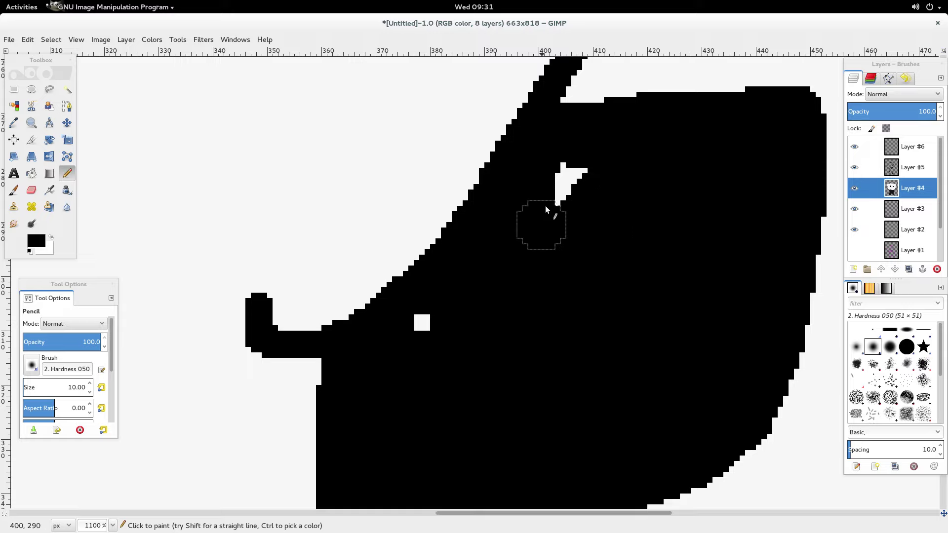
# Step: Change the foreground colour to purple, bd00bd
pyautogui.keyDown('ctrl'); pyautogui.scroll(-4, 574, 185); pyautogui.keyUp('ctrl')
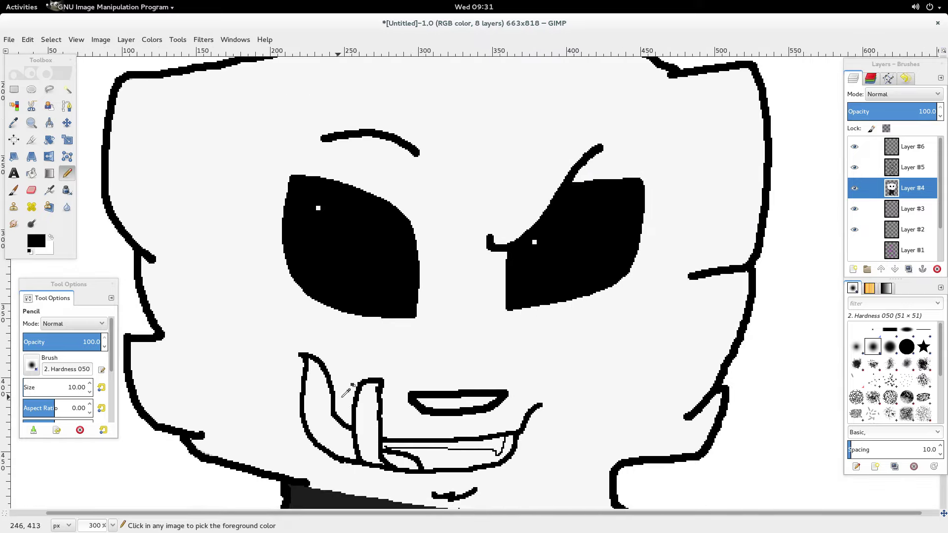
pyautogui.keyDown('ctrl'); pyautogui.scroll(4, 345, 393); pyautogui.keyUp('ctrl')
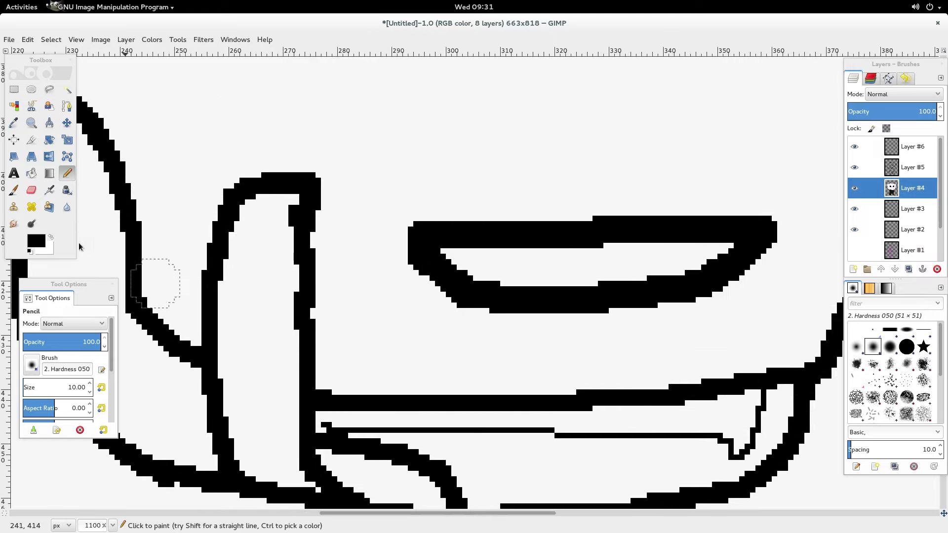
pyautogui.click(37, 241)
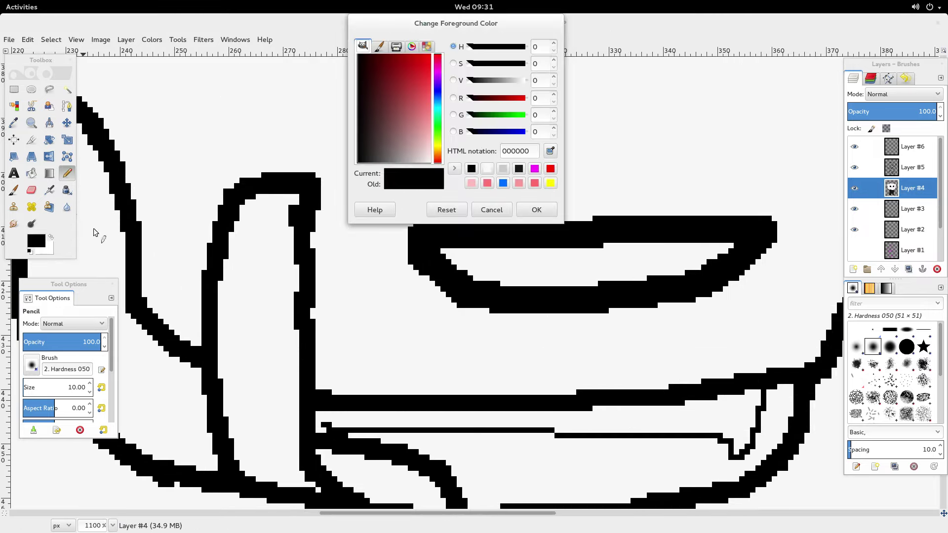
pyautogui.click(535, 169)
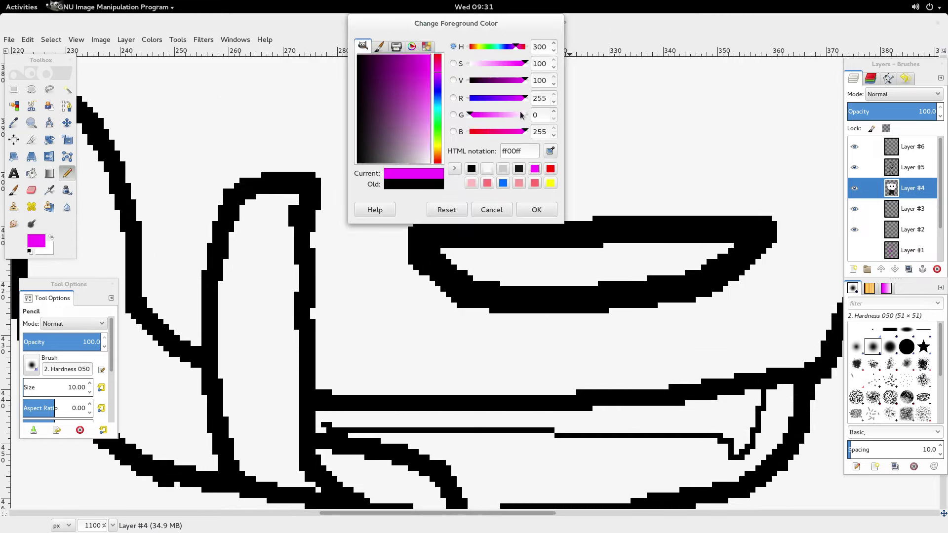
pyautogui.scroll(-10, 524, 81)
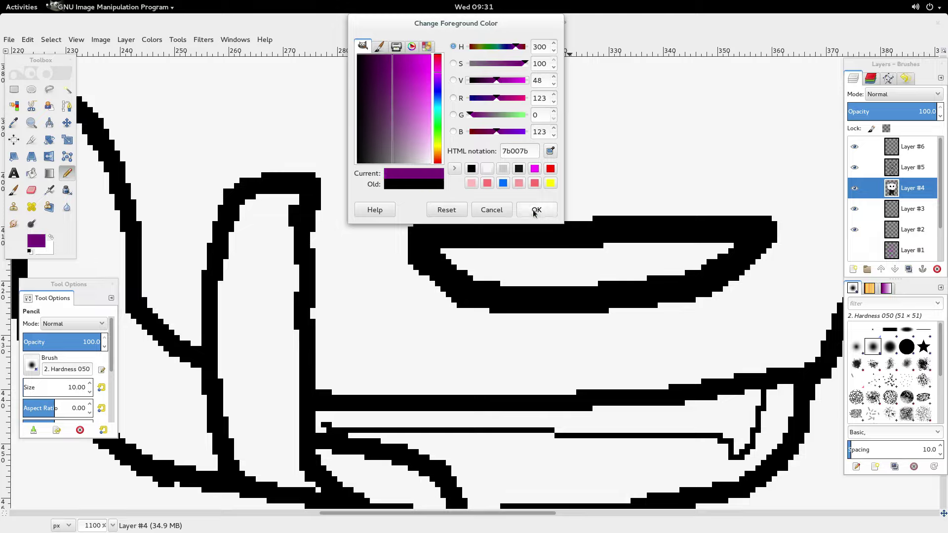
pyautogui.scroll(5, 500, 80)
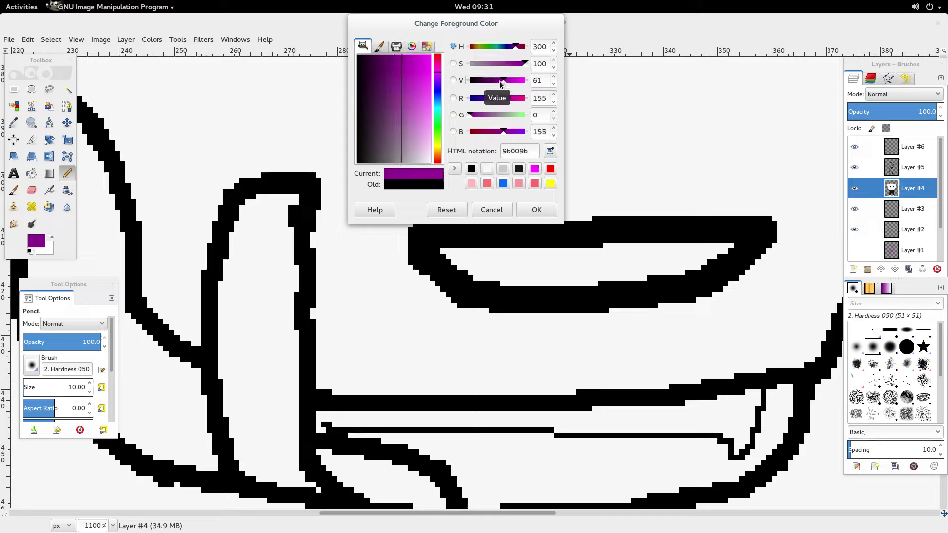
pyautogui.click(536, 210)
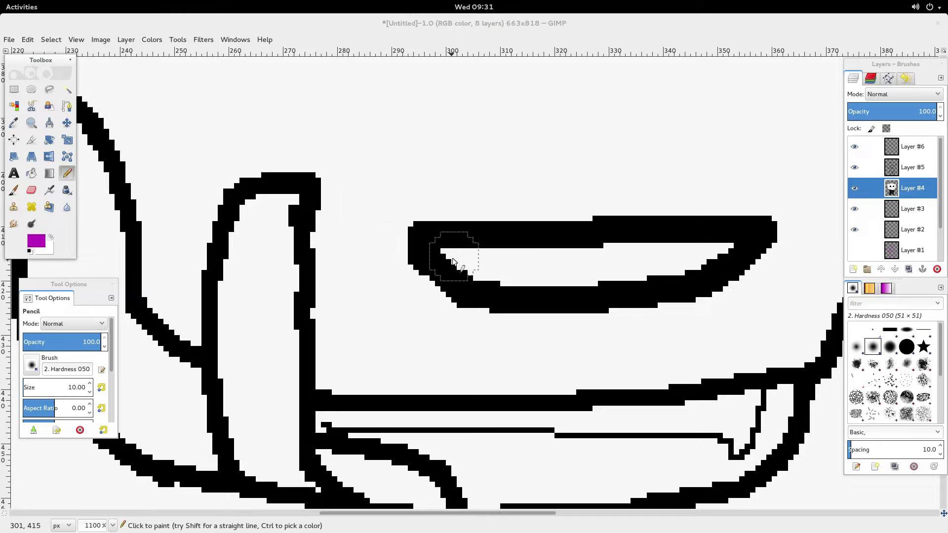
# Step: Colour the inside of the nose and both parts of the tongue purple, staying within the black outlines
pyautogui.moveTo(459, 264)
pyautogui.mouseDown()
pyautogui.moveTo(586, 266)
pyautogui.moveTo(730, 243)
pyautogui.mouseUp()
pyautogui.scroll(-5, 344, 336)
pyautogui.moveTo(422, 380)
pyautogui.mouseDown()
pyautogui.moveTo(390, 362)
pyautogui.moveTo(371, 364)
pyautogui.moveTo(382, 378)
pyautogui.moveTo(359, 356)
pyautogui.moveTo(309, 357)
pyautogui.moveTo(257, 340)
pyautogui.moveTo(246, 279)
pyautogui.mouseUp()
pyautogui.moveTo(240, 196); pyautogui.dragTo(246, 137)
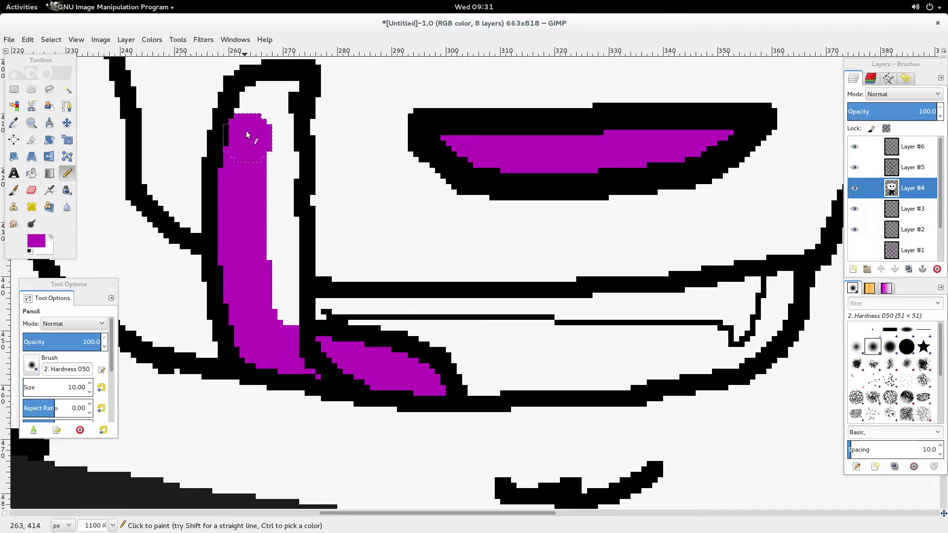
pyautogui.moveTo(278, 110)
pyautogui.mouseDown()
pyautogui.moveTo(284, 225)
pyautogui.moveTo(270, 314)
pyautogui.mouseUp()
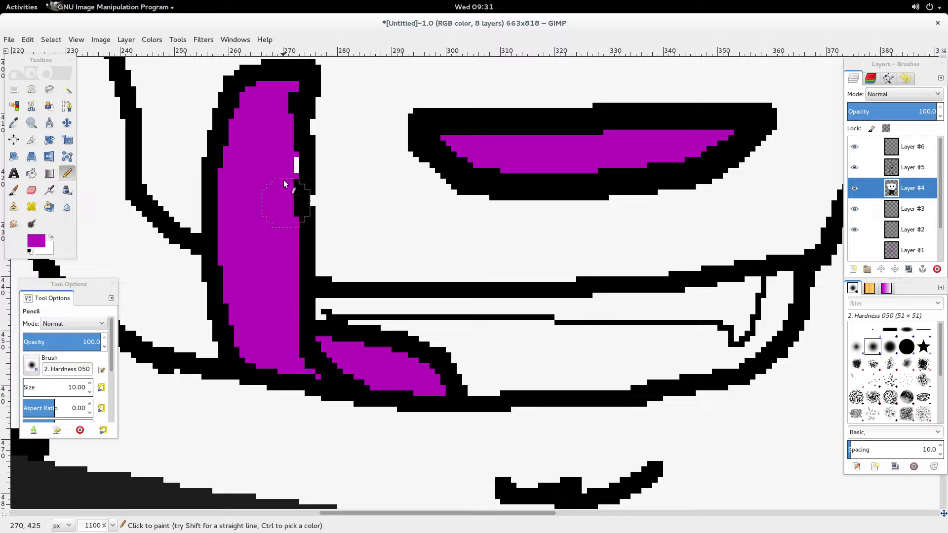
# Step: Change the foreground colour to red, ff0000, and paint a red patch on the upper end of the tongue
pyautogui.scroll(3, 214, 255)
pyautogui.click(36, 241)
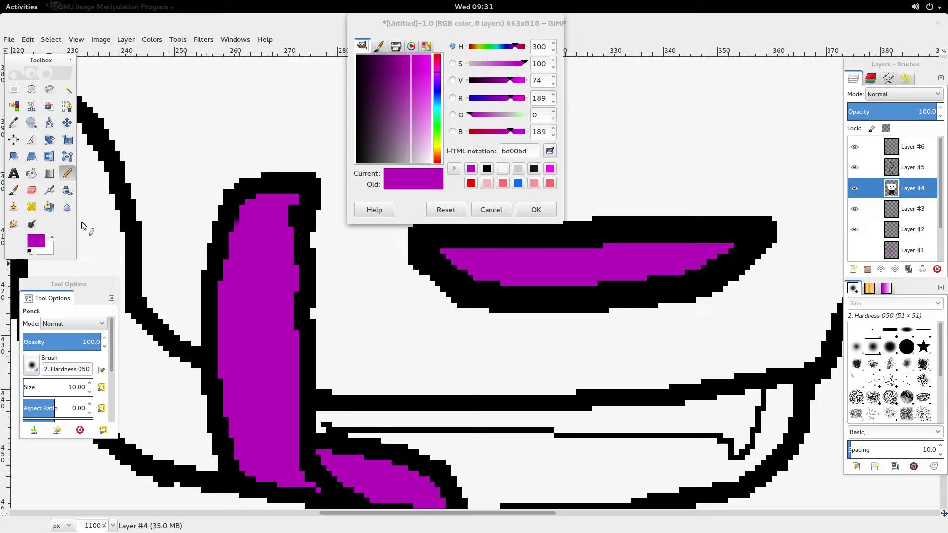
pyautogui.moveTo(415, 63); pyautogui.dragTo(437, 54)
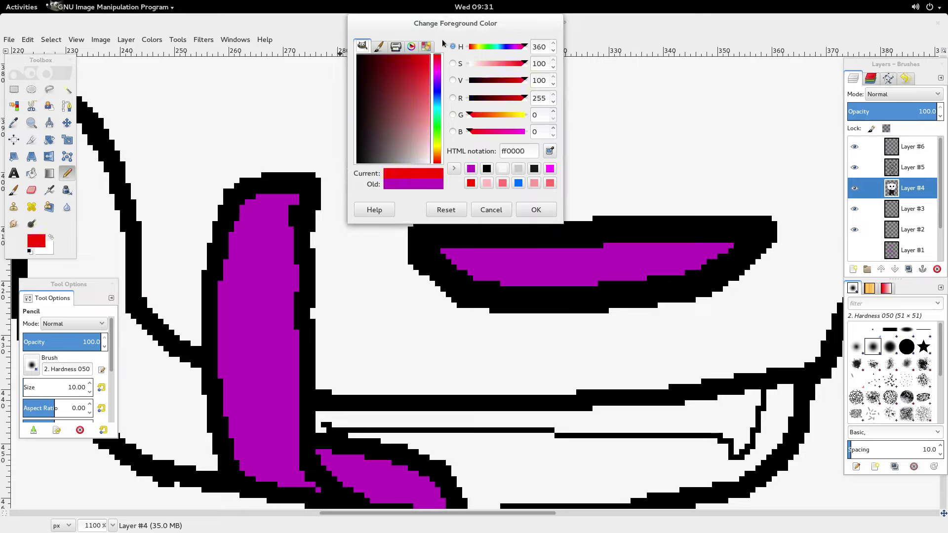
pyautogui.click(537, 211)
pyautogui.click(277, 222)
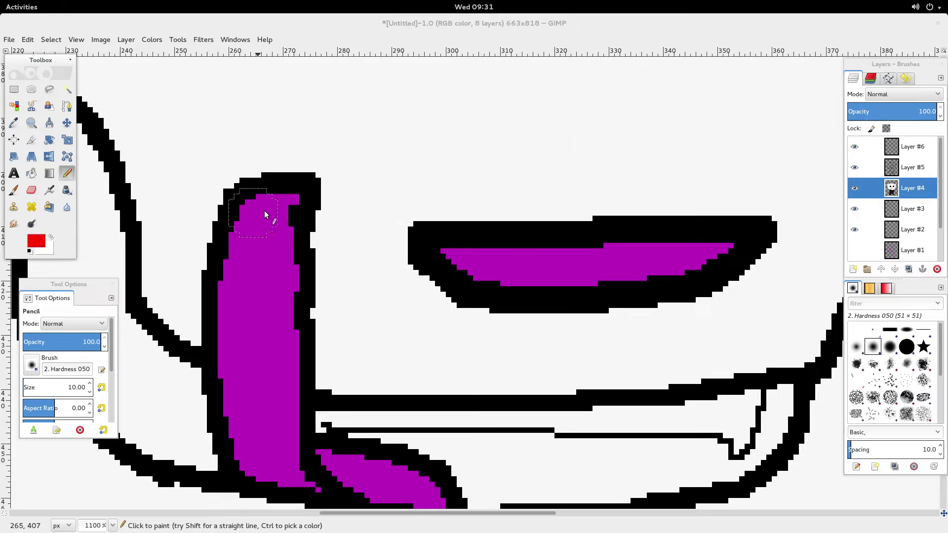
# Step: Set the pencil to Behind mode with the Hardness 100 brush at size 17
pyautogui.scroll(-2, 74, 324)
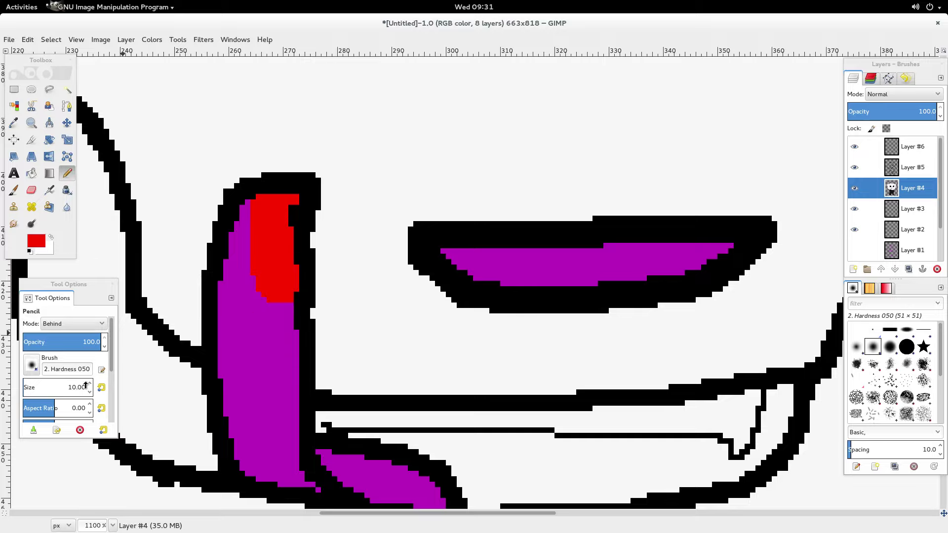
pyautogui.click(89, 392)
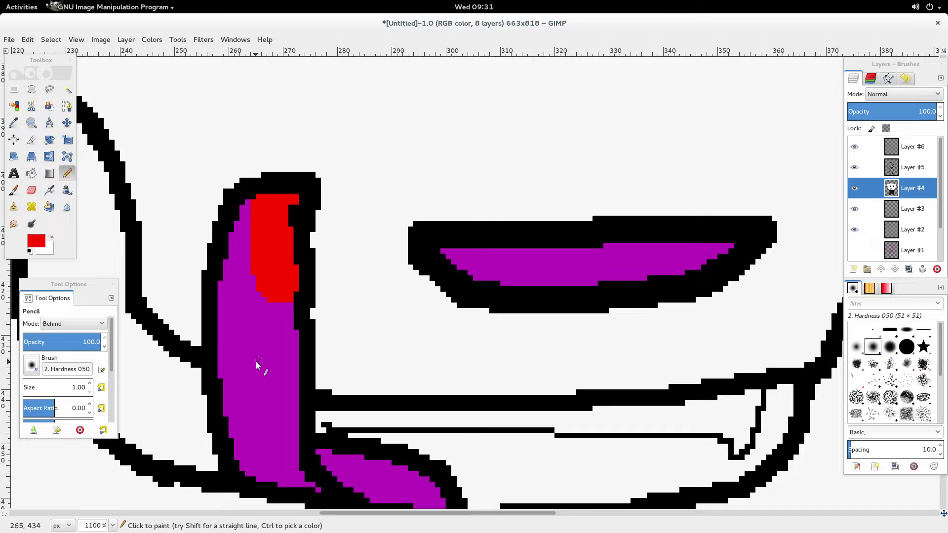
pyautogui.click(906, 347)
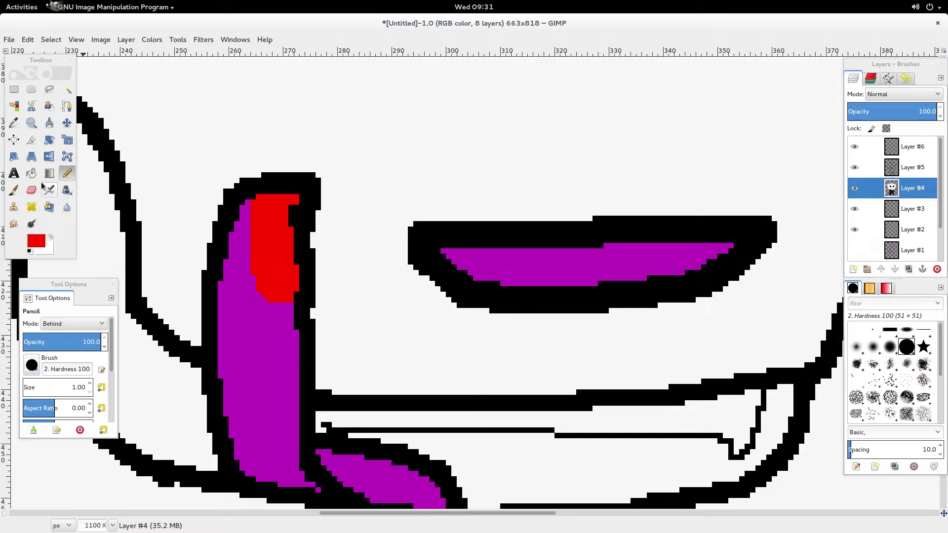
pyautogui.click(89, 384)
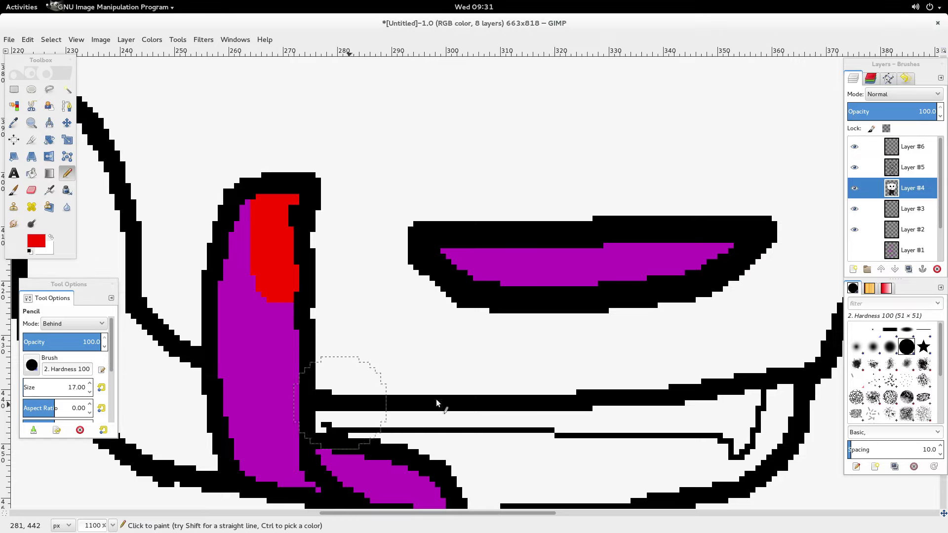
pyautogui.moveTo(3, 5)
pyautogui.click(477, 212)
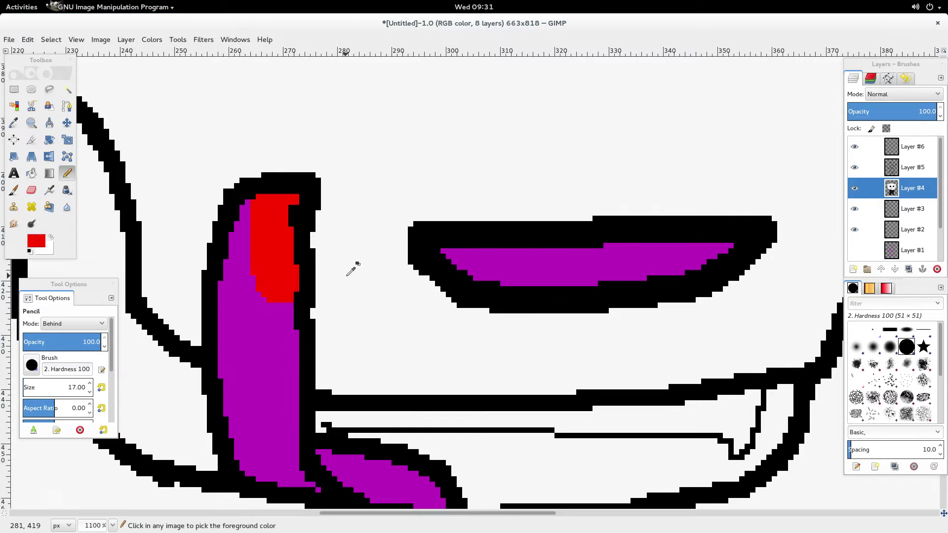
pyautogui.scroll(-8, 376, 267)
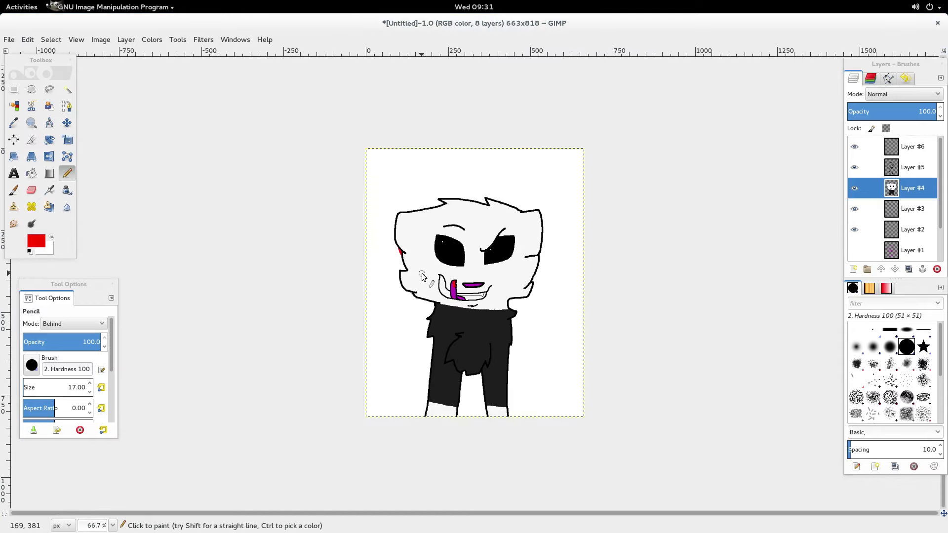
pyautogui.moveTo(399, 252)
pyautogui.mouseDown()
pyautogui.moveTo(381, 302)
pyautogui.moveTo(434, 321)
pyautogui.mouseUp()
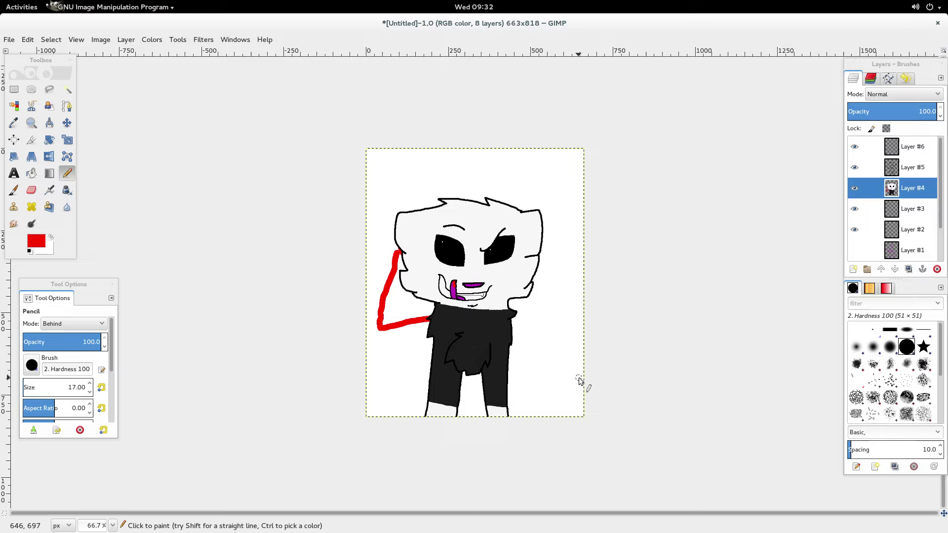
pyautogui.hotkey('ctrl', 'z')
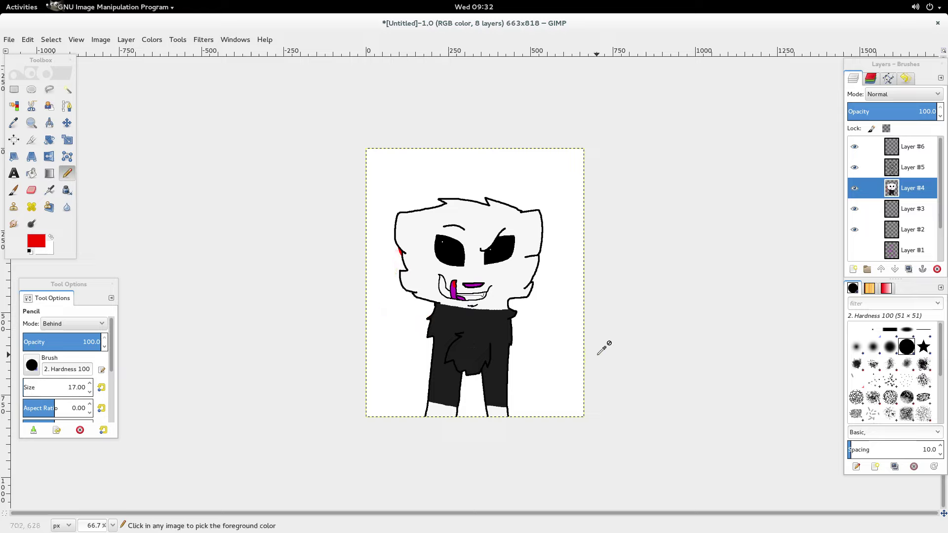
# Step: Make the Background layer the active layer
pyautogui.scroll(-2, 889, 207)
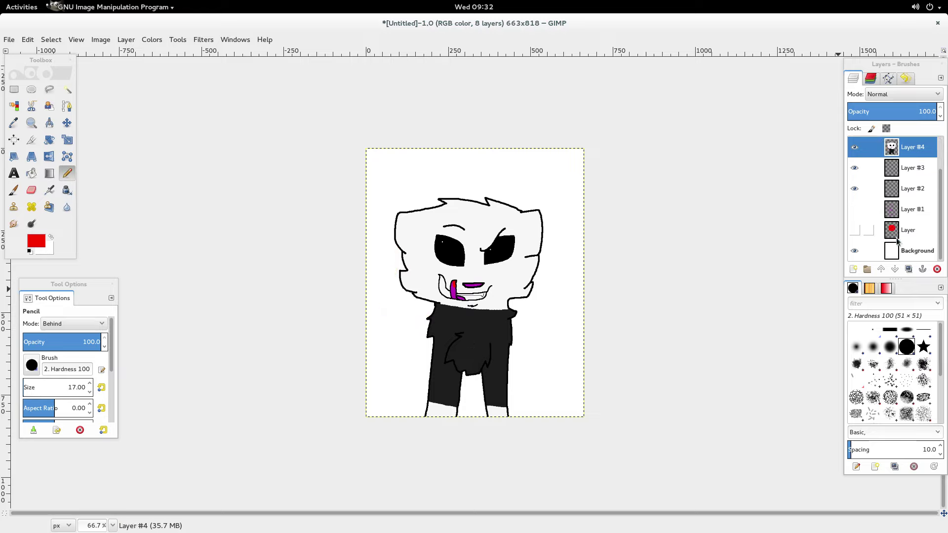
pyautogui.click(908, 251)
pyautogui.hotkey('ctrl', 'y')
pyautogui.hotkey('ctrl', 'z')
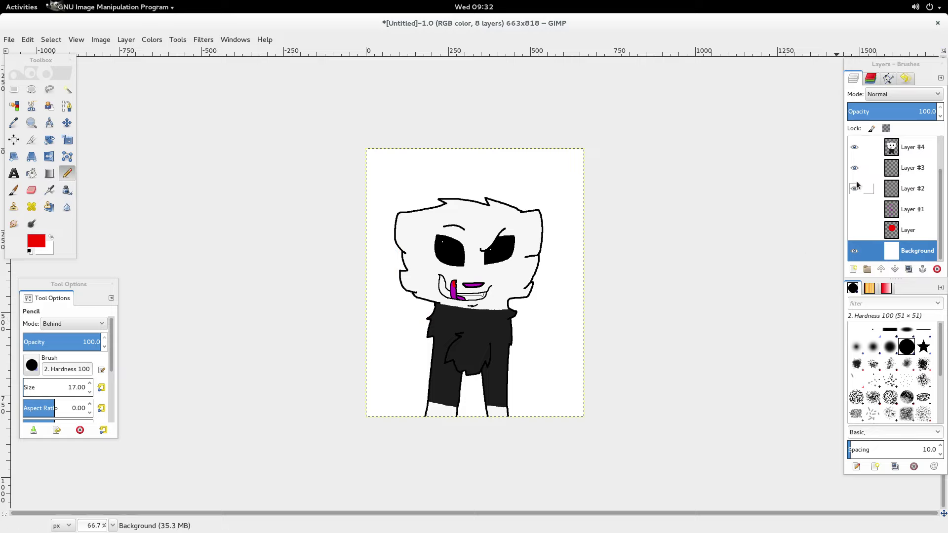
# Step: Try painting red pencil strokes behind the character on Layer #4, and undo them
pyautogui.scroll(2, 889, 180)
pyautogui.doubleClick(889, 182)
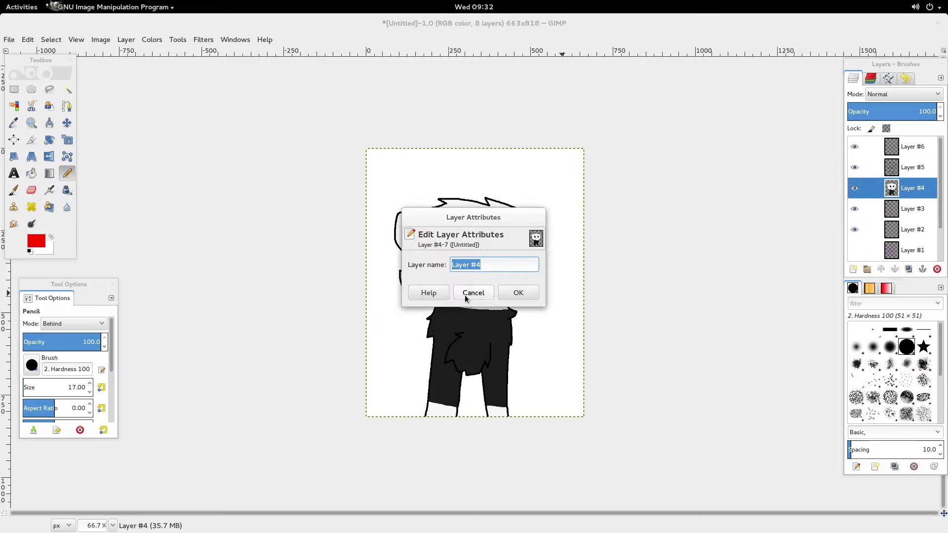
pyautogui.click(520, 293)
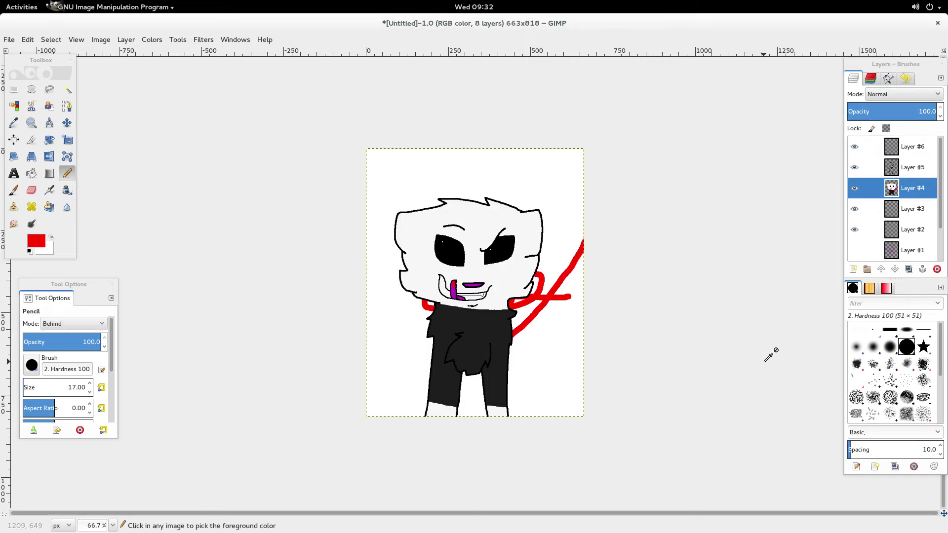
pyautogui.hotkey('ctrl', 'z')
pyautogui.scroll(5, 475, 309)
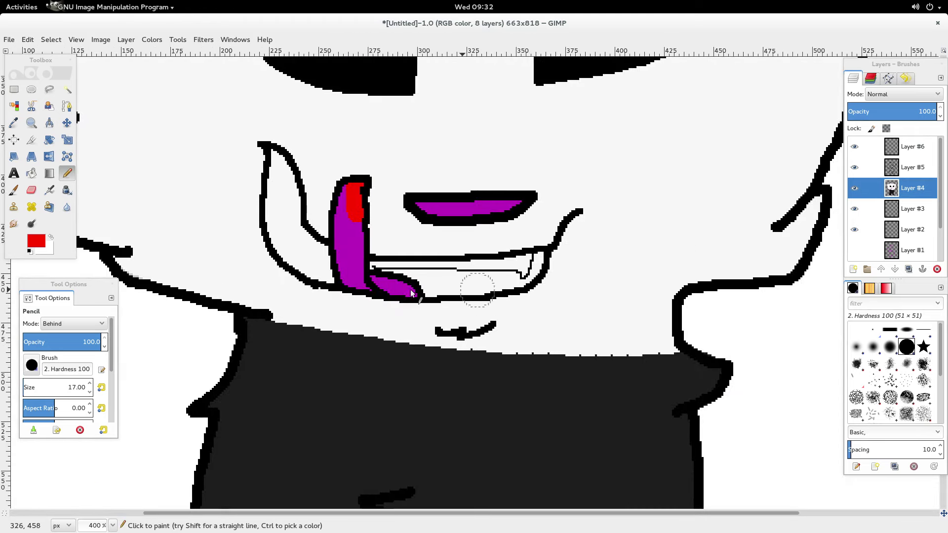
# Step: Check the recording in SimpleScreenRecorder, and switch to the Animal Jam game in Firefox
pyautogui.press('super')
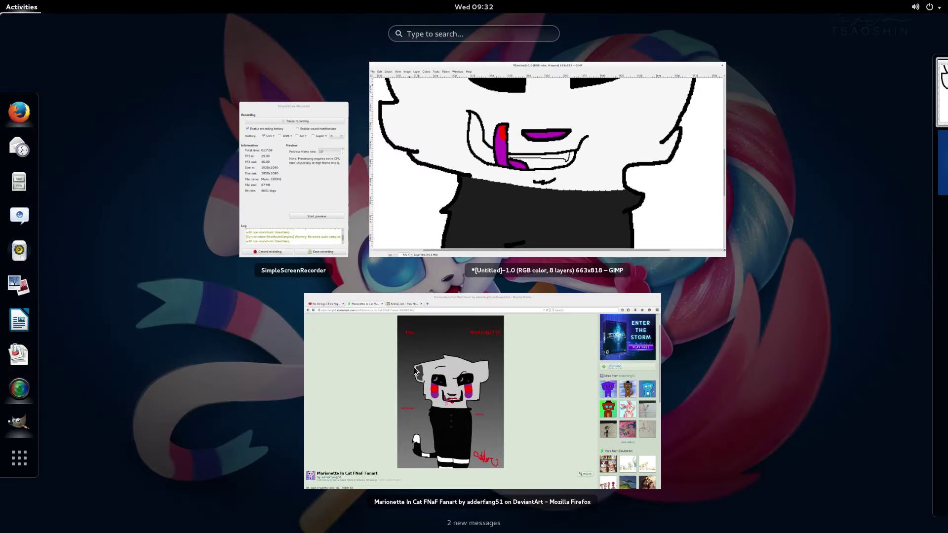
pyautogui.click(324, 203)
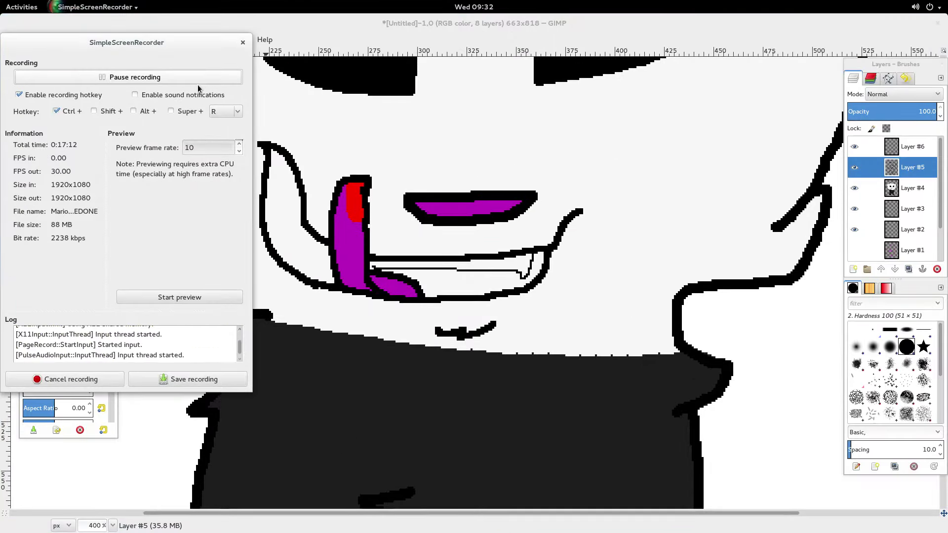
pyautogui.press('super')
pyautogui.click(486, 410)
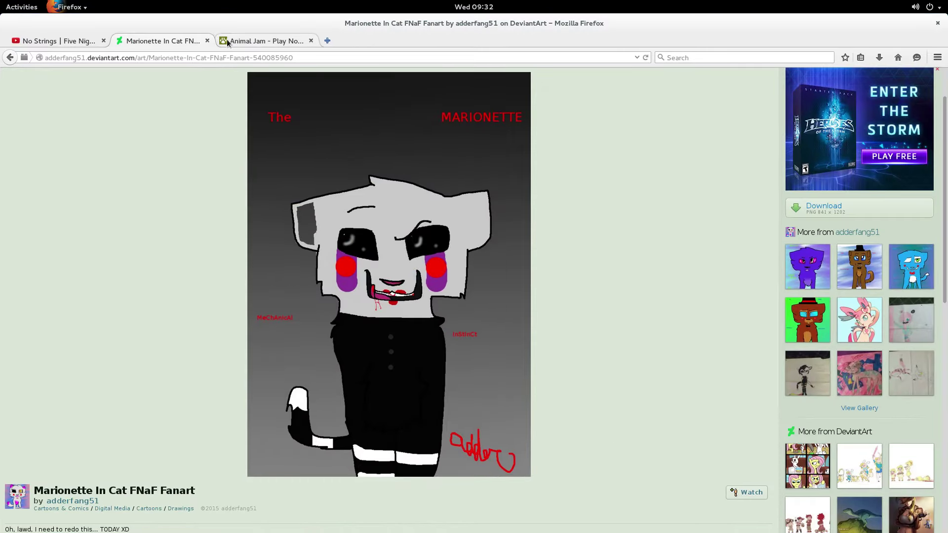
pyautogui.click(225, 41)
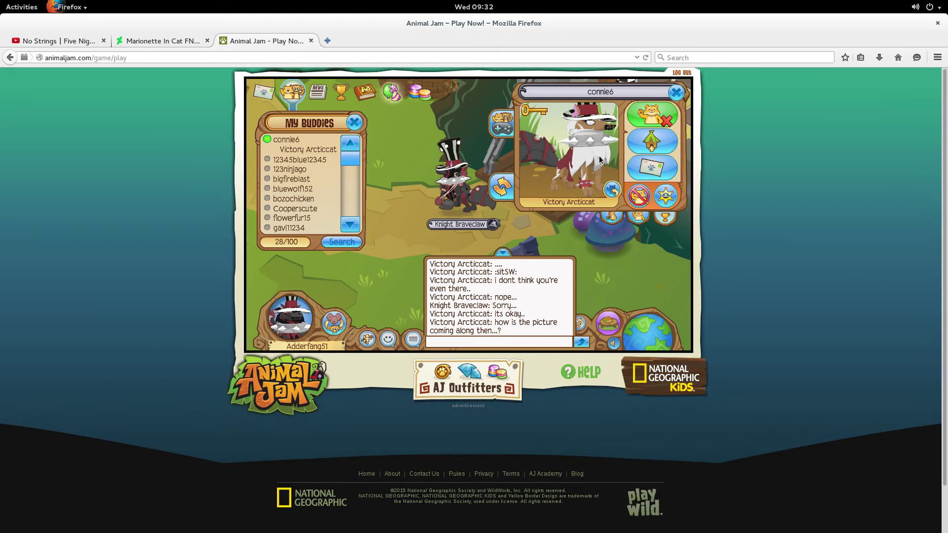
# Step: Create a card for the buddy whose profile is open with the message "its doing good so far" and send it
pyautogui.click(652, 168)
pyautogui.click(471, 335)
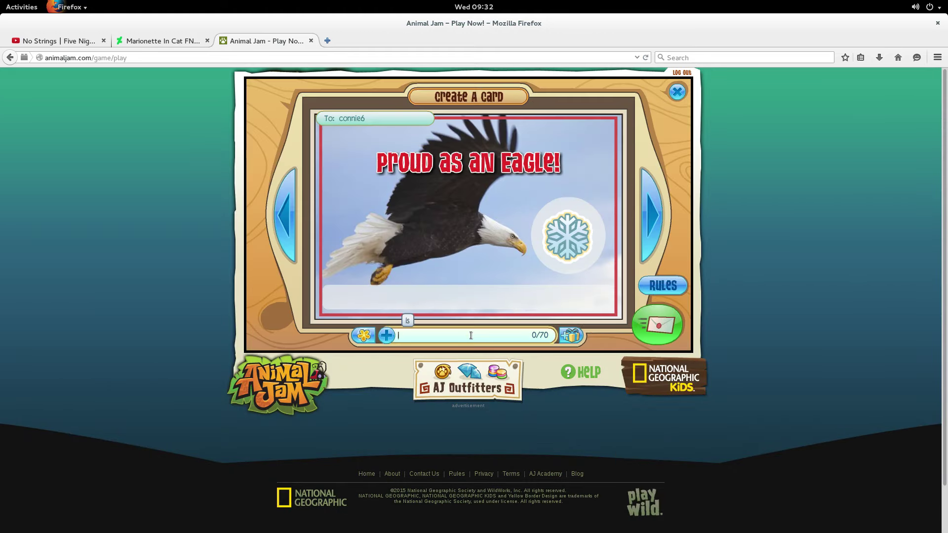
pyautogui.write('its doing goos')
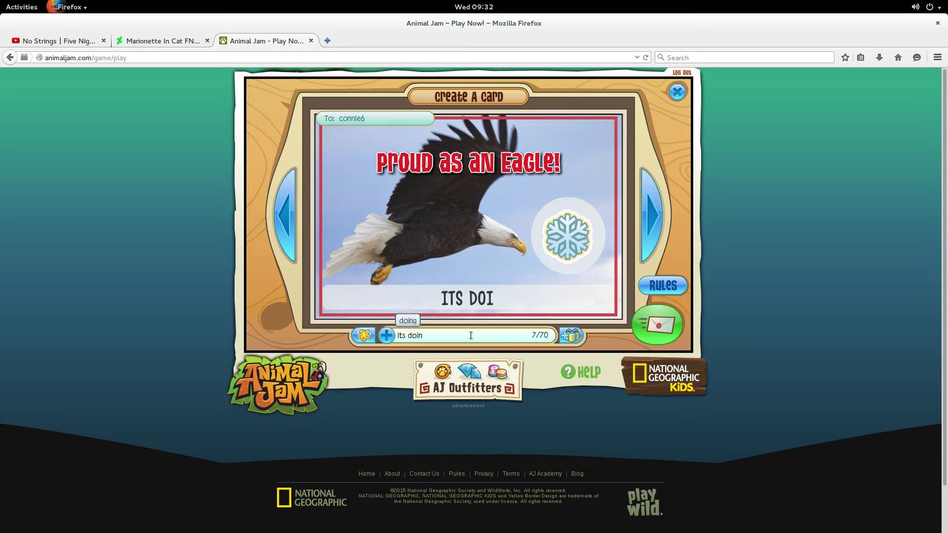
pyautogui.press('BackSpace')
pyautogui.write('d so far')
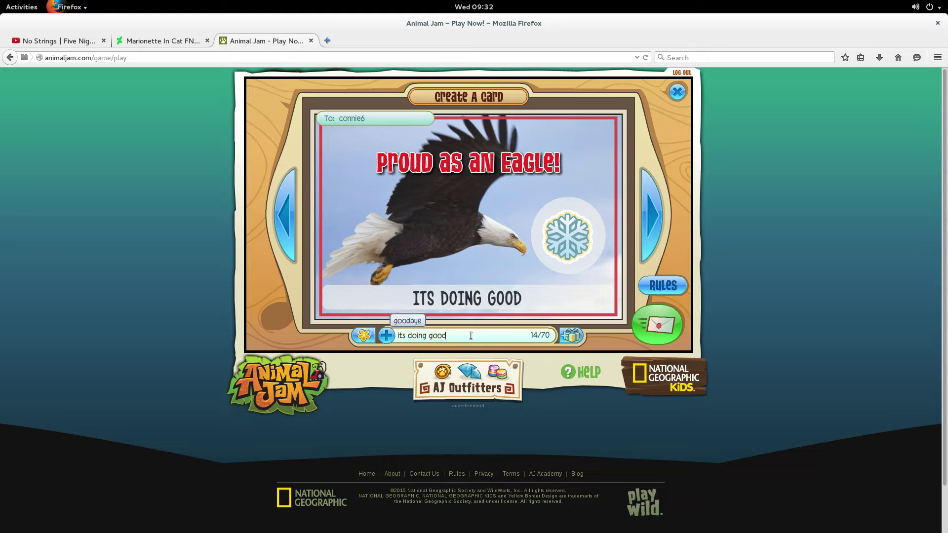
pyautogui.click(657, 324)
# Step: Play Groundbreaking's "The Mangle" song on YouTube, and switch back to GIMP
pyautogui.click(59, 41)
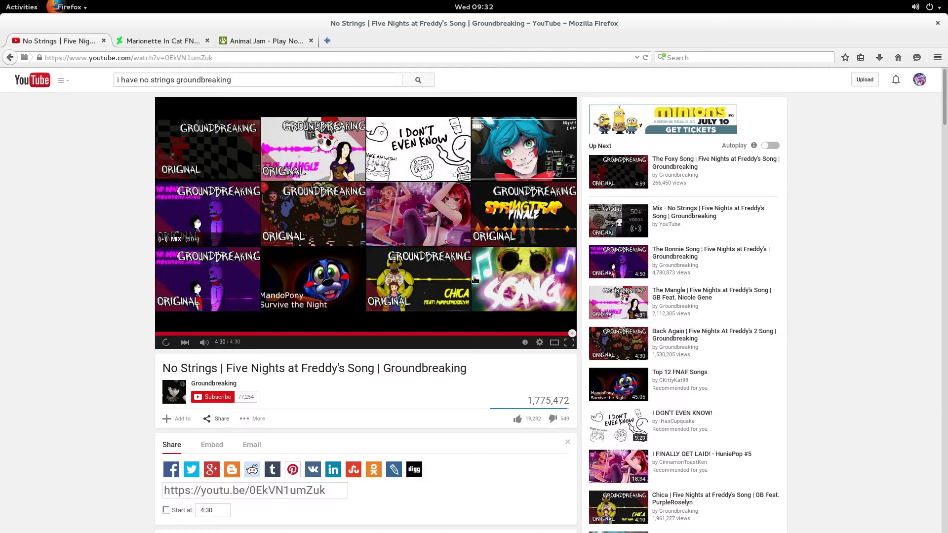
pyautogui.click(314, 142)
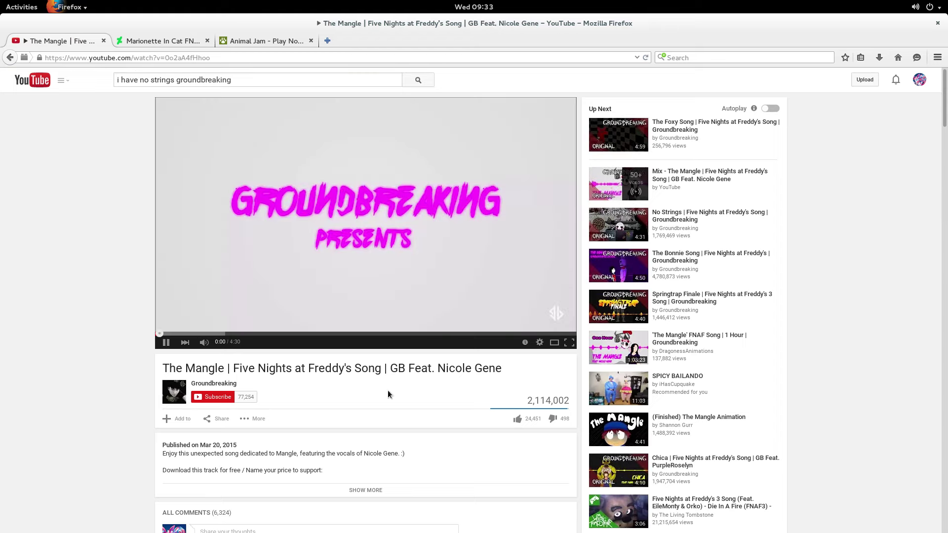
pyautogui.moveTo(1, 1)
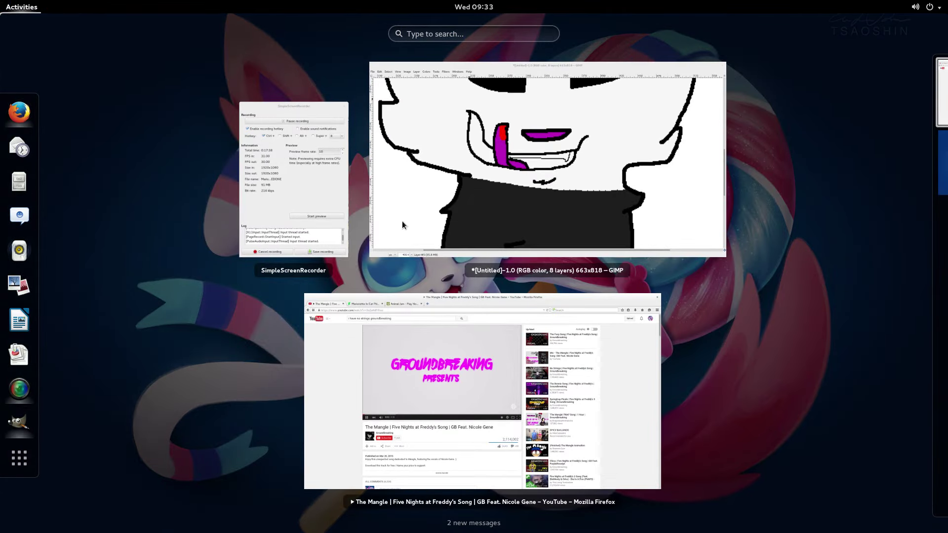
pyautogui.click(402, 222)
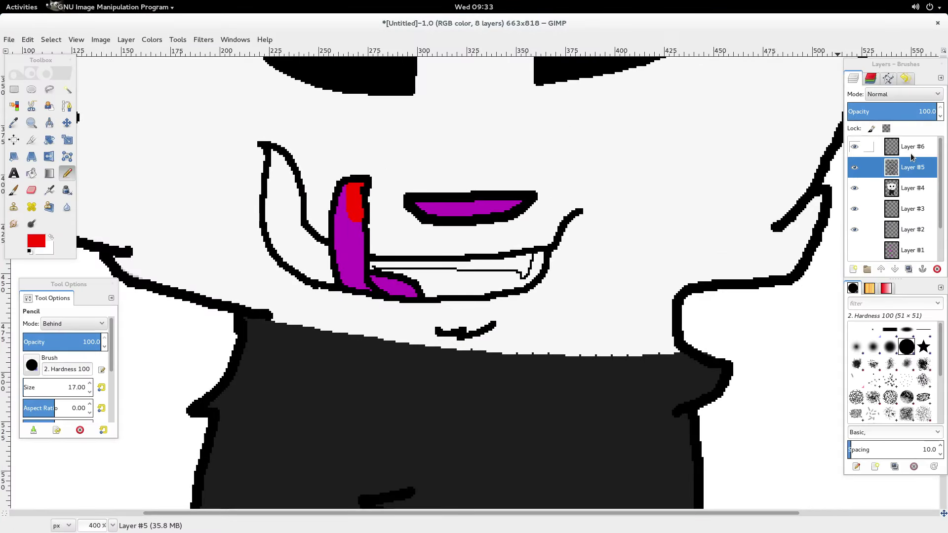
# Step: Try placing Layer #5 below Layer #4, and restore it above Layer #4
pyautogui.click(914, 168)
pyautogui.moveTo(915, 173); pyautogui.dragTo(911, 191)
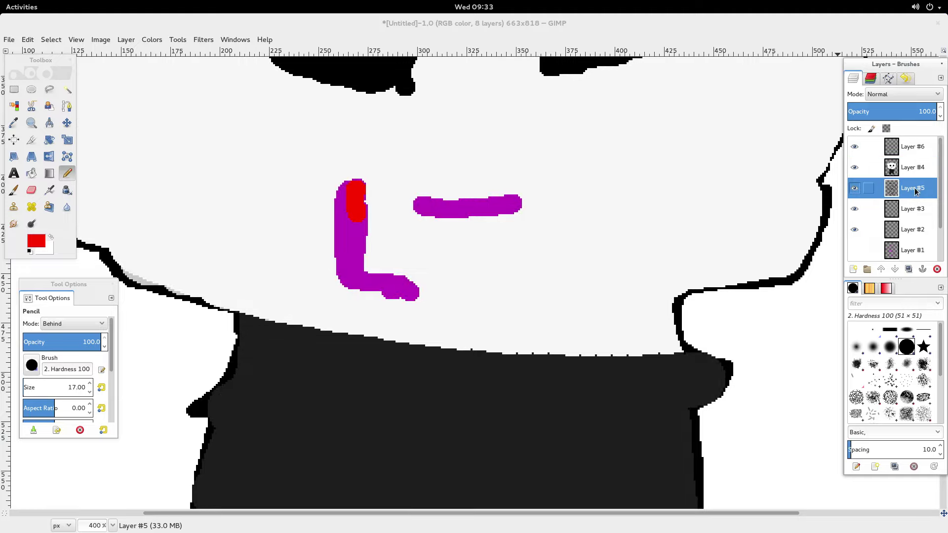
pyautogui.press('1')
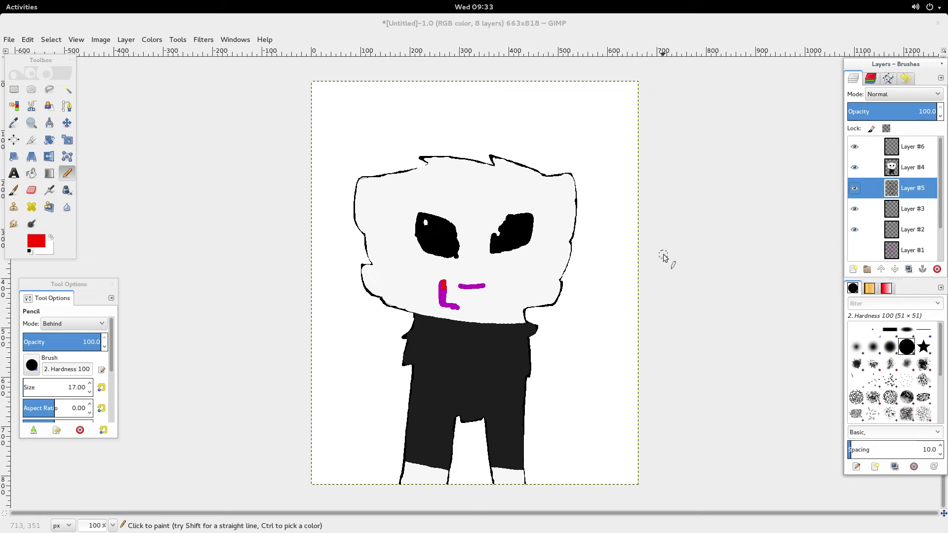
pyautogui.press('2')
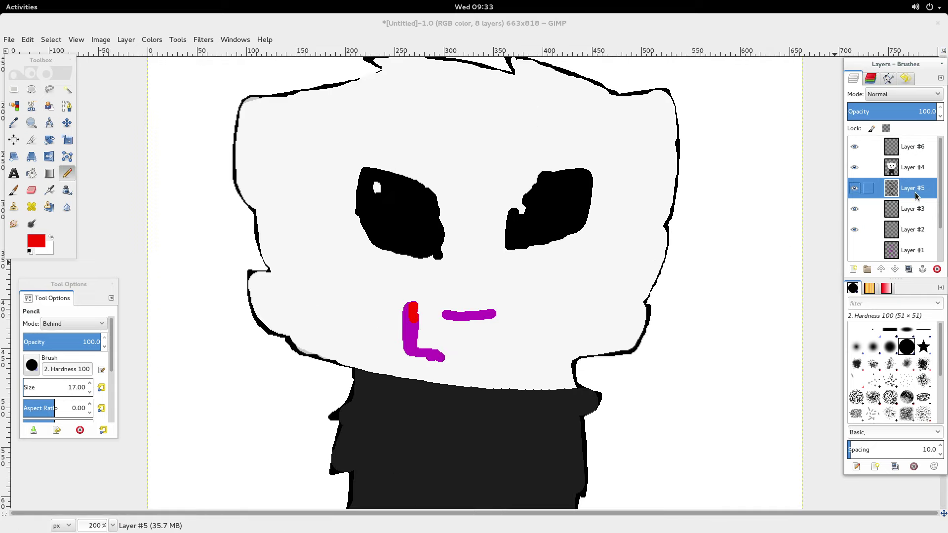
pyautogui.click(912, 171)
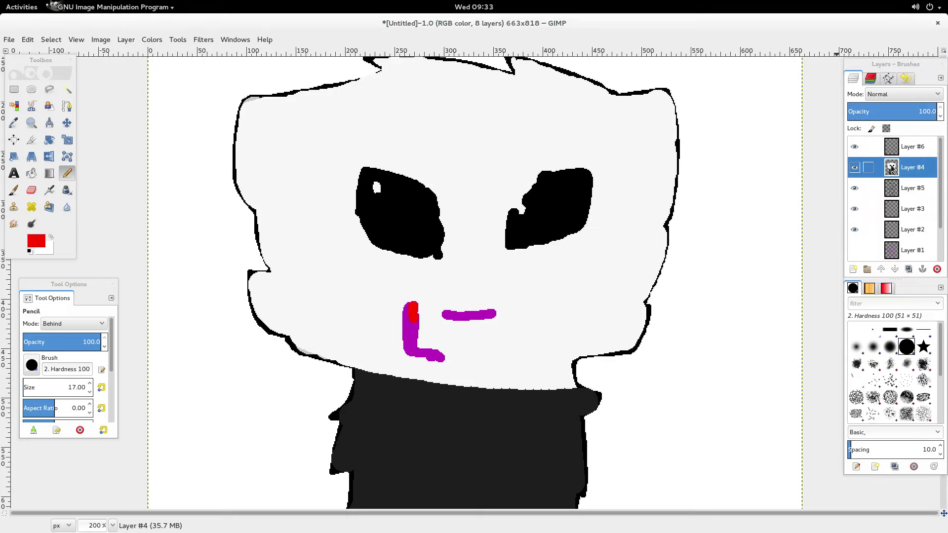
pyautogui.moveTo(895, 194)
pyautogui.mouseDown()
pyautogui.moveTo(931, 186)
pyautogui.moveTo(918, 164)
pyautogui.mouseUp()
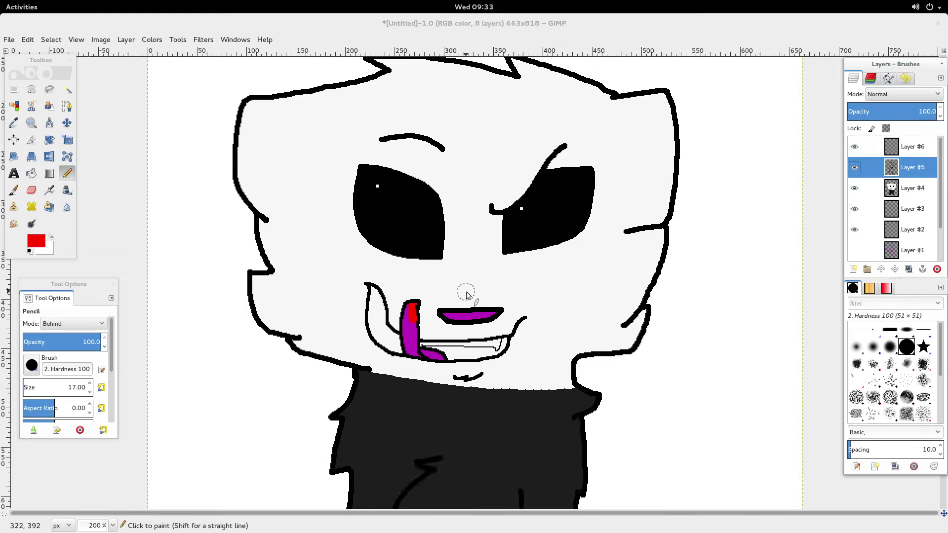
# Step: Try a vertical red stroke across the nose on Layer #5, and undo it
pyautogui.press('3')
pyautogui.scroll(3, 464, 299)
pyautogui.moveTo(461, 326); pyautogui.dragTo(456, 345)
pyautogui.scroll(-2, 469, 340)
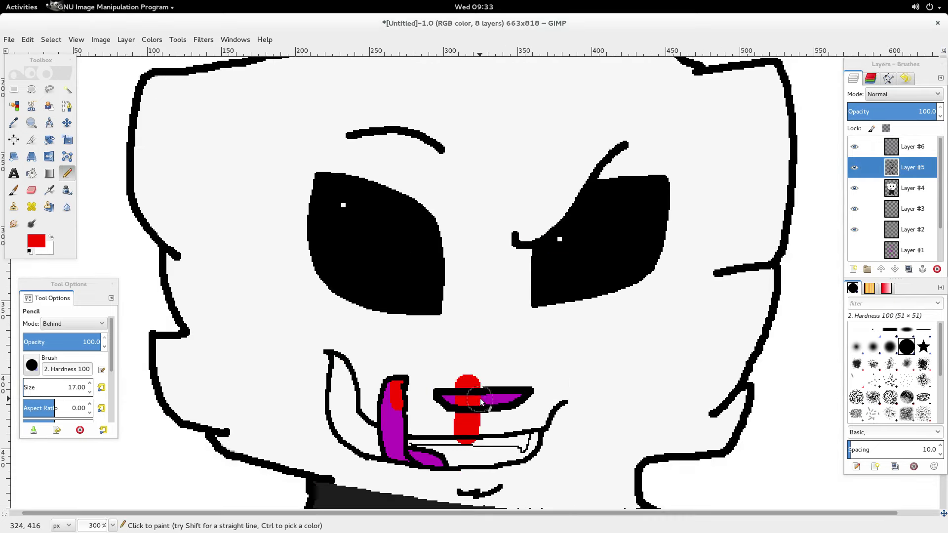
pyautogui.hotkey('ctrl', 'z')
# Step: Set the pencil size to 3 and paint a red streak down the lower tongue and red marks on the teeth
pyautogui.scroll(-5, 488, 398)
pyautogui.scroll(1, 489, 398)
pyautogui.scroll(2, 394, 261)
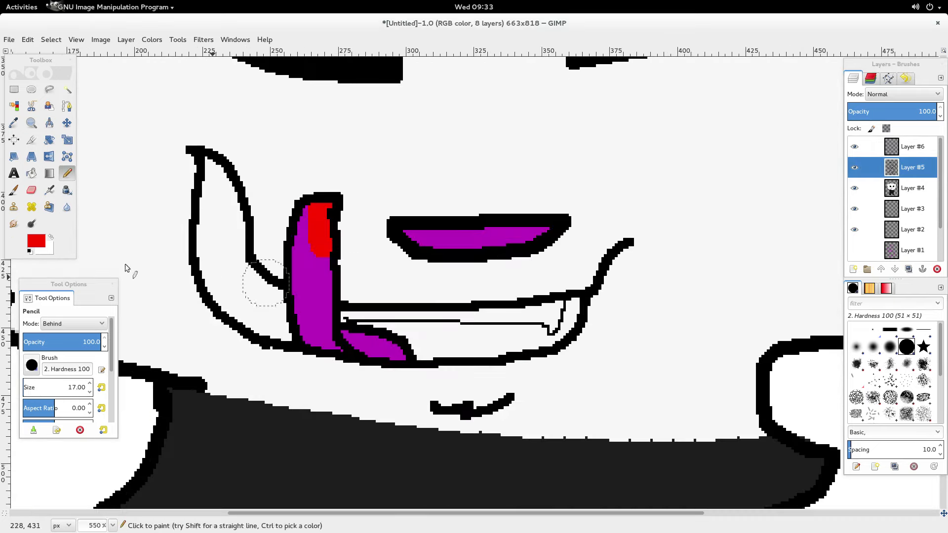
pyautogui.click(91, 391)
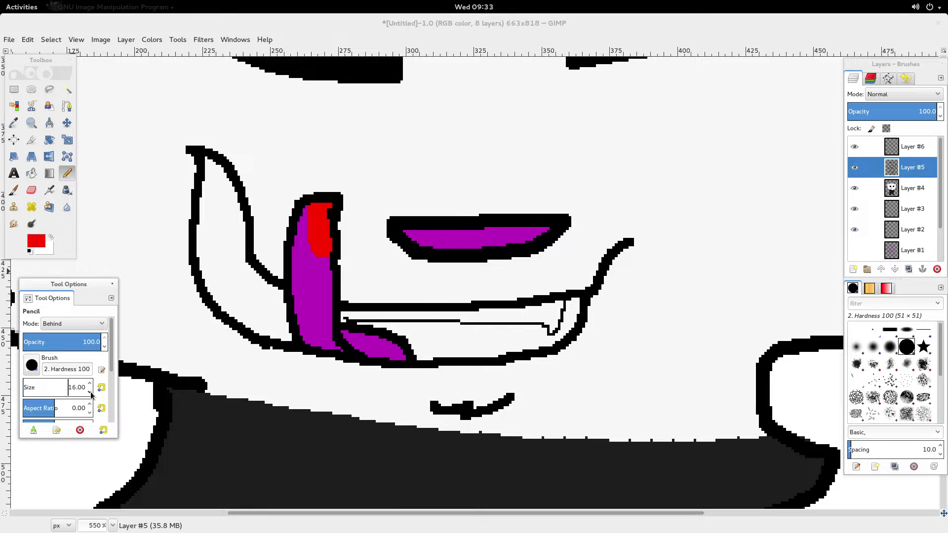
pyautogui.moveTo(310, 270); pyautogui.dragTo(318, 291)
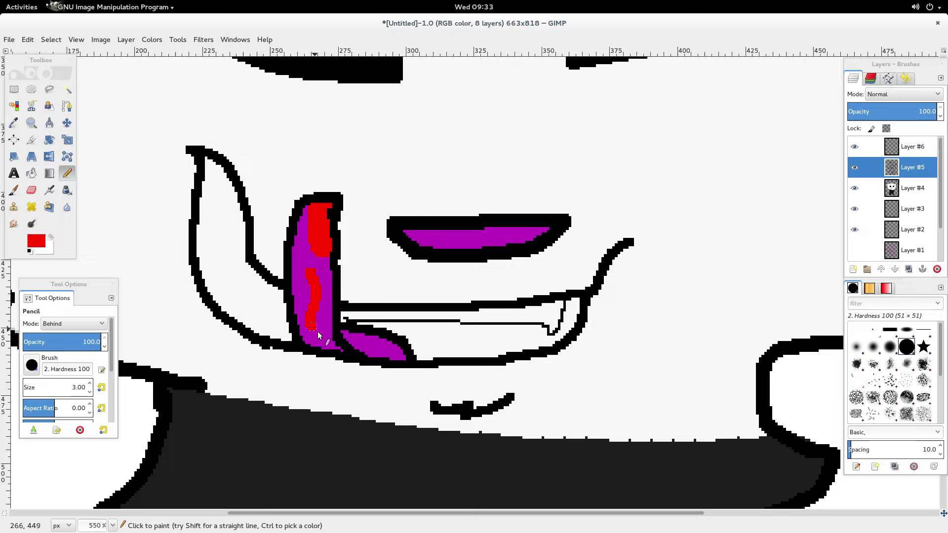
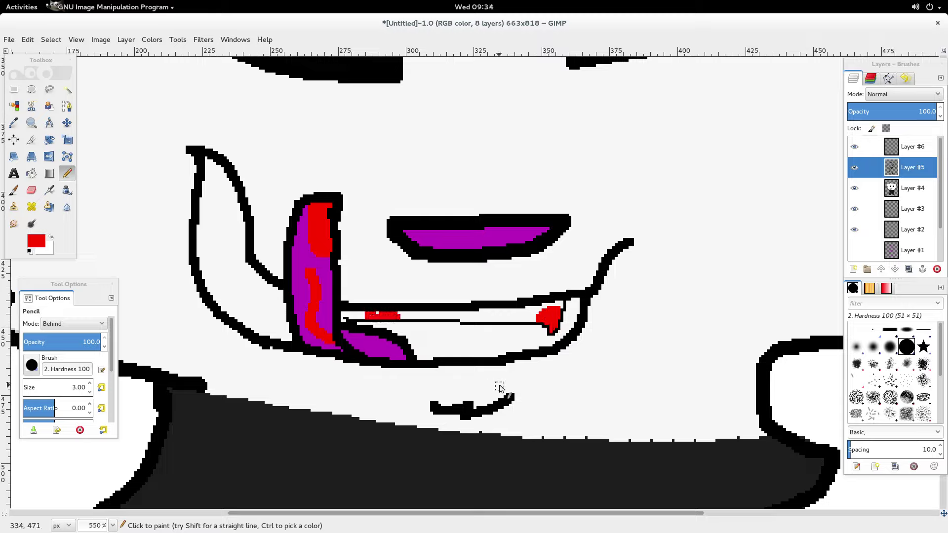
# Step: Paint a red band around the outer edge of the upright tongue and two red drips running down below the mouth
pyautogui.scroll(3, 500, 388)
pyautogui.moveTo(269, 373)
pyautogui.mouseDown()
pyautogui.moveTo(276, 336)
pyautogui.moveTo(304, 295)
pyautogui.moveTo(315, 301)
pyautogui.moveTo(283, 369)
pyautogui.mouseUp()
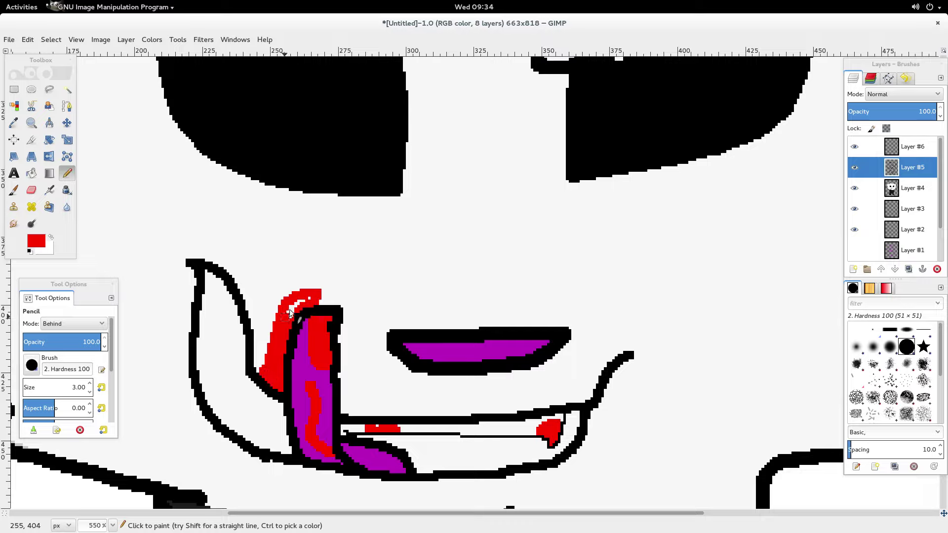
pyautogui.scroll(-10, 297, 341)
pyautogui.scroll(7, 303, 323)
pyautogui.moveTo(295, 351)
pyautogui.mouseDown()
pyautogui.moveTo(311, 365)
pyautogui.moveTo(313, 416)
pyautogui.moveTo(301, 436)
pyautogui.mouseUp()
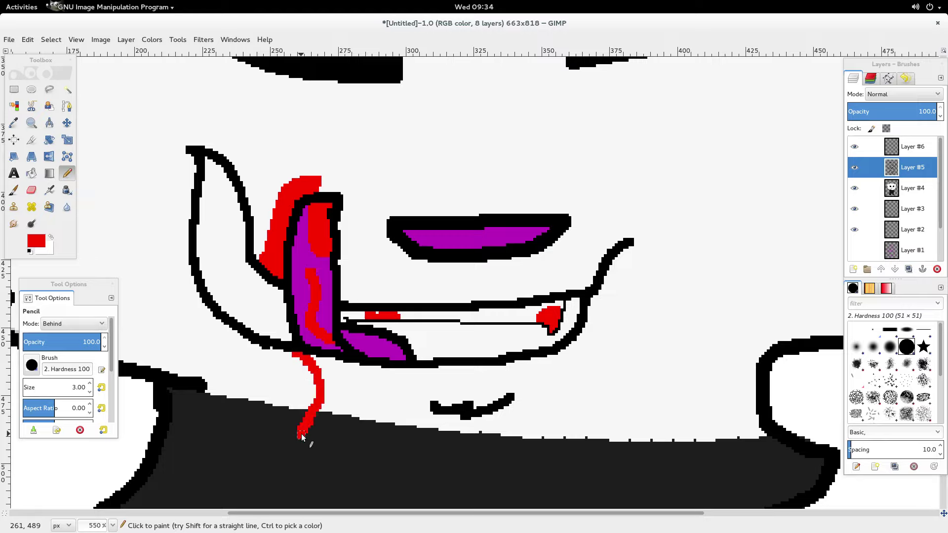
pyautogui.moveTo(373, 383); pyautogui.dragTo(377, 413)
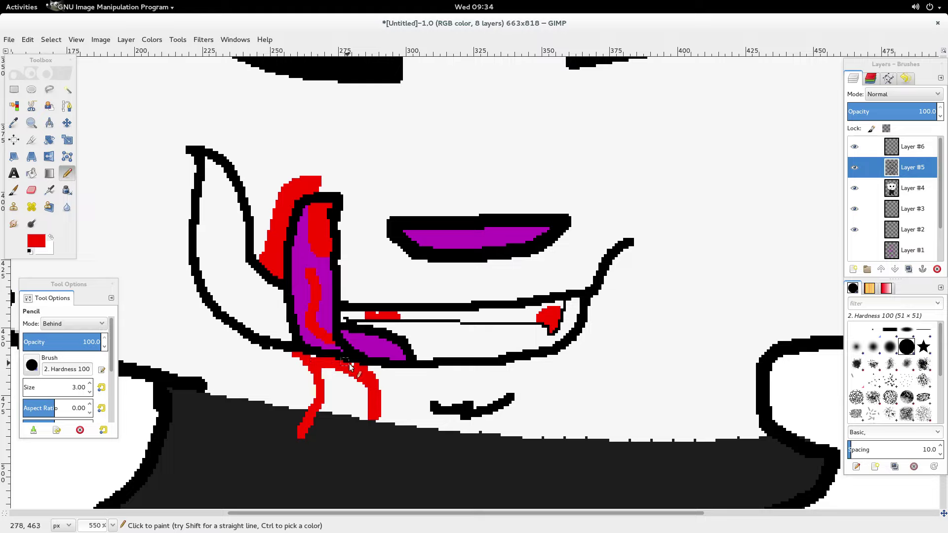
# Step: Change the foreground colour to the dark grey 171717
pyautogui.scroll(-3, 314, 359)
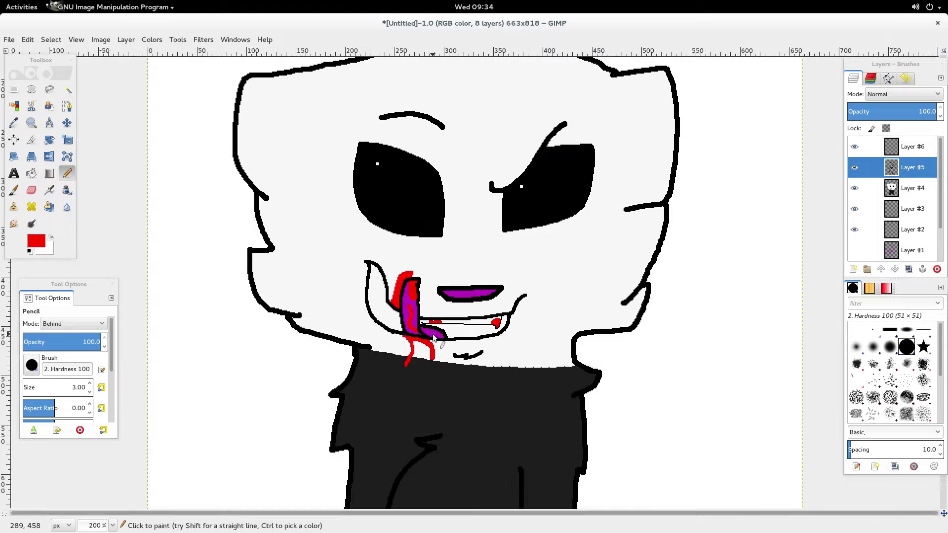
pyautogui.scroll(3, 403, 338)
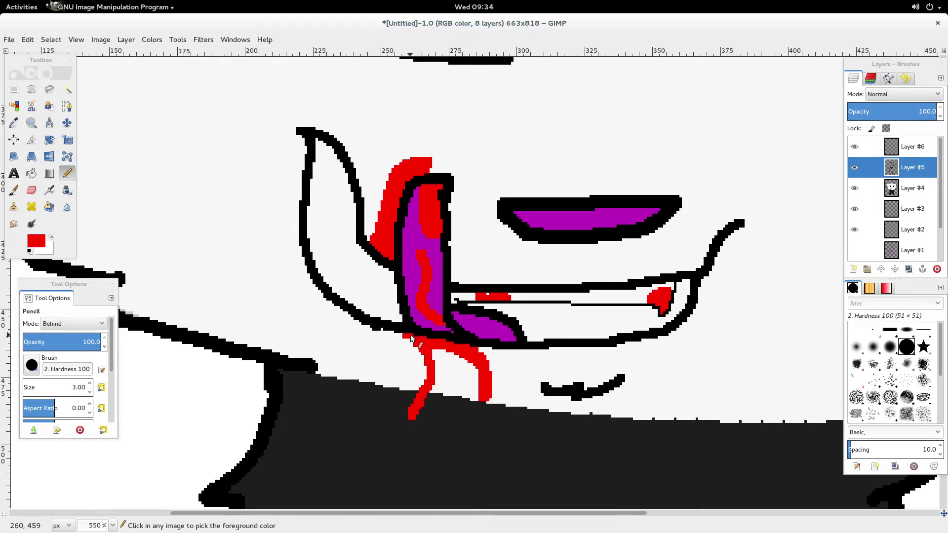
pyautogui.scroll(8, 545, 379)
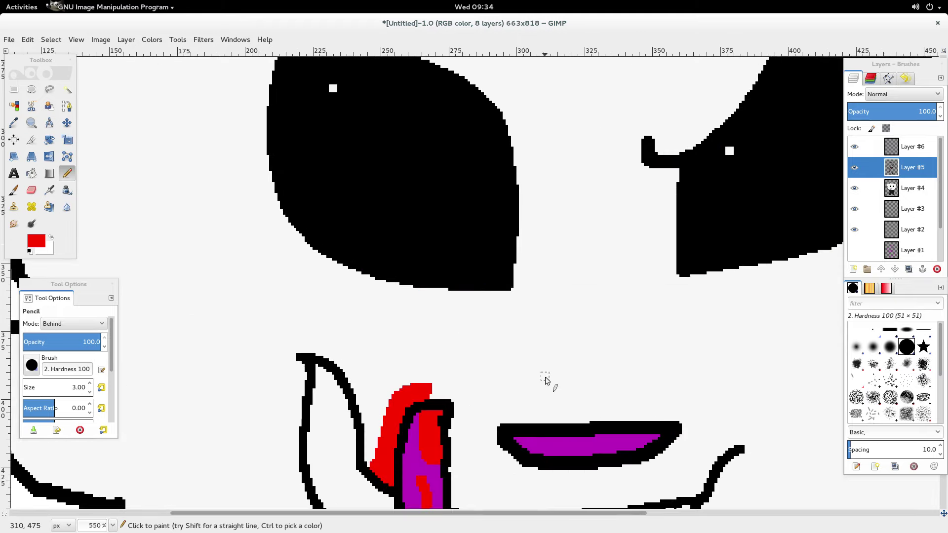
pyautogui.scroll(-6, 545, 379)
pyautogui.scroll(2, 547, 378)
pyautogui.scroll(-3, 558, 375)
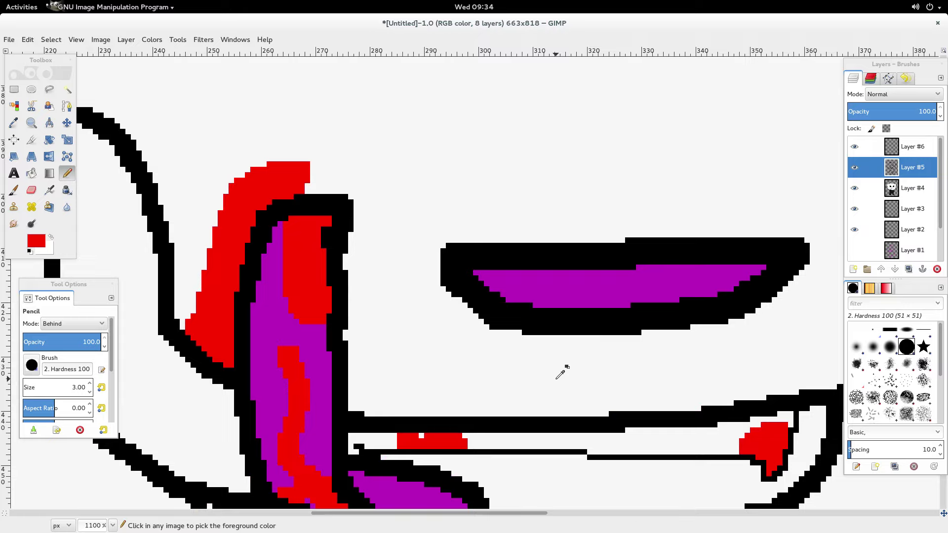
pyautogui.scroll(4, 565, 422)
pyautogui.scroll(1, 568, 427)
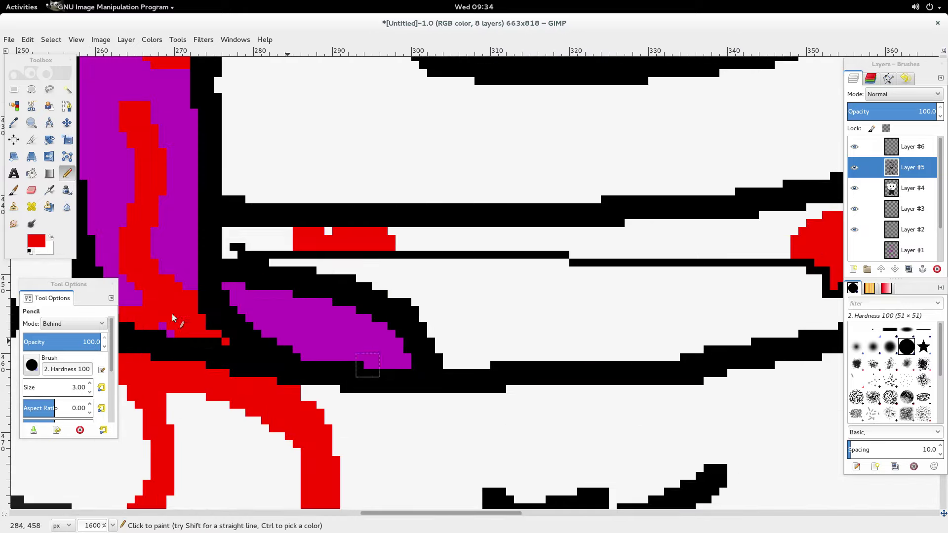
pyautogui.click(36, 241)
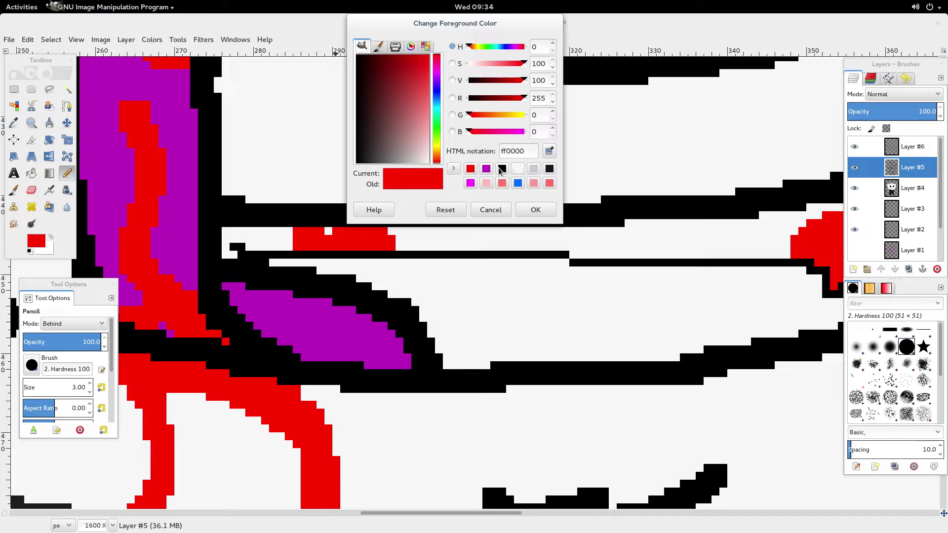
pyautogui.click(501, 169)
pyautogui.click(550, 168)
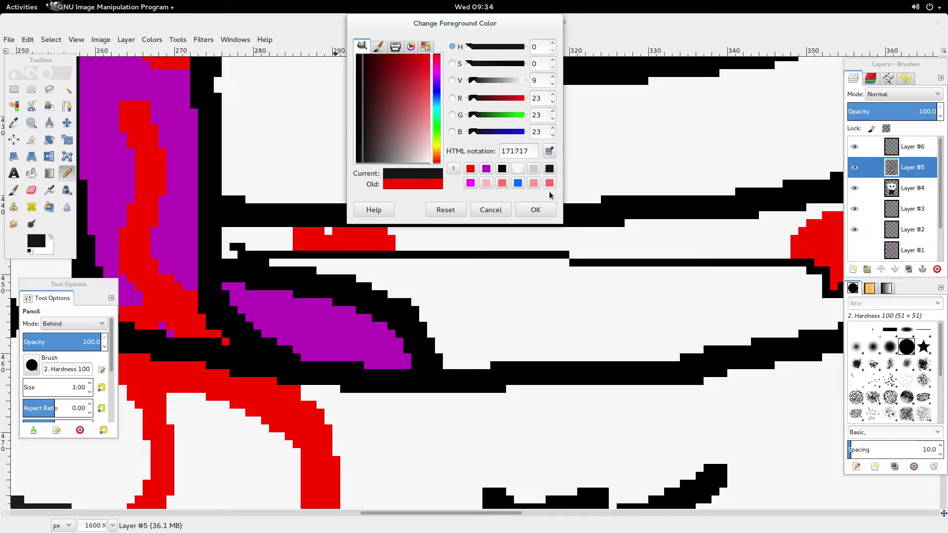
pyautogui.click(536, 210)
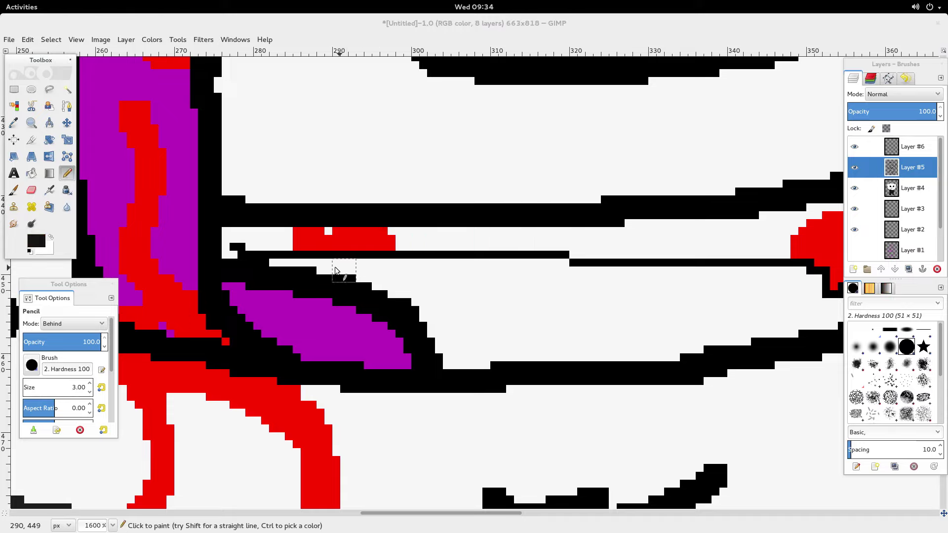
# Step: Paint the open mouth dark grey on Layer #5, from the lower tongue to mid-mouth and along the inner edge of its right end
pyautogui.moveTo(479, 295)
pyautogui.mouseDown()
pyautogui.moveTo(471, 330)
pyautogui.moveTo(485, 354)
pyautogui.moveTo(469, 361)
pyautogui.moveTo(445, 356)
pyautogui.moveTo(446, 320)
pyautogui.moveTo(429, 322)
pyautogui.moveTo(389, 279)
pyautogui.mouseUp()
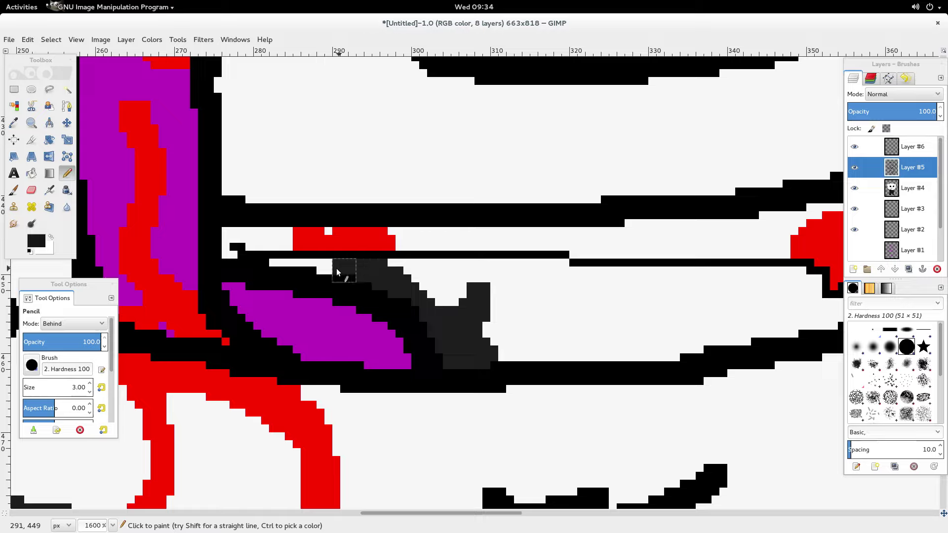
pyautogui.moveTo(299, 271)
pyautogui.mouseDown()
pyautogui.moveTo(461, 272)
pyautogui.moveTo(474, 288)
pyautogui.moveTo(456, 304)
pyautogui.moveTo(430, 285)
pyautogui.moveTo(521, 292)
pyautogui.moveTo(498, 279)
pyautogui.mouseUp()
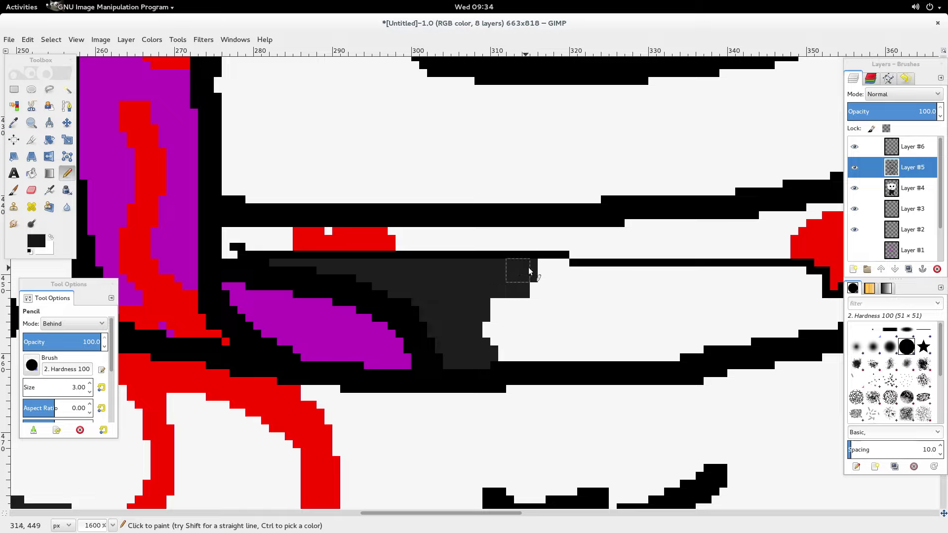
pyautogui.moveTo(558, 268)
pyautogui.mouseDown()
pyautogui.moveTo(556, 351)
pyautogui.moveTo(557, 340)
pyautogui.moveTo(465, 356)
pyautogui.mouseUp()
pyautogui.moveTo(532, 352)
pyautogui.mouseDown()
pyautogui.moveTo(510, 335)
pyautogui.moveTo(511, 307)
pyautogui.moveTo(482, 334)
pyautogui.moveTo(532, 329)
pyautogui.moveTo(526, 310)
pyautogui.mouseUp()
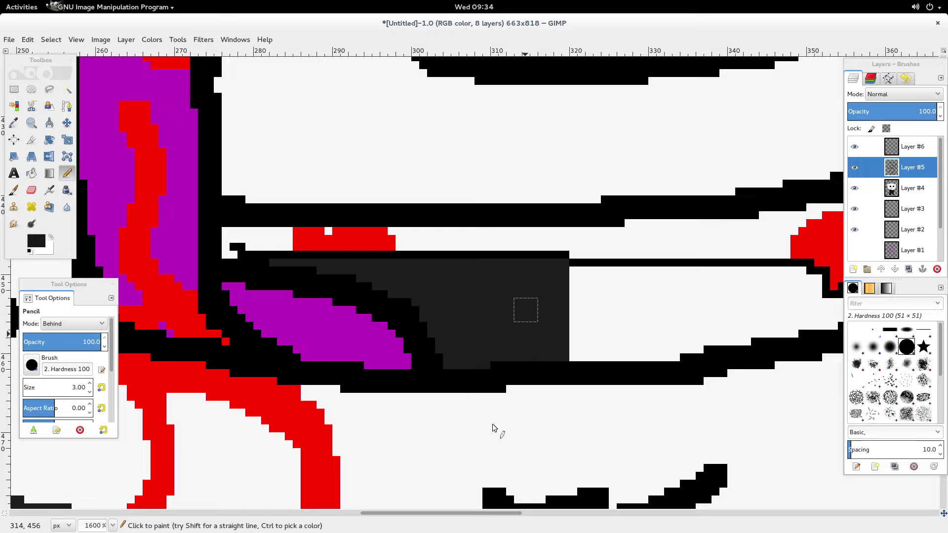
pyautogui.moveTo(512, 511); pyautogui.dragTo(536, 518)
pyautogui.moveTo(419, 357)
pyautogui.mouseDown()
pyautogui.moveTo(525, 357)
pyautogui.moveTo(656, 324)
pyautogui.moveTo(672, 301)
pyautogui.moveTo(663, 280)
pyautogui.moveTo(642, 274)
pyautogui.moveTo(579, 286)
pyautogui.mouseUp()
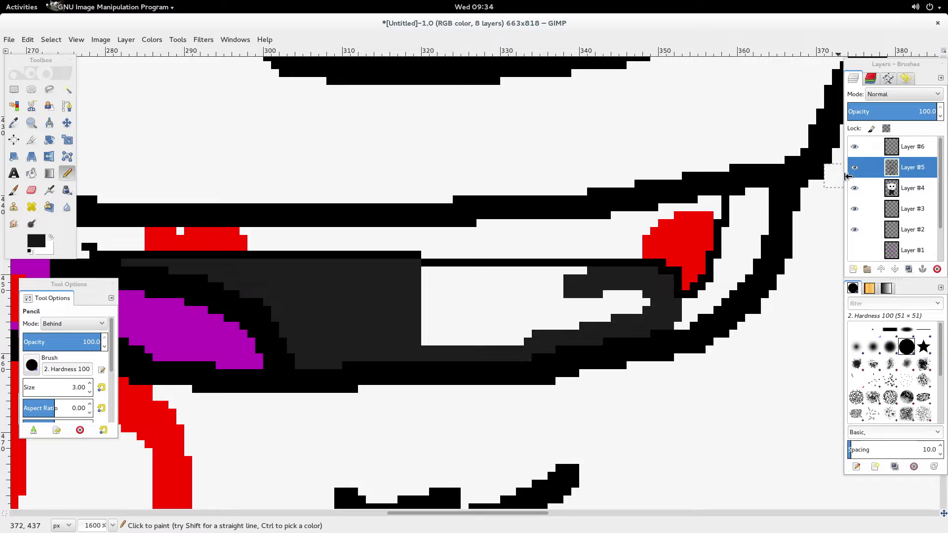
# Step: Compare the drawing at 100% zoom with Layer #4 and Layer #5 hidden and shown, leaving both layers visible
pyautogui.click(854, 188)
pyautogui.scroll(-4, 689, 290)
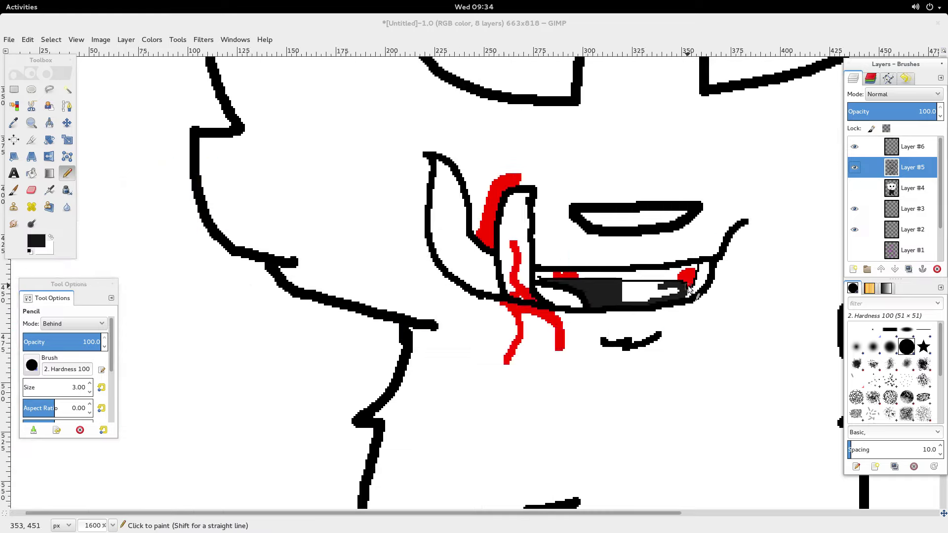
pyautogui.press('1')
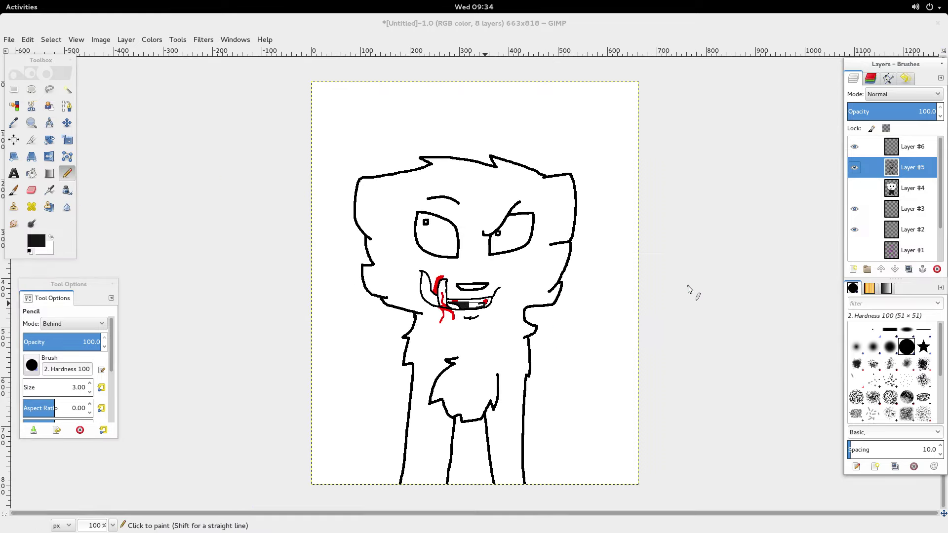
pyautogui.click(858, 190)
pyautogui.click(857, 191)
pyautogui.click(855, 190)
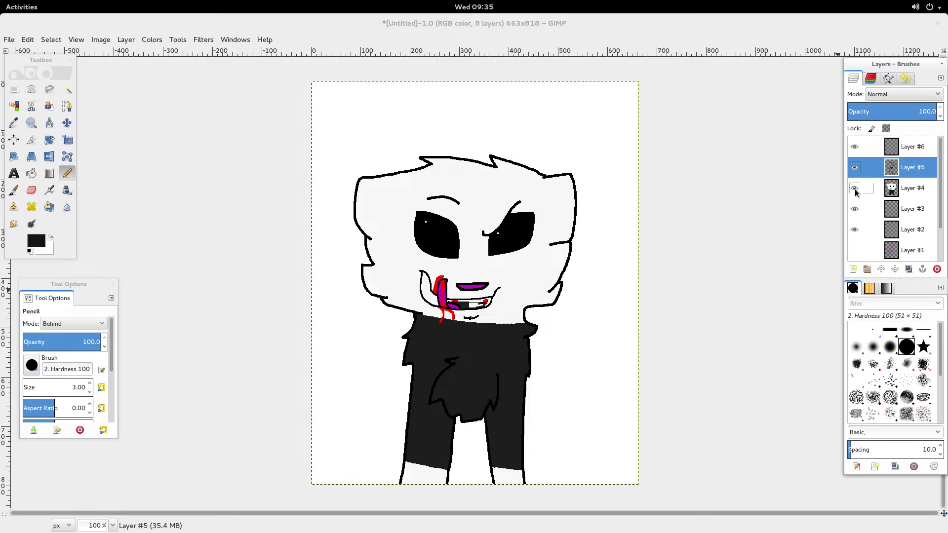
pyautogui.click(855, 190)
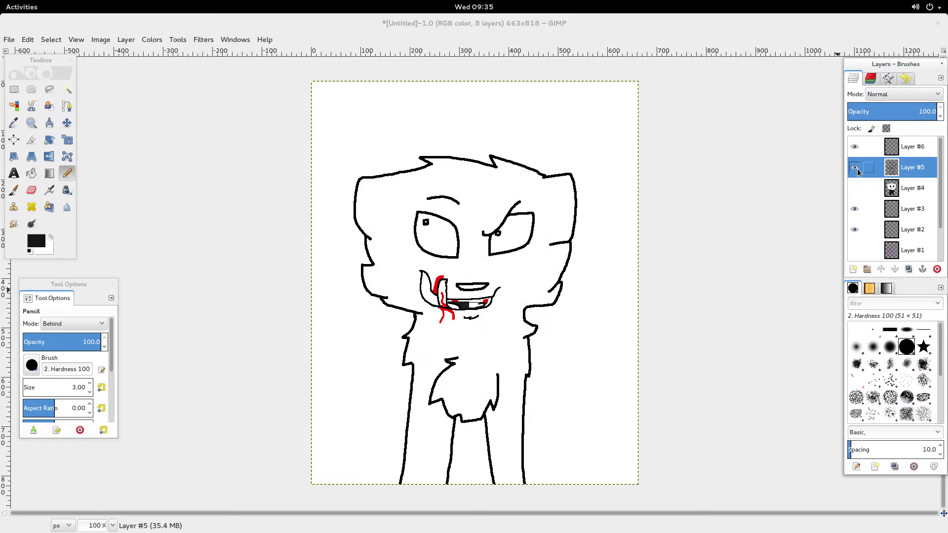
pyautogui.click(858, 170)
pyautogui.click(855, 191)
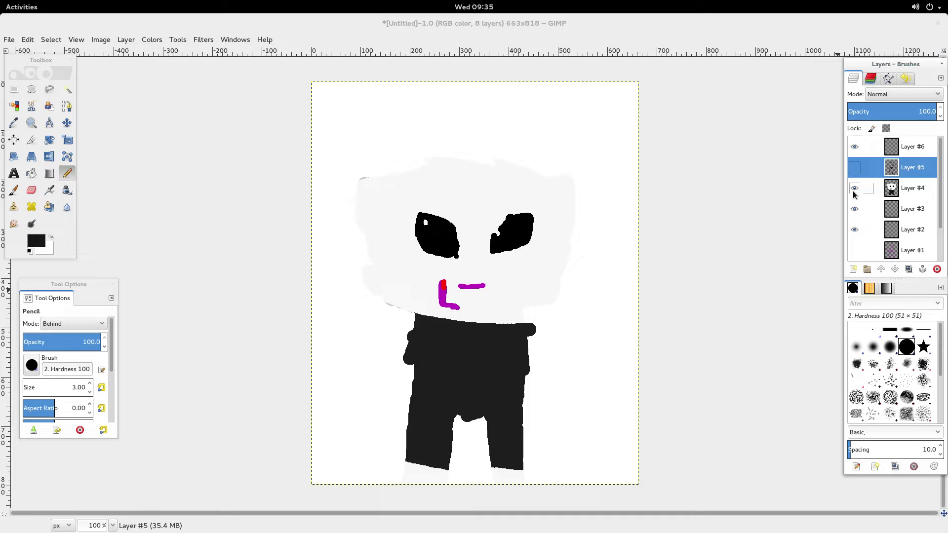
pyautogui.click(854, 191)
pyautogui.click(855, 167)
pyautogui.click(855, 188)
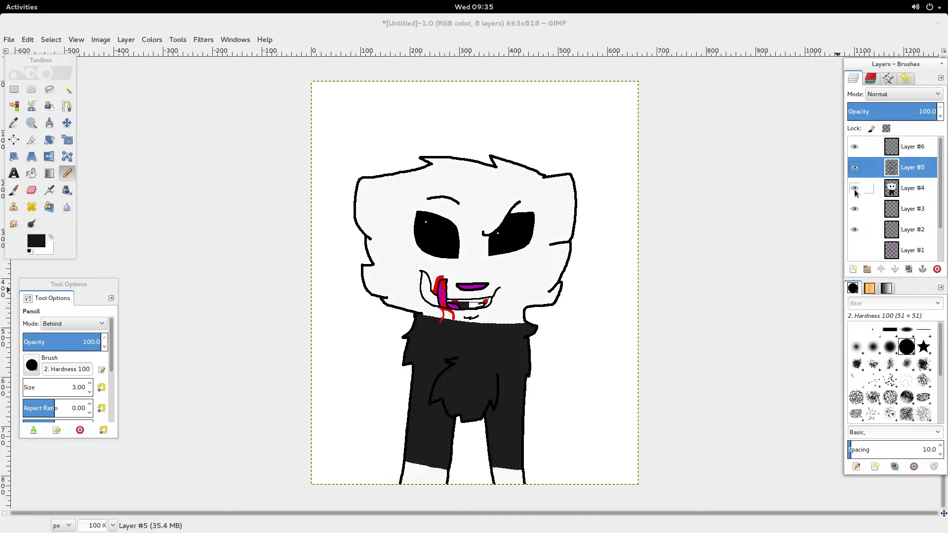
# Step: Fill the remaining white gap in the open mouth and its right corner with dark grey on Layer #5
pyautogui.click(923, 189)
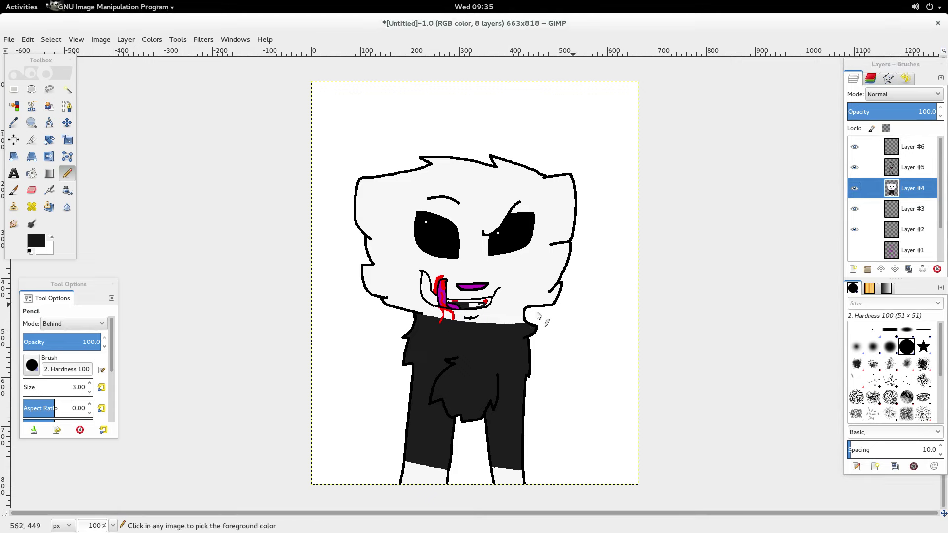
pyautogui.scroll(7, 470, 287)
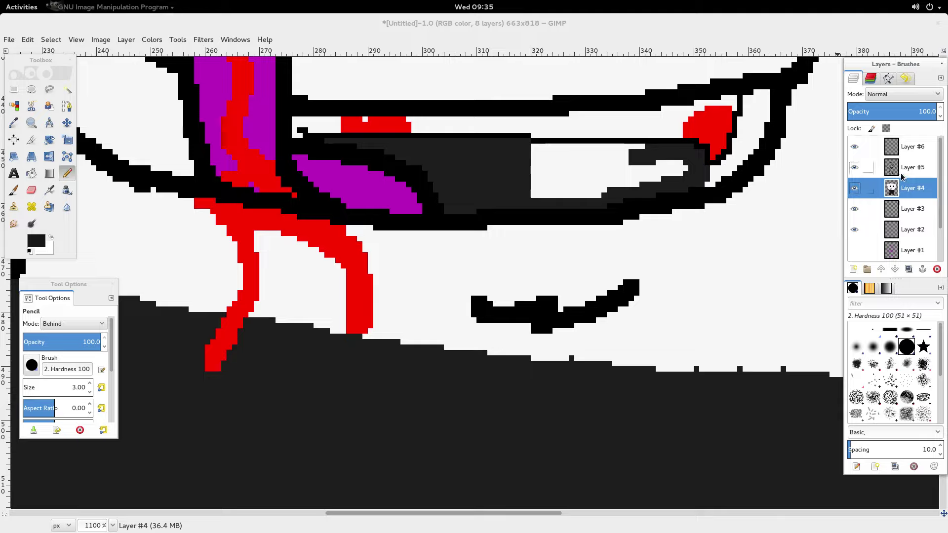
pyautogui.click(883, 168)
pyautogui.scroll(5, 637, 245)
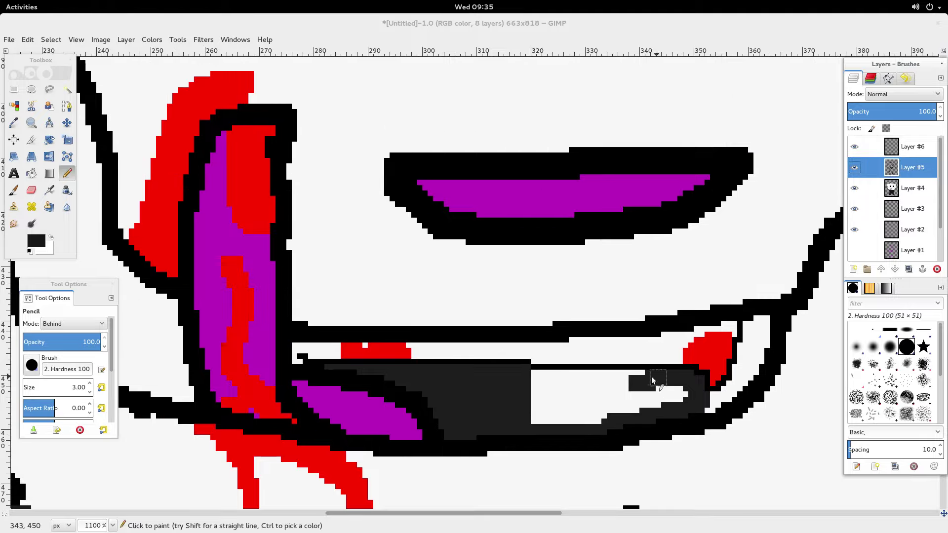
pyautogui.moveTo(662, 380); pyautogui.dragTo(546, 384)
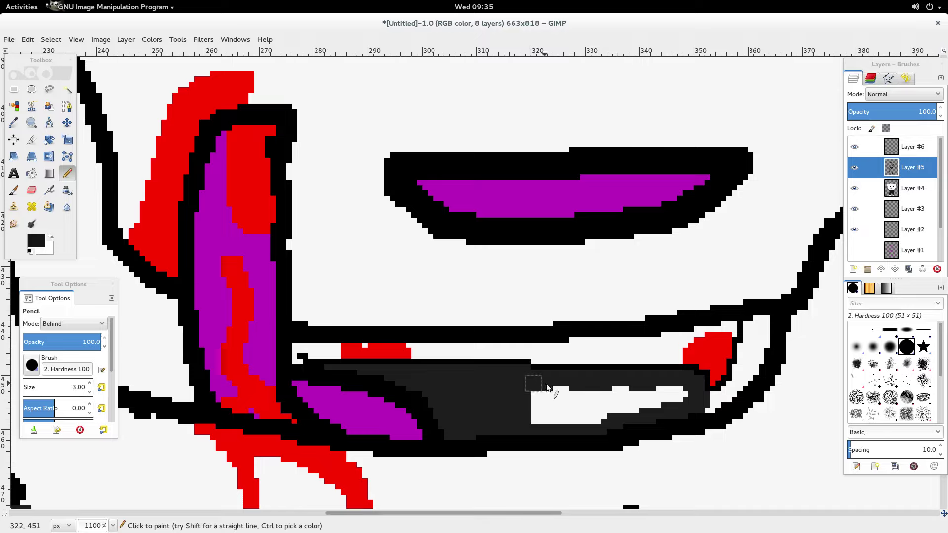
pyautogui.moveTo(543, 419)
pyautogui.mouseDown()
pyautogui.moveTo(681, 396)
pyautogui.moveTo(553, 394)
pyautogui.moveTo(553, 404)
pyautogui.moveTo(598, 419)
pyautogui.mouseUp()
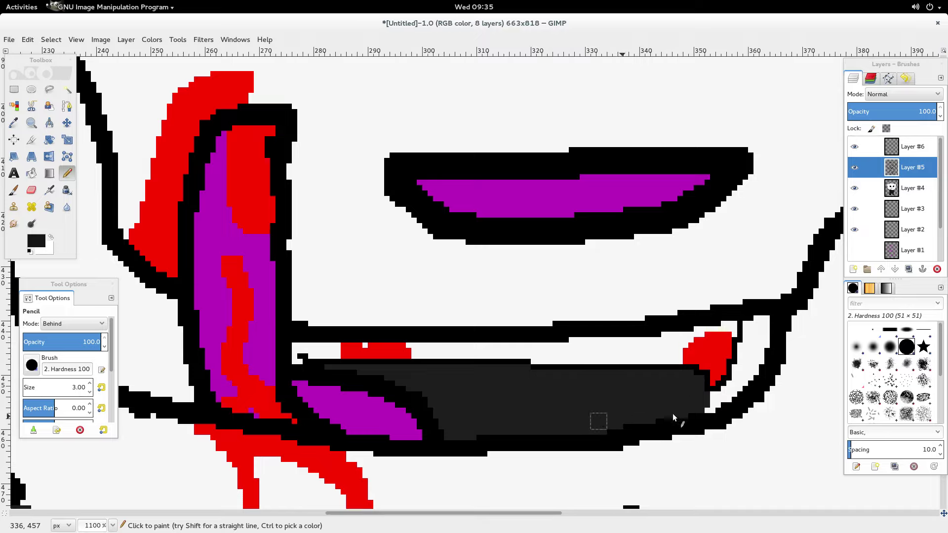
pyautogui.moveTo(765, 341)
pyautogui.mouseDown()
pyautogui.moveTo(759, 326)
pyautogui.moveTo(738, 387)
pyautogui.moveTo(716, 404)
pyautogui.moveTo(748, 378)
pyautogui.moveTo(750, 324)
pyautogui.mouseUp()
# Step: Switch to the Animal Jam page in Firefox and open the received mail
pyautogui.press('super')
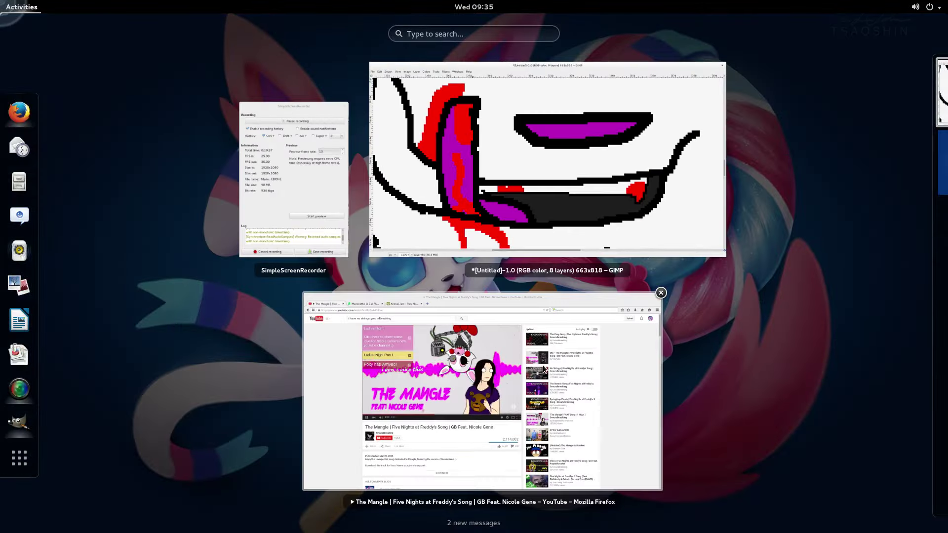
pyautogui.click(543, 369)
pyautogui.click(265, 36)
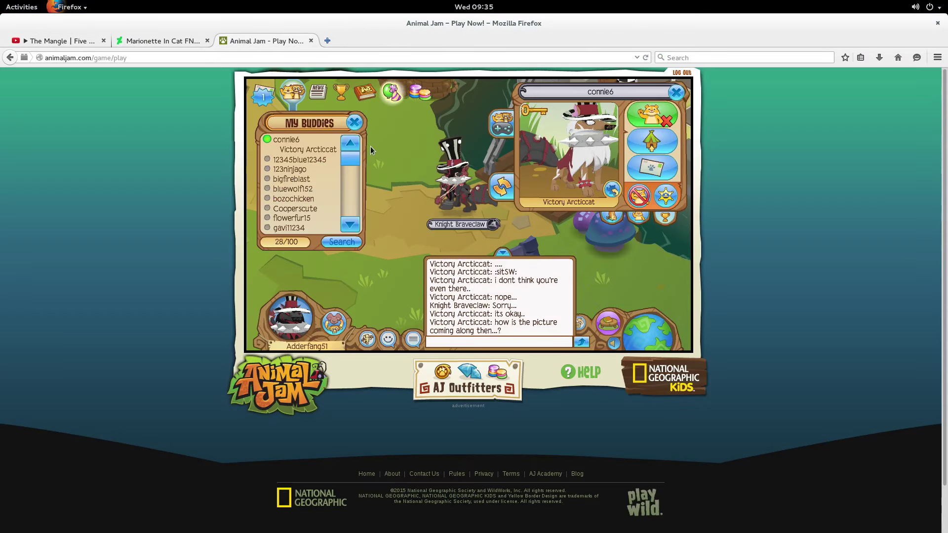
pyautogui.click(263, 95)
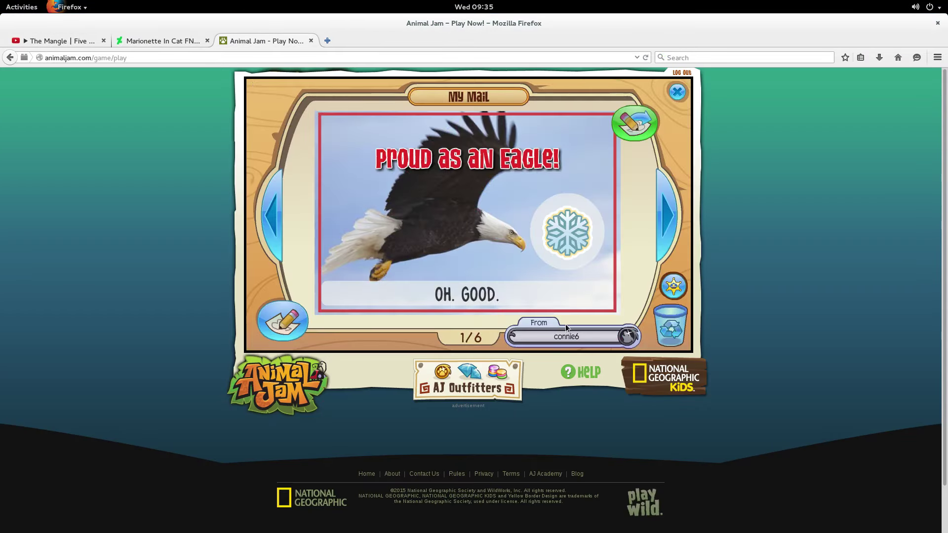
# Step: Reply to the buddy's card with the message "are you up settle?" and send it
pyautogui.click(644, 129)
pyautogui.click(471, 335)
pyautogui.write('are you u')
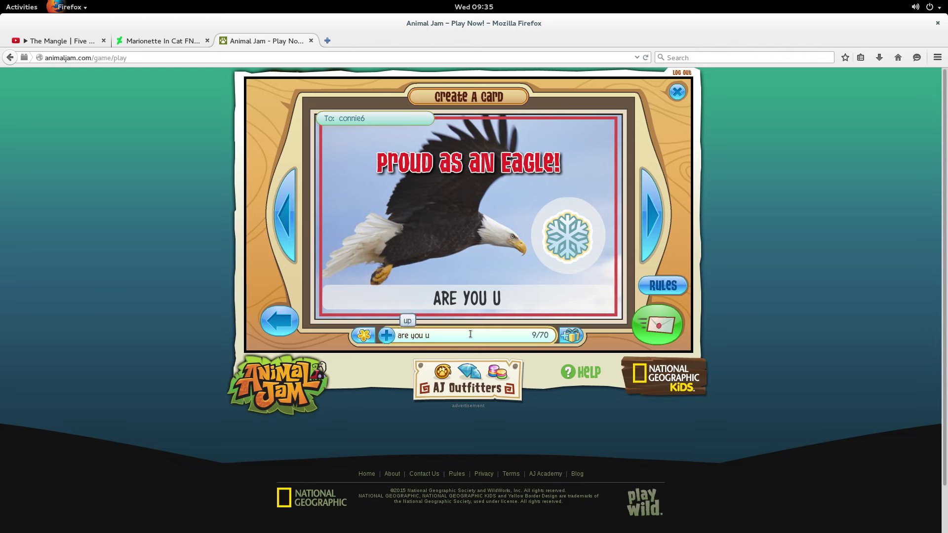
pyautogui.write('p settle?')
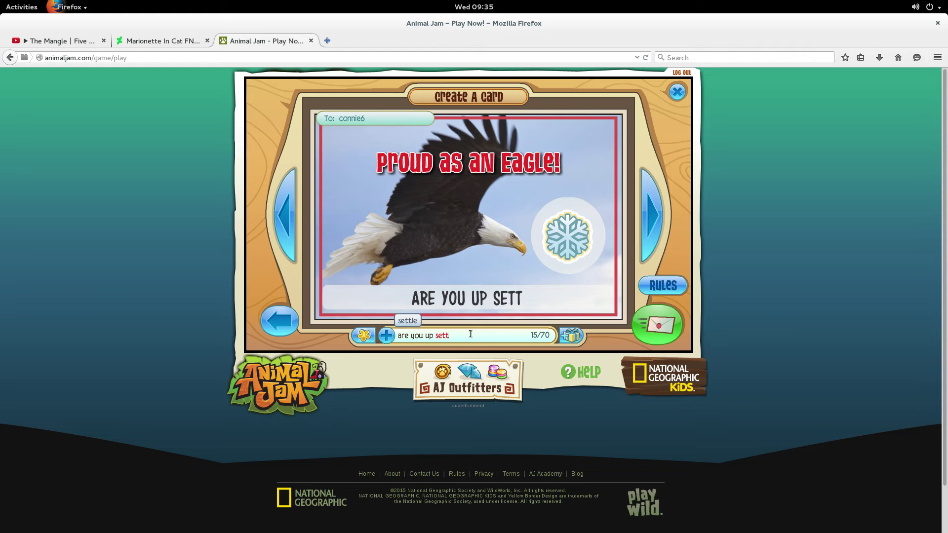
pyautogui.click(656, 324)
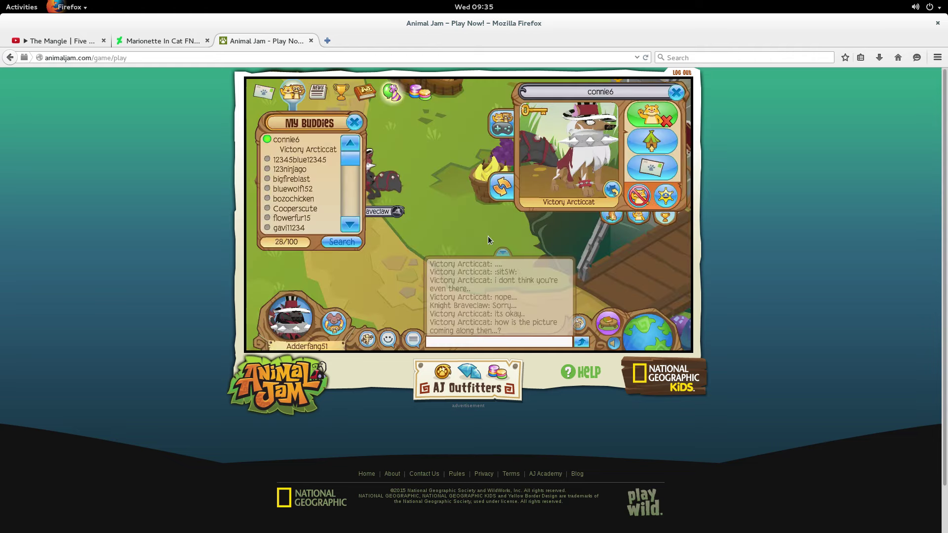
# Step: Switch back to GIMP and trace the inside of the mouth's upturned left corner with a dark grey pencil border
pyautogui.moveTo(0, 0)
pyautogui.click(449, 181)
pyautogui.press('Tab')
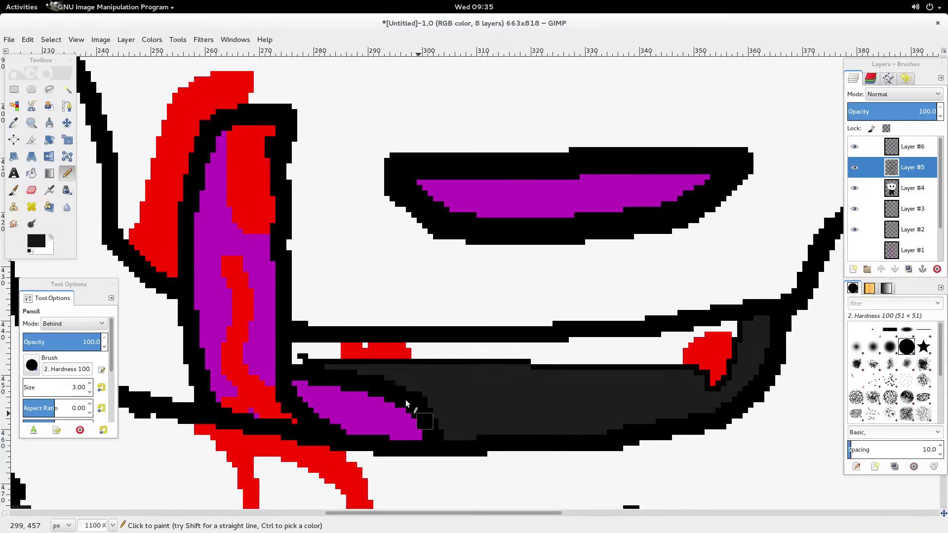
pyautogui.moveTo(397, 512)
pyautogui.mouseDown()
pyautogui.moveTo(311, 502)
pyautogui.moveTo(331, 496)
pyautogui.mouseUp()
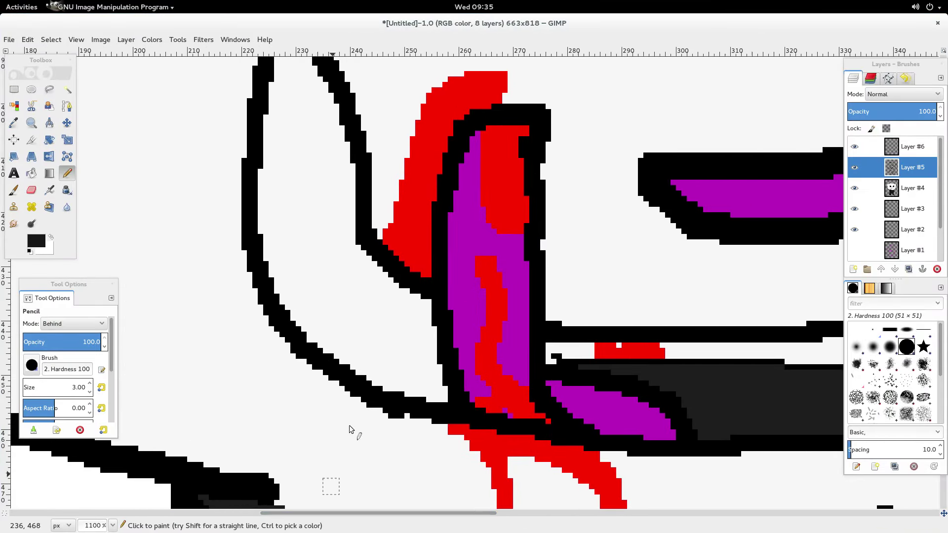
pyautogui.scroll(5, 363, 179)
pyautogui.moveTo(293, 157)
pyautogui.mouseDown()
pyautogui.moveTo(276, 151)
pyautogui.moveTo(318, 200)
pyautogui.moveTo(342, 272)
pyautogui.moveTo(348, 355)
pyautogui.moveTo(402, 406)
pyautogui.mouseUp()
pyautogui.scroll(-10, 375, 348)
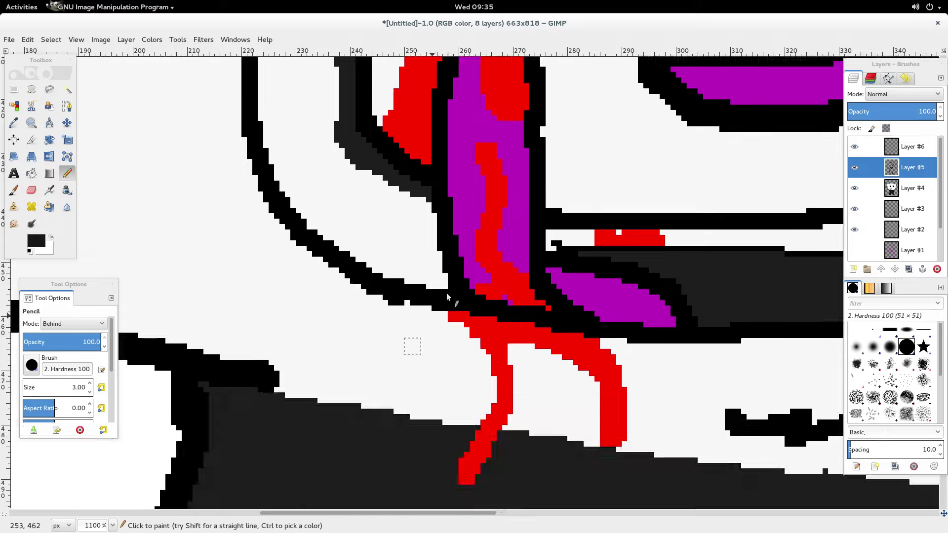
pyautogui.scroll(5, 425, 316)
pyautogui.moveTo(431, 304)
pyautogui.mouseDown()
pyautogui.moveTo(439, 395)
pyautogui.moveTo(437, 374)
pyautogui.moveTo(413, 391)
pyautogui.moveTo(330, 352)
pyautogui.moveTo(287, 299)
pyautogui.moveTo(309, 338)
pyautogui.moveTo(271, 264)
pyautogui.moveTo(270, 156)
pyautogui.moveTo(259, 234)
pyautogui.moveTo(262, 225)
pyautogui.moveTo(263, 247)
pyautogui.moveTo(280, 165)
pyautogui.mouseUp()
pyautogui.scroll(5, 263, 228)
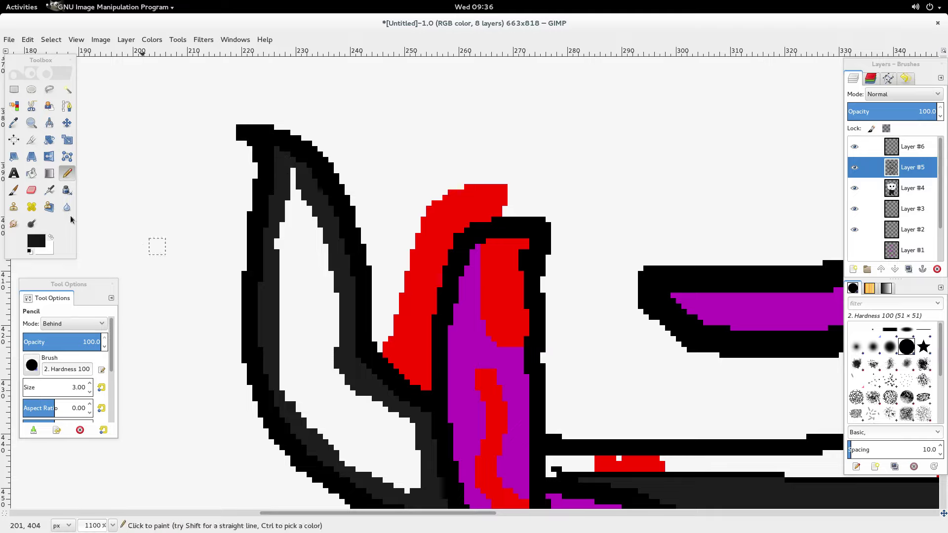
# Step: Bucket-fill the interior of the mouth's upturned left corner with dark grey
pyautogui.click(31, 173)
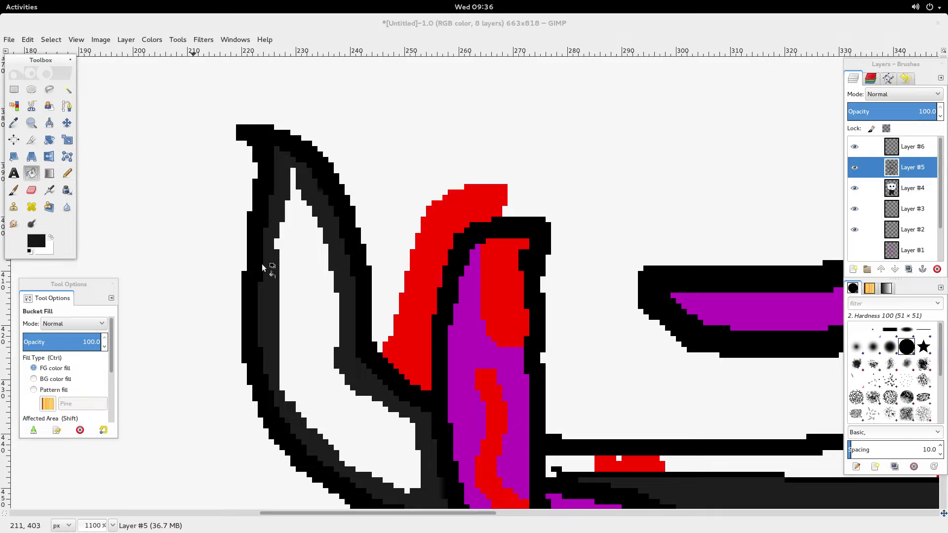
pyautogui.click(325, 276)
pyautogui.scroll(-7, 383, 305)
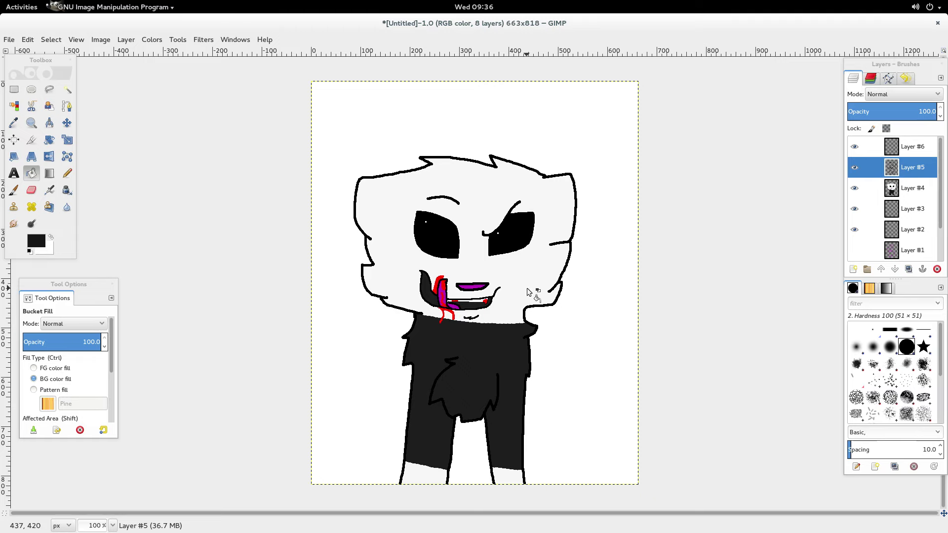
pyautogui.scroll(2, 527, 292)
pyautogui.scroll(3, 503, 300)
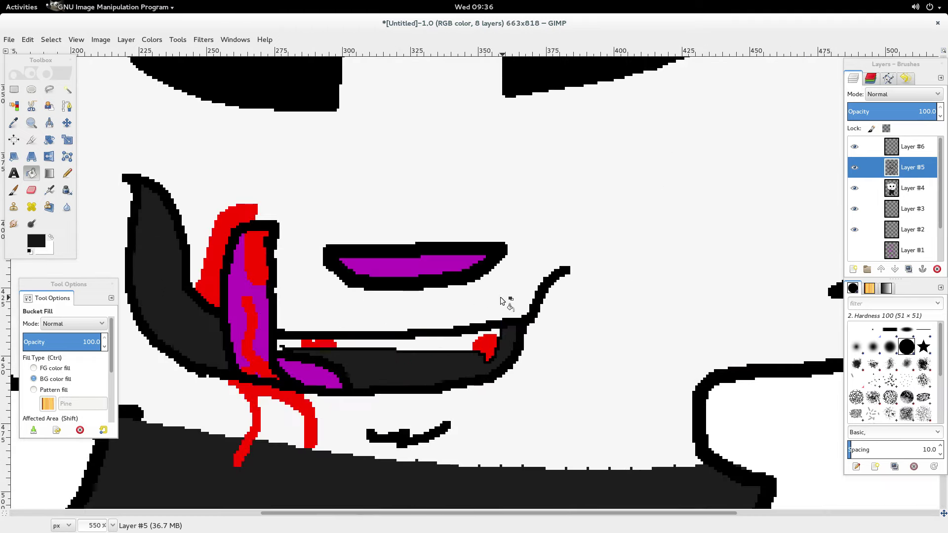
# Step: Change the foreground colour to bright red and paint a red pencil band along the top of the upper lip line
pyautogui.click(31, 243)
pyautogui.moveTo(491, 94); pyautogui.dragTo(537, 99)
pyautogui.click(535, 210)
pyautogui.click(67, 173)
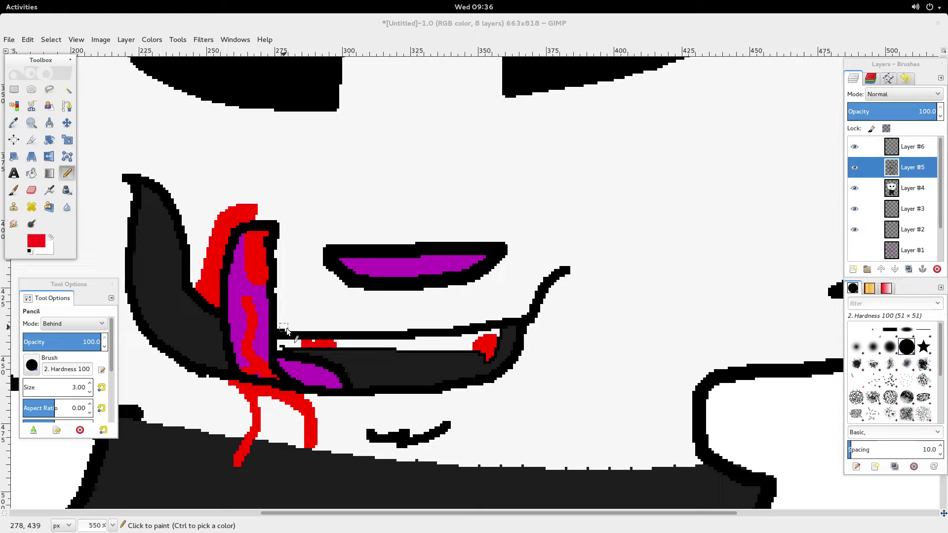
pyautogui.moveTo(284, 327); pyautogui.dragTo(421, 326)
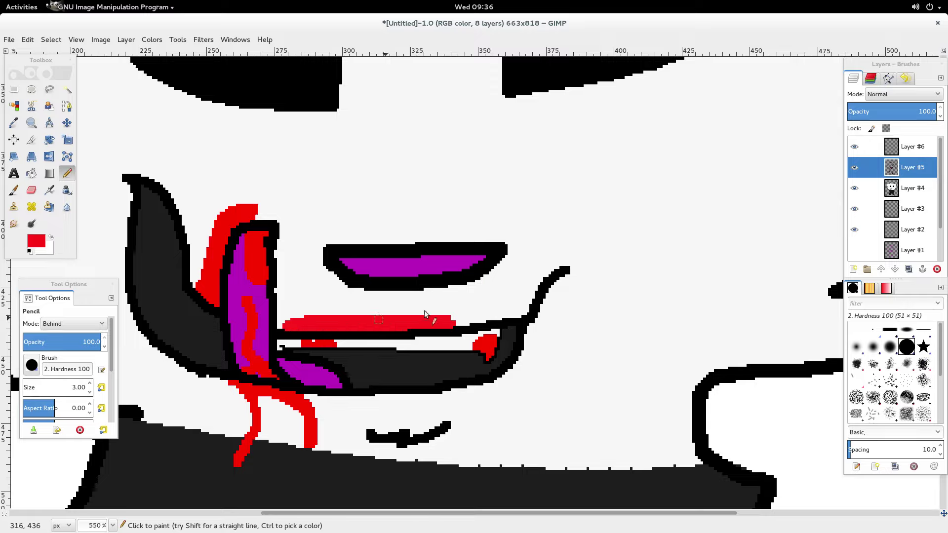
# Step: Inspect the mouth area and check the drawing with the Background layer hidden and shown again
pyautogui.scroll(-3, 834, 300)
pyautogui.scroll(3, 508, 287)
pyautogui.scroll(2, 314, 273)
pyautogui.scroll(-3, 315, 277)
pyautogui.scroll(-2, 907, 208)
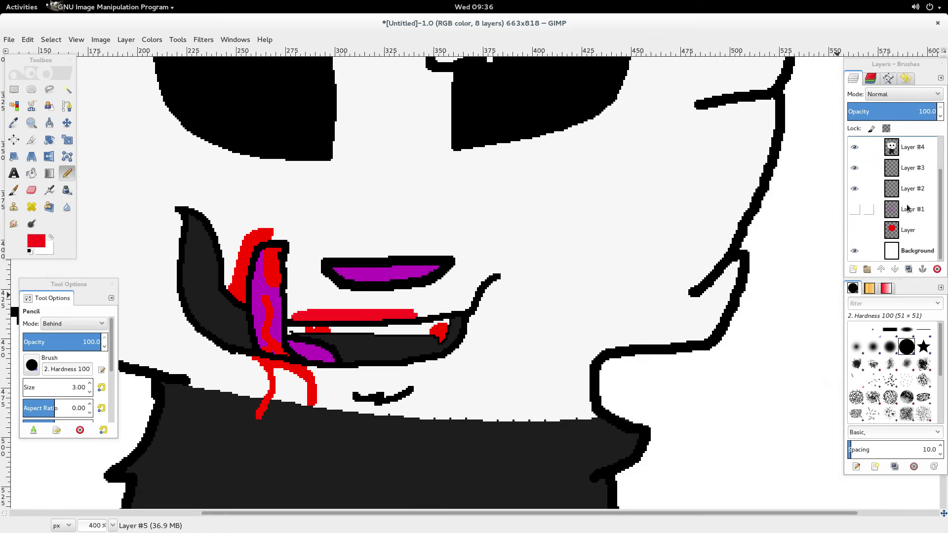
pyautogui.click(854, 251)
pyautogui.click(854, 250)
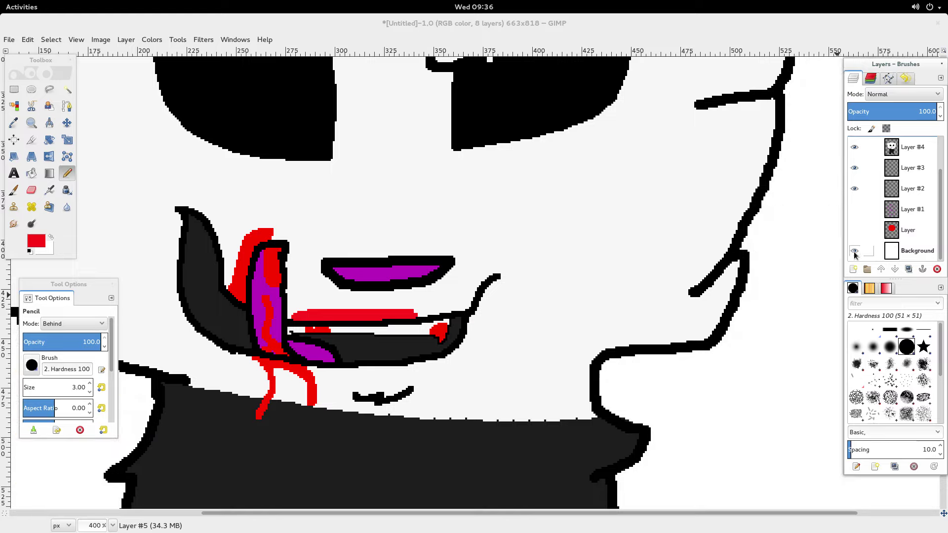
# Step: Paint a short red band directly under the lower lip line, between the blood drips and the chin mark
pyautogui.scroll(4, 399, 375)
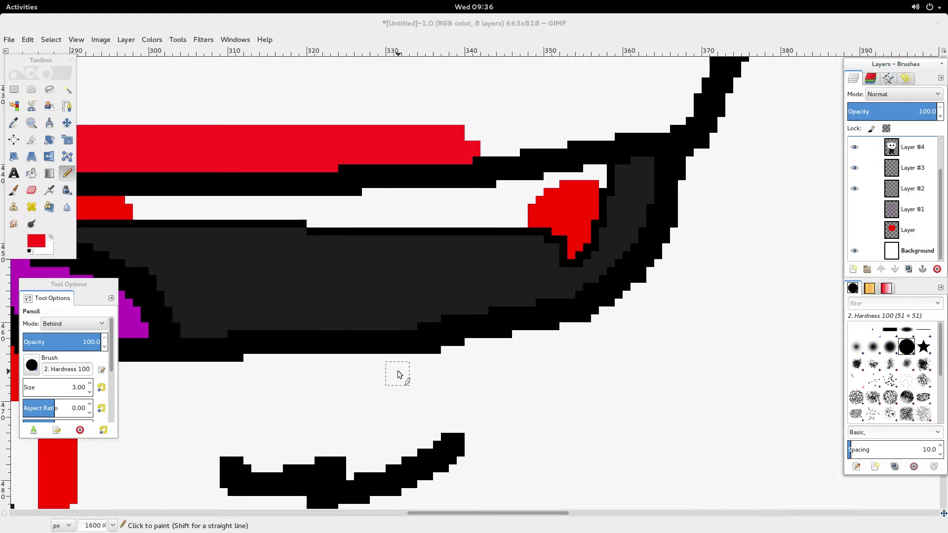
pyautogui.scroll(-2, 399, 374)
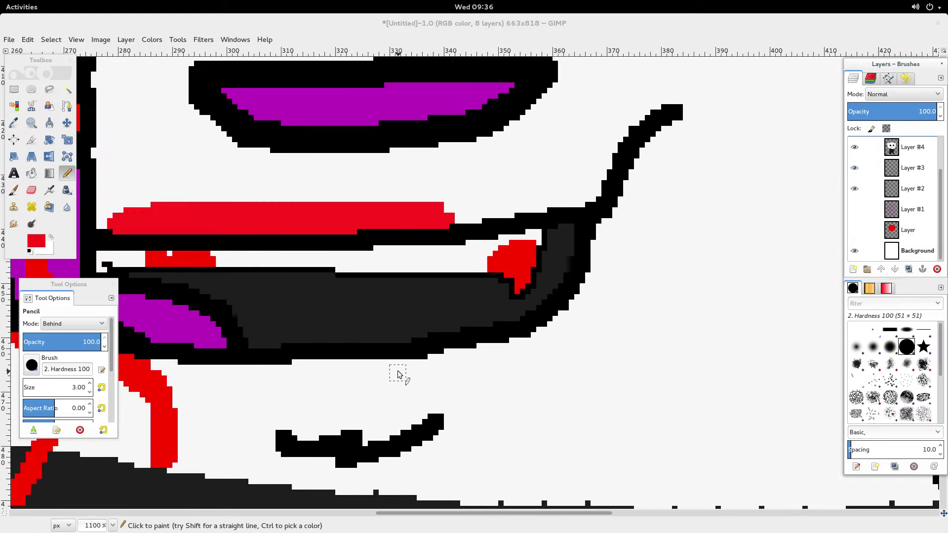
pyautogui.moveTo(255, 368)
pyautogui.mouseDown()
pyautogui.moveTo(309, 380)
pyautogui.moveTo(375, 374)
pyautogui.moveTo(367, 365)
pyautogui.moveTo(279, 371)
pyautogui.mouseUp()
pyautogui.scroll(-8, 393, 364)
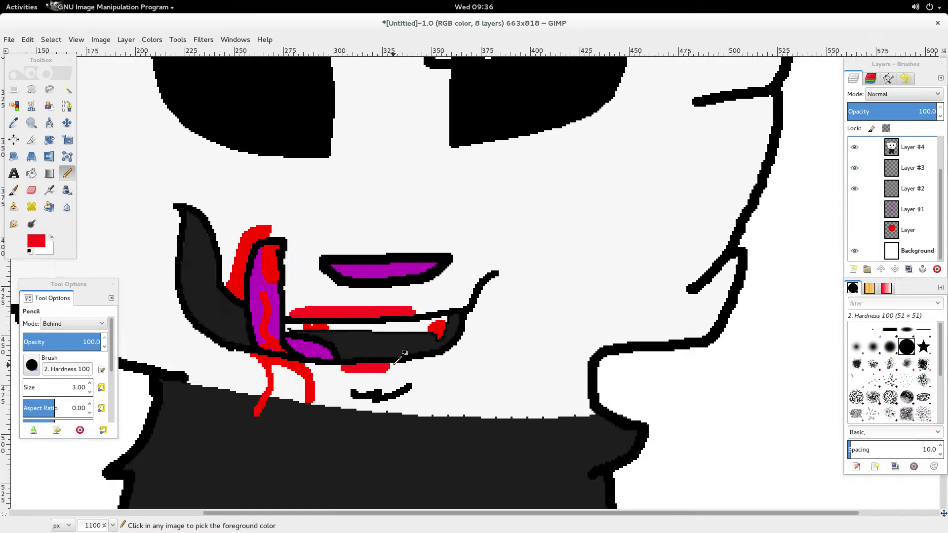
# Step: Switch to the Animal Jam game in Firefox, send the chat message "Are you upset?", and return to GIMP
pyautogui.press('super')
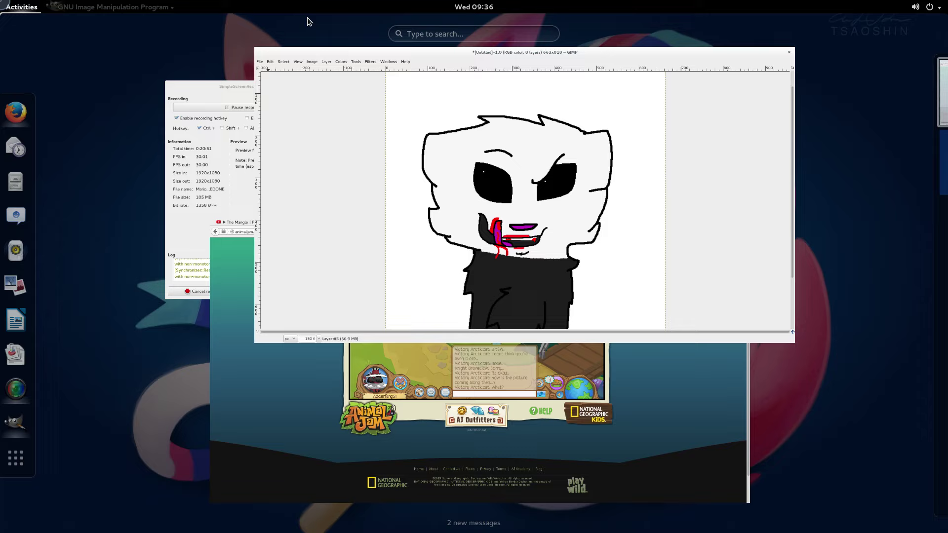
pyautogui.click(425, 303)
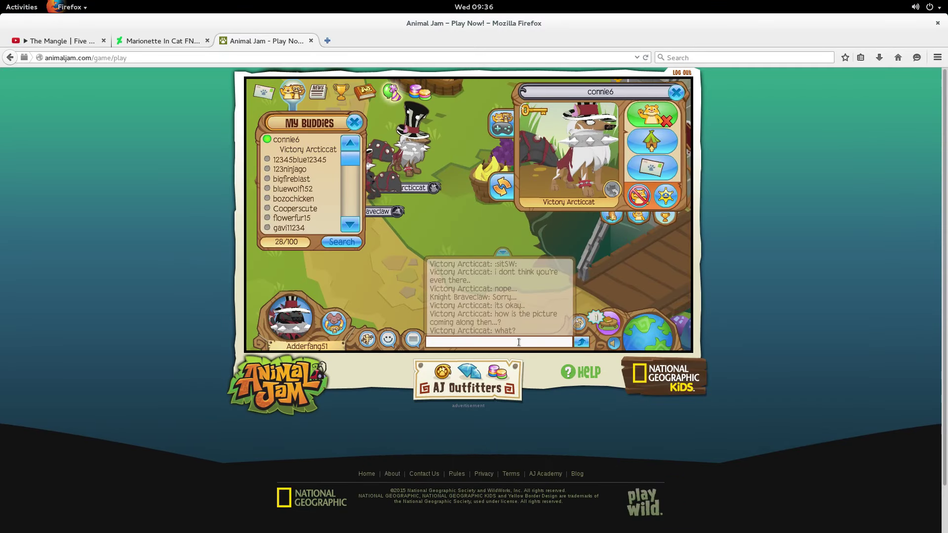
pyautogui.write('Are yo')
pyautogui.write('u sure?')
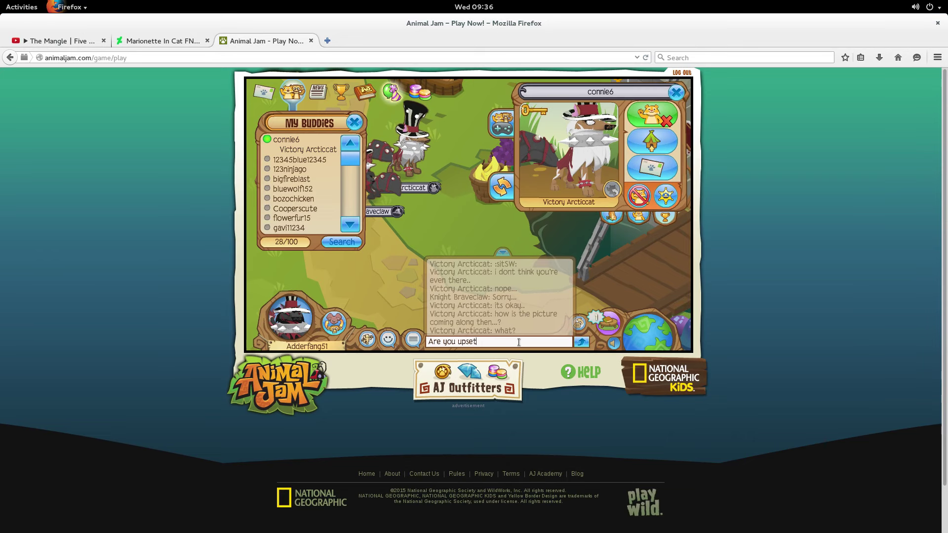
pyautogui.press('Return')
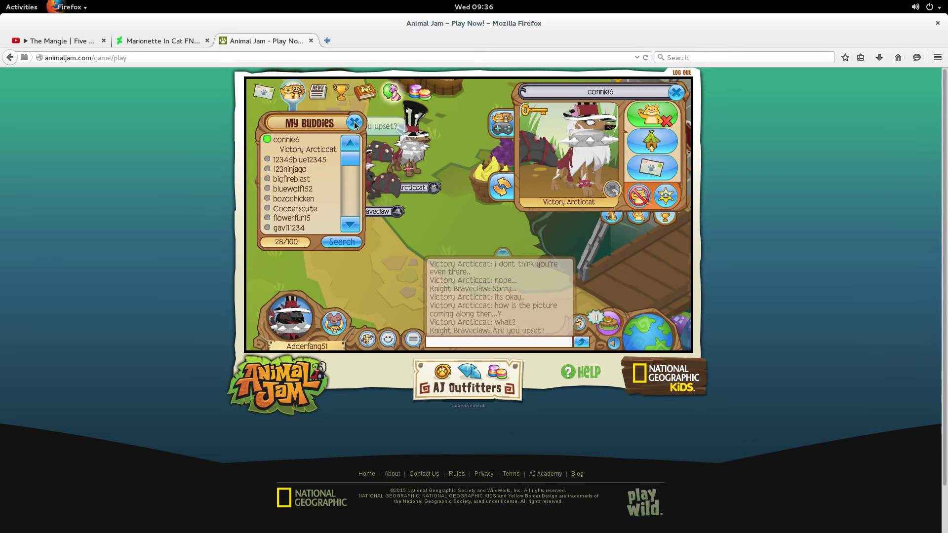
pyautogui.press('super')
pyautogui.click(575, 143)
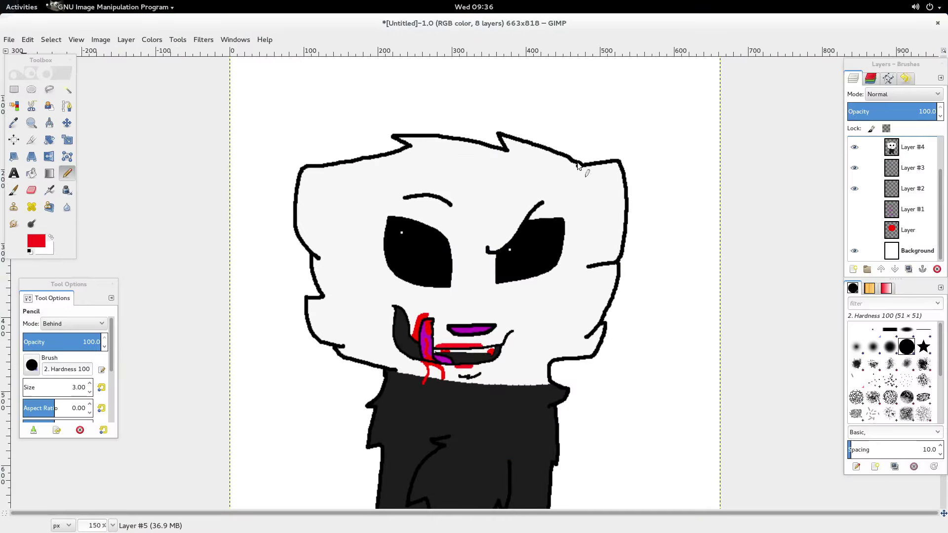
pyautogui.scroll(3, 387, 278)
pyautogui.press('super')
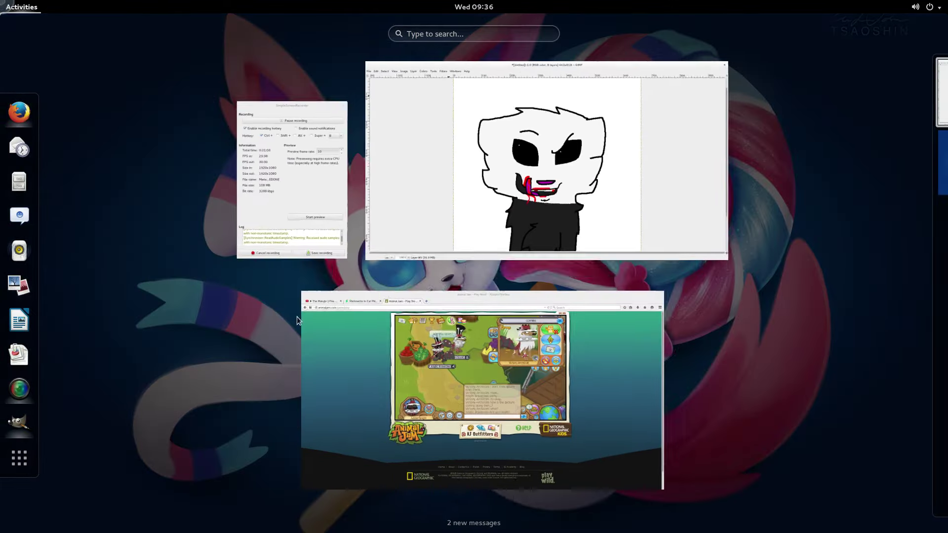
pyautogui.click(297, 216)
pyautogui.click(373, 212)
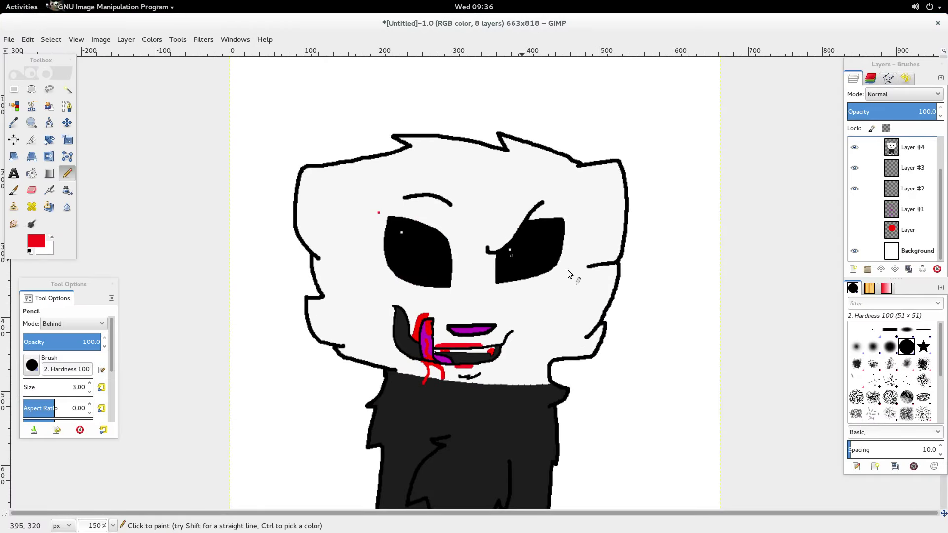
pyautogui.scroll(-3, 544, 296)
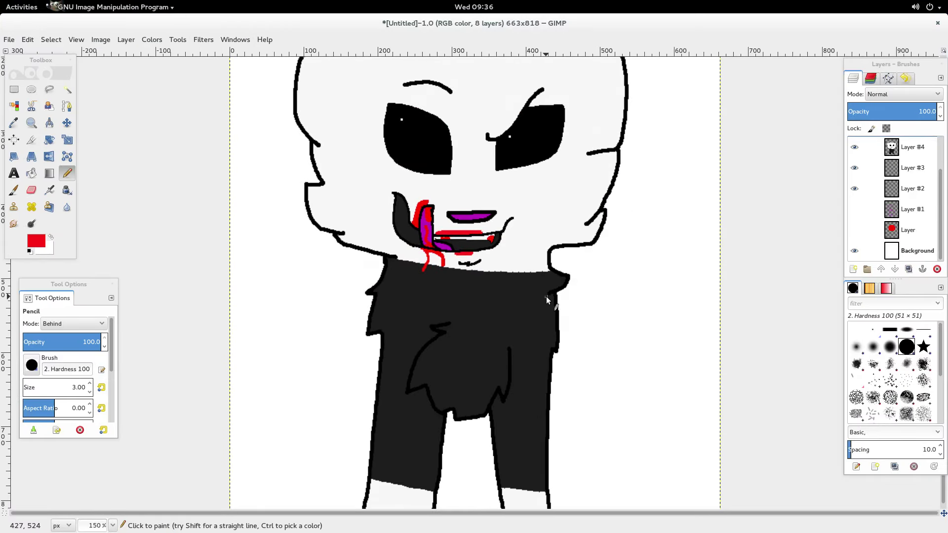
pyautogui.scroll(3, 546, 296)
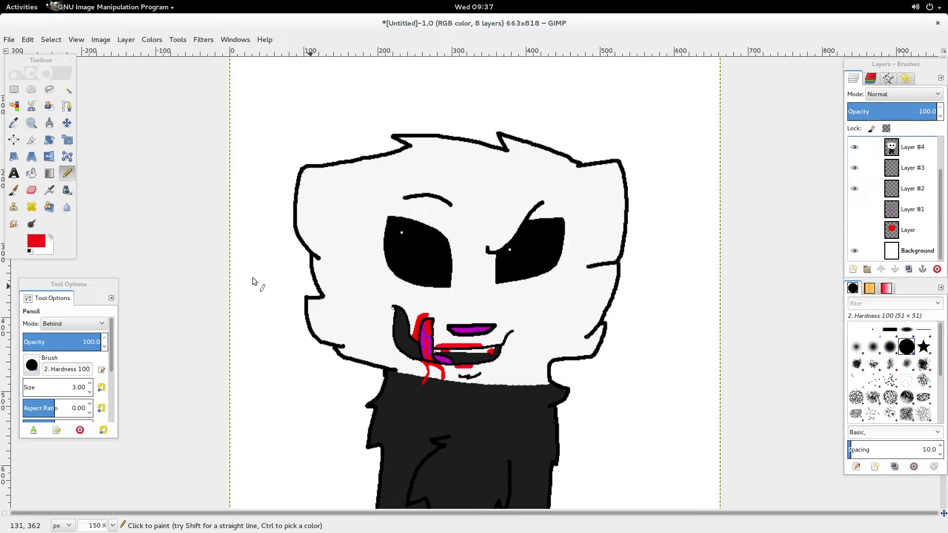
# Step: Change the foreground colour from red to a bright purple, c817ff
pyautogui.click(50, 237)
pyautogui.click(37, 241)
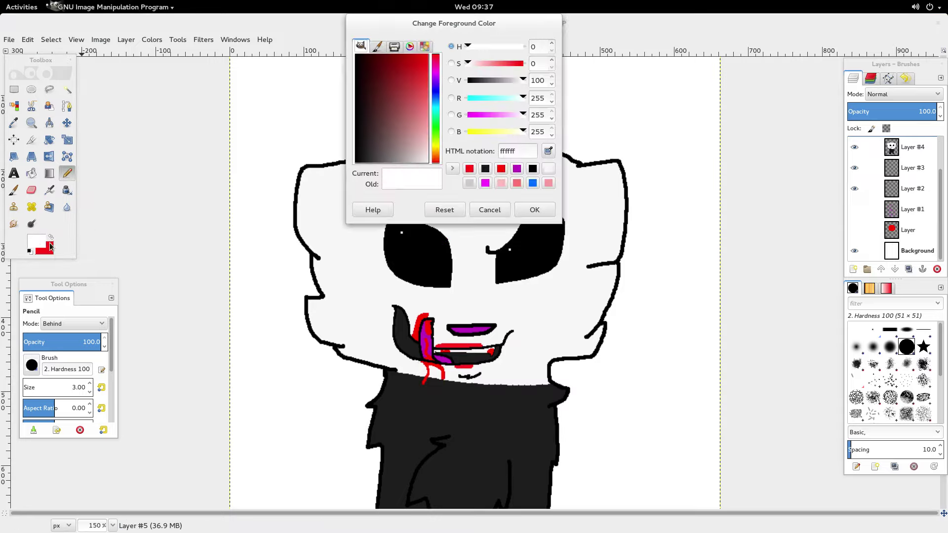
pyautogui.click(50, 238)
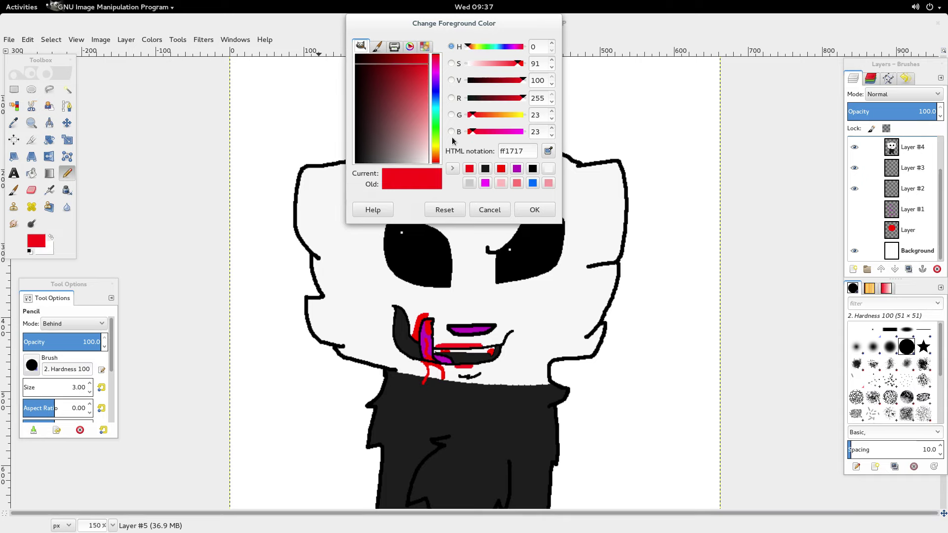
pyautogui.moveTo(474, 132); pyautogui.dragTo(573, 146)
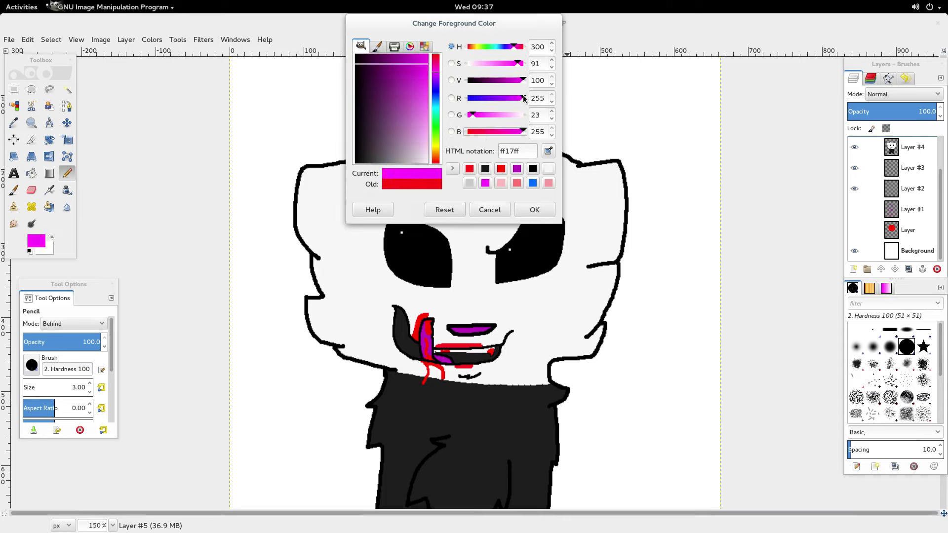
pyautogui.moveTo(525, 98); pyautogui.dragTo(506, 104)
pyautogui.click(529, 210)
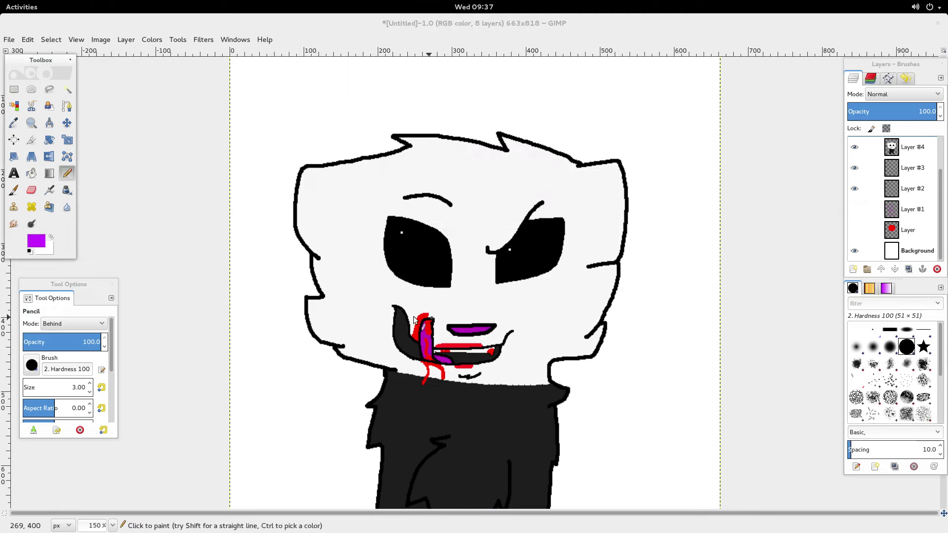
# Step: Move Layer #3 directly above Layer #4 in the layer stack and make it the active layer
pyautogui.scroll(2, 410, 315)
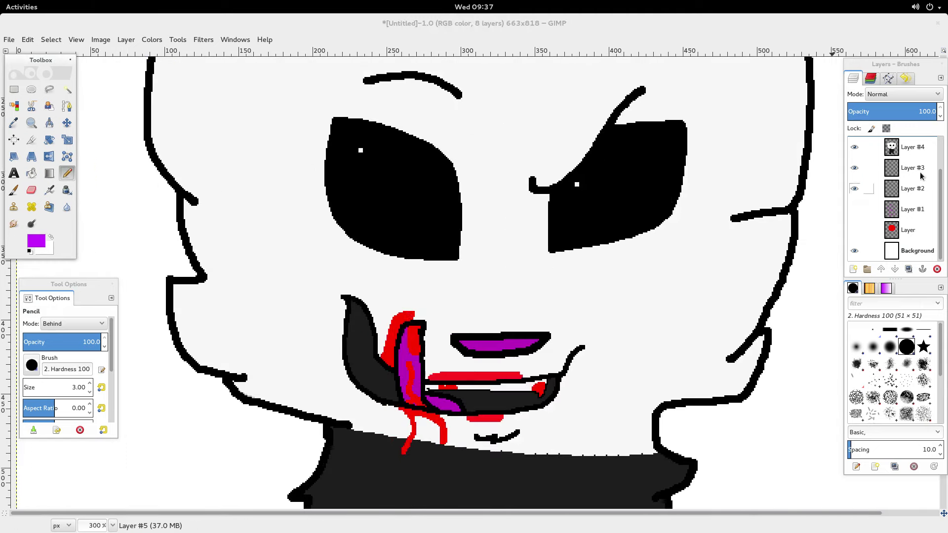
pyautogui.click(904, 173)
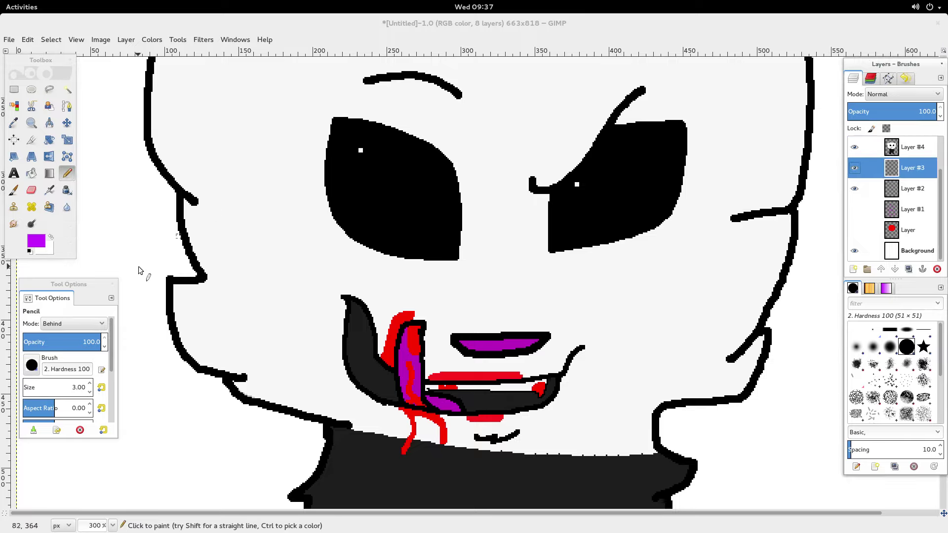
pyautogui.scroll(1, 898, 179)
pyautogui.moveTo(897, 194); pyautogui.dragTo(899, 213)
pyautogui.click(900, 185)
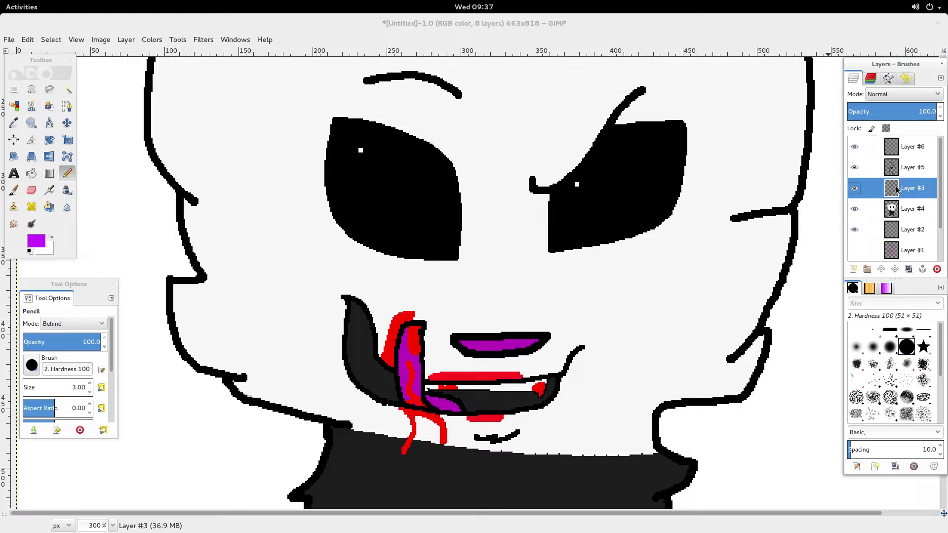
pyautogui.click(909, 232)
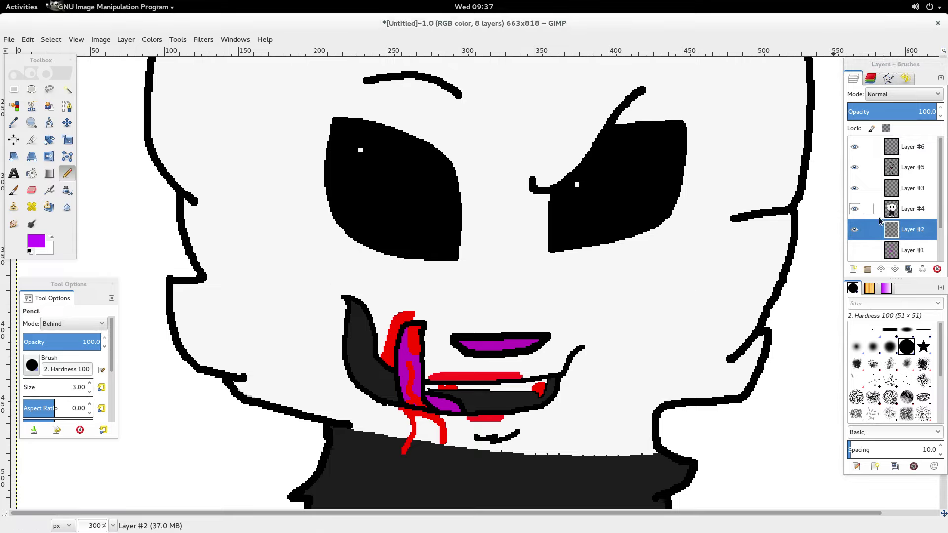
pyautogui.click(898, 192)
# Step: Try purple pencil strokes beside the mouth's upturned left corner, raising the brush size to 17, and undo them
pyautogui.moveTo(316, 284)
pyautogui.mouseDown()
pyautogui.moveTo(313, 336)
pyautogui.moveTo(413, 197)
pyautogui.mouseUp()
pyautogui.hotkey('ctrl', 'z')
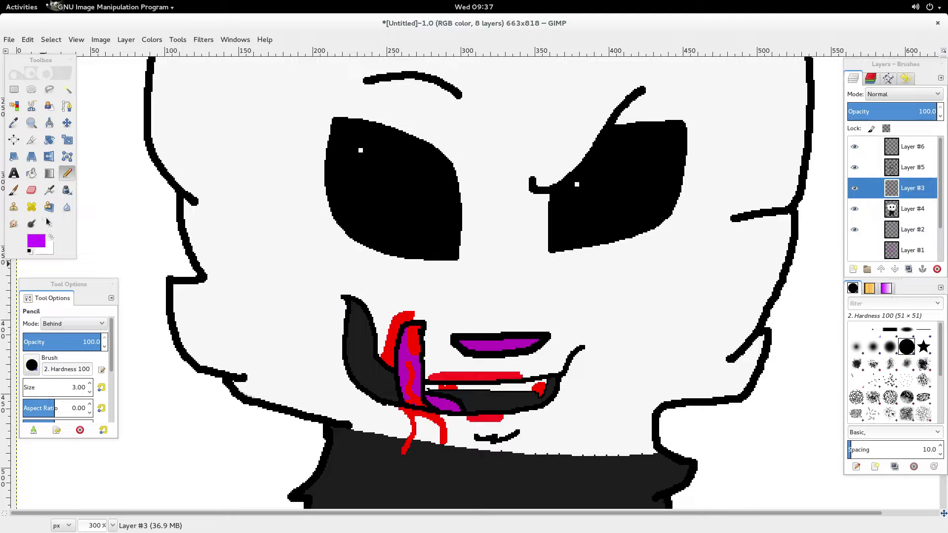
pyautogui.click(89, 383)
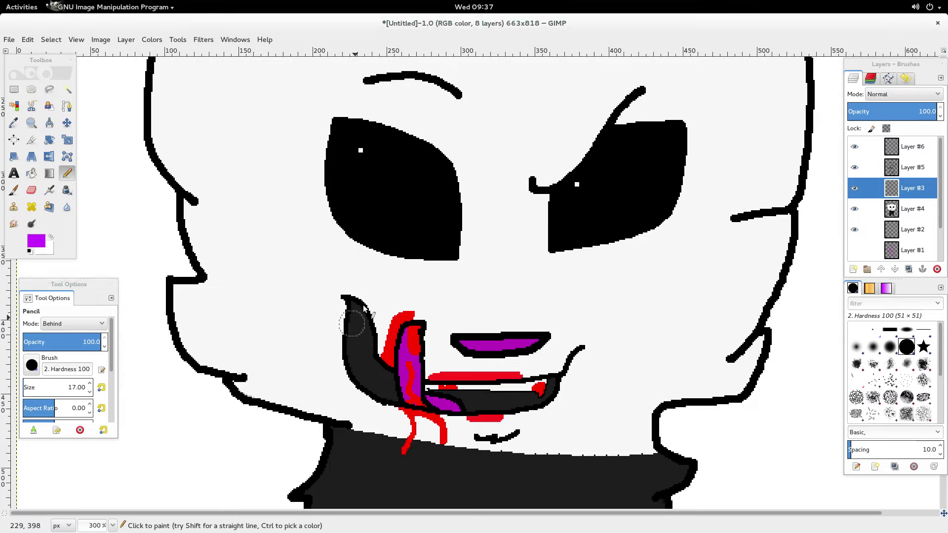
pyautogui.moveTo(359, 296); pyautogui.dragTo(328, 368)
pyautogui.hotkey('ctrl', 'z')
pyautogui.click(368, 235)
pyautogui.hotkey('ctrl', 'z')
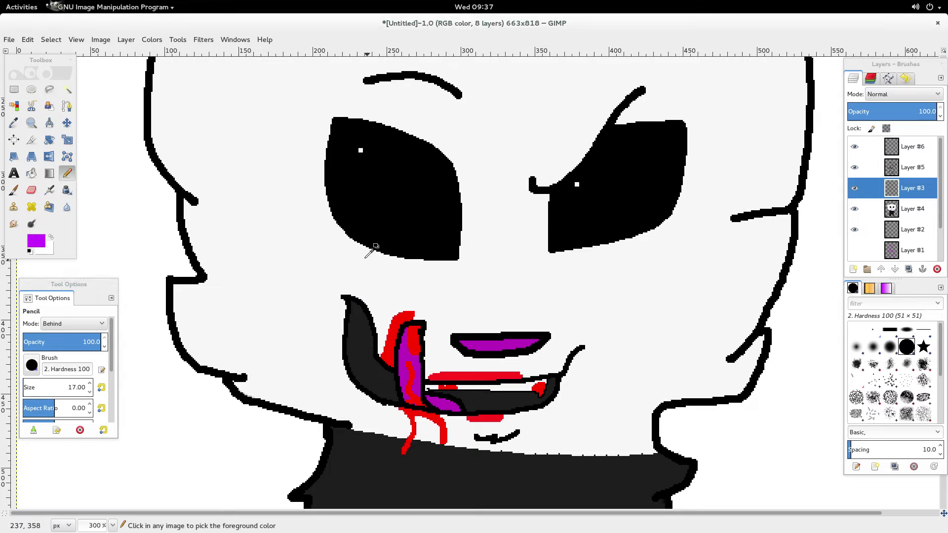
# Step: Set the pencil size to 31 and paint a vertical purple stripe down each cheek from below the eye
pyautogui.click(89, 383)
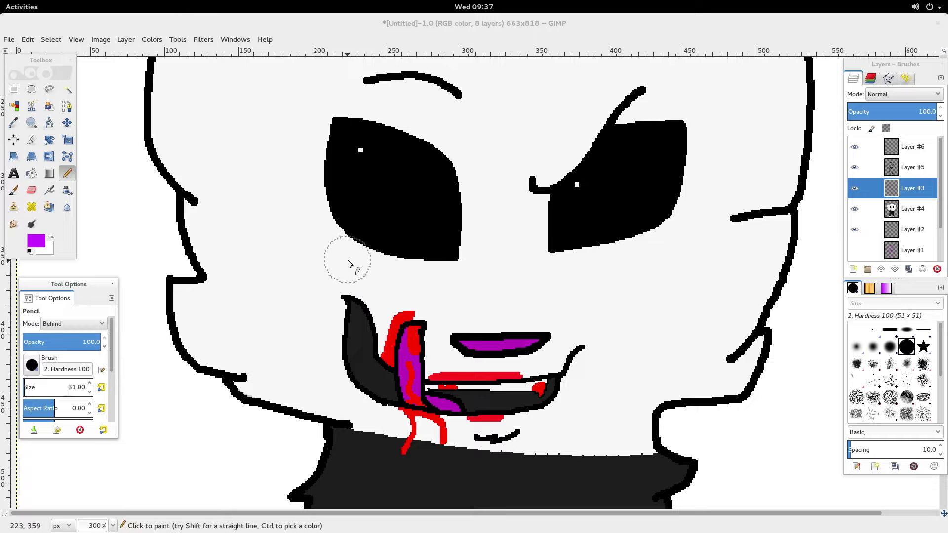
pyautogui.moveTo(347, 260); pyautogui.dragTo(334, 383)
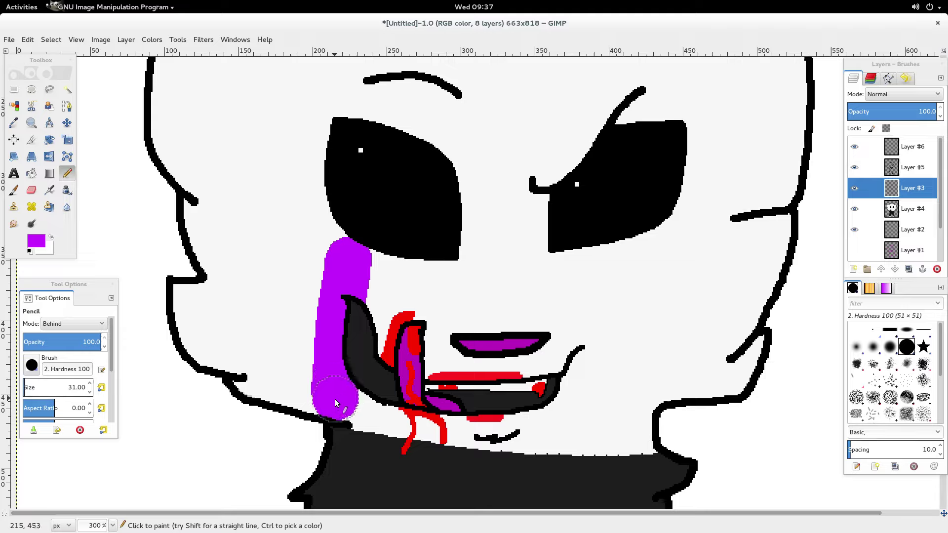
pyautogui.moveTo(648, 255); pyautogui.dragTo(645, 389)
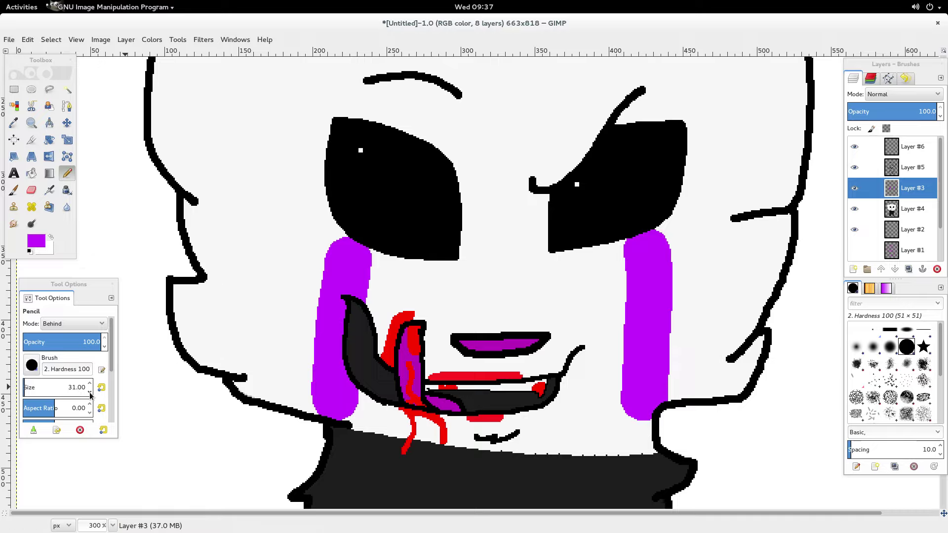
# Step: Set the pencil size to 40 and change the foreground colour to pure red, ff0000
pyautogui.scroll(9, 90, 387)
pyautogui.click(36, 241)
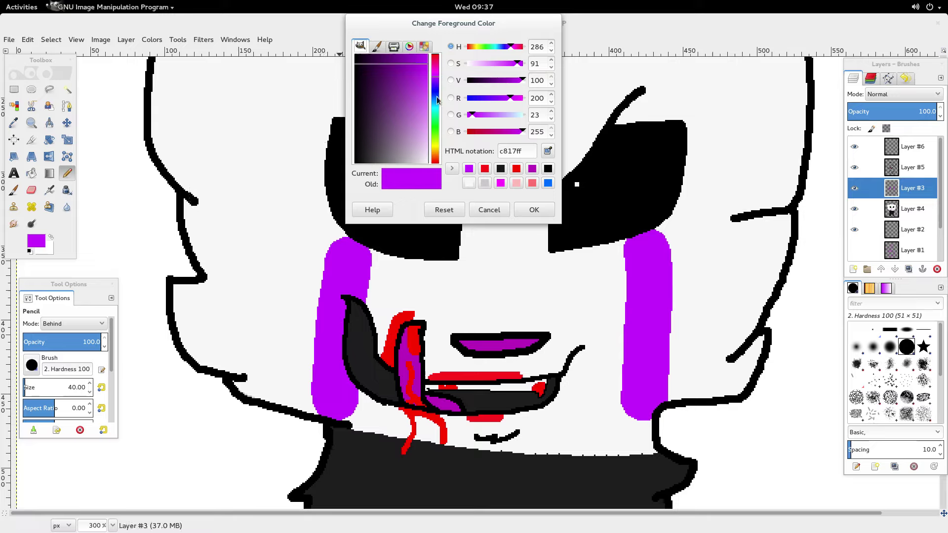
pyautogui.click(516, 168)
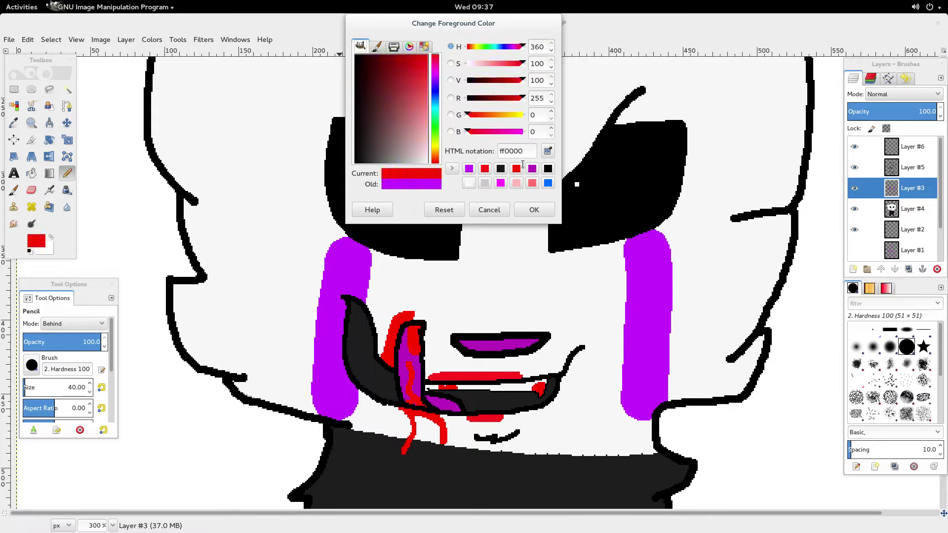
pyautogui.click(534, 210)
# Step: Try a red stroke around the left purple stripe, and undo it together with both purple cheek stripes
pyautogui.moveTo(341, 279); pyautogui.dragTo(339, 296)
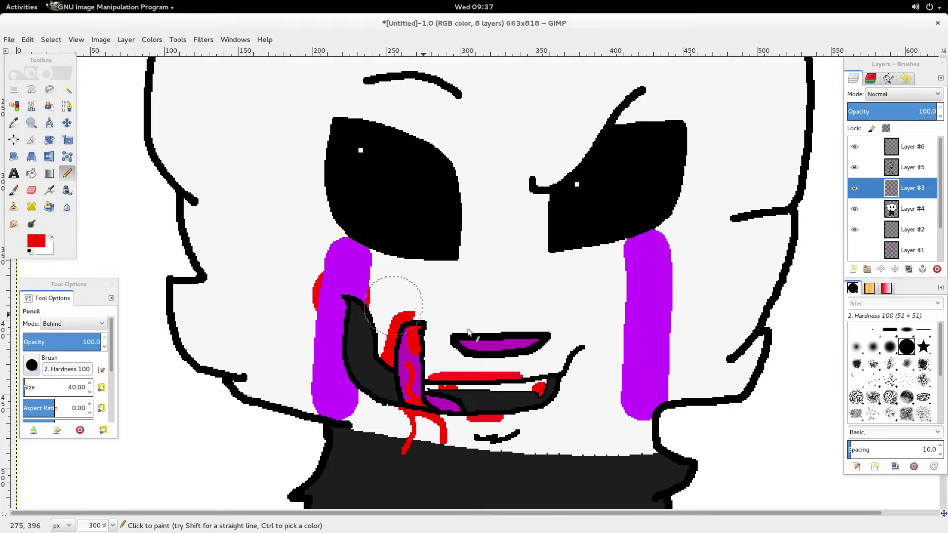
pyautogui.hotkey('ctrl', 'z')
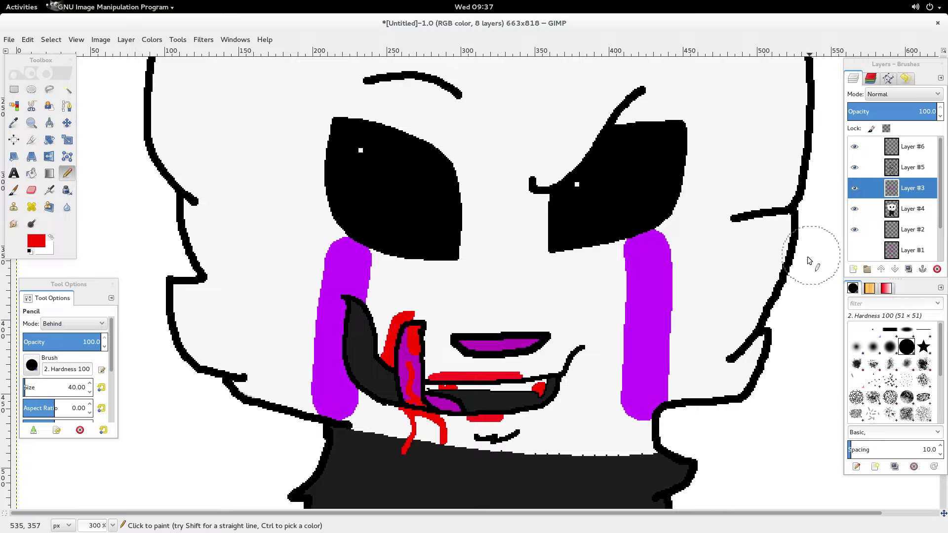
pyautogui.hotkey('ctrl', 'z')
pyautogui.hotkey('ctrl', 'z')
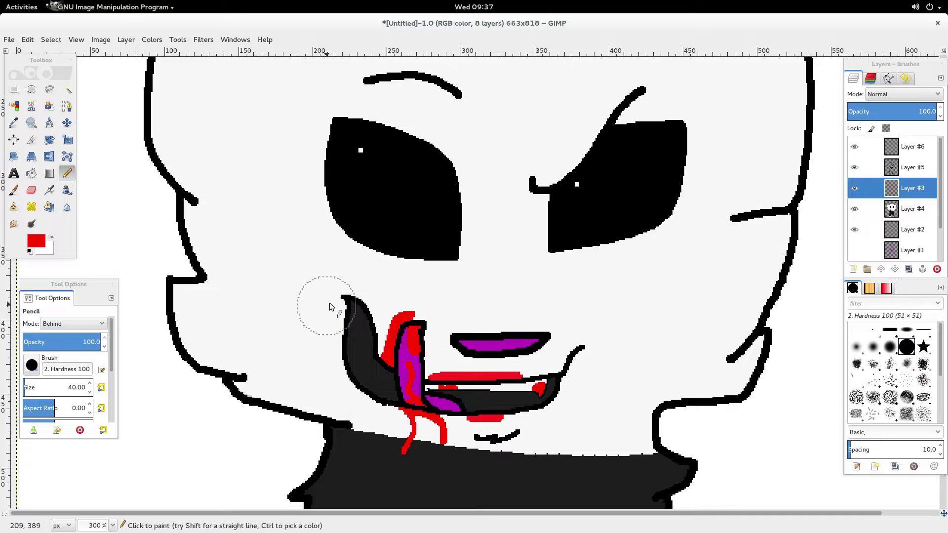
# Step: Paint one round red spot on each cheek at size 40, and pick purple c817ff for the foreground colour
pyautogui.click(337, 302)
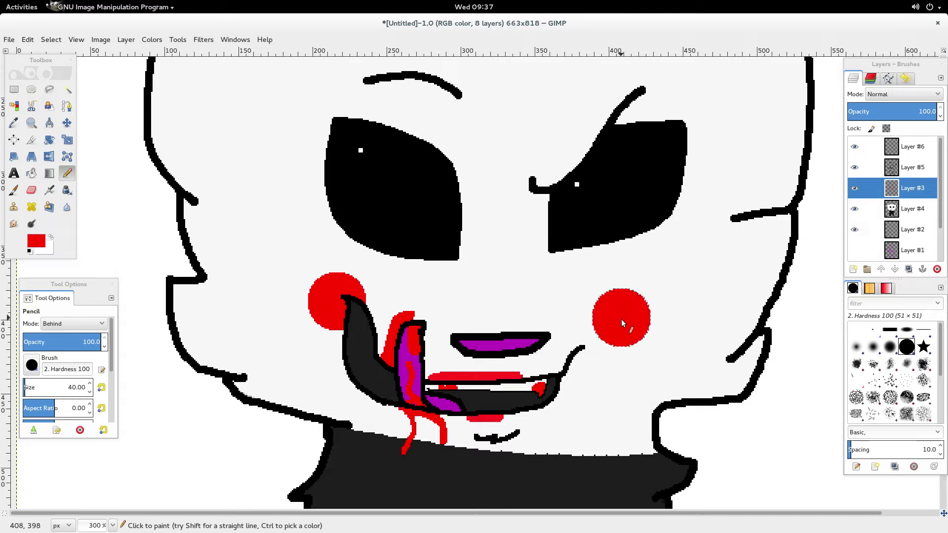
pyautogui.hotkey('ctrl', 'z')
pyautogui.click(634, 307)
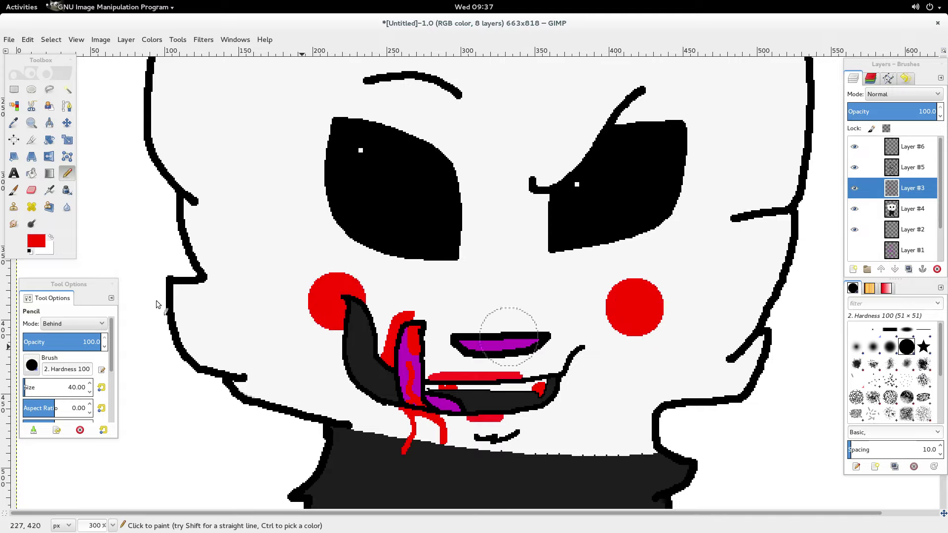
pyautogui.click(37, 244)
# Step: Switch to the Animal Jam game in Firefox and send the chat message "Okay, good"
pyautogui.press('super')
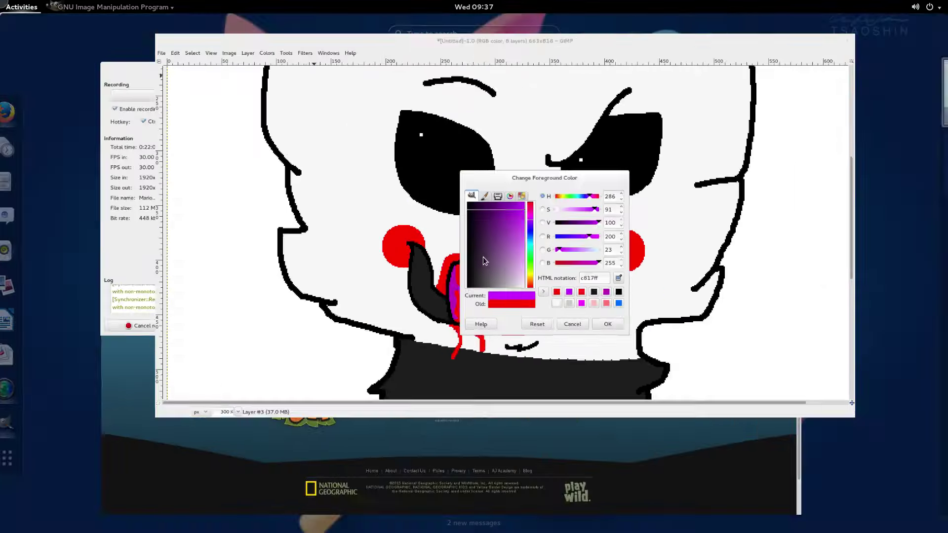
pyautogui.click(466, 399)
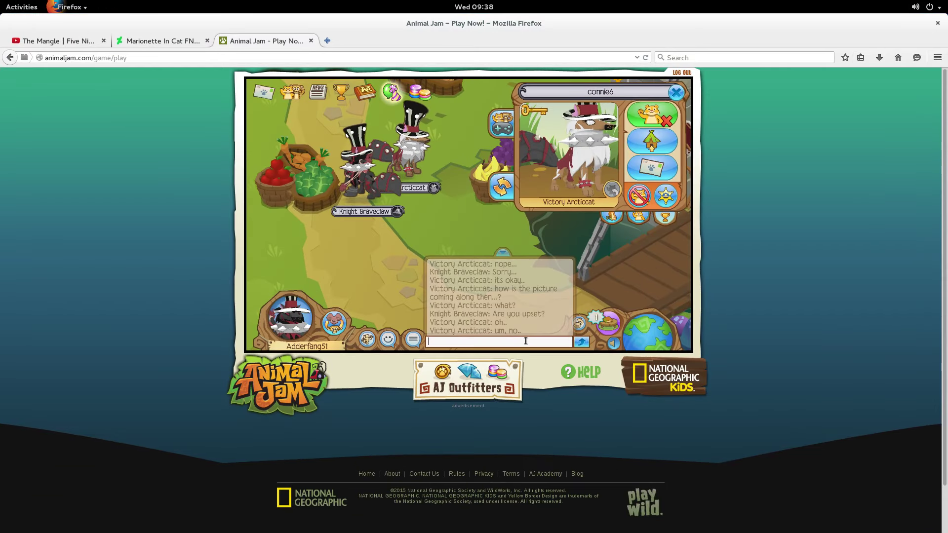
pyautogui.write('Okay, good')
pyautogui.press('Return')
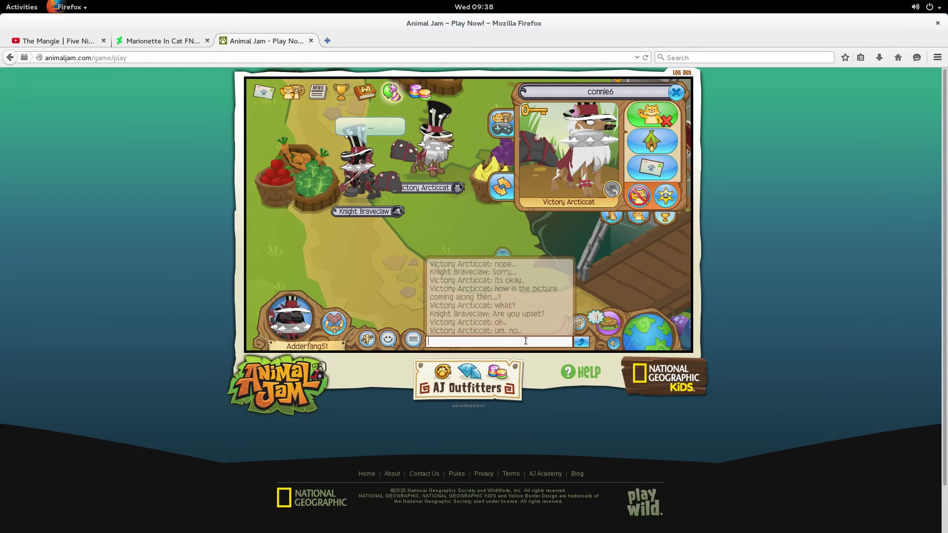
# Step: Go to the open YouTube page and start The Foxy Song by Groundbreaking from the end-of-video suggestions
pyautogui.click(54, 41)
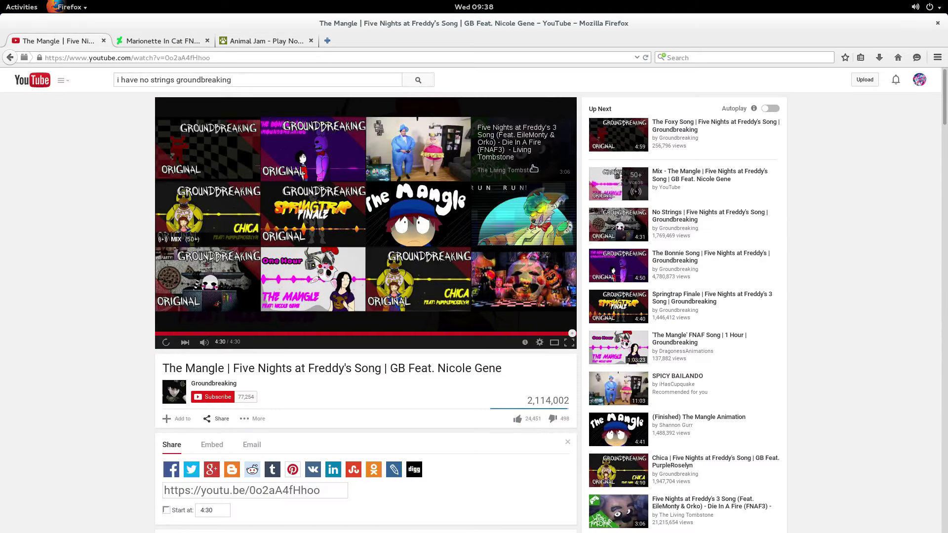
pyautogui.click(222, 164)
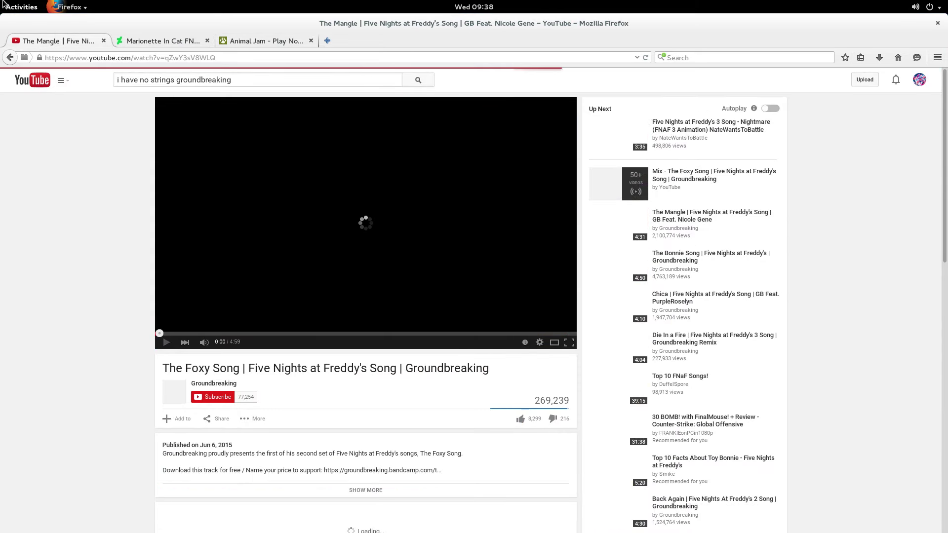
# Step: Return to GIMP, confirm the purple c817ff foreground colour, and paint a vertical stripe behind the red cheek spot below each eye
pyautogui.moveTo(1, 3)
pyautogui.click(581, 148)
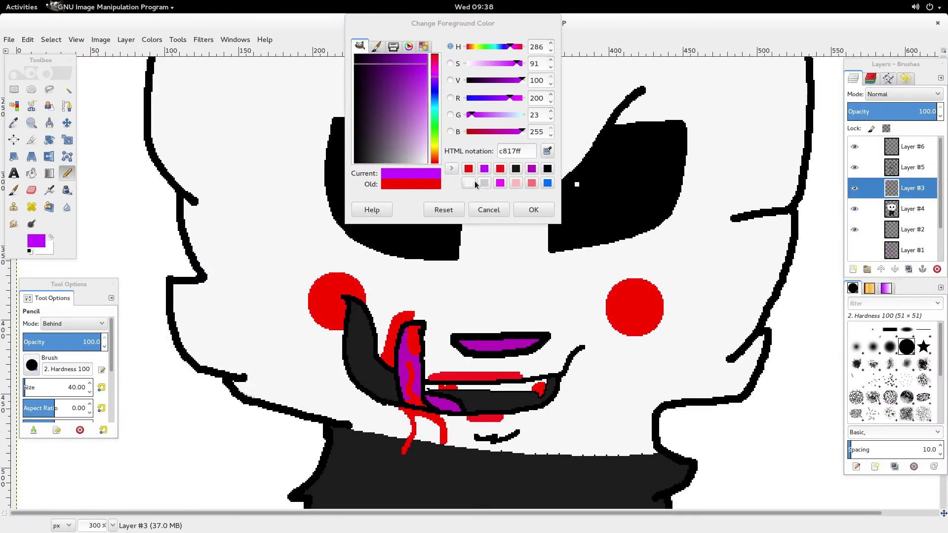
pyautogui.click(533, 210)
pyautogui.moveTo(360, 226); pyautogui.dragTo(347, 317)
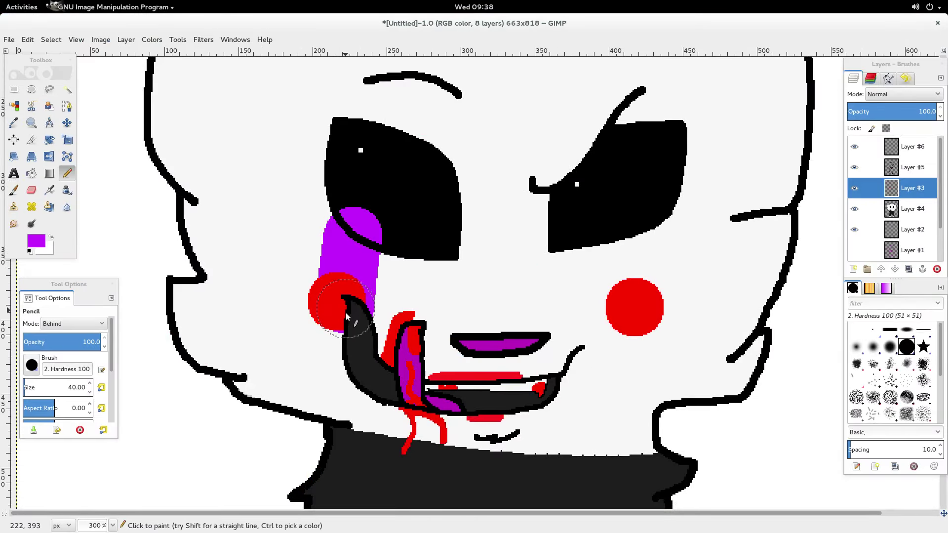
pyautogui.hotkey('ctrl', 'z')
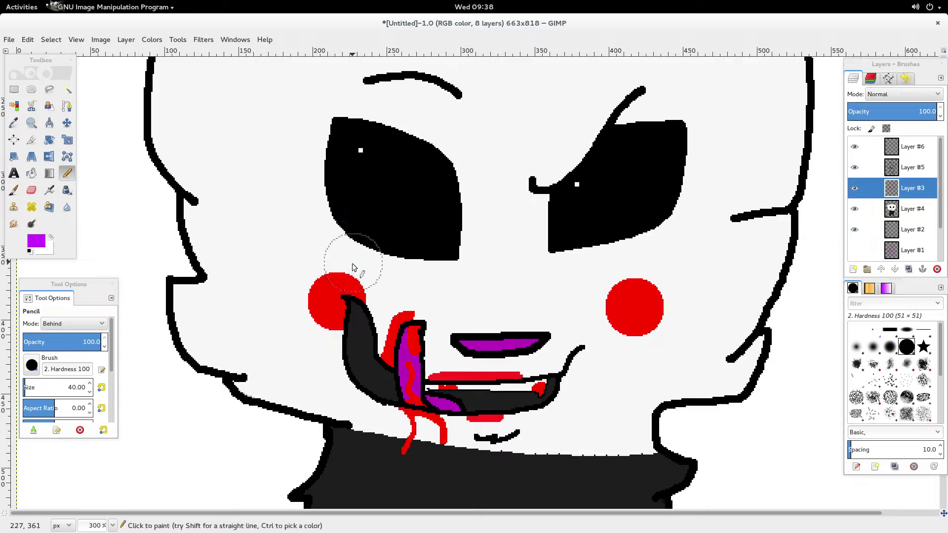
pyautogui.moveTo(353, 270); pyautogui.dragTo(339, 398)
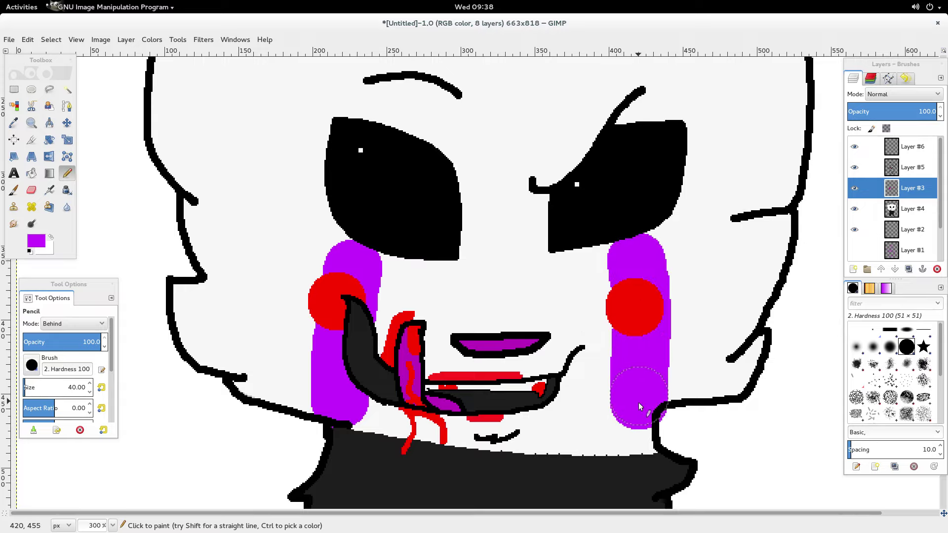
pyautogui.hotkey('ctrl', 'z')
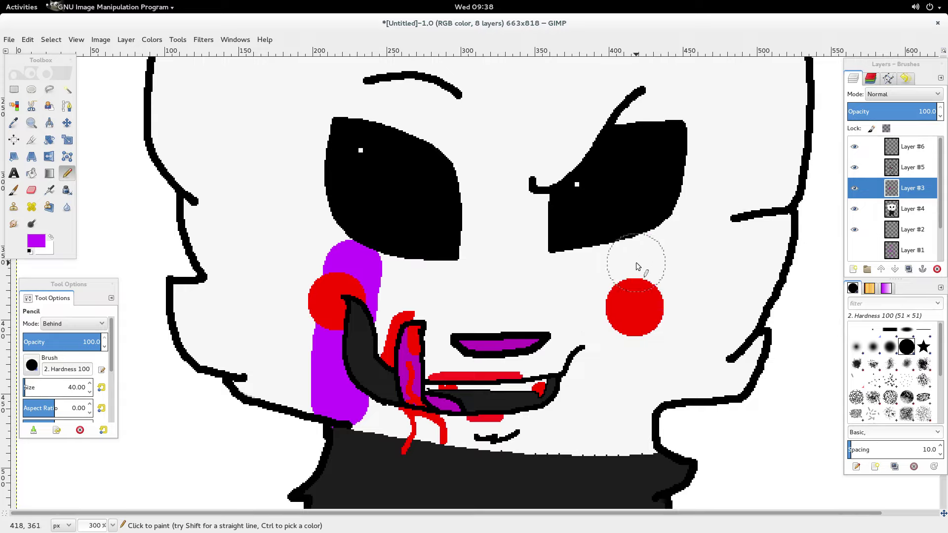
pyautogui.moveTo(635, 343); pyautogui.dragTo(637, 408)
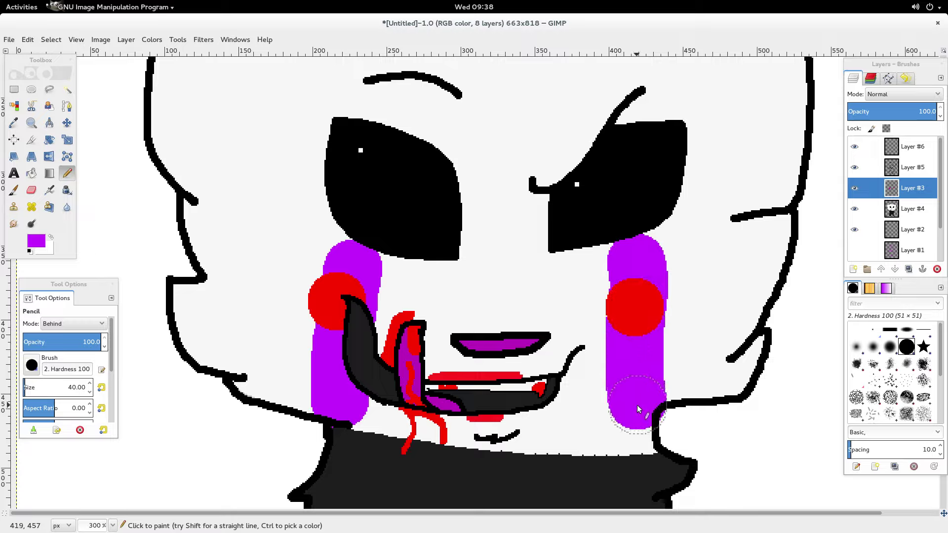
# Step: Switch to the Marionette In Cat FNaF Fanart page in Firefox to examine the reference, and return to the GIMP drawing
pyautogui.click(31, 190)
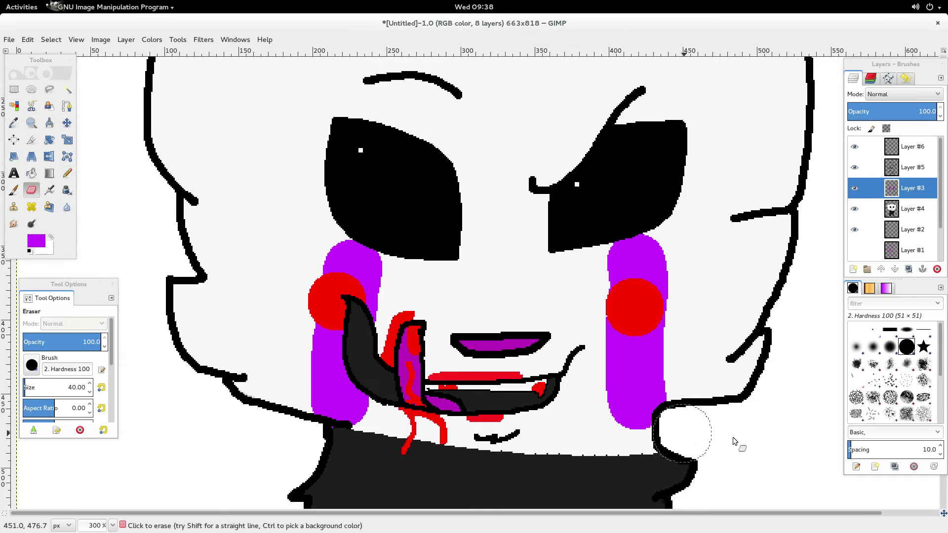
pyautogui.scroll(-2, 784, 397)
pyautogui.scroll(-1, 785, 397)
pyautogui.press('super')
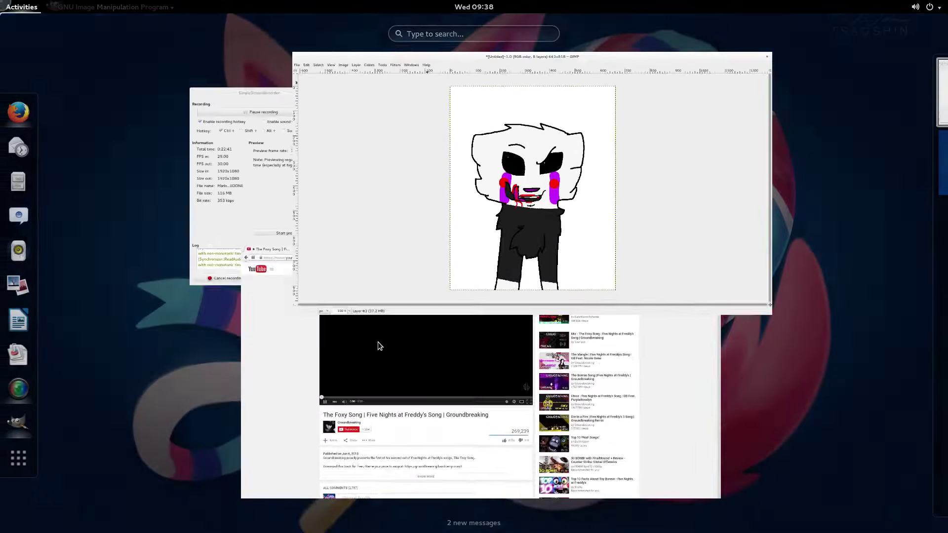
pyautogui.click(407, 359)
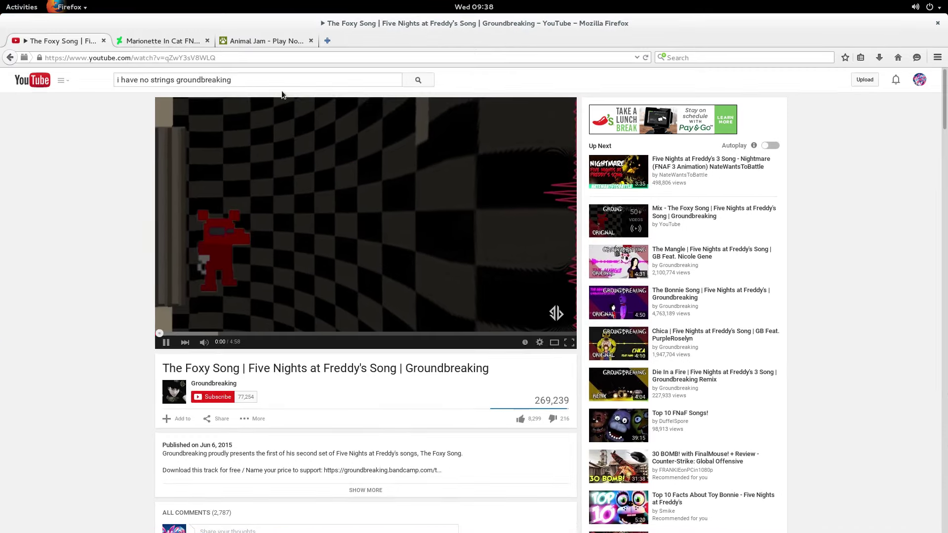
pyautogui.click(176, 40)
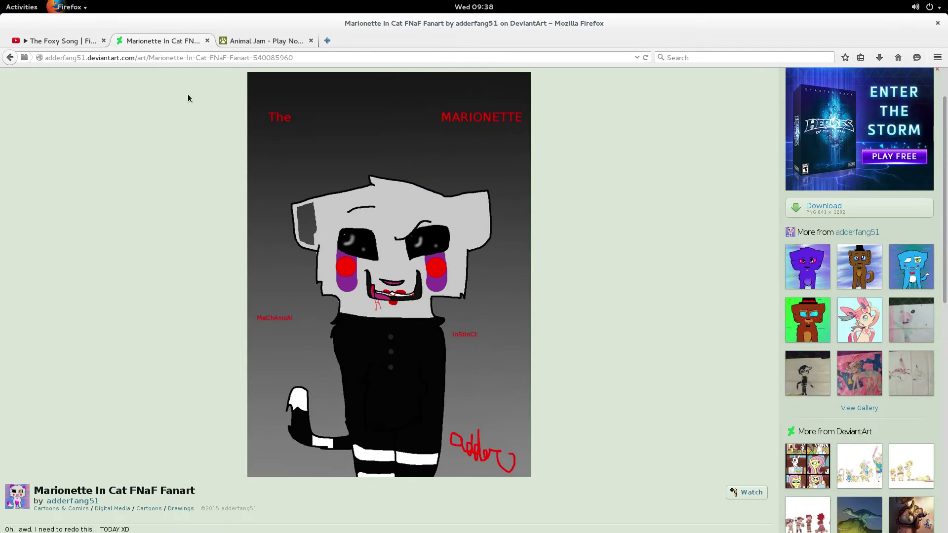
pyautogui.press('super')
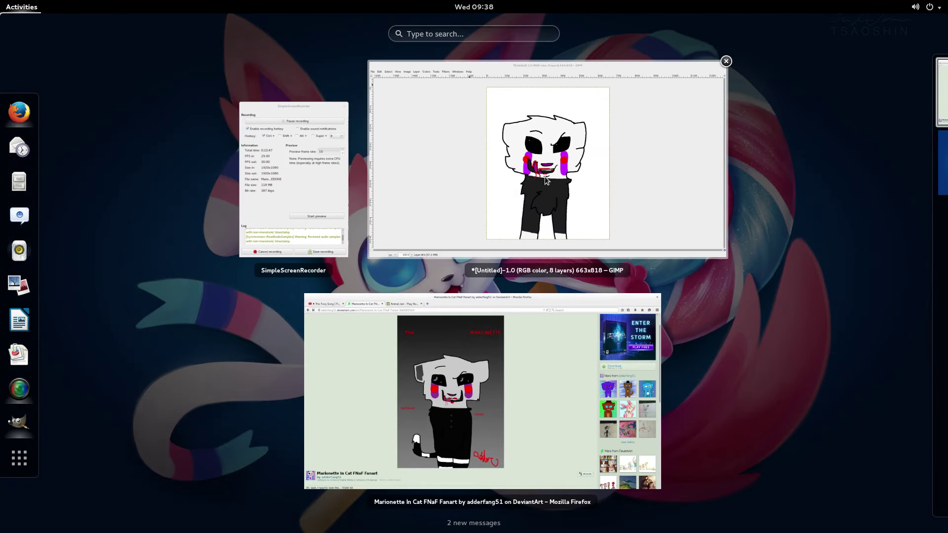
pyautogui.click(544, 176)
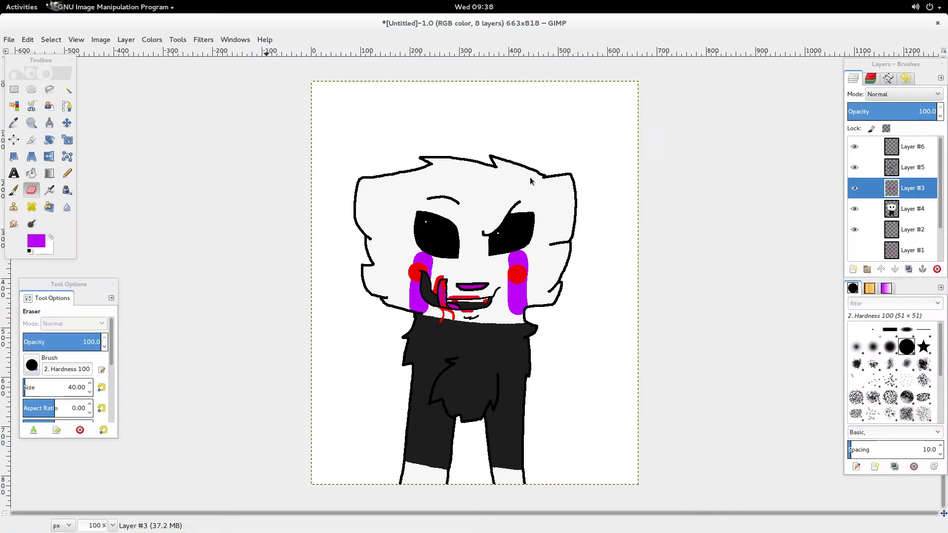
# Step: Paint three round dark purple buttons down the middle of the chest with the Pencil at size 13
pyautogui.scroll(-5, 508, 227)
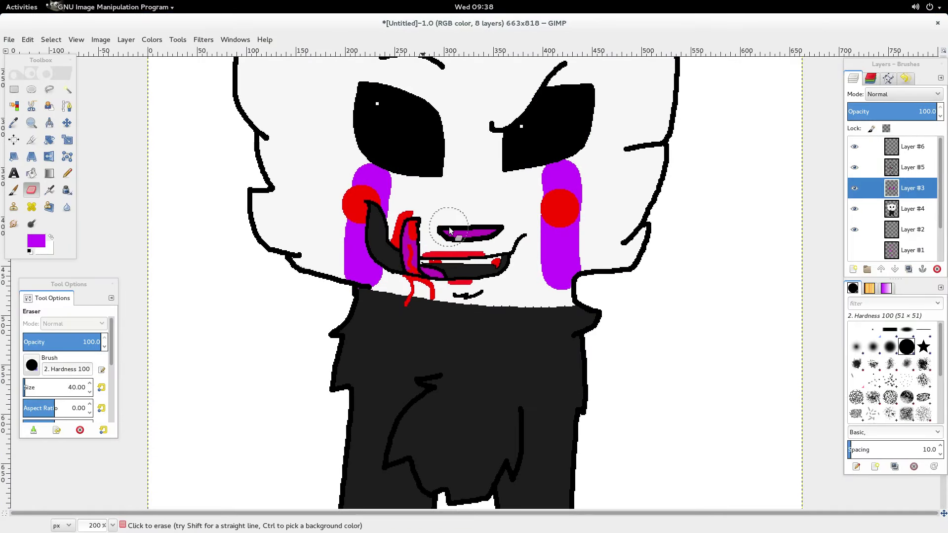
pyautogui.click(36, 241)
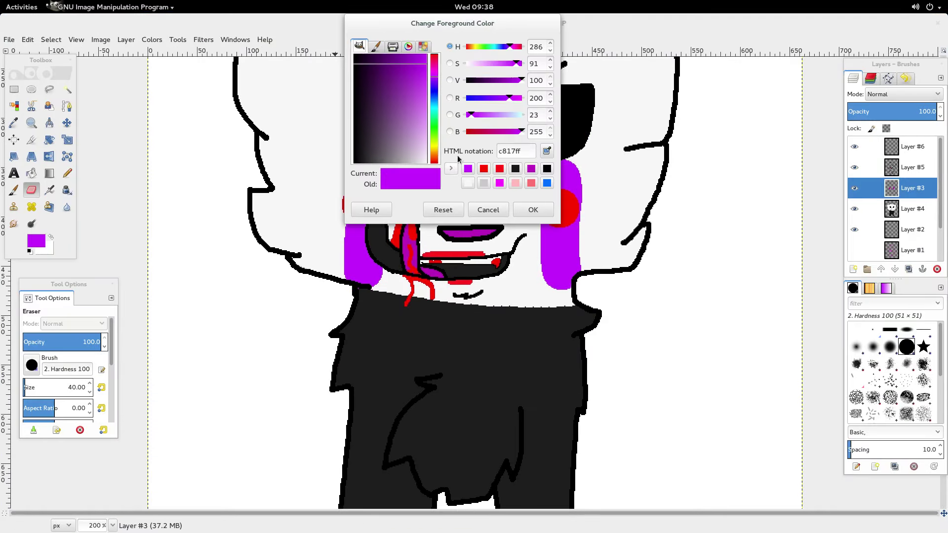
pyautogui.click(368, 156)
pyautogui.click(533, 210)
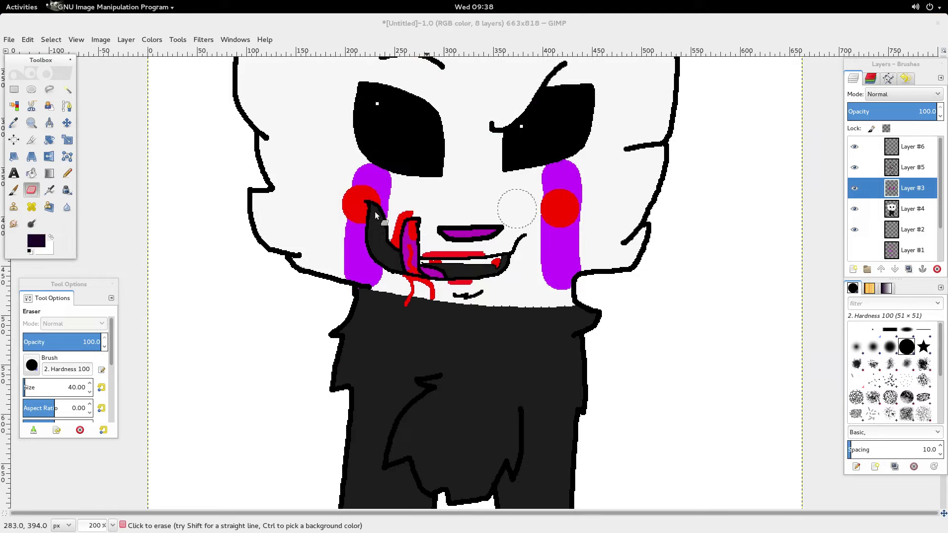
pyautogui.click(73, 175)
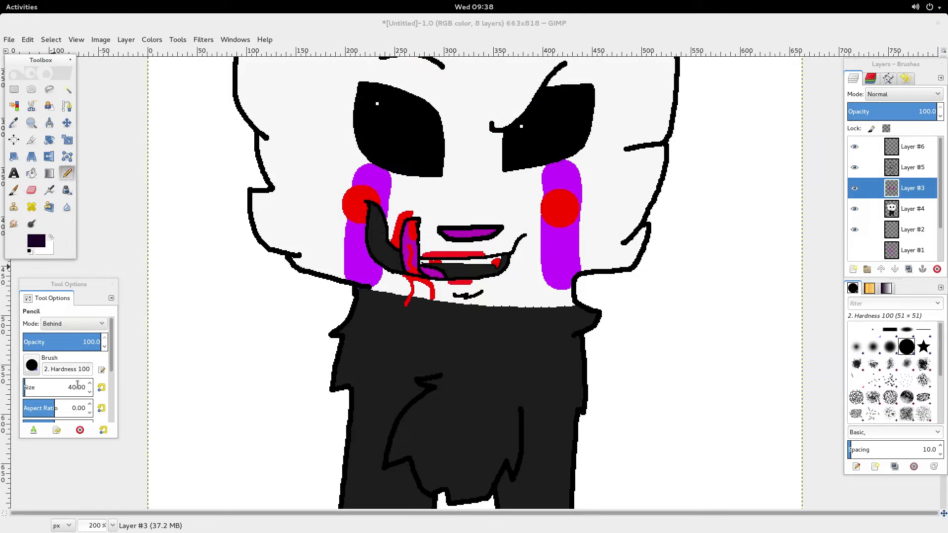
pyautogui.click(90, 392)
pyautogui.scroll(-13, 90, 392)
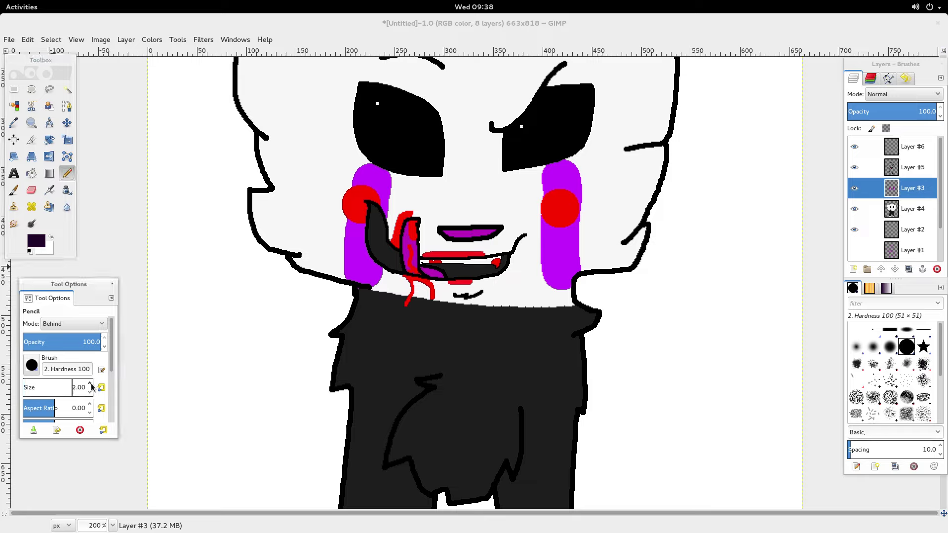
pyautogui.click(460, 375)
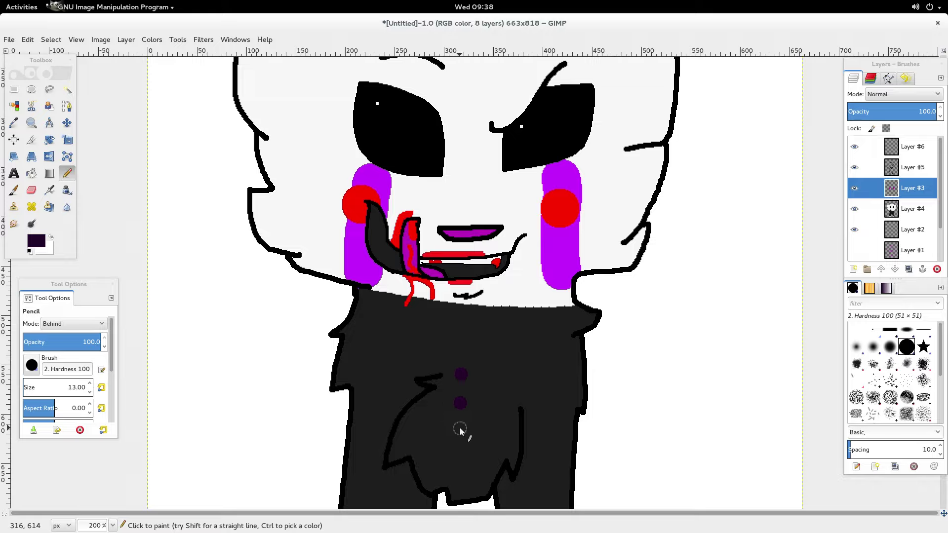
# Step: Switch to the Animal Jam game in Firefox and send the chat message "because you keep putting dots at the end of your sentences"
pyautogui.scroll(5, 466, 269)
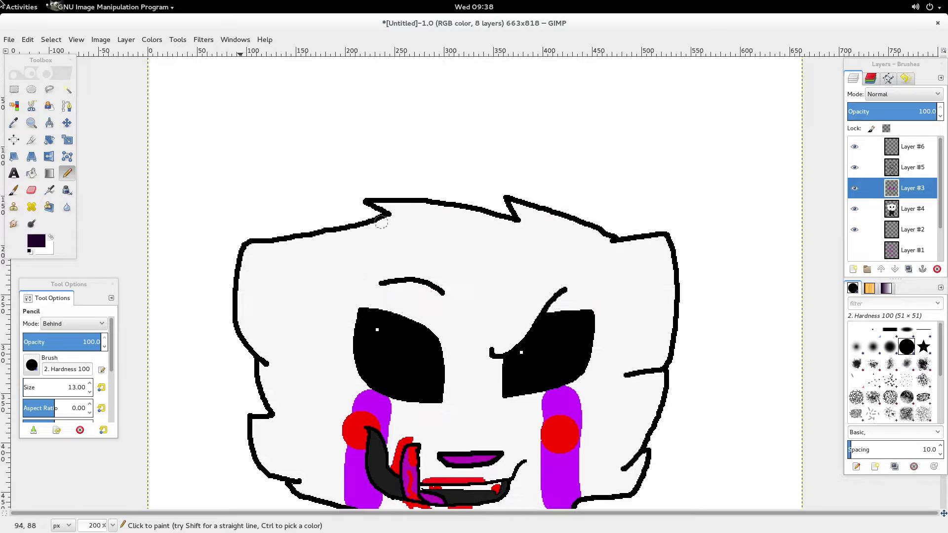
pyautogui.moveTo(2, 4)
pyautogui.click(547, 363)
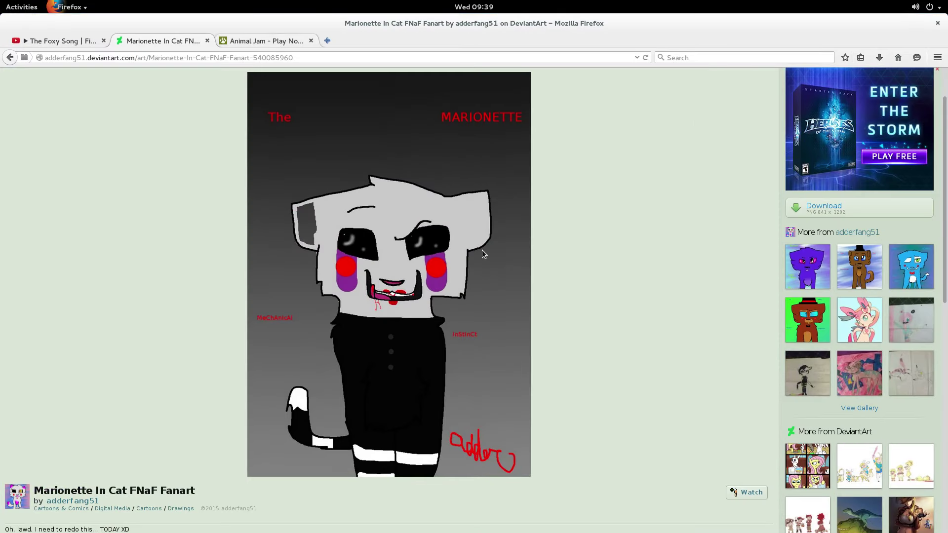
pyautogui.hotkey('ctrl', 'Tab')
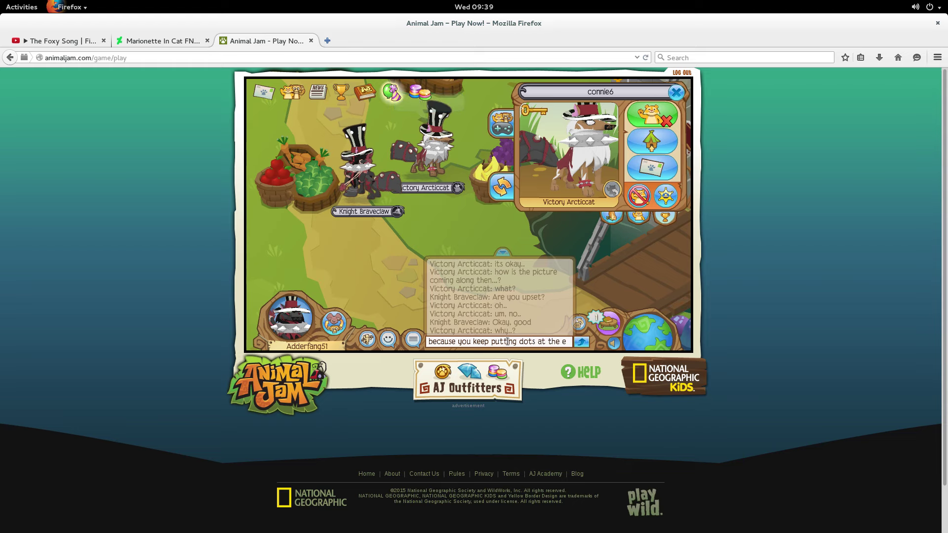
pyautogui.write('nd of your sent')
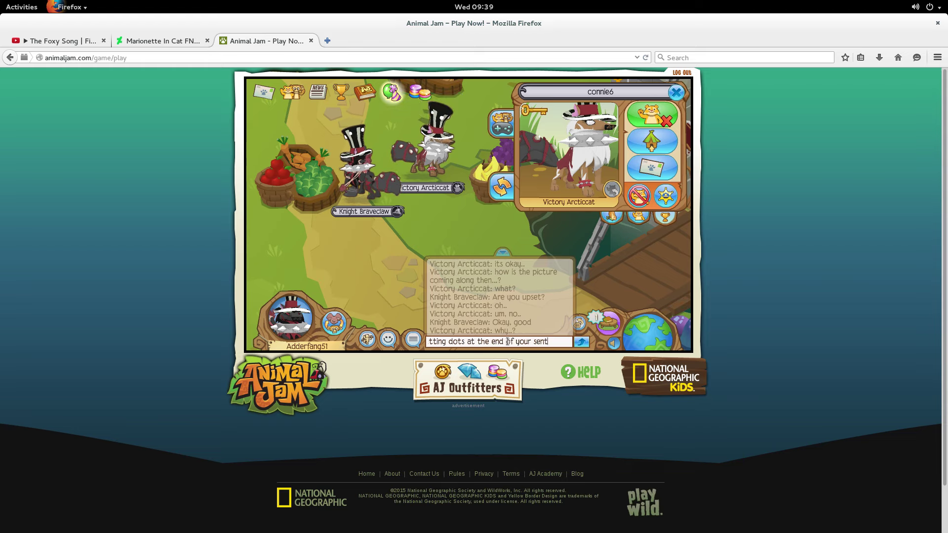
pyautogui.write('ence')
pyautogui.press('Return')
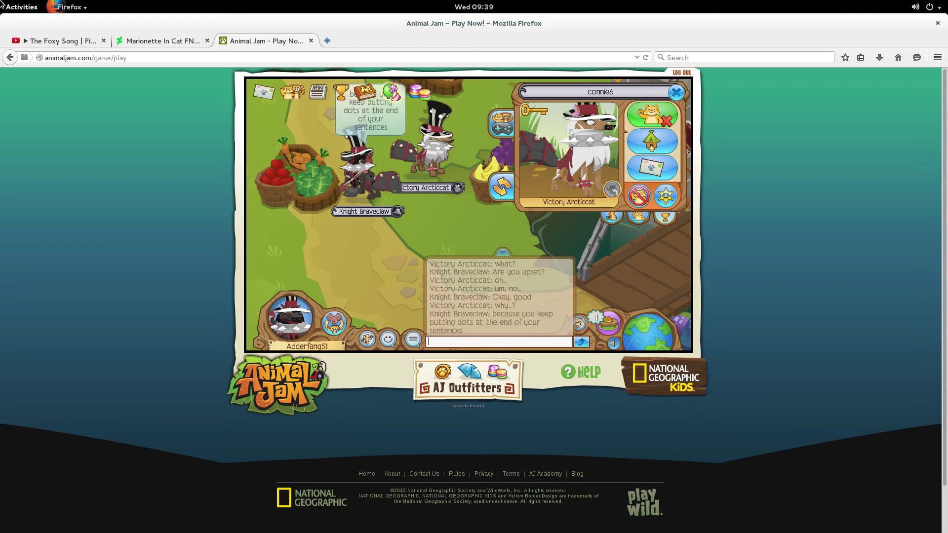
# Step: Examine the Marionette fan art page in Firefox again for the eye details, and return to GIMP
pyautogui.press('super')
pyautogui.click(346, 356)
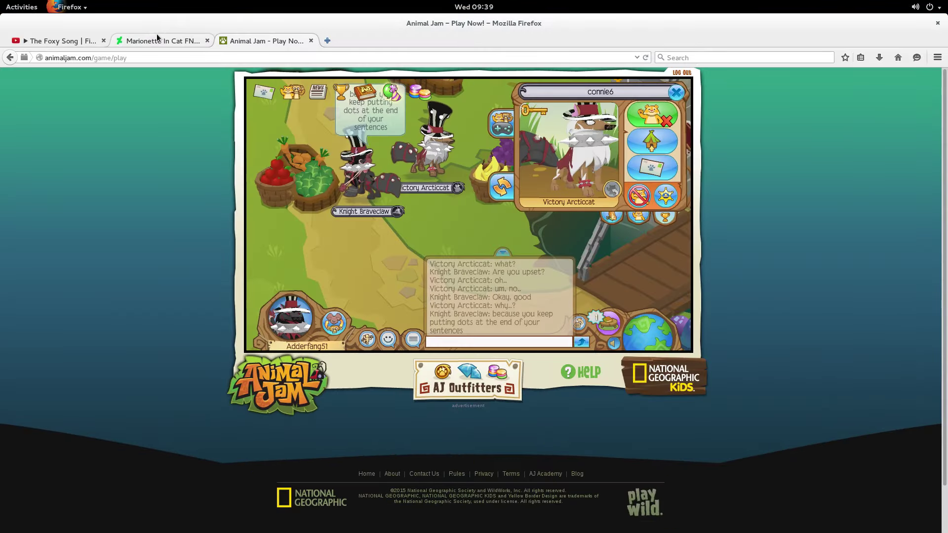
pyautogui.click(148, 46)
pyautogui.press('super')
pyautogui.click(571, 186)
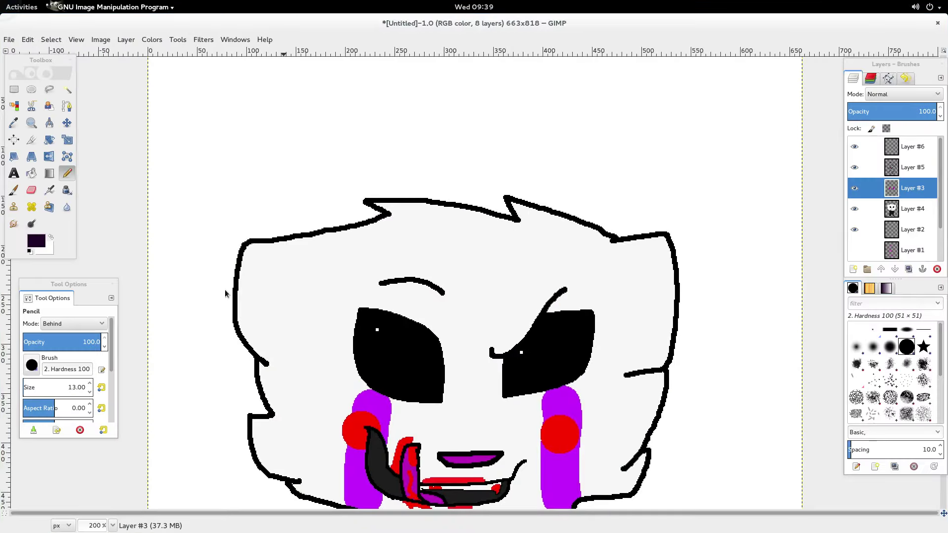
pyautogui.press('super')
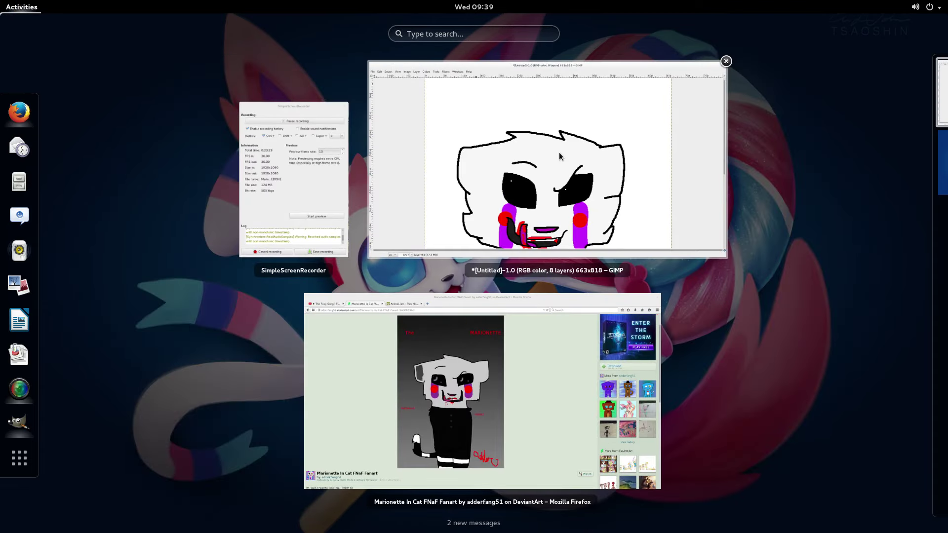
pyautogui.click(529, 181)
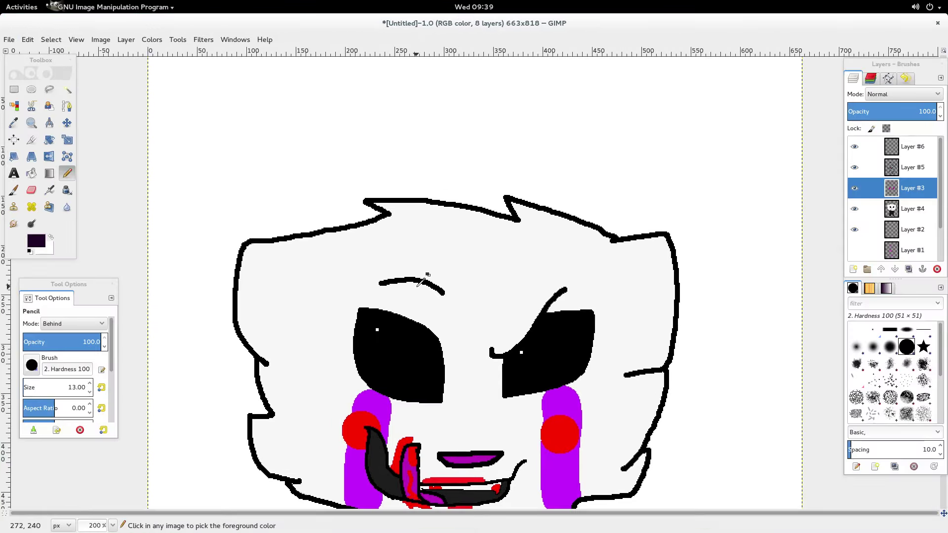
# Step: Choose the Airbrush and set the foreground colour to white ffffff for the eye highlights
pyautogui.scroll(2, 345, 333)
pyautogui.click(50, 190)
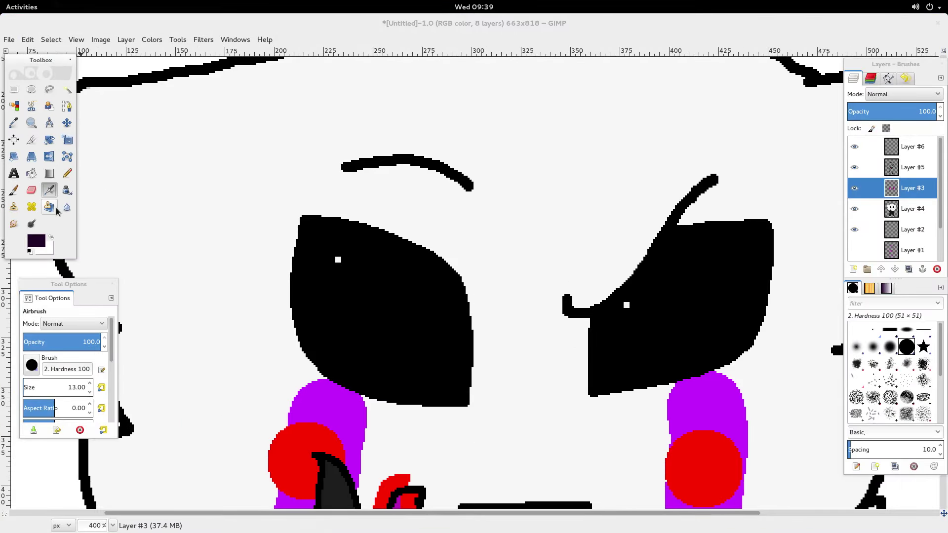
pyautogui.click(39, 246)
pyautogui.click(483, 183)
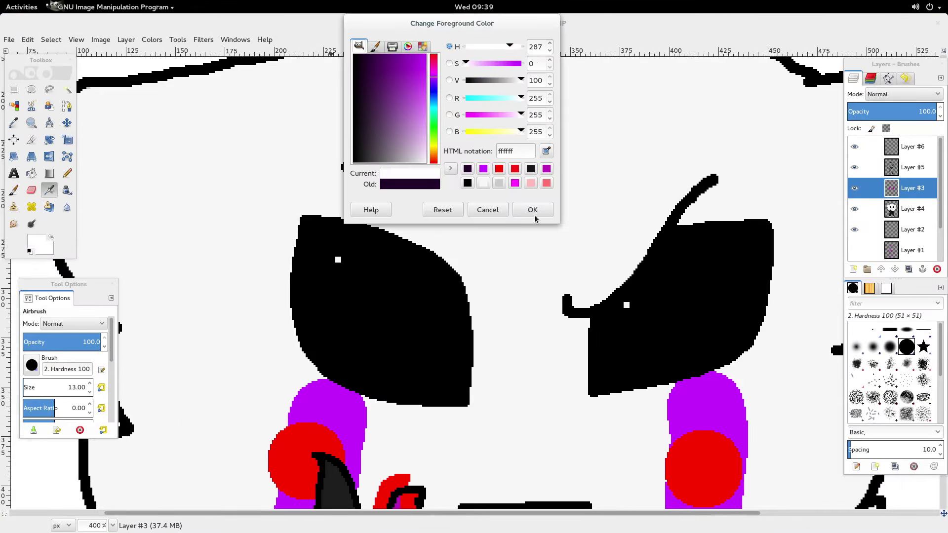
pyautogui.click(533, 210)
# Step: Try airbrushing a white highlight in the left eye at sizes 13 and 2, and undo both strokes
pyautogui.moveTo(375, 272)
pyautogui.mouseDown()
pyautogui.moveTo(361, 299)
pyautogui.moveTo(326, 307)
pyautogui.moveTo(383, 309)
pyautogui.mouseUp()
pyautogui.hotkey('ctrl', 'z')
pyautogui.click(90, 393)
pyautogui.press('Delete')
pyautogui.moveTo(373, 268)
pyautogui.mouseDown()
pyautogui.moveTo(361, 294)
pyautogui.moveTo(326, 304)
pyautogui.moveTo(375, 285)
pyautogui.mouseUp()
pyautogui.hotkey('ctrl', 'z')
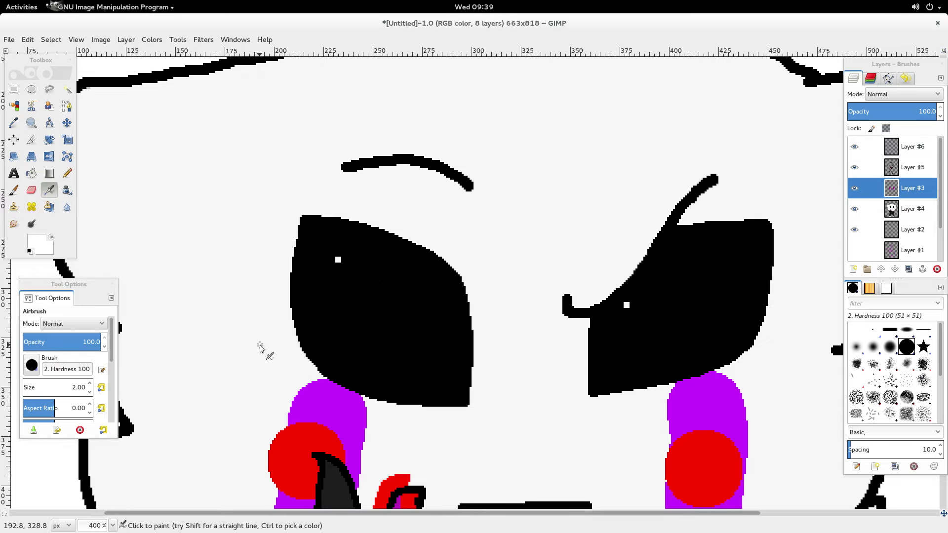
# Step: Airbrush a soft white curved highlight and a small dot in each black eye at size 4
pyautogui.click(90, 384)
pyautogui.click(89, 384)
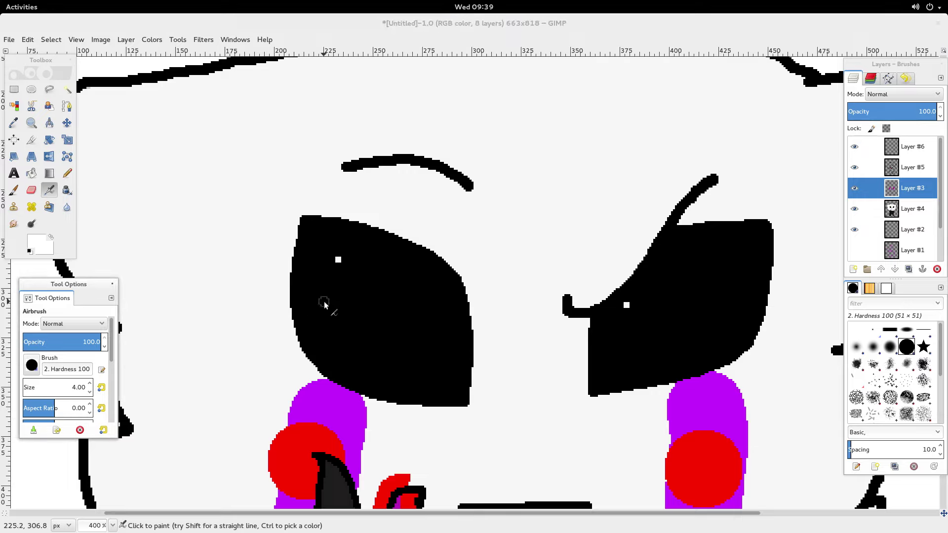
pyautogui.moveTo(323, 304)
pyautogui.mouseDown()
pyautogui.moveTo(359, 298)
pyautogui.moveTo(375, 275)
pyautogui.mouseUp()
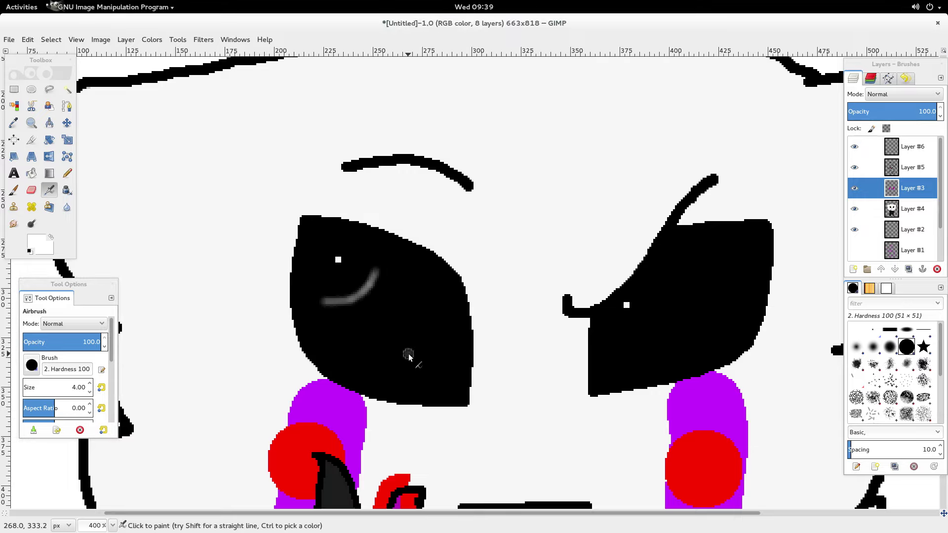
pyautogui.moveTo(648, 338); pyautogui.dragTo(675, 309)
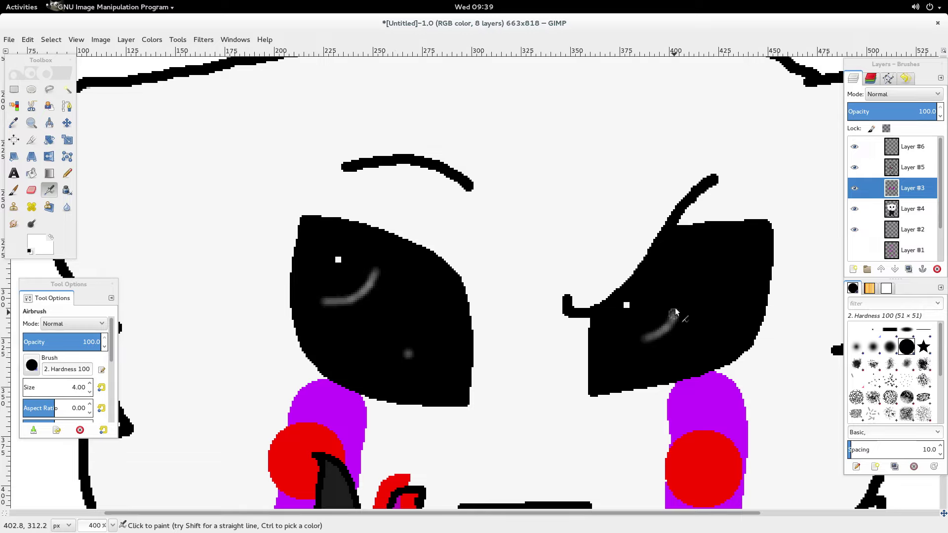
pyautogui.keyDown('ctrl'); pyautogui.scroll(-3, 552, 396); pyautogui.keyUp('ctrl')
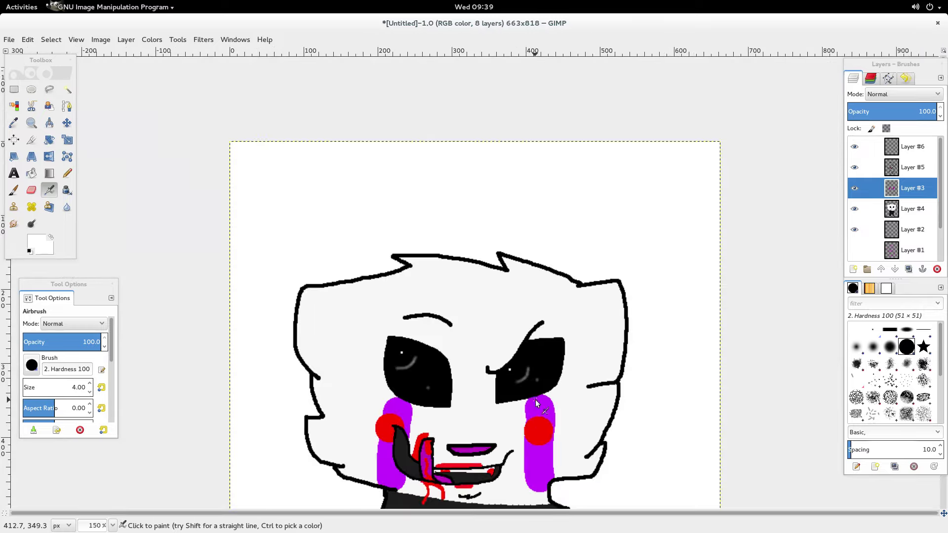
pyautogui.scroll(-5, 535, 399)
pyautogui.scroll(4, 516, 419)
pyautogui.keyDown('ctrl'); pyautogui.scroll(-2, 516, 418); pyautogui.keyUp('ctrl')
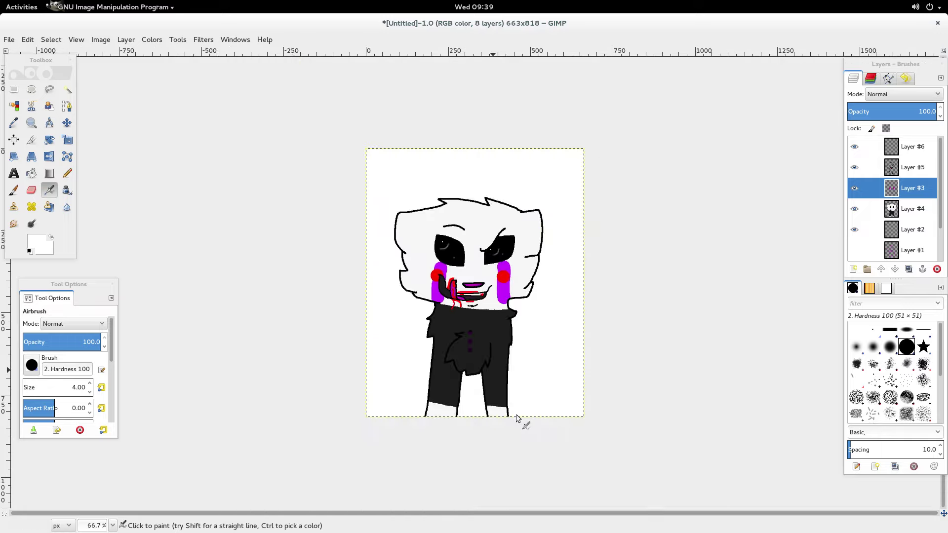
# Step: Hide Layer #5, Layer #3 and Layer #4, and select the Background layer for painting
pyautogui.click(854, 167)
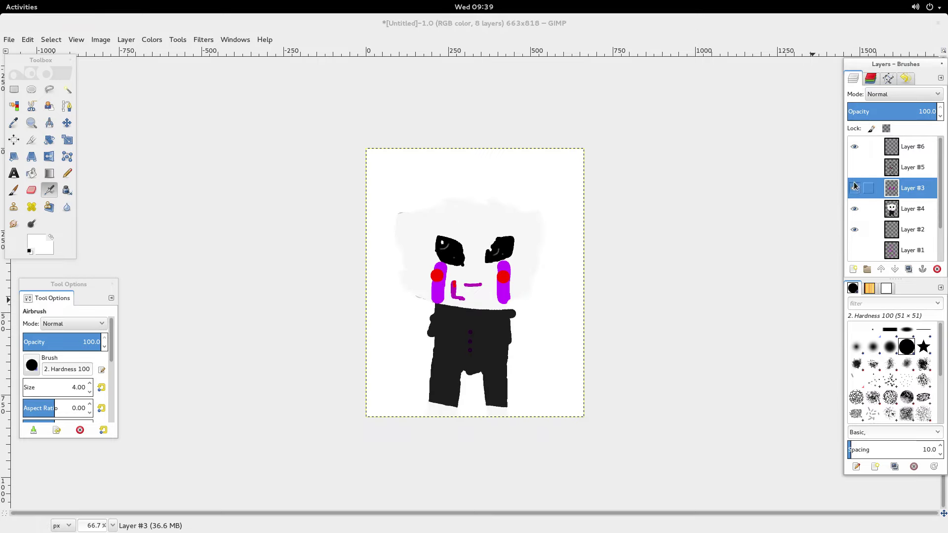
pyautogui.click(854, 188)
pyautogui.click(854, 209)
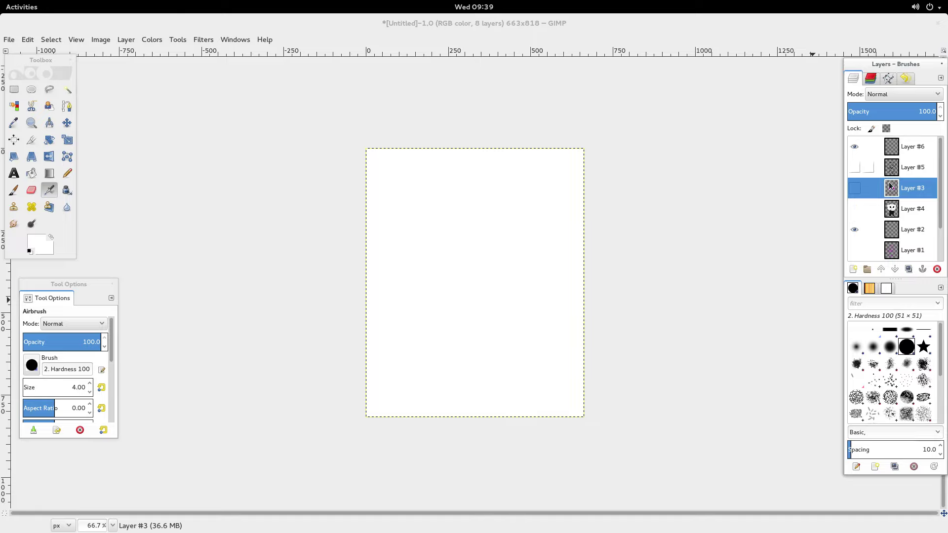
pyautogui.scroll(-2, 889, 225)
pyautogui.click(889, 252)
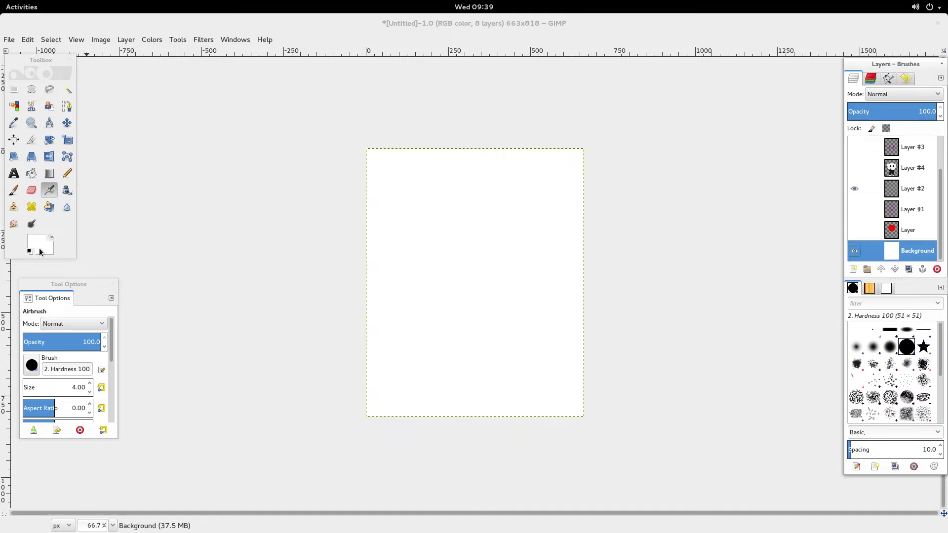
# Step: Paint a black 000000 band across the upper edge of the Background layer with the Pencil at size 99
pyautogui.click(36, 242)
pyautogui.click(353, 57)
pyautogui.click(532, 209)
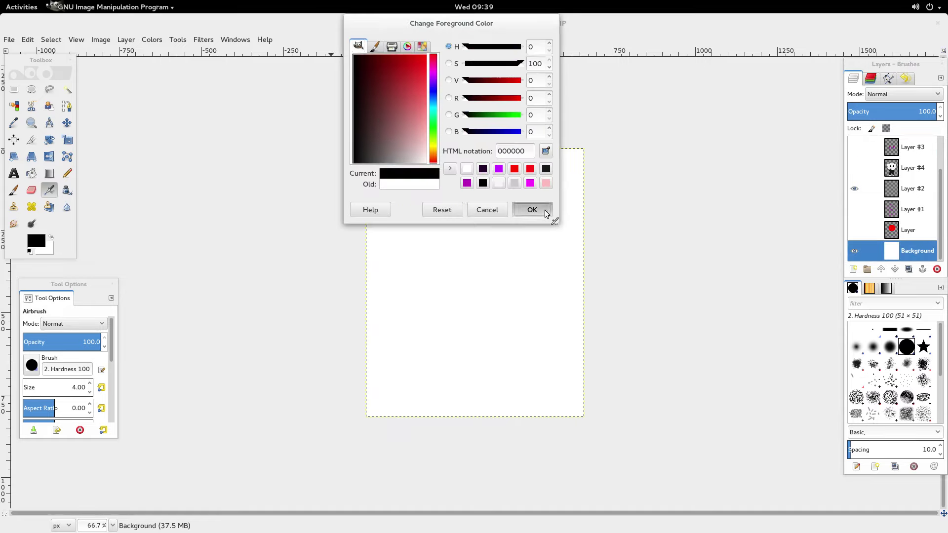
pyautogui.click(67, 173)
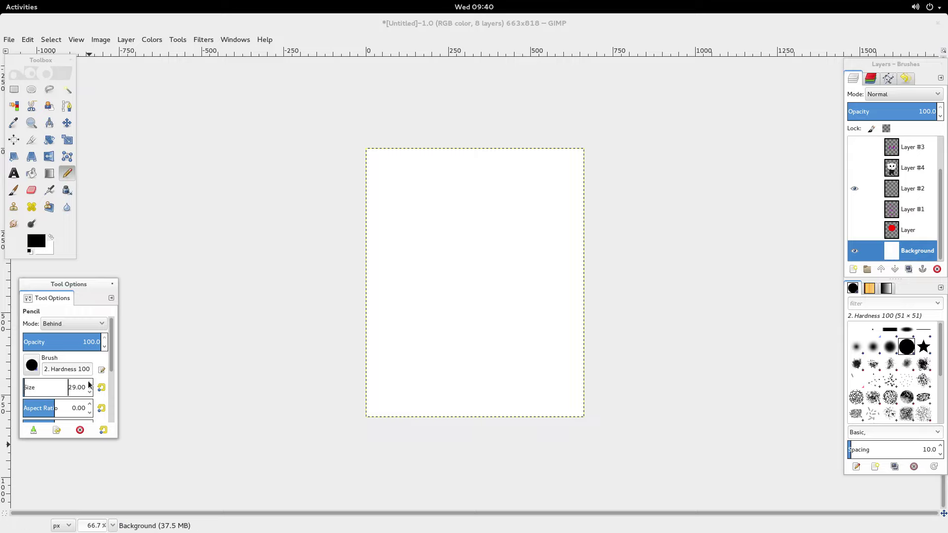
pyautogui.scroll(5, 90, 384)
pyautogui.scroll(1, 89, 384)
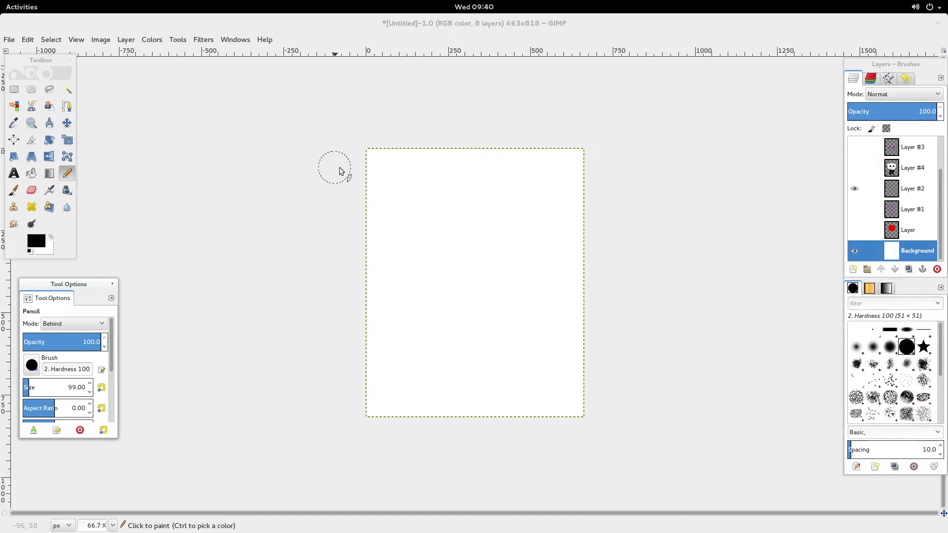
pyautogui.moveTo(348, 167)
pyautogui.mouseDown()
pyautogui.moveTo(465, 154)
pyautogui.moveTo(614, 160)
pyautogui.mouseUp()
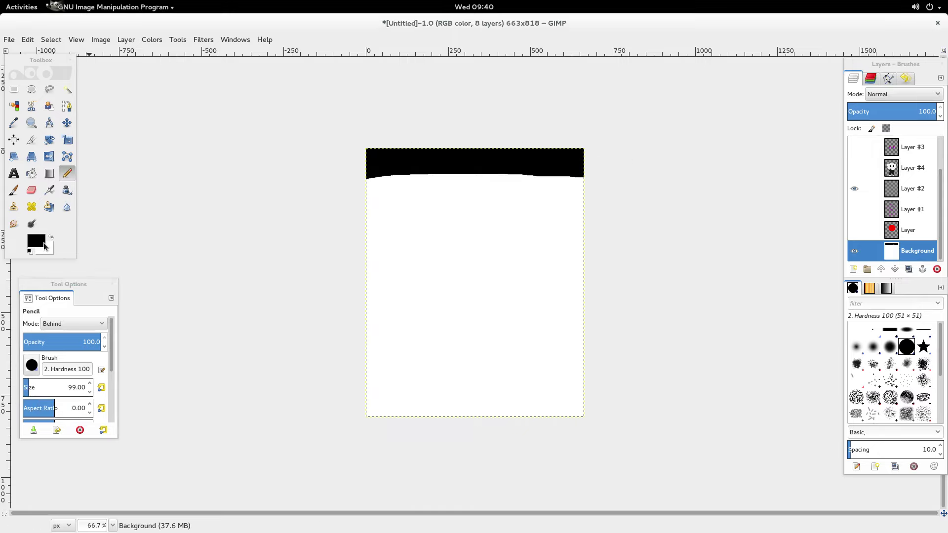
# Step: Paint two dark grey bands beneath the black one across the full canvas width, first in 171717 and then in 303030
pyautogui.click(36, 241)
pyautogui.moveTo(466, 81); pyautogui.dragTo(471, 83)
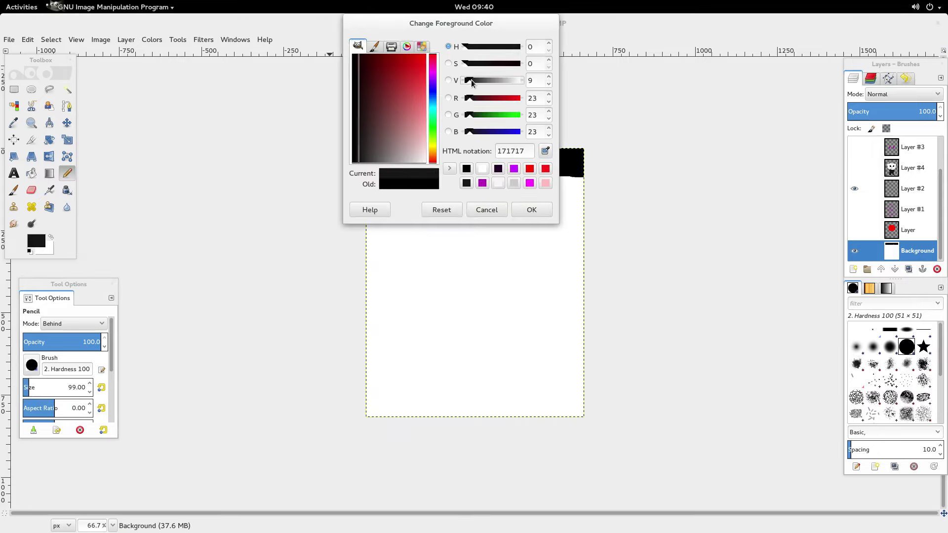
pyautogui.click(531, 210)
pyautogui.moveTo(375, 193); pyautogui.dragTo(606, 194)
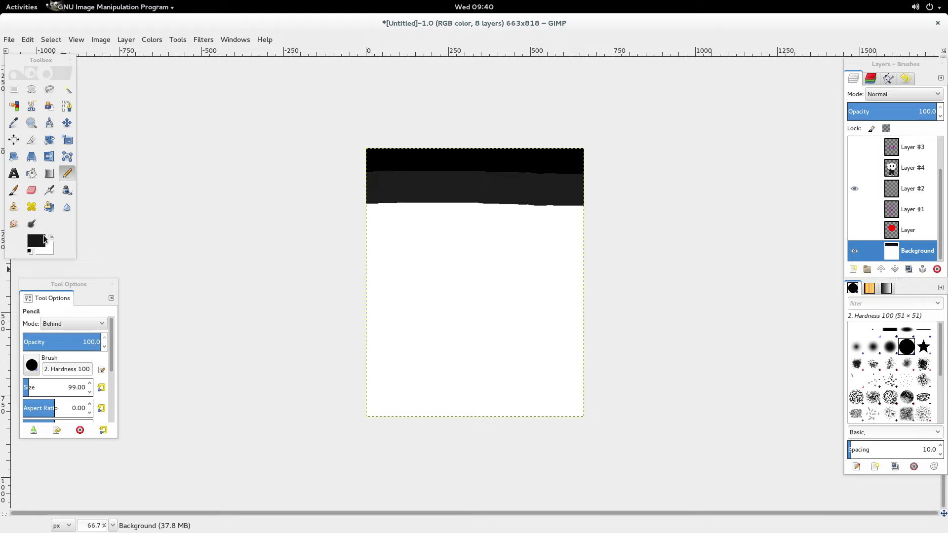
pyautogui.click(44, 239)
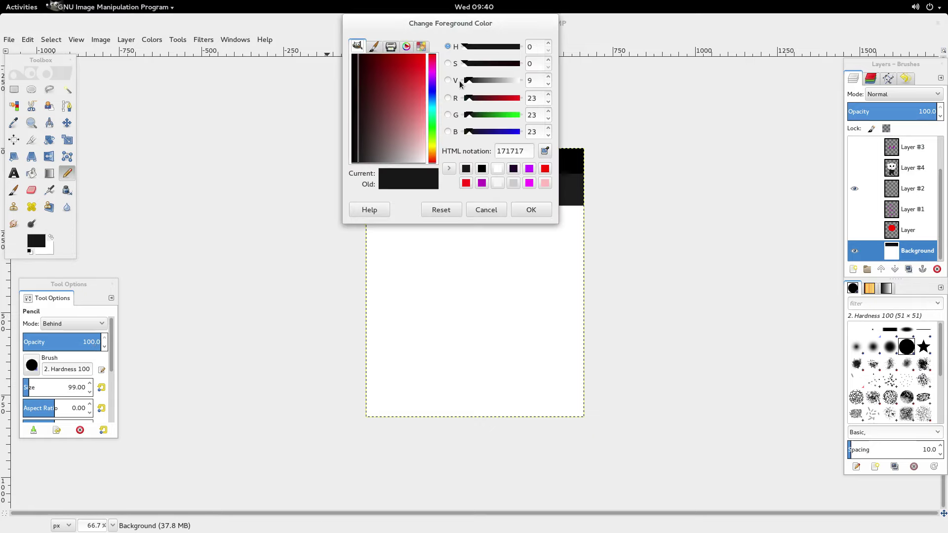
pyautogui.moveTo(469, 80); pyautogui.dragTo(474, 81)
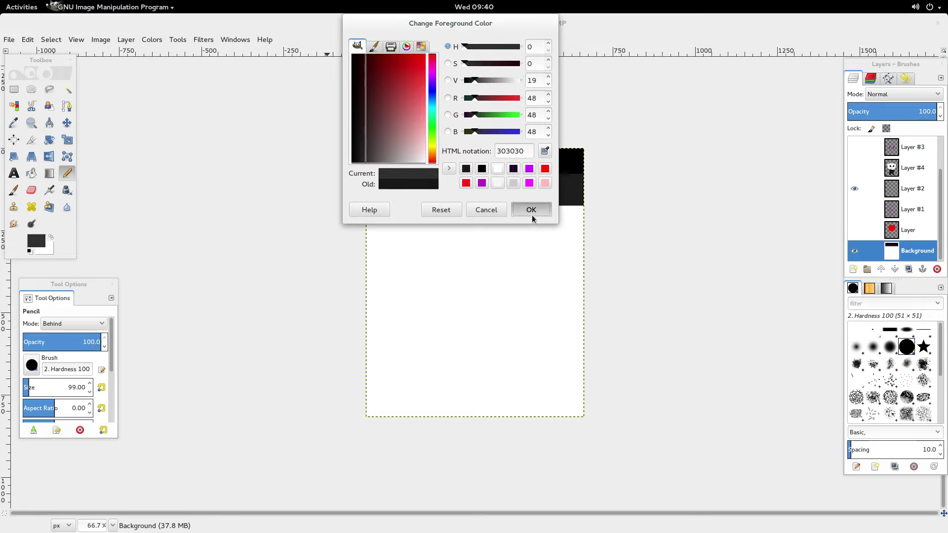
pyautogui.click(531, 210)
pyautogui.moveTo(358, 221); pyautogui.dragTo(612, 216)
# Step: Continue the gradient downward with a 525252 grey band and a slightly lighter grey band below it
pyautogui.click(43, 240)
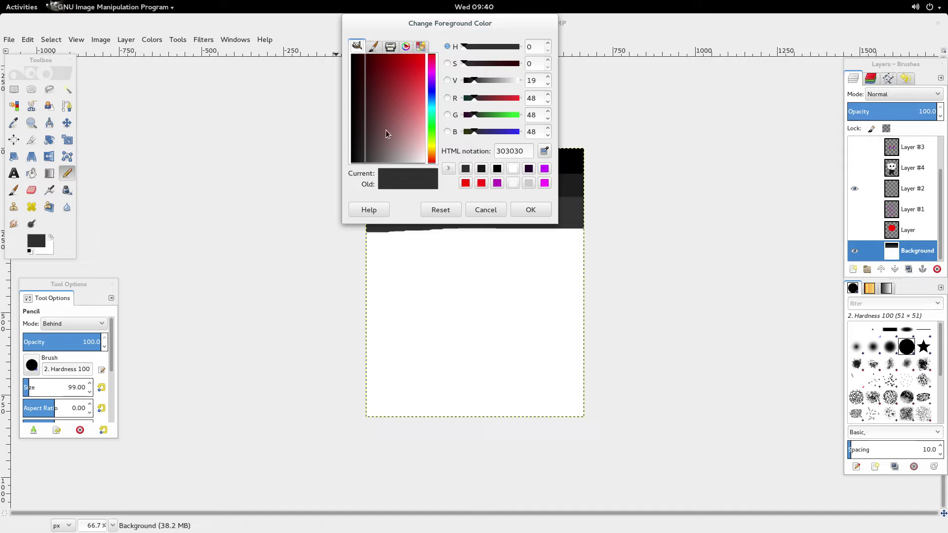
pyautogui.moveTo(477, 81); pyautogui.dragTo(475, 79)
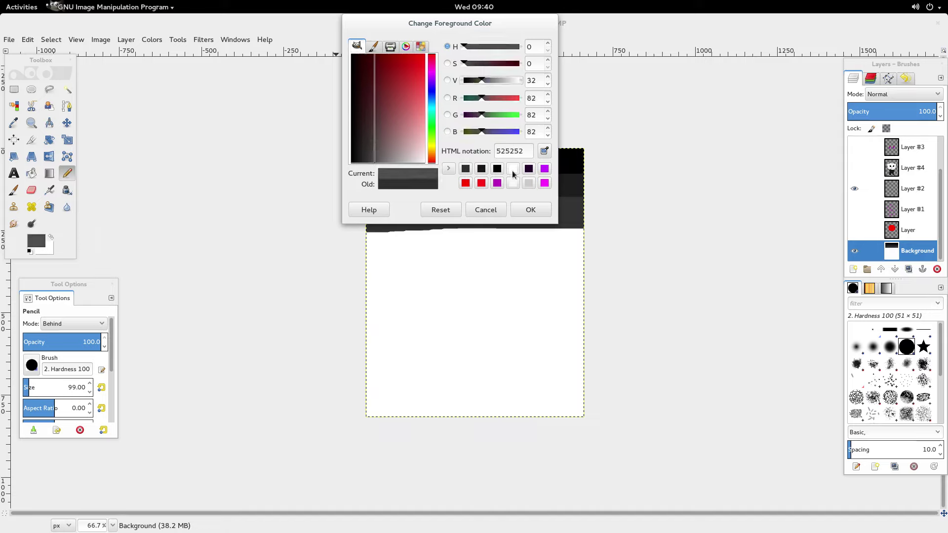
pyautogui.click(529, 211)
pyautogui.moveTo(358, 254); pyautogui.dragTo(575, 245)
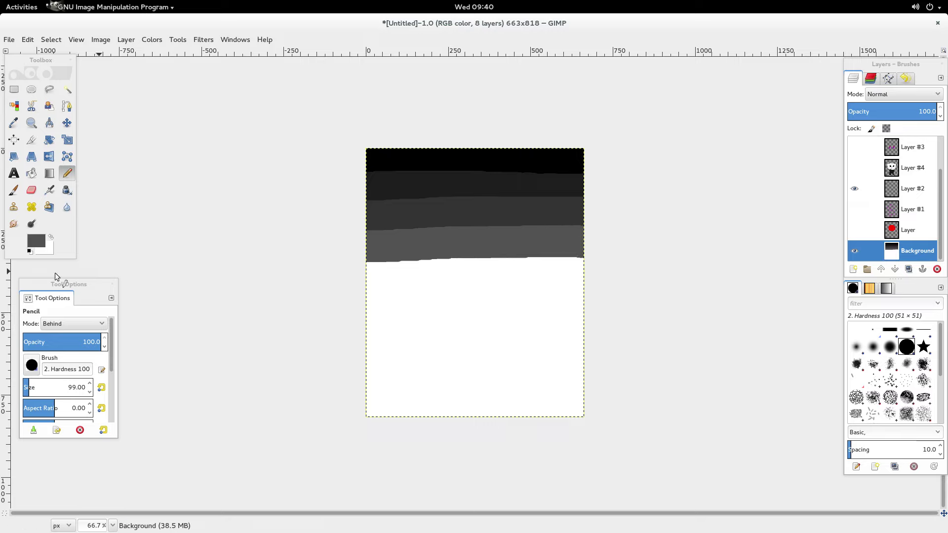
pyautogui.click(44, 240)
pyautogui.moveTo(484, 80); pyautogui.dragTo(486, 84)
pyautogui.click(530, 210)
pyautogui.moveTo(370, 274); pyautogui.dragTo(594, 271)
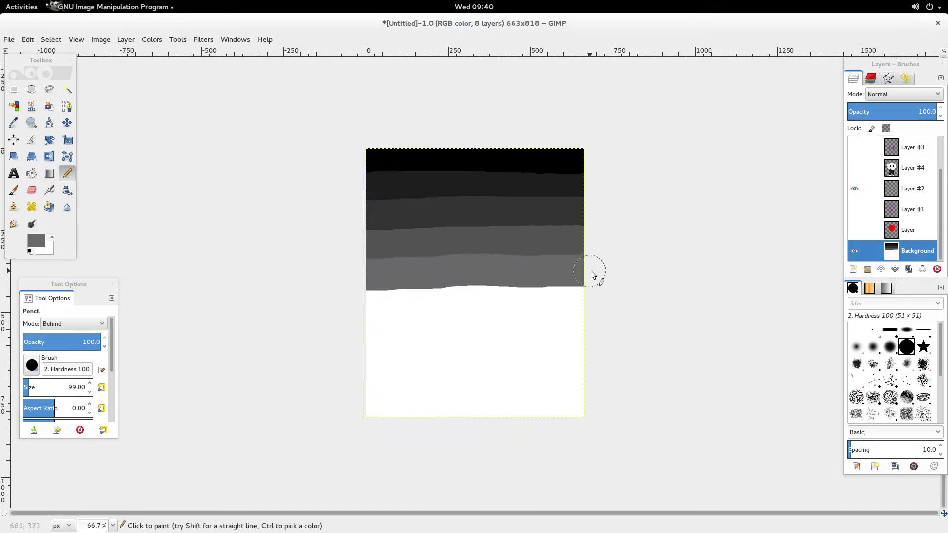
# Step: Try painting a darker grey band below the lightest one using a recent colour, and undo the stroke
pyautogui.click(35, 245)
pyautogui.click(479, 171)
pyautogui.click(528, 210)
pyautogui.moveTo(371, 302)
pyautogui.mouseDown()
pyautogui.moveTo(364, 309)
pyautogui.moveTo(581, 300)
pyautogui.mouseUp()
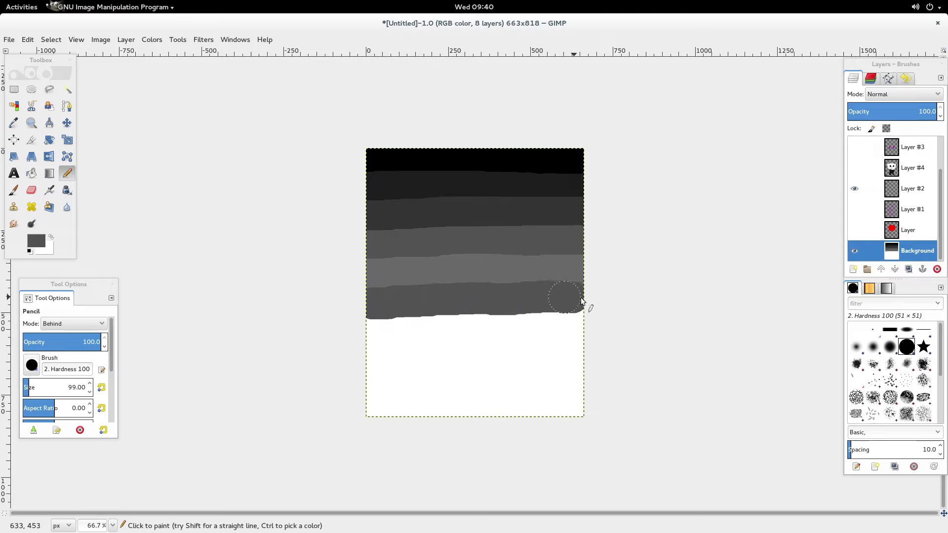
pyautogui.hotkey('ctrl', 'z')
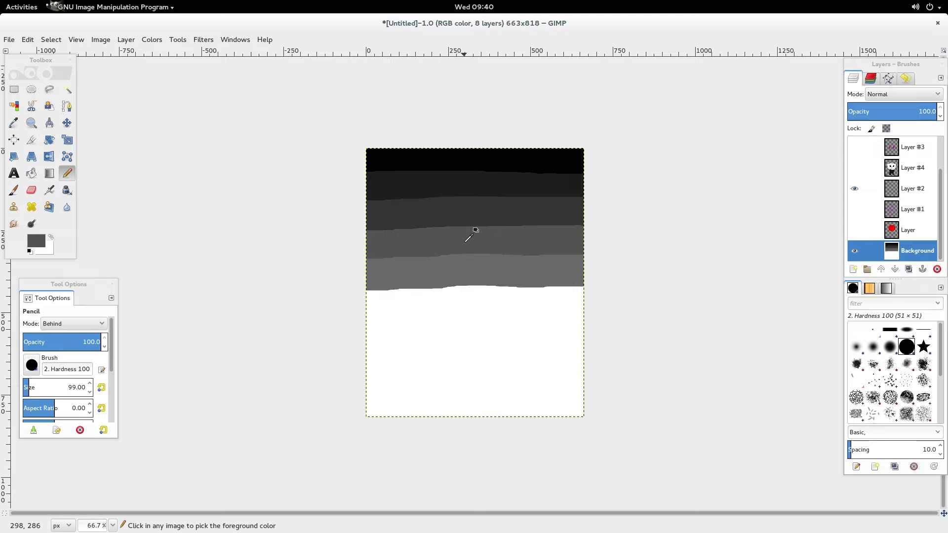
# Step: Paint a medium grey band and a darker grey band below the lightest one, sampling the colours from the matching upper bands
pyautogui.click(378, 302)
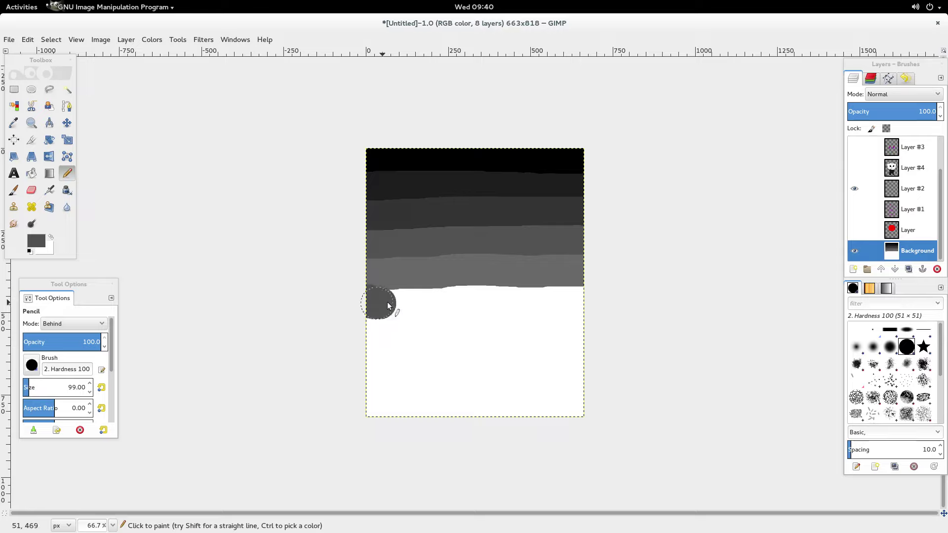
pyautogui.moveTo(500, 296)
pyautogui.mouseDown()
pyautogui.moveTo(575, 296)
pyautogui.moveTo(557, 309)
pyautogui.mouseUp()
pyautogui.keyDown('ctrl'); pyautogui.click(456, 215); pyautogui.keyUp('ctrl')
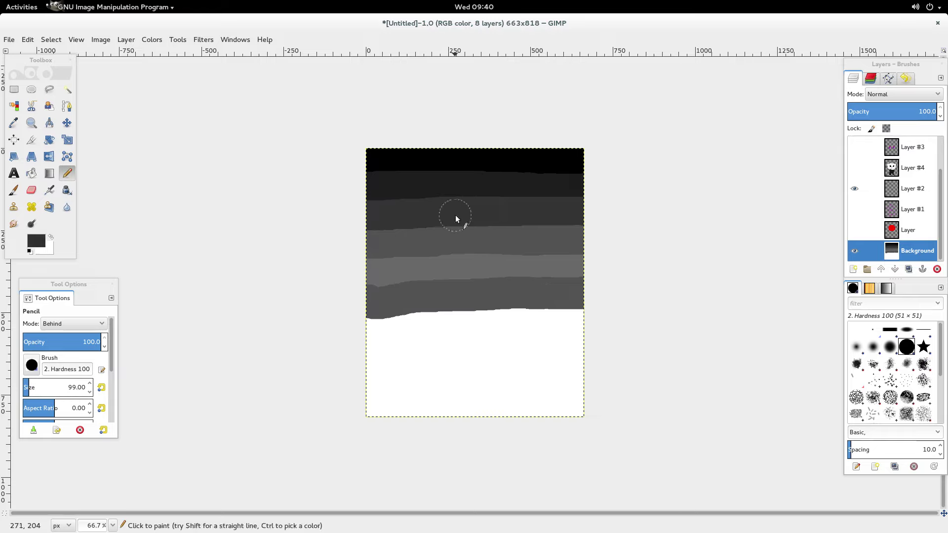
pyautogui.moveTo(371, 335); pyautogui.dragTo(570, 321)
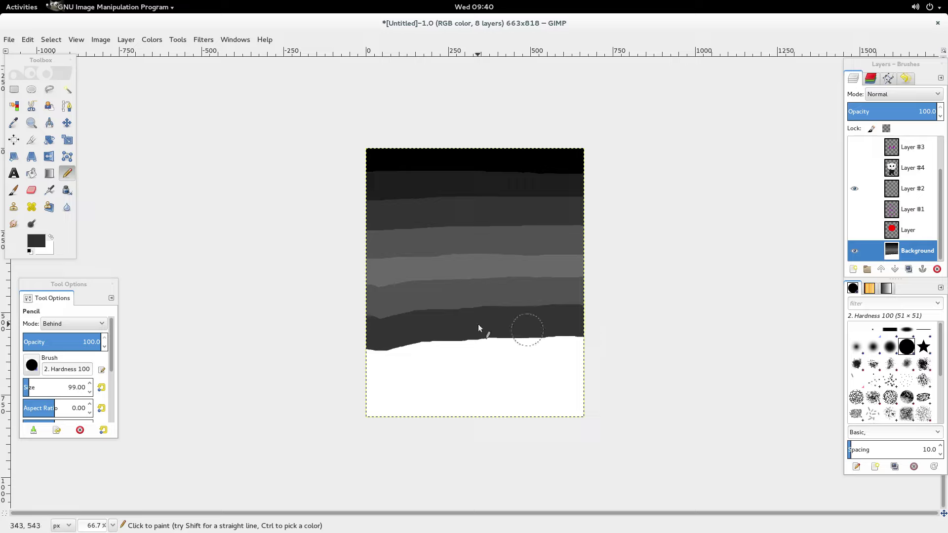
# Step: Finish the mirrored gradient with a near-black band and solid black down to the lower edge, sampling both colours from the upper bands
pyautogui.keyDown('ctrl'); pyautogui.click(471, 182); pyautogui.keyUp('ctrl')
pyautogui.moveTo(369, 358)
pyautogui.mouseDown()
pyautogui.moveTo(587, 355)
pyautogui.moveTo(565, 355)
pyautogui.mouseUp()
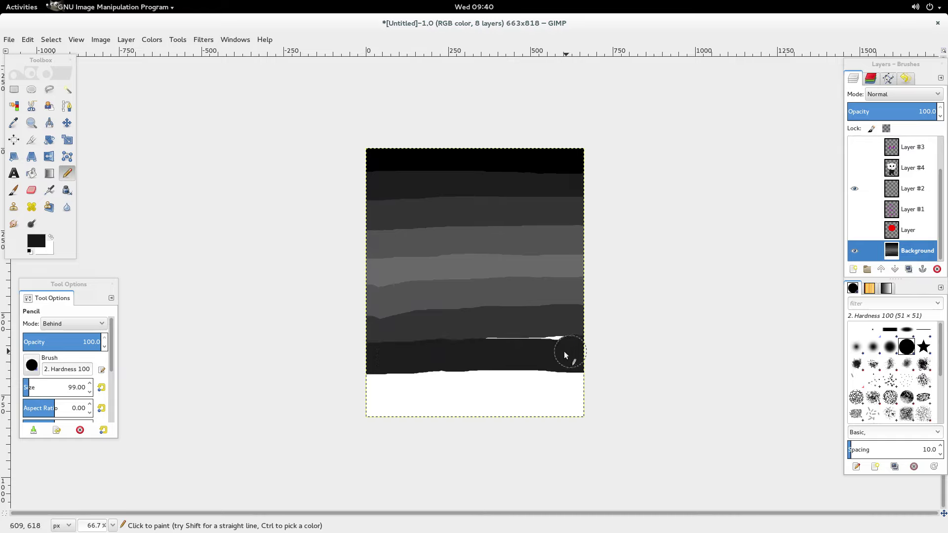
pyautogui.keyDown('ctrl'); pyautogui.click(449, 156); pyautogui.keyUp('ctrl')
pyautogui.click(374, 386)
pyautogui.moveTo(374, 390)
pyautogui.mouseDown()
pyautogui.moveTo(417, 415)
pyautogui.moveTo(534, 421)
pyautogui.moveTo(570, 416)
pyautogui.moveTo(577, 391)
pyautogui.moveTo(371, 380)
pyautogui.moveTo(560, 396)
pyautogui.mouseUp()
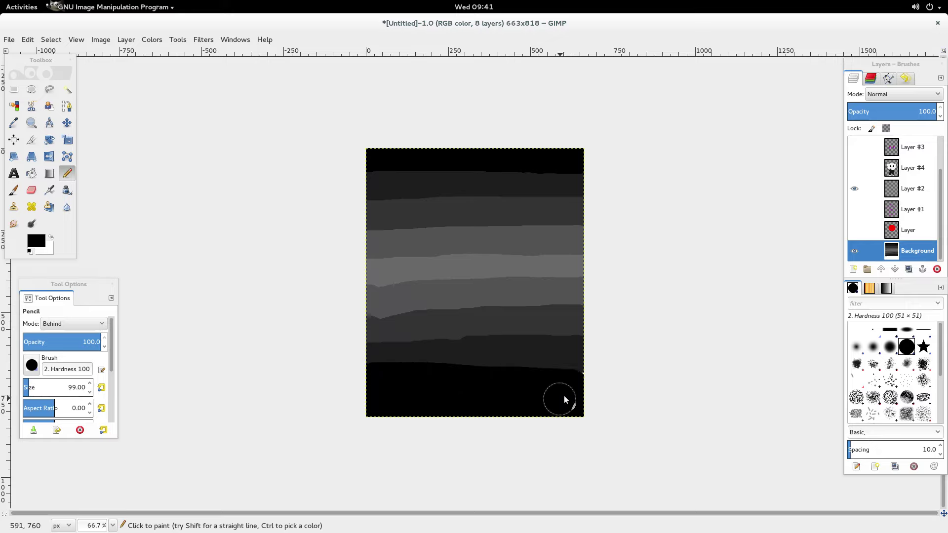
# Step: Apply a Gaussian Blur with an increased radius to the Background layer to blend the grey bands
pyautogui.click(226, 42)
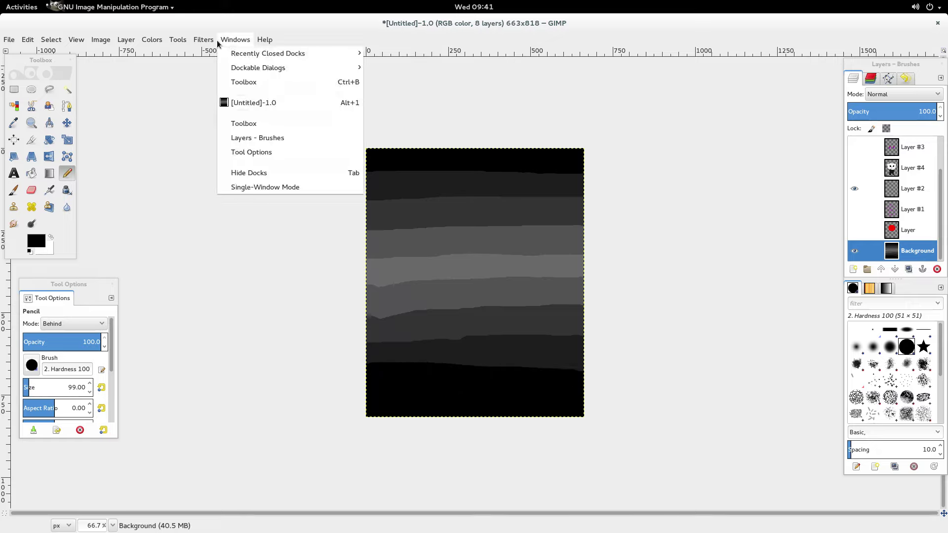
pyautogui.moveTo(204, 39)
pyautogui.moveTo(239, 102)
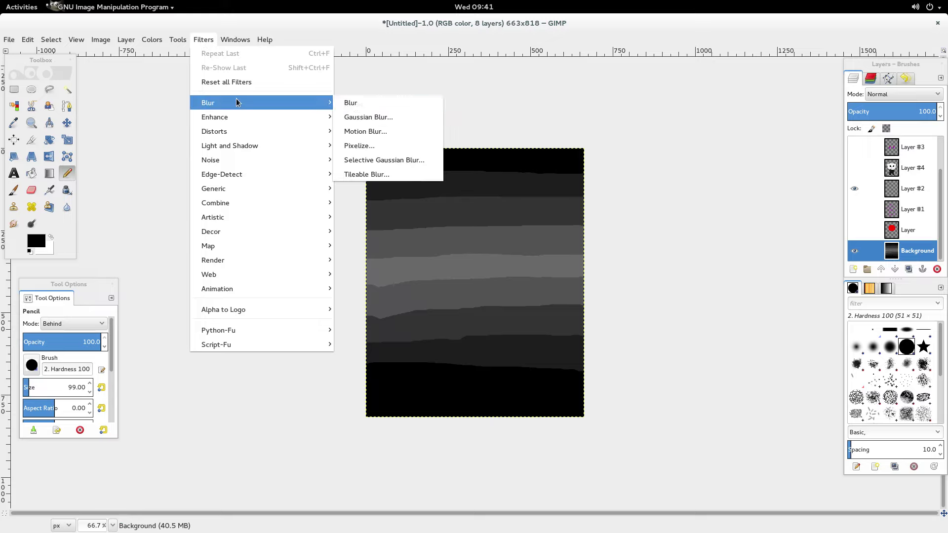
pyautogui.click(386, 123)
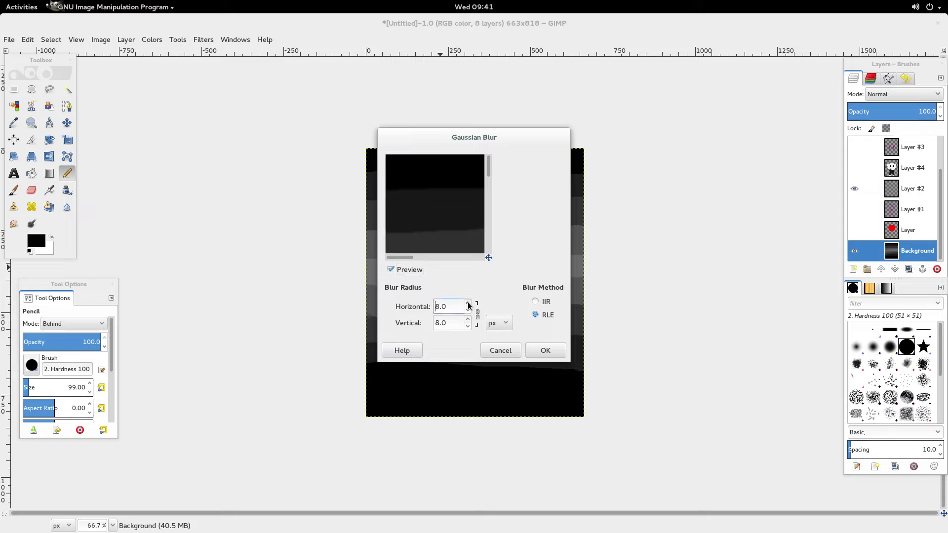
pyautogui.click(539, 352)
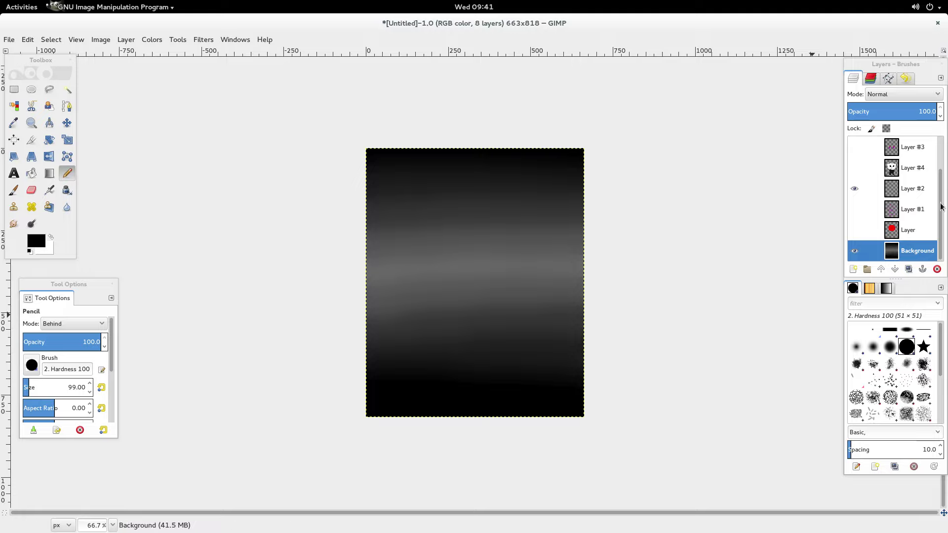
# Step: Show Layer #4, Layer #5 and Layer #3 again over the blurred background
pyautogui.click(855, 171)
pyautogui.scroll(2, 859, 183)
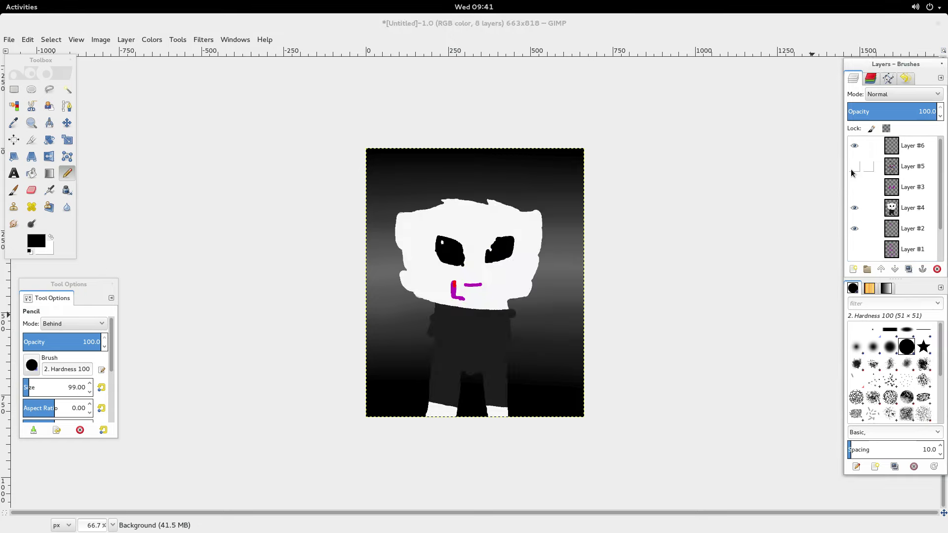
pyautogui.click(852, 170)
pyautogui.click(855, 188)
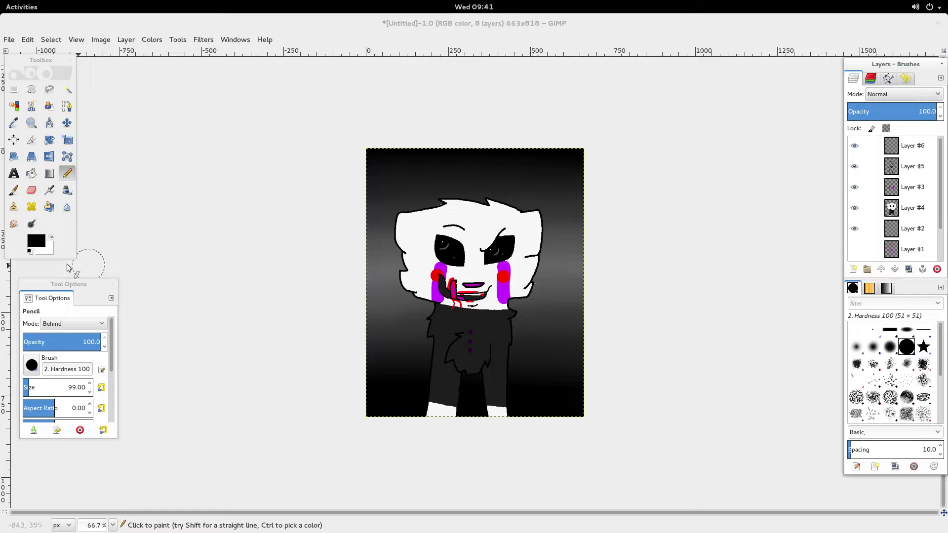
# Step: Erase the white spill around the upper-left hair notch on Layer #4 with the Eraser at size 1
pyautogui.click(14, 172)
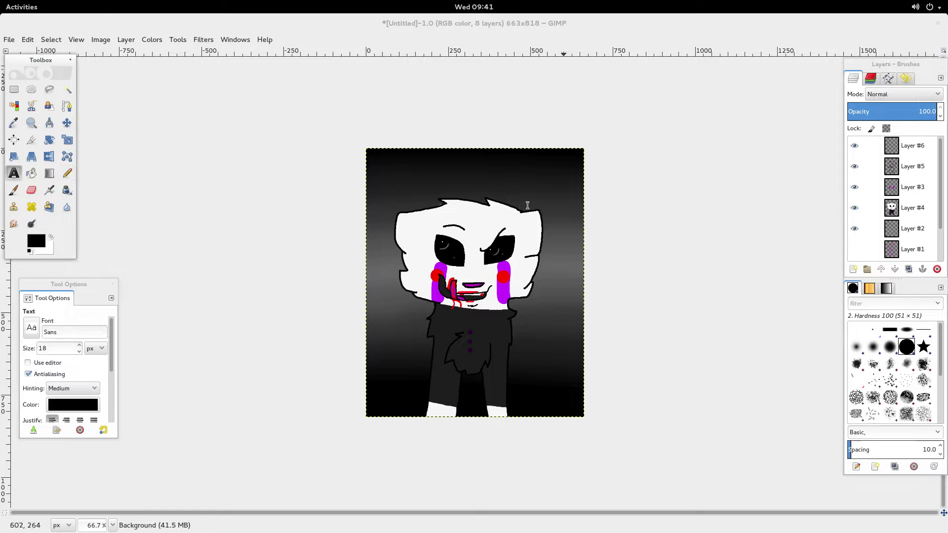
pyautogui.scroll(3, 329, 171)
pyautogui.scroll(2, 329, 171)
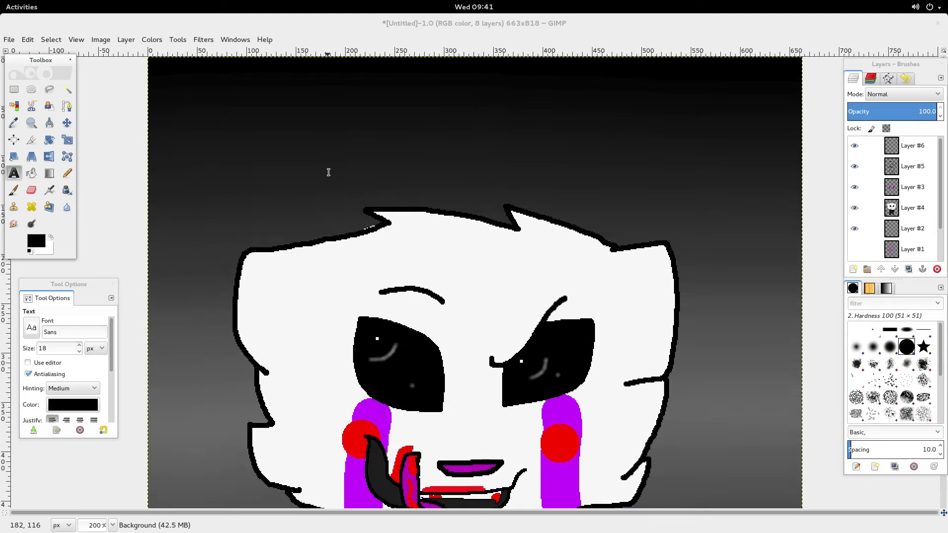
pyautogui.click(32, 190)
pyautogui.click(905, 208)
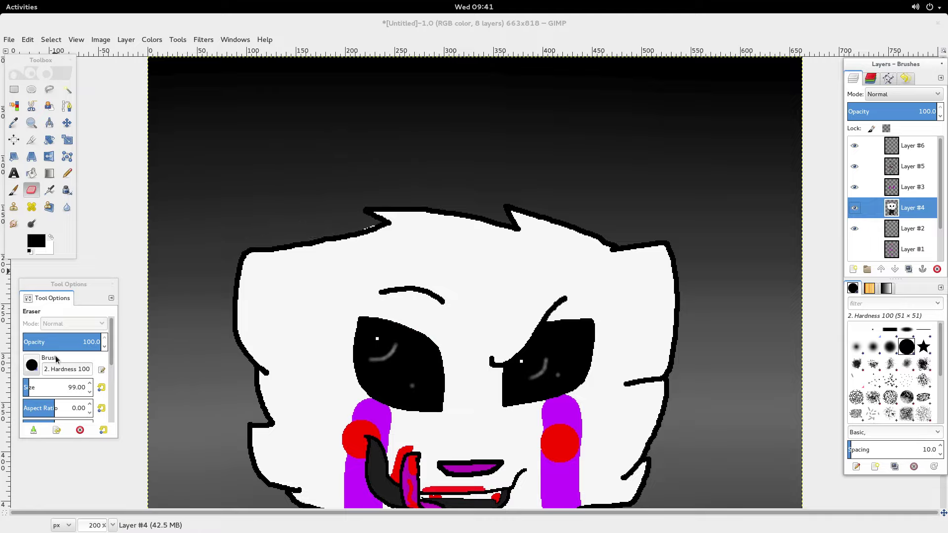
pyautogui.click(90, 392)
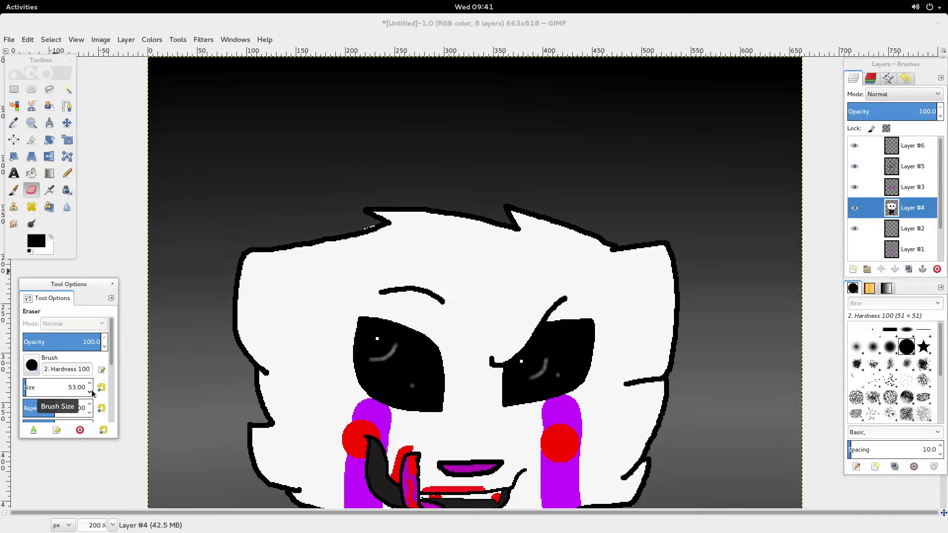
pyautogui.click(91, 392)
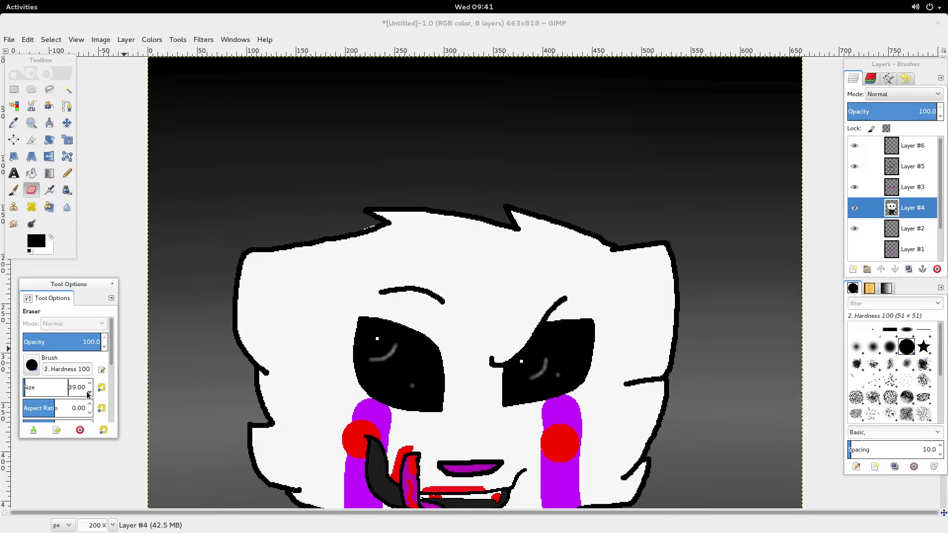
pyautogui.click(364, 224)
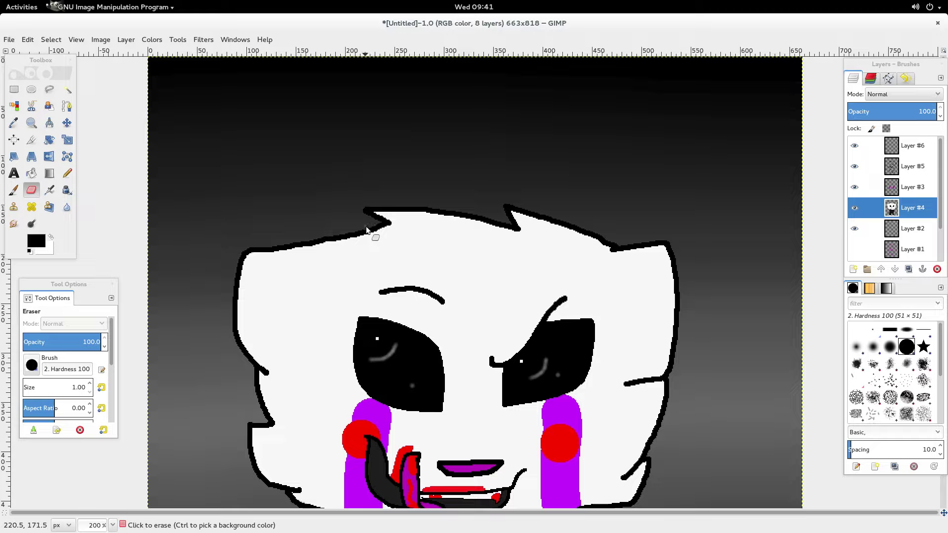
pyautogui.click(394, 224)
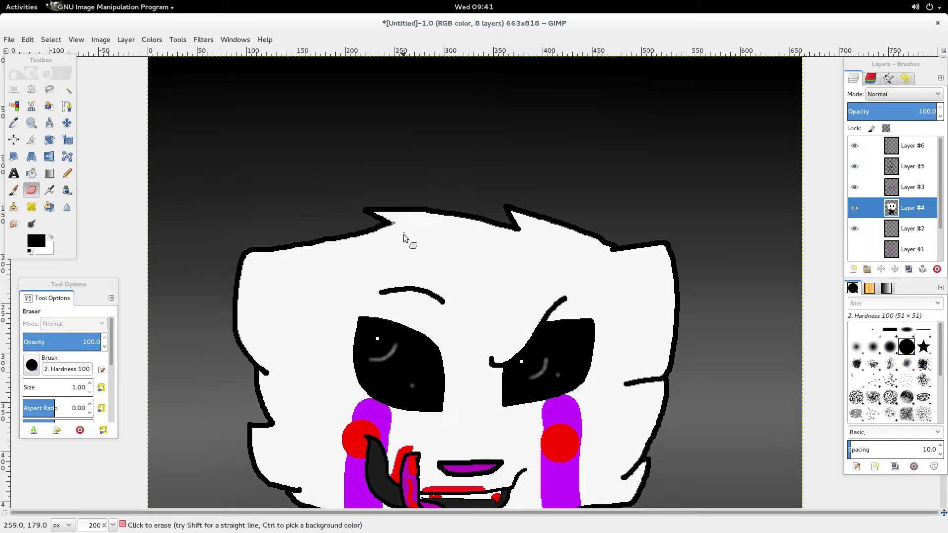
# Step: Add the title "The Marionette" above the cat's head in red (ff0000) 38 px Sans, leaving a wide gap between the two words
pyautogui.click(14, 172)
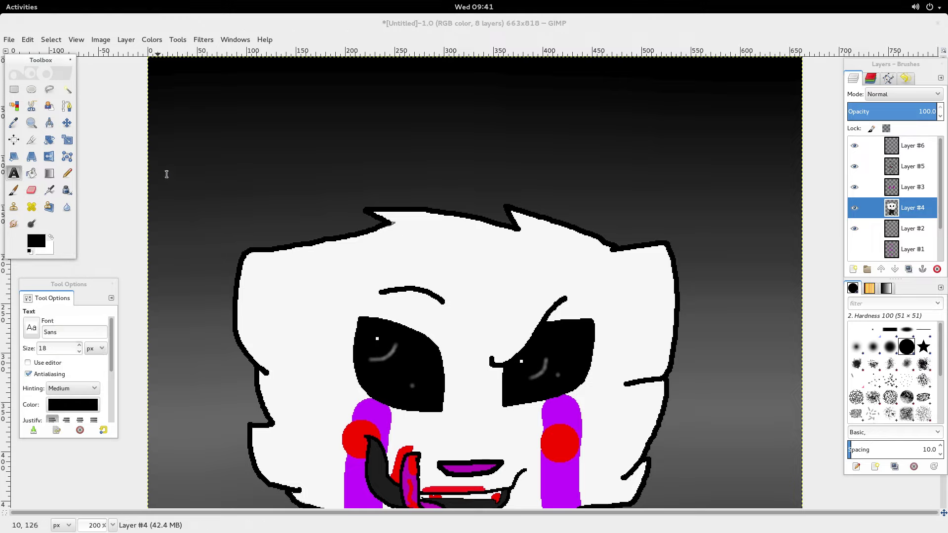
pyautogui.click(36, 241)
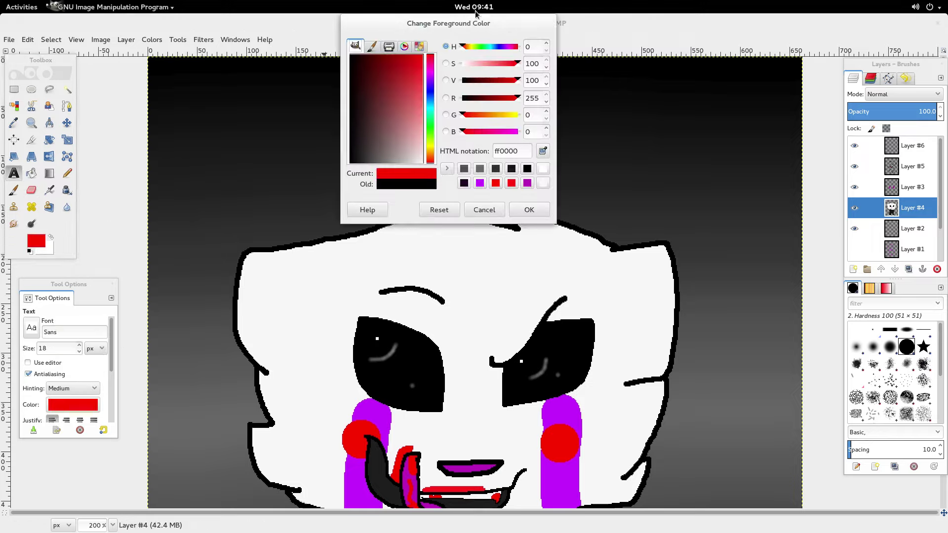
pyautogui.click(514, 212)
pyautogui.click(210, 118)
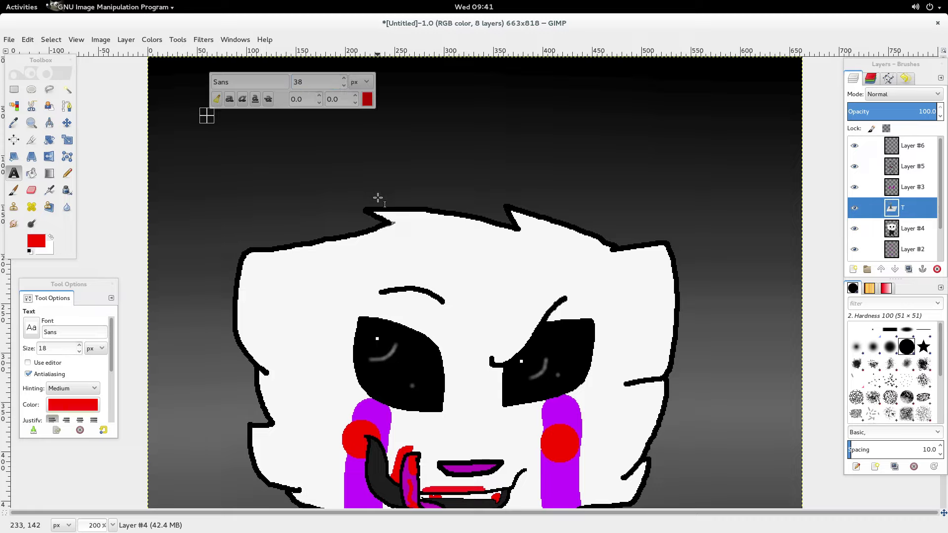
pyautogui.write('The                      Mario')
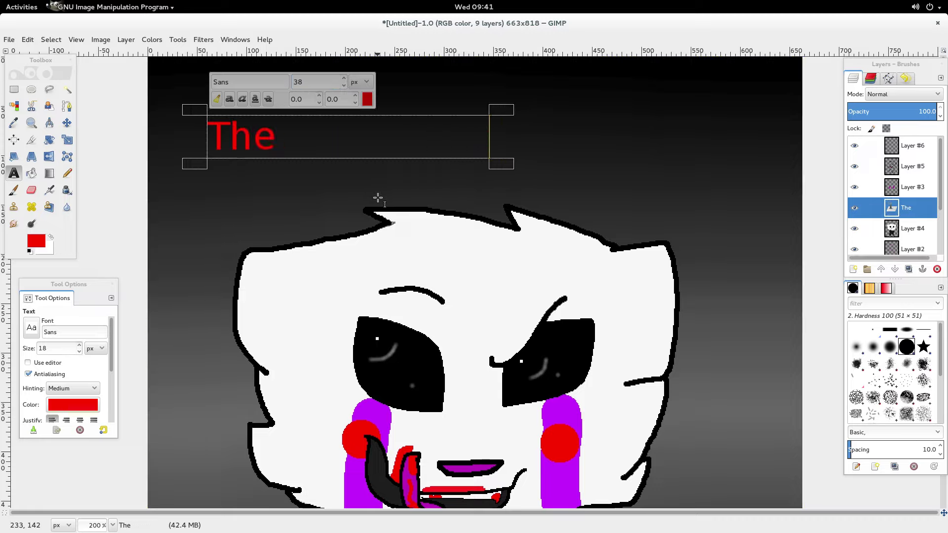
pyautogui.write('nette')
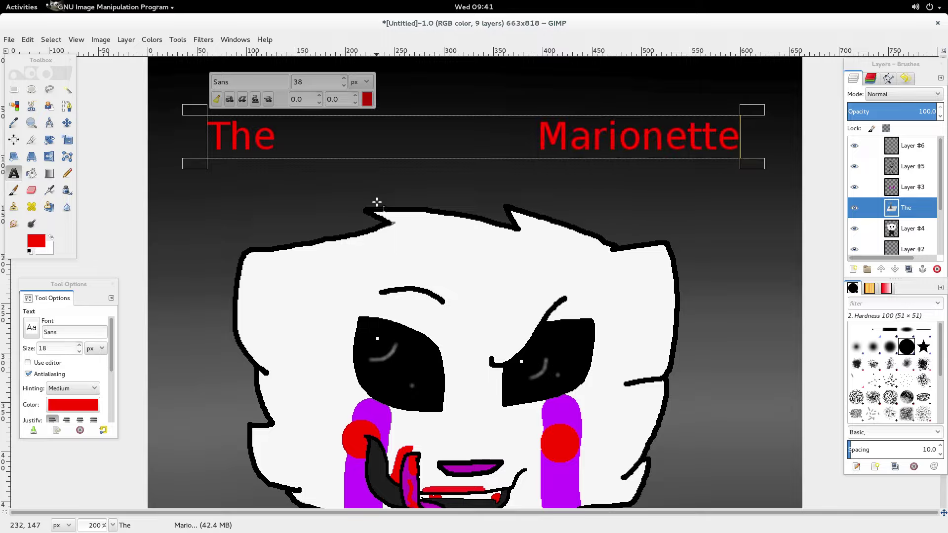
pyautogui.scroll(-10, 376, 202)
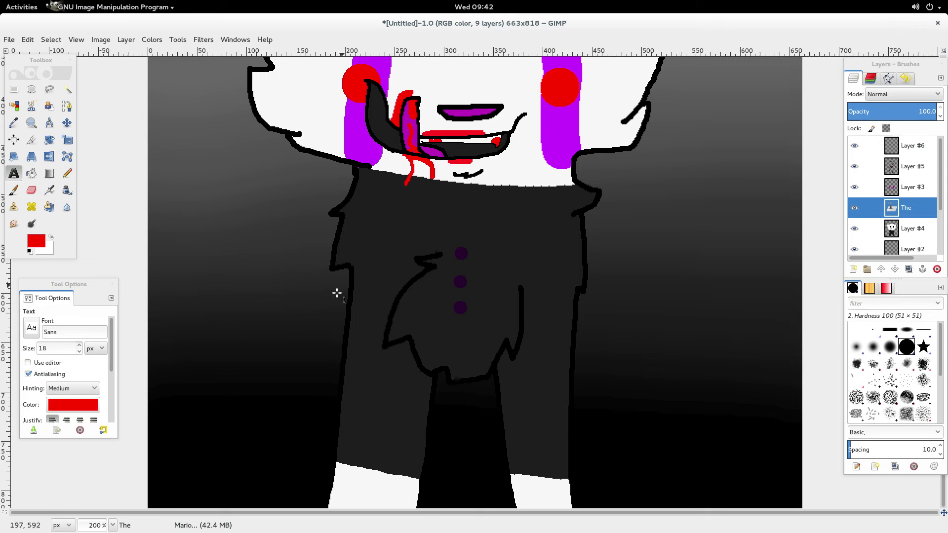
pyautogui.scroll(10, 154, 293)
pyautogui.press('1')
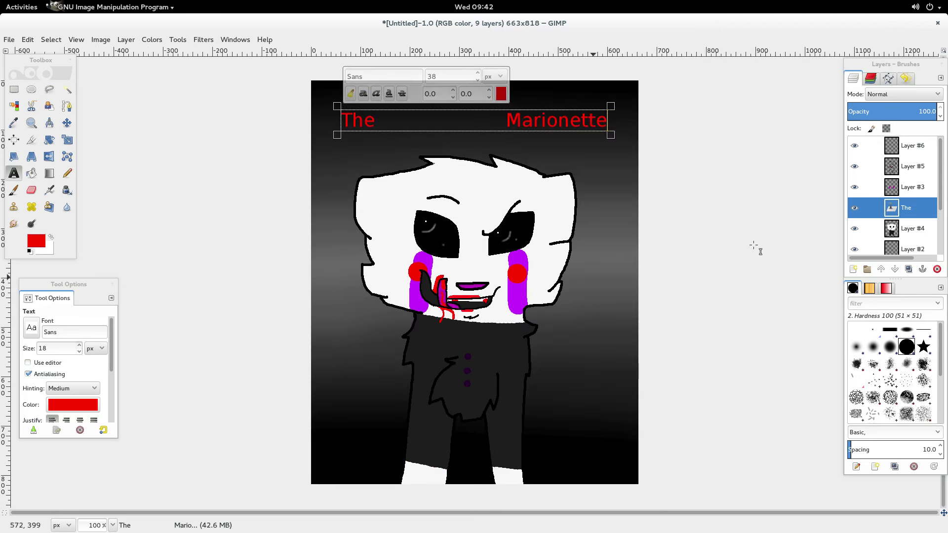
# Step: Make Layer #6 at the head of the layer stack the active layer
pyautogui.click(920, 191)
pyautogui.click(915, 168)
pyautogui.click(914, 148)
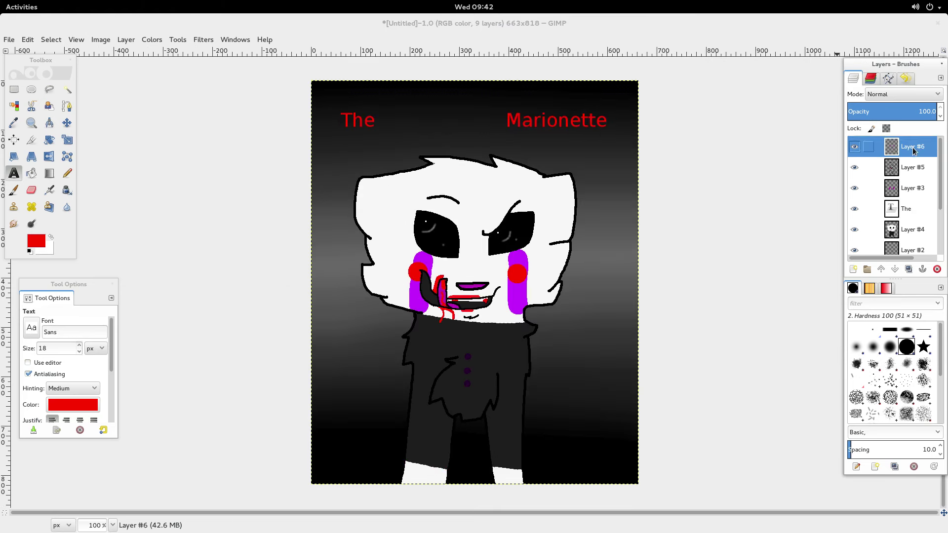